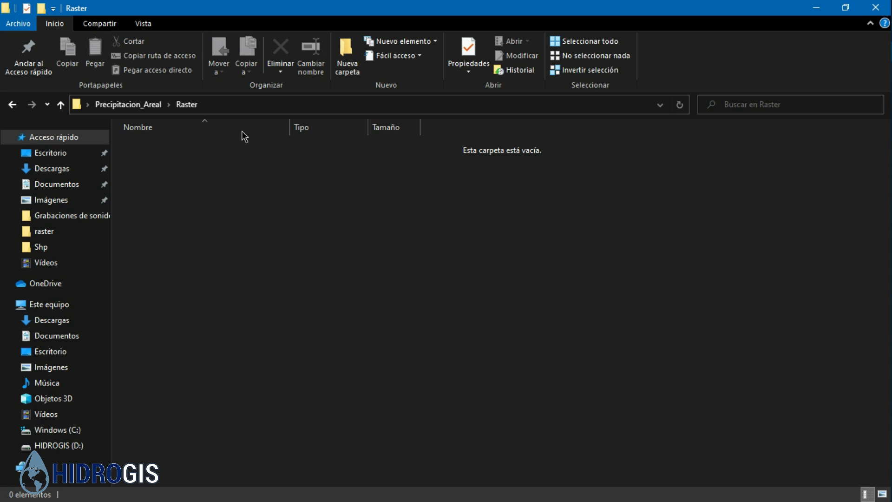
- Review the project data in Precipitacion_Areal: the Cuenca.shp and Estaciones.shp files in the Shapefile folder, and the Plantilla.xlsx workbook
click(61, 104)
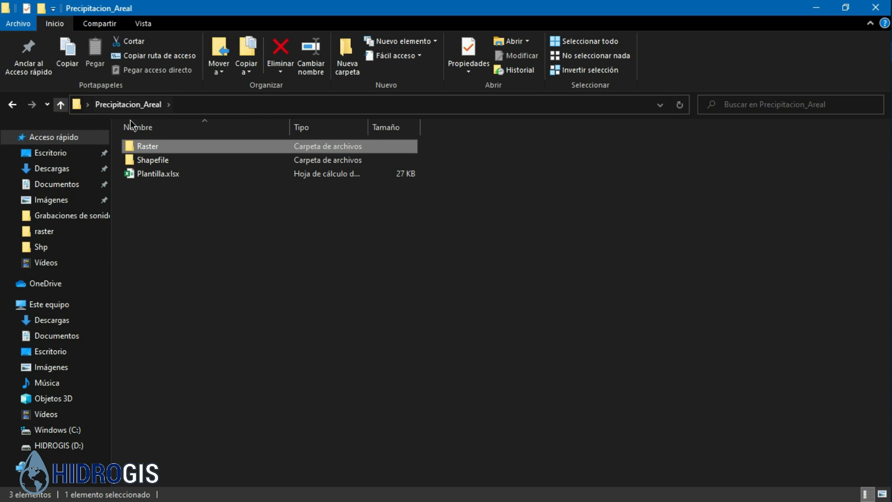
double_click(161, 160)
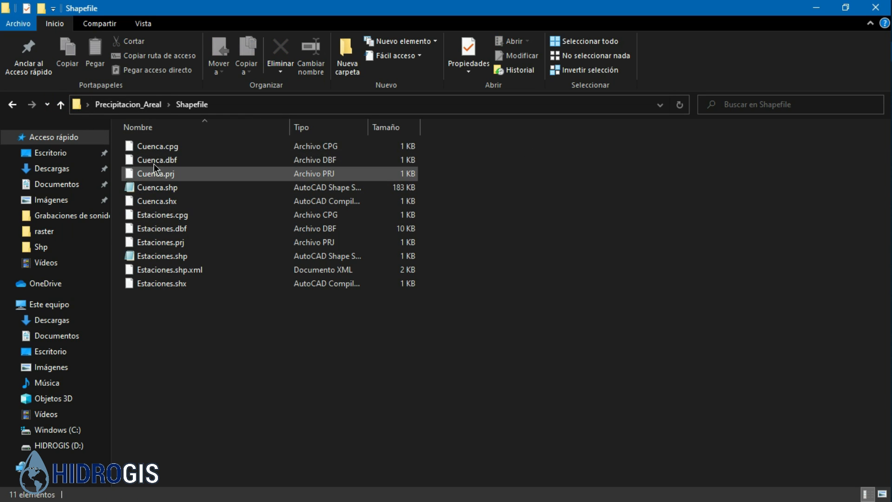
click(158, 187)
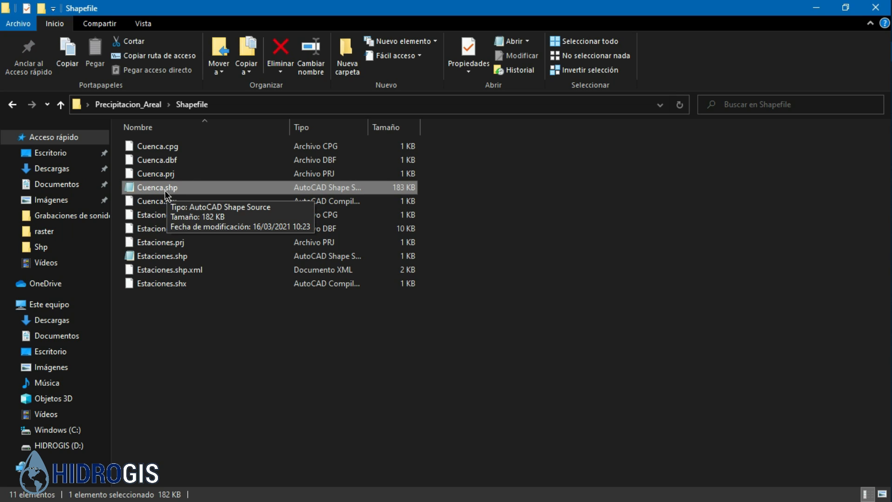
click(175, 258)
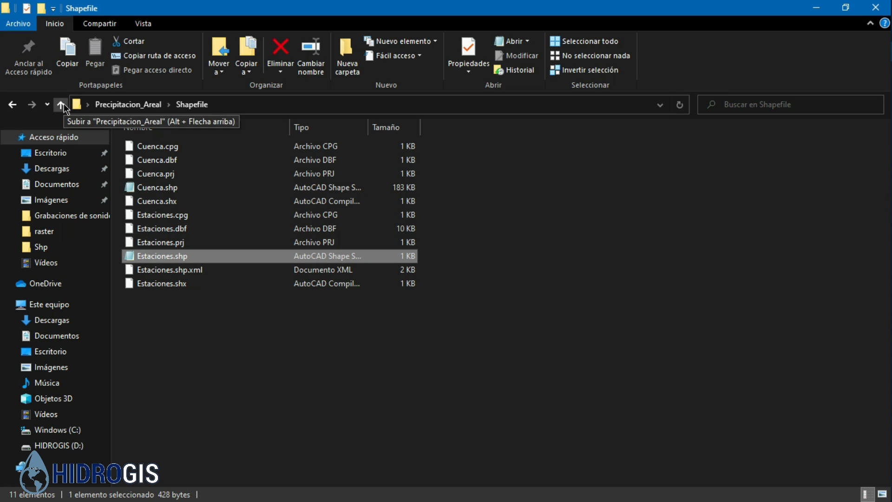
click(61, 105)
click(149, 174)
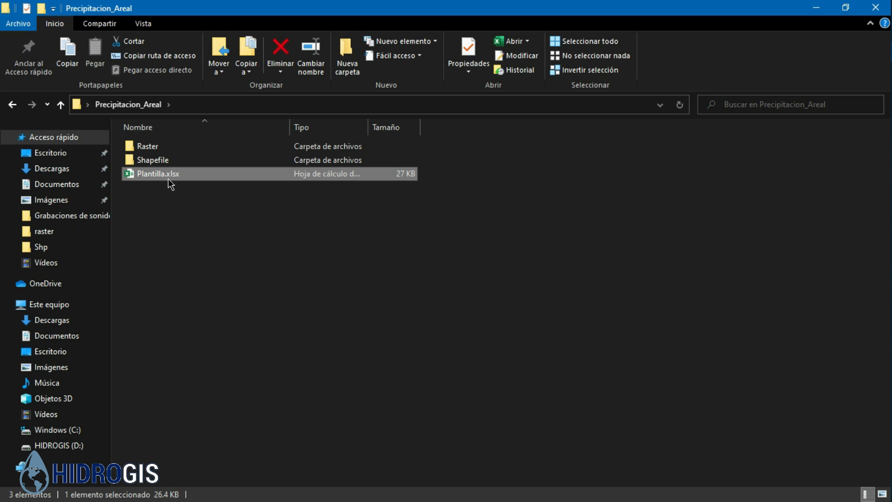
- Minimize the file window and launch QGIS Desktop 3.16.4 with GRASS 7.8.5
click(817, 12)
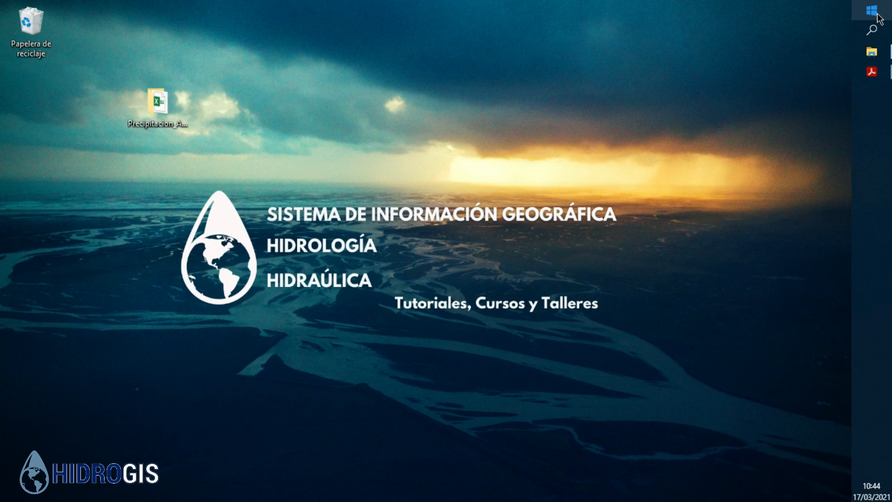
click(877, 17)
text(qgis)
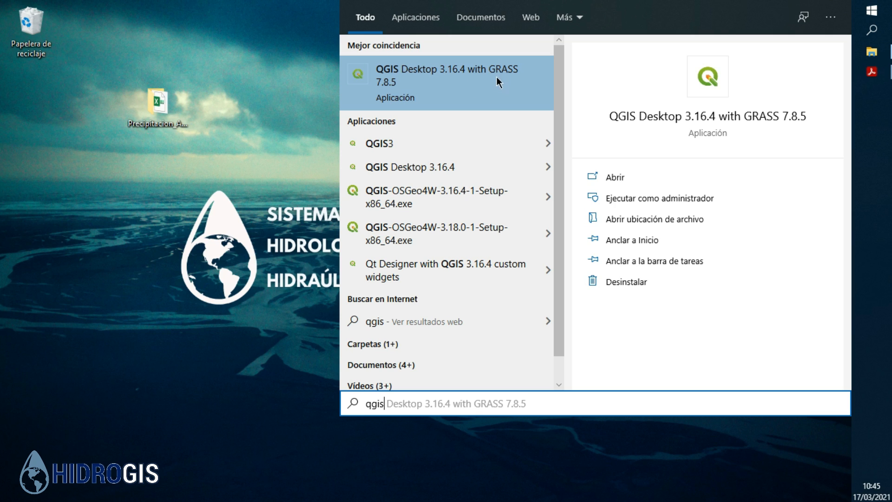
click(442, 80)
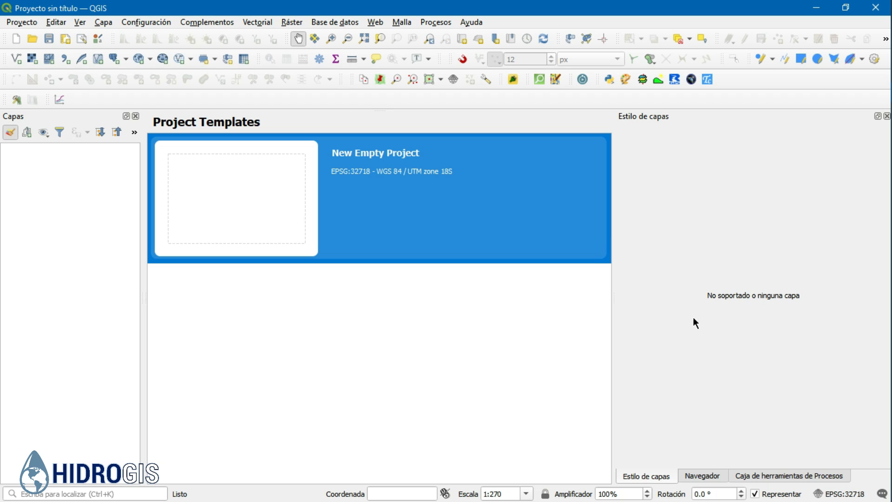
- Set the project's coordinate reference system to WGS 84 / UTM zone 18S, finding it by its code 32718
click(839, 497)
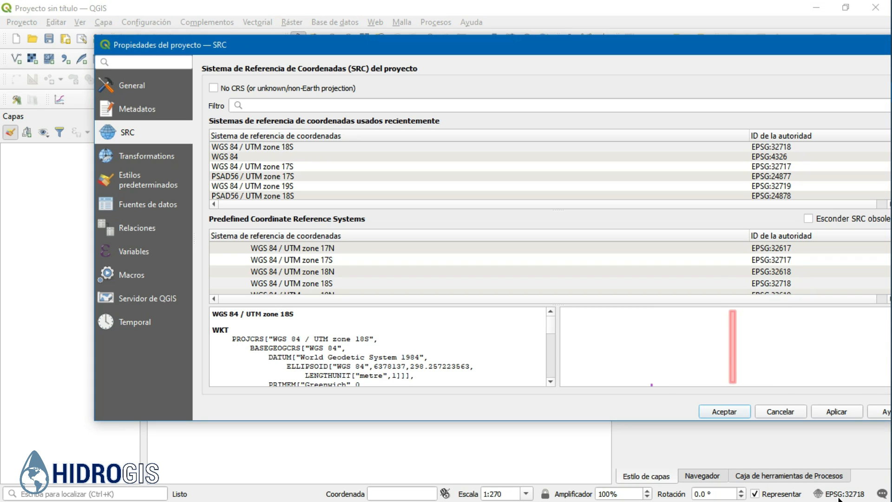
drag(422, 56, 304, 62)
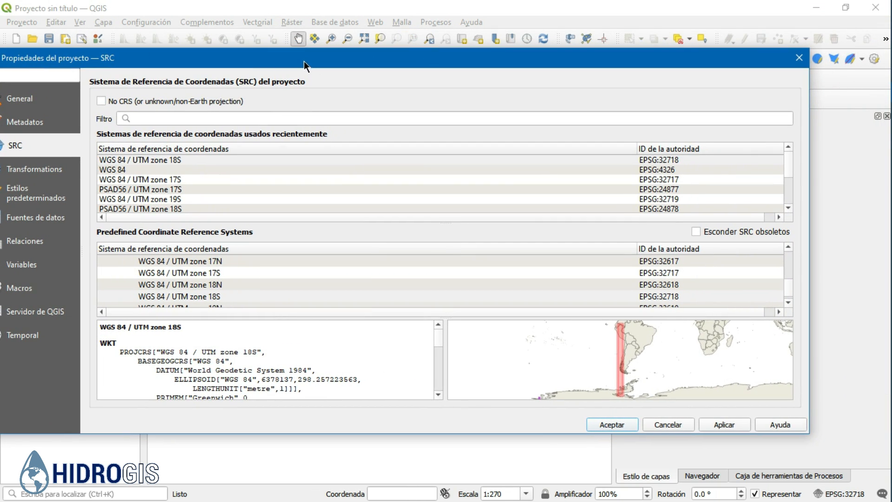
click(150, 163)
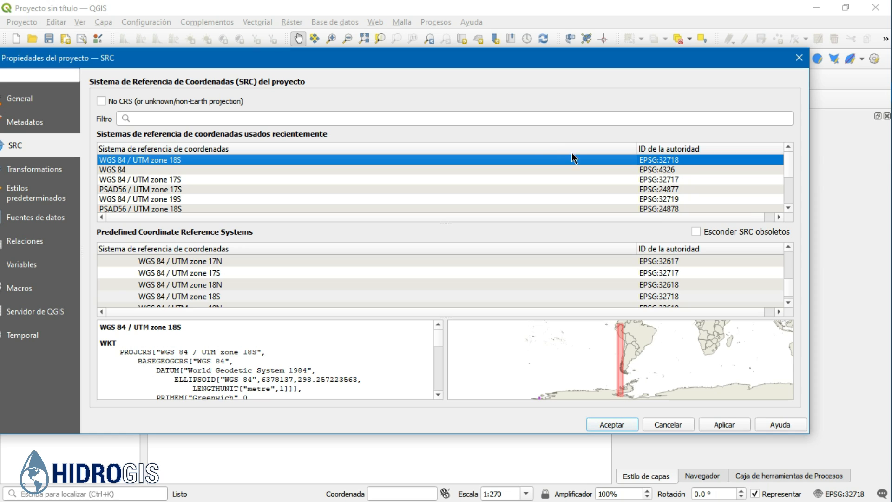
click(451, 118)
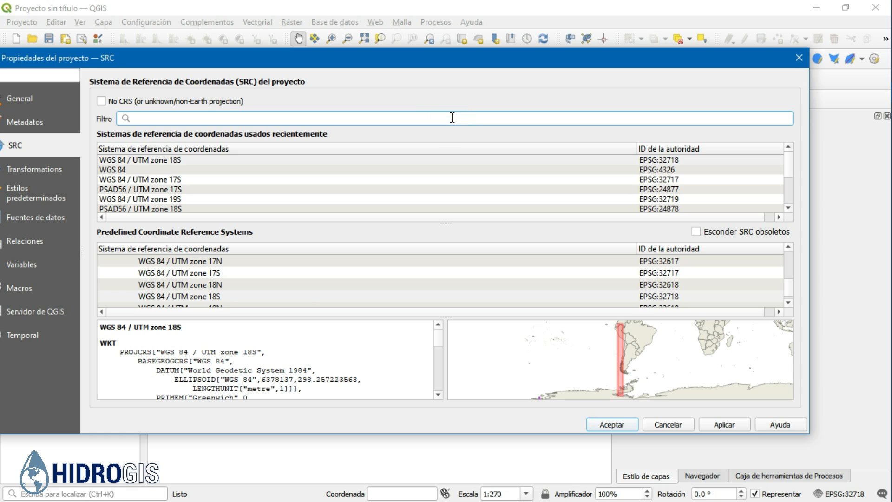
text(32718)
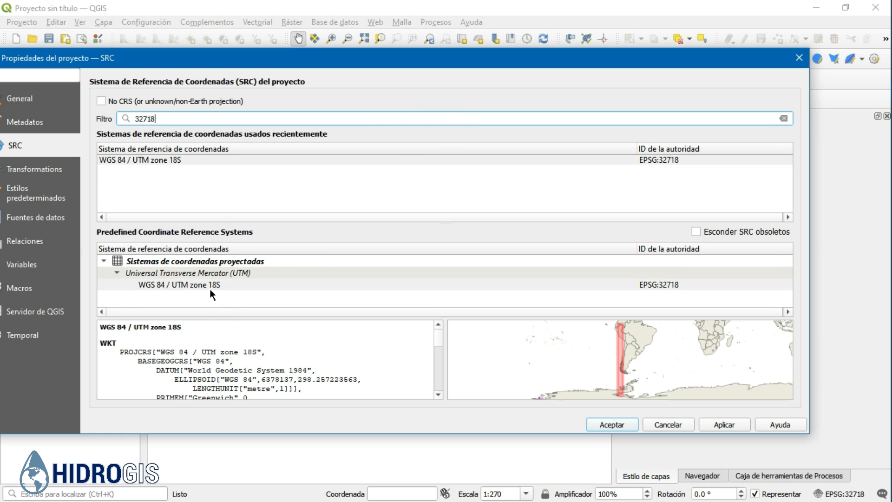
click(205, 286)
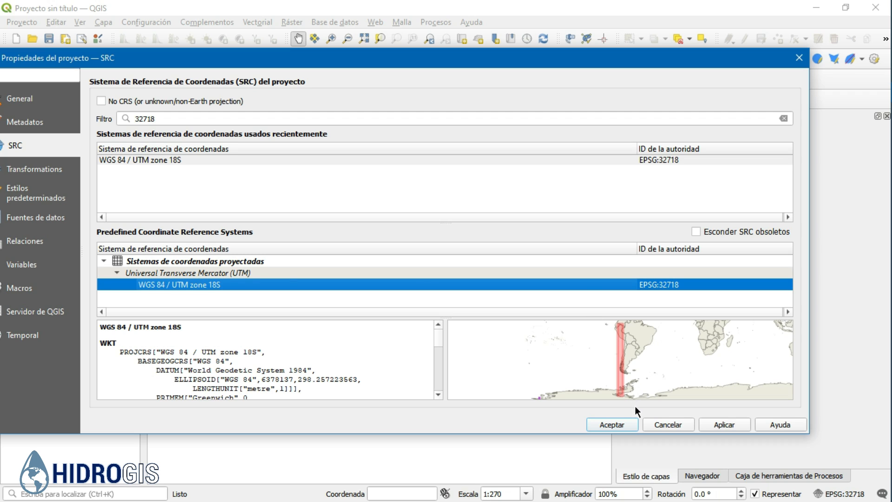
click(611, 425)
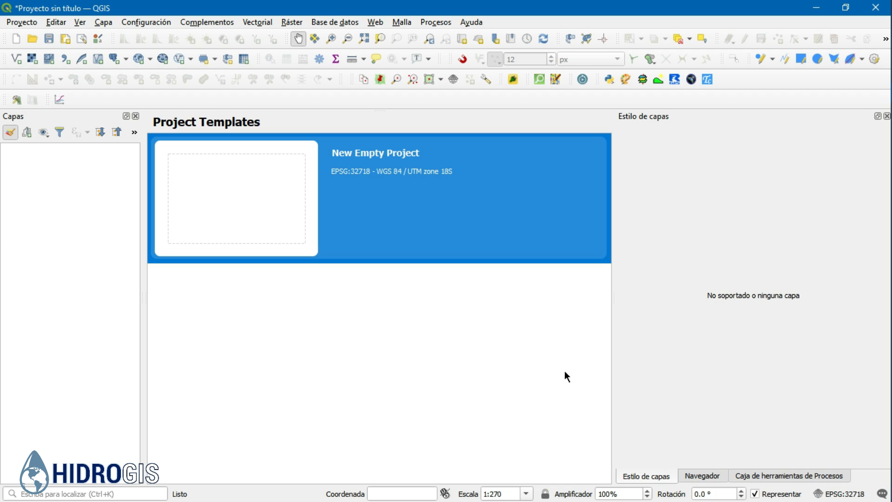
- Add Cuenca.shp and Estaciones.shp from the Shapefile folder of Precipitacion_Areal to the project as vector layers
click(103, 22)
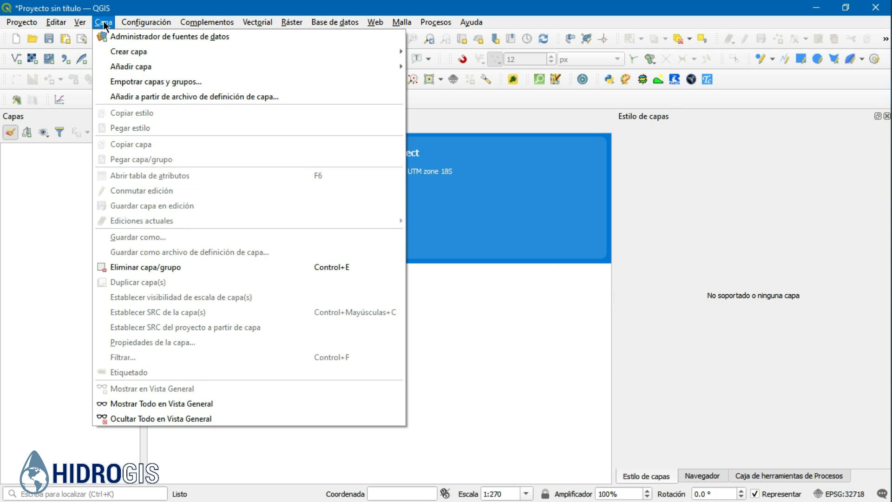
mouse_move(307, 68)
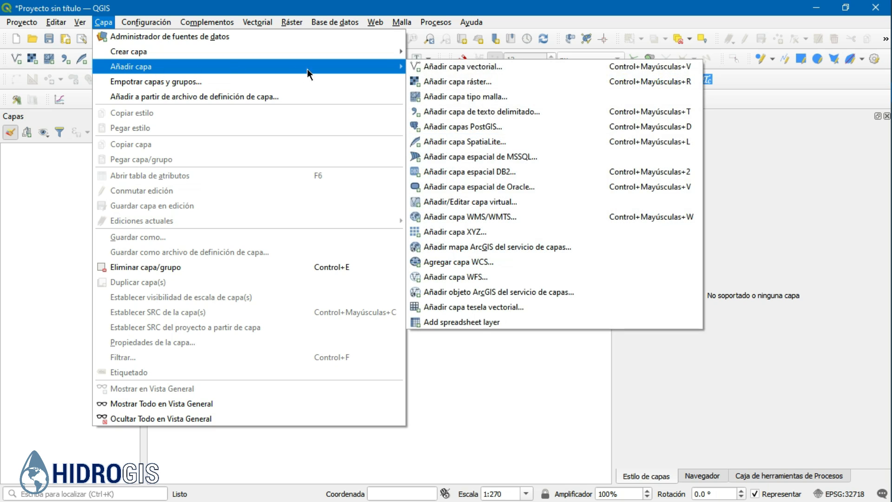
click(438, 68)
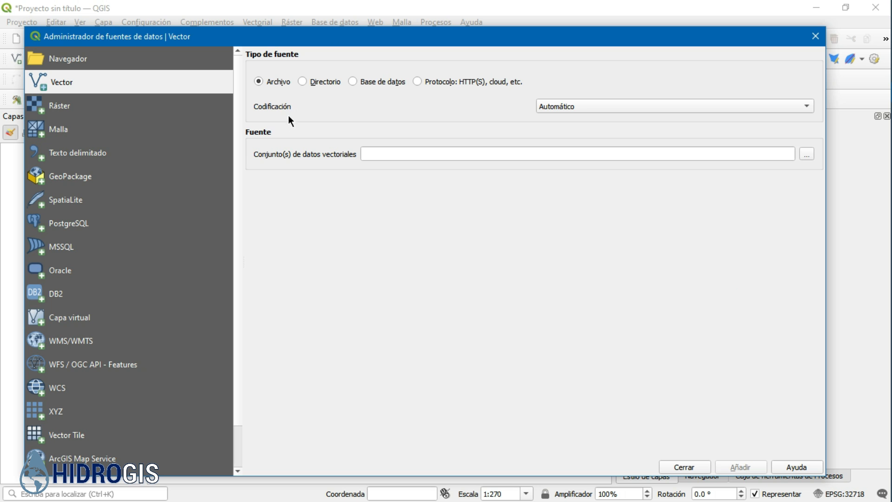
click(807, 155)
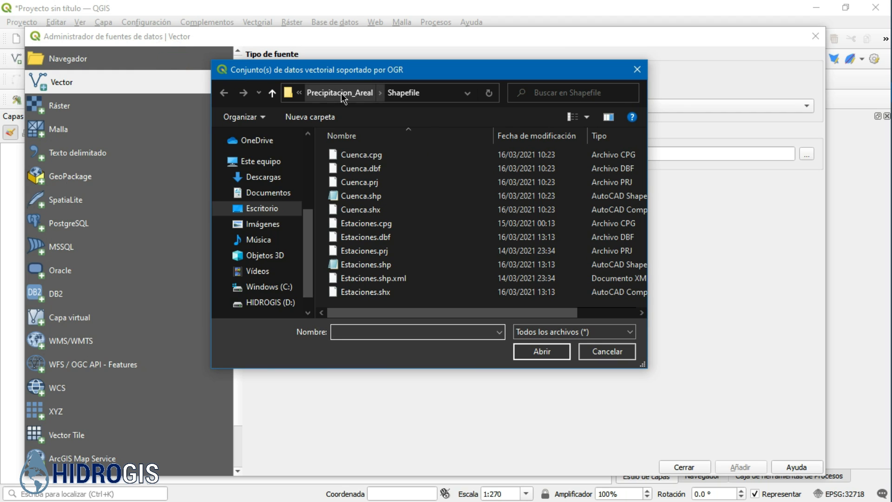
click(355, 93)
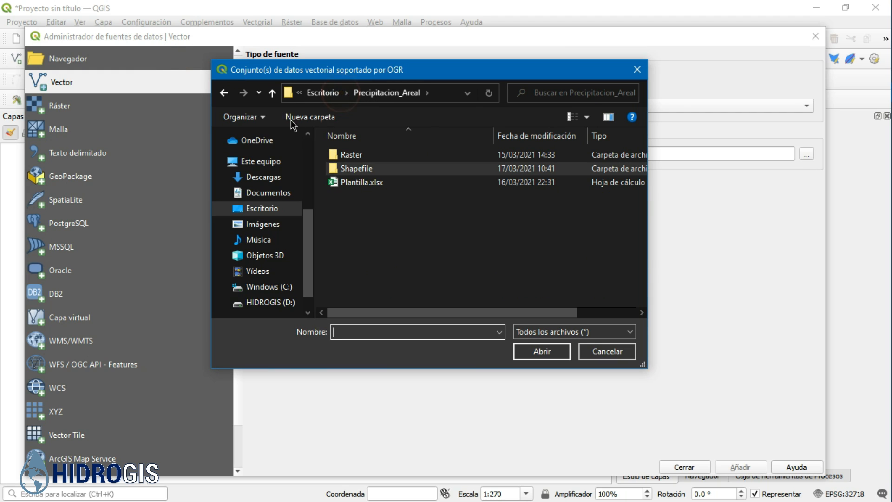
double_click(350, 169)
click(356, 196)
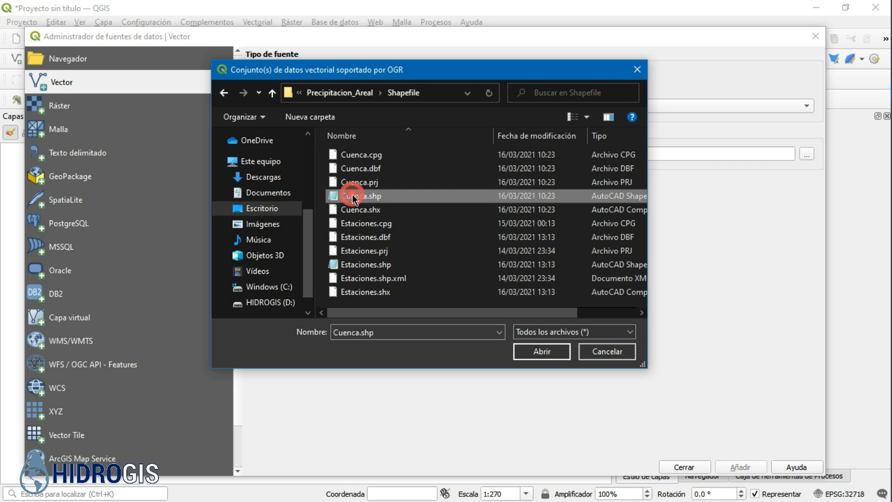
ctrl+click(365, 265)
click(357, 199)
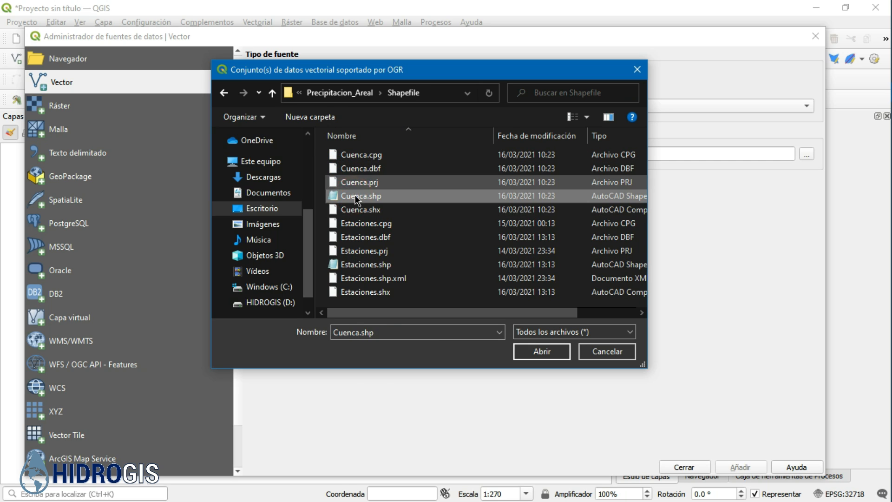
ctrl+click(369, 265)
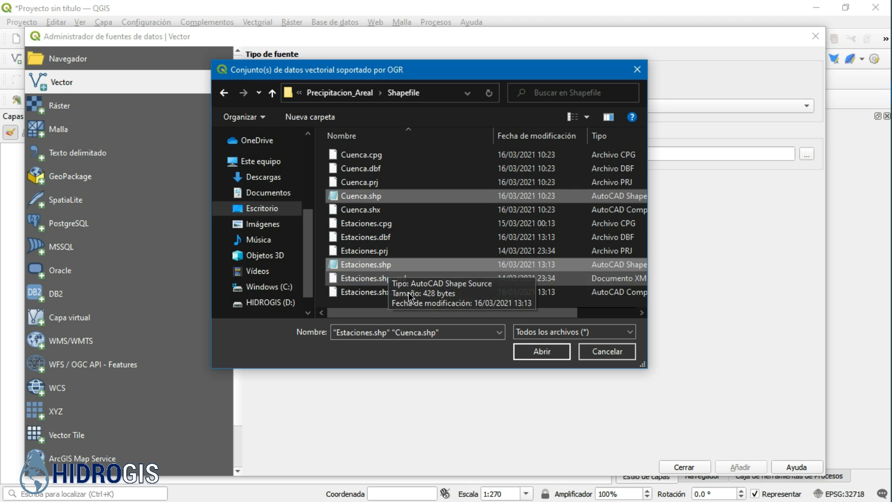
click(527, 354)
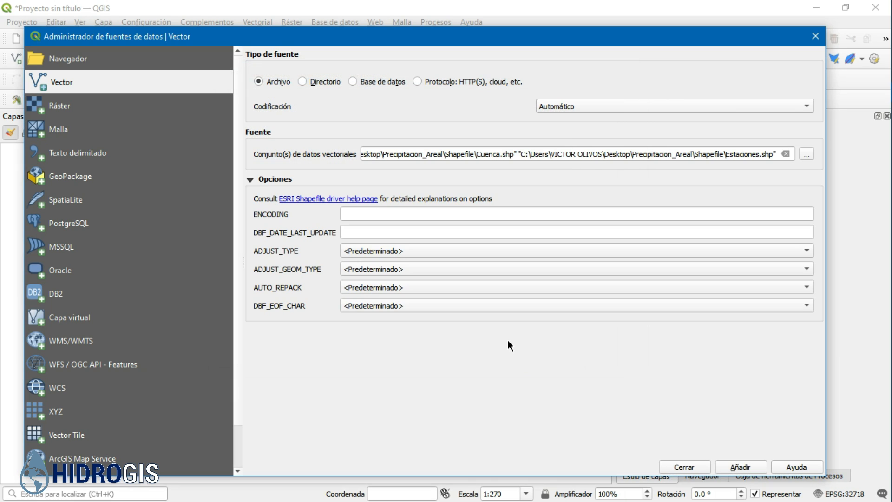
click(741, 469)
click(684, 468)
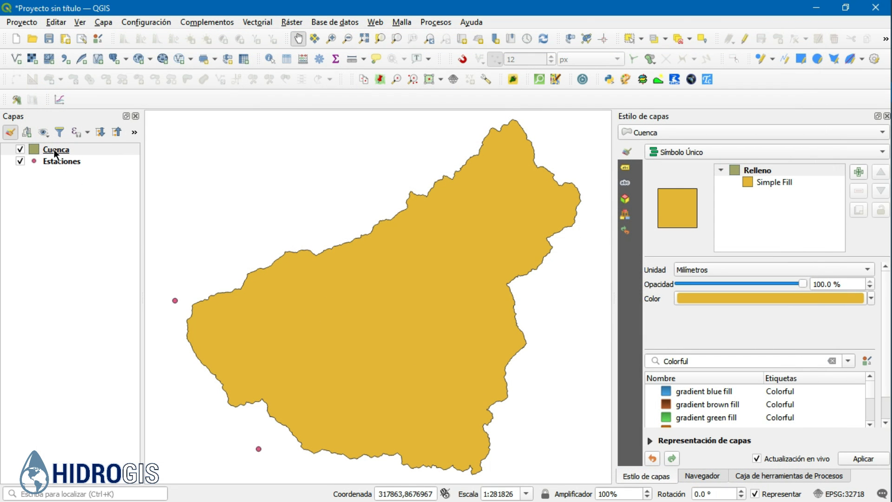
- Move the Cuenca layer below the Estaciones layer in the layer order
drag(55, 149, 51, 170)
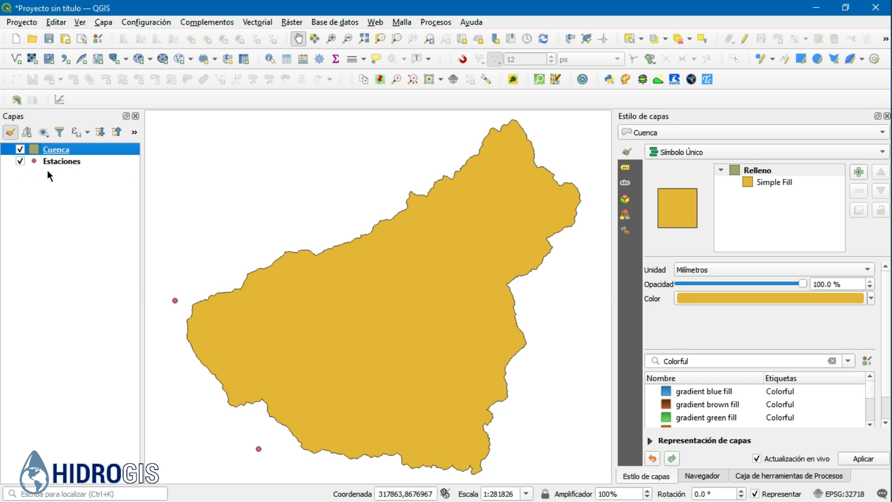
drag(422, 312, 402, 308)
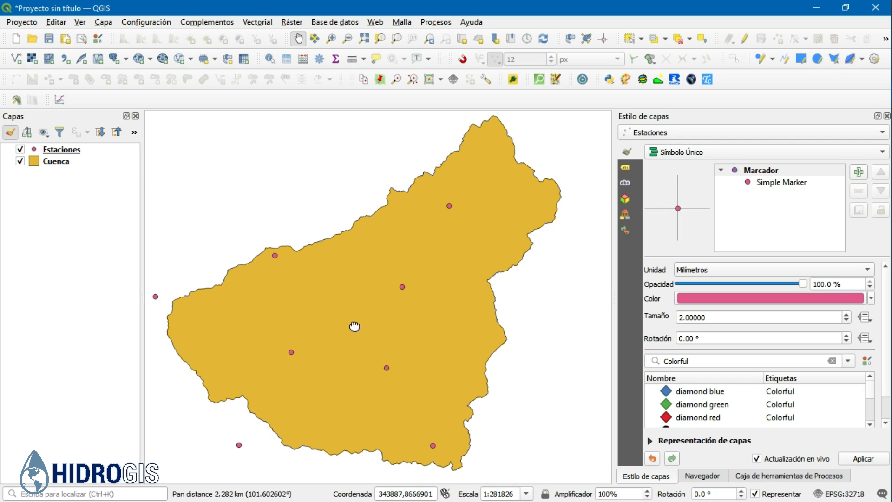
drag(355, 325, 339, 296)
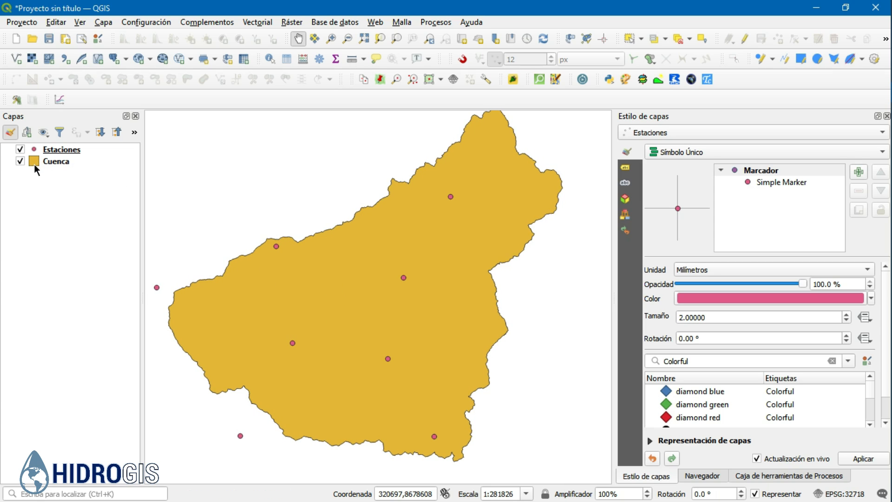
- Apply the preset marker symbol "diamond green" to the Estaciones layer
right_click(660, 26)
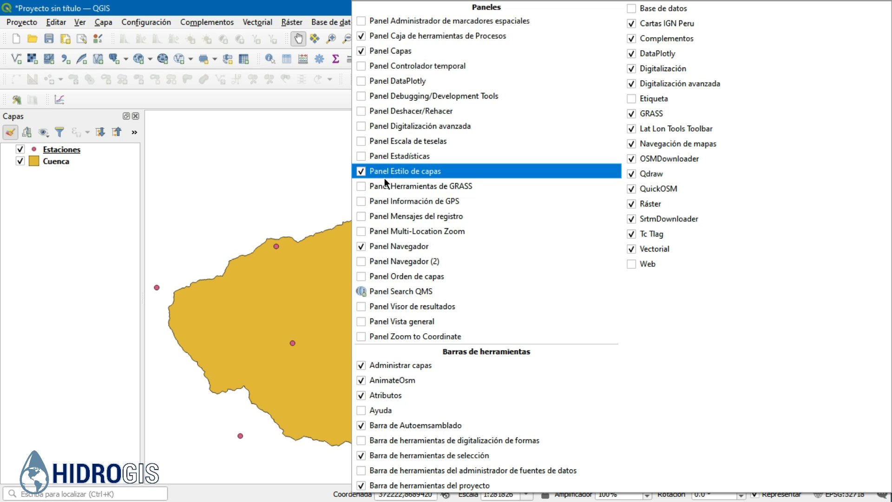
click(289, 18)
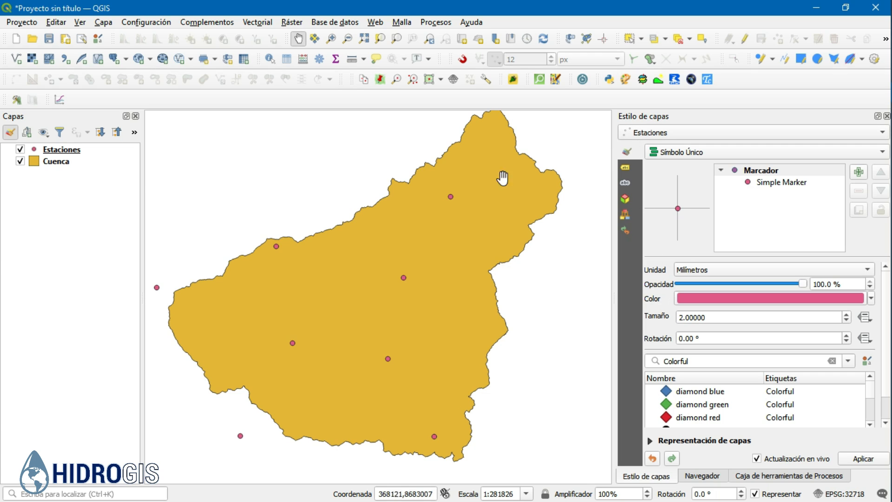
click(60, 149)
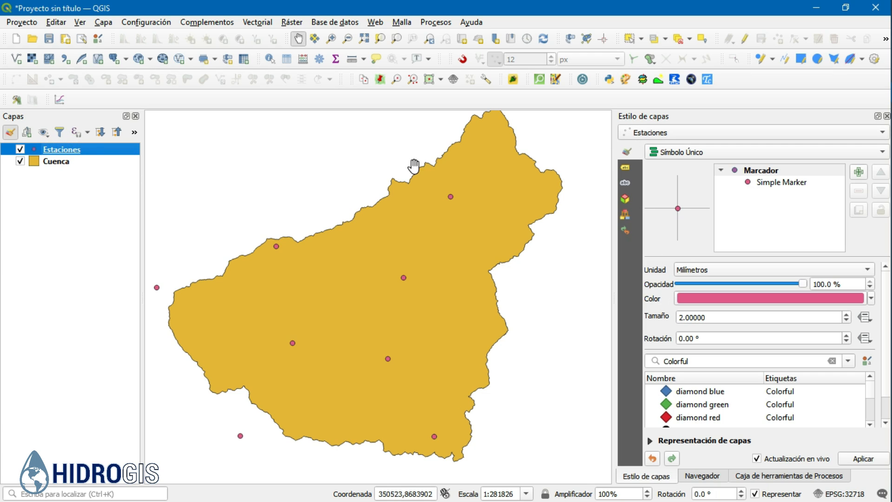
click(756, 173)
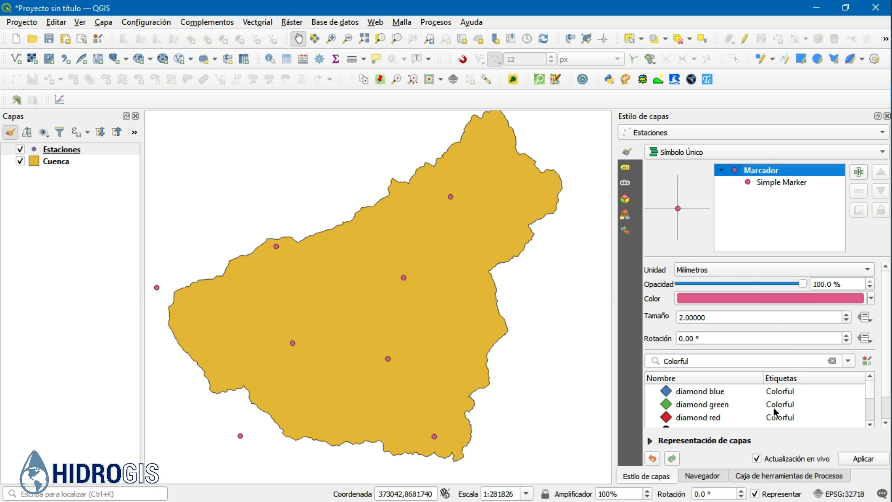
scroll(732, 396, down, 2)
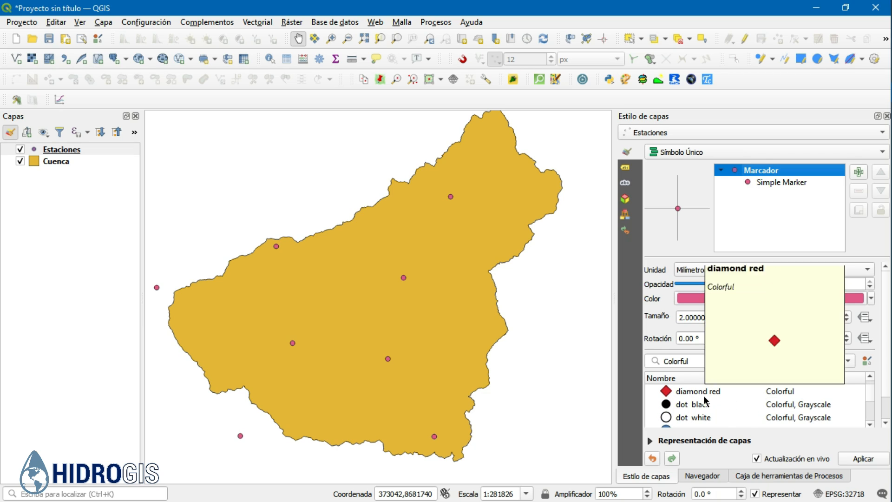
scroll(703, 395, down, 1)
scroll(697, 402, up, 3)
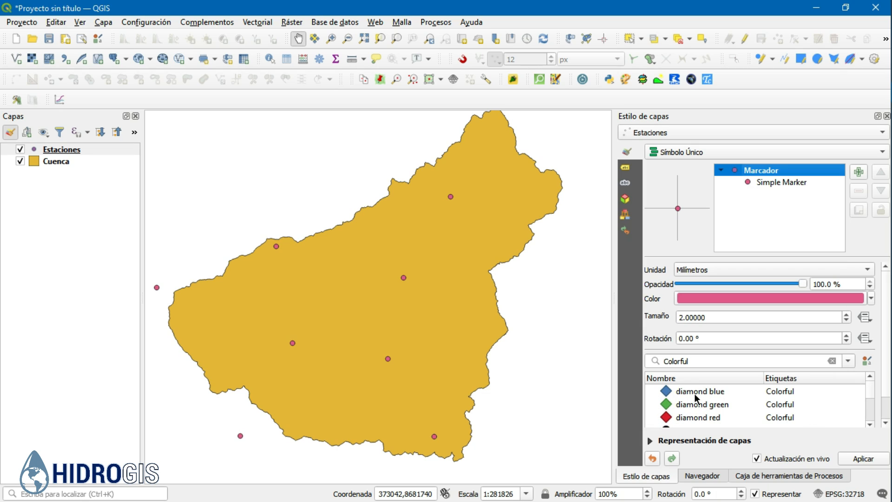
click(701, 404)
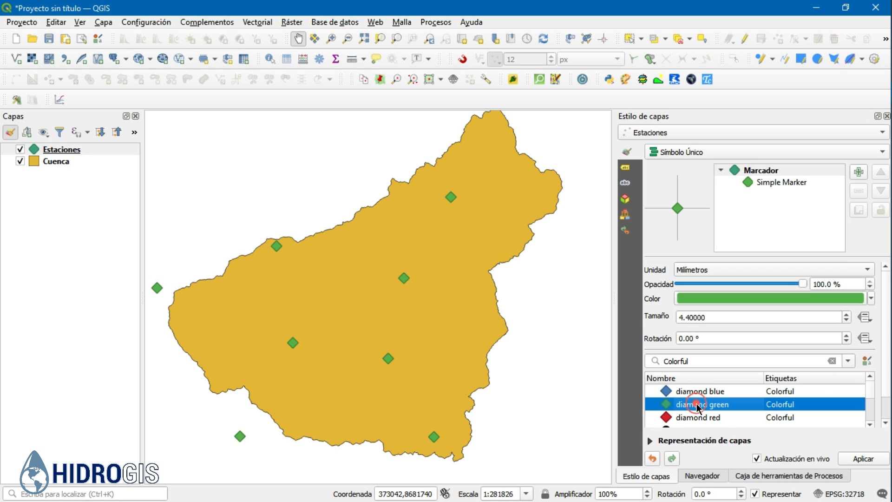
- Apply the preset marker symbol "dot white" to the Estaciones layer
scroll(699, 404, down, 3)
scroll(697, 404, up, 1)
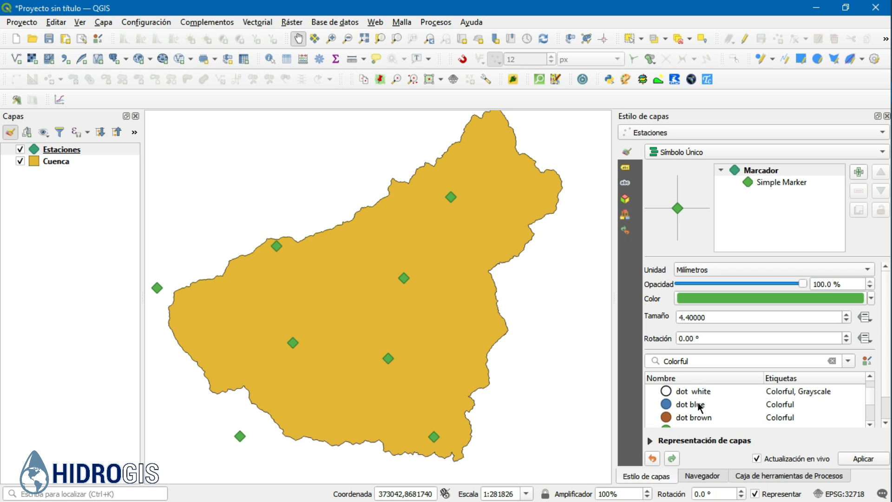
click(693, 394)
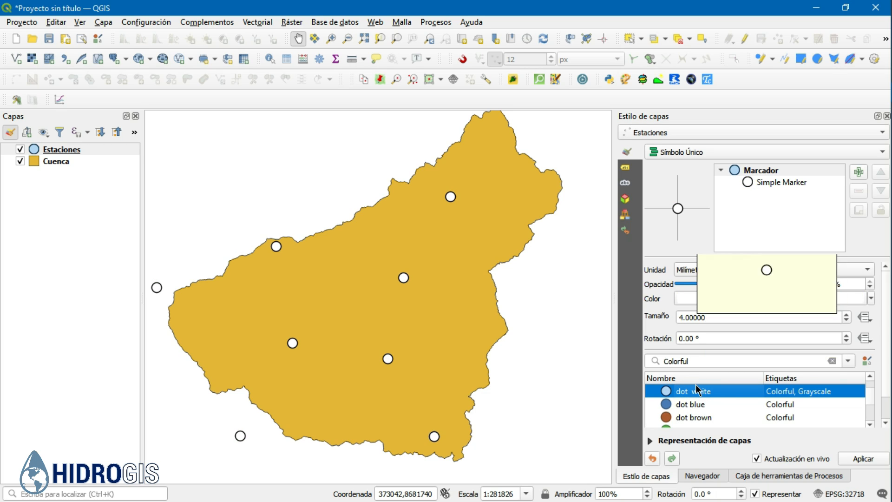
- Label the Estaciones layer with single labels taken from the PP_promedi field
click(626, 172)
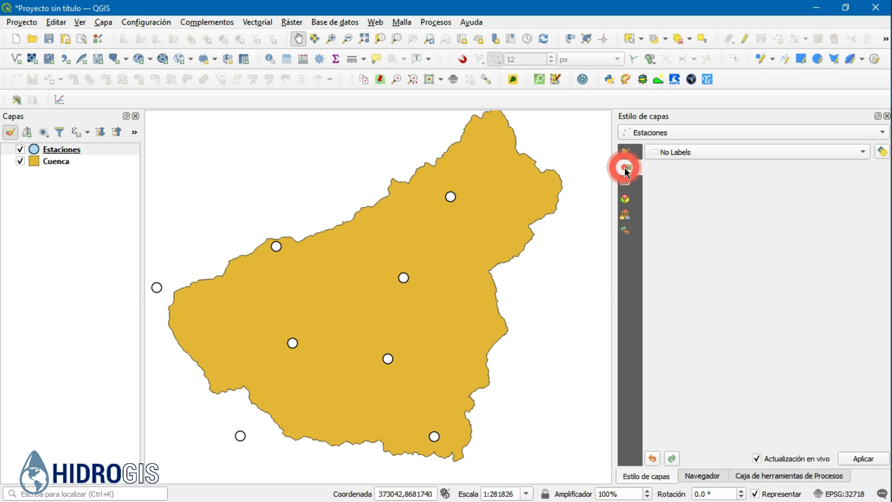
click(682, 151)
click(682, 166)
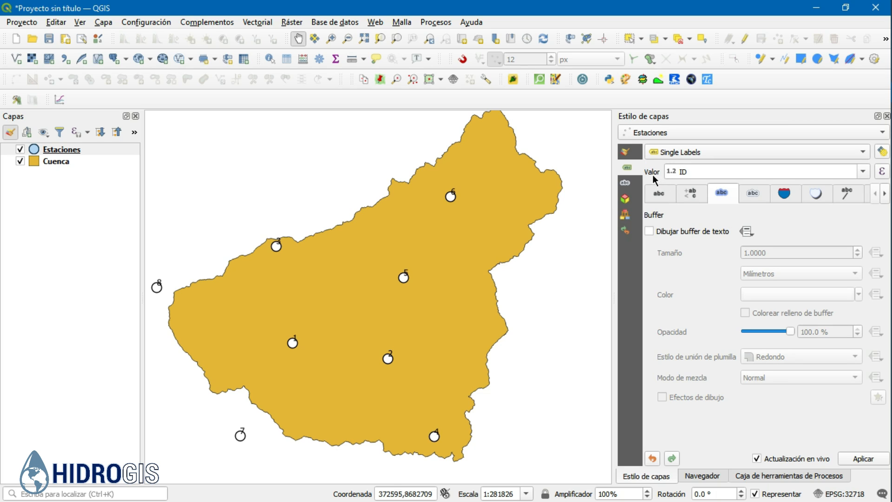
click(863, 173)
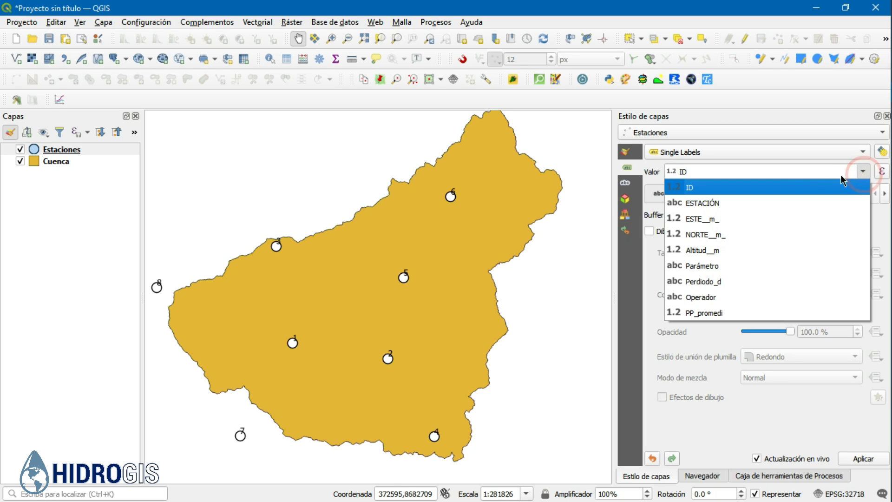
click(703, 313)
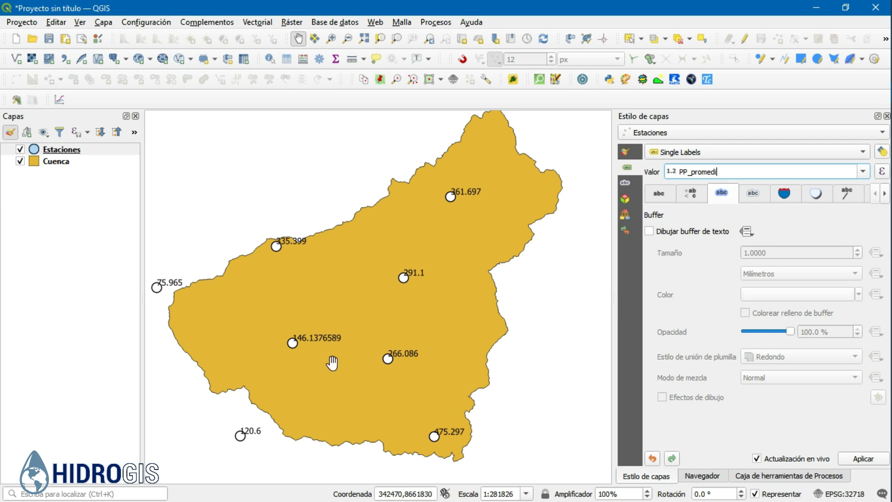
drag(374, 308, 386, 303)
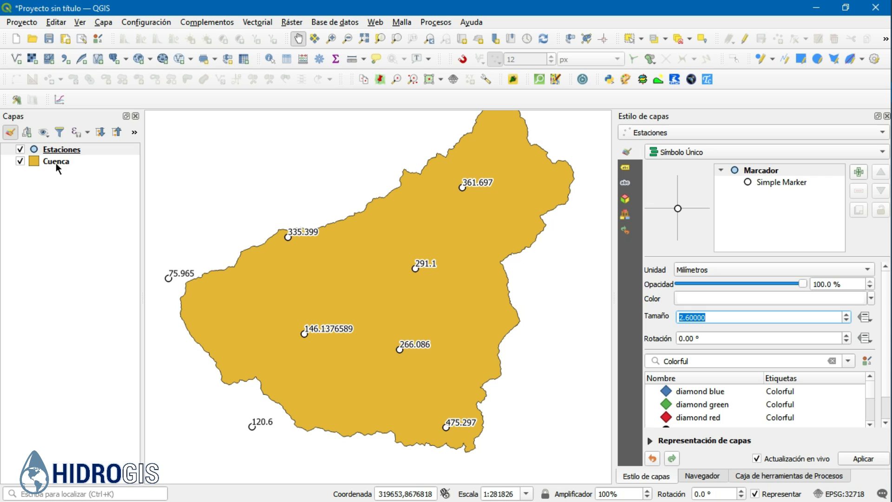
- Set the fill style of the Cuenca layer's simple fill to "Sin relleno"
click(56, 167)
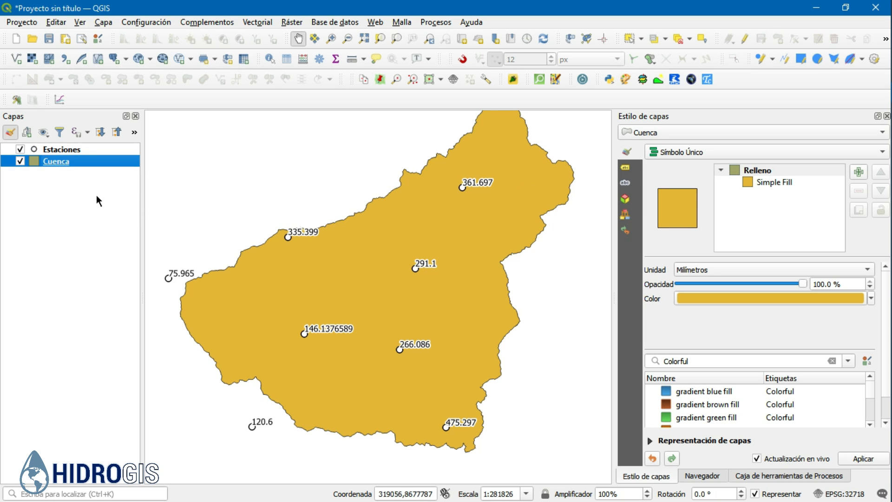
click(766, 183)
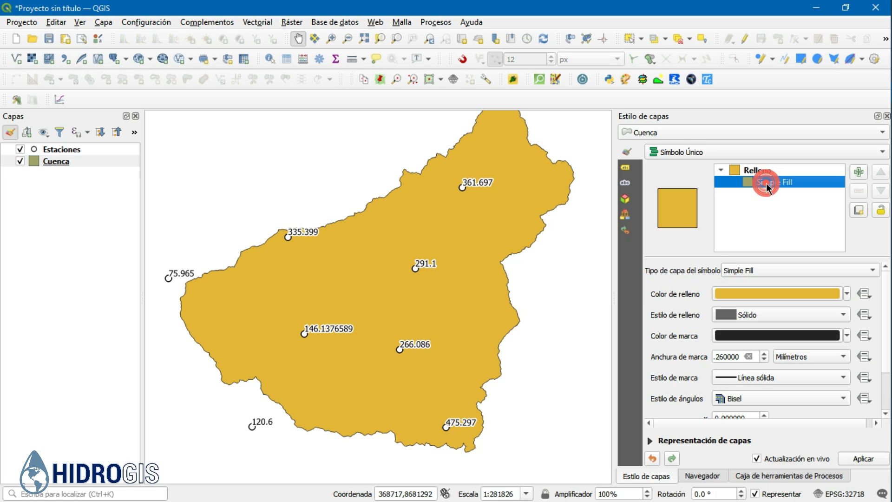
click(731, 322)
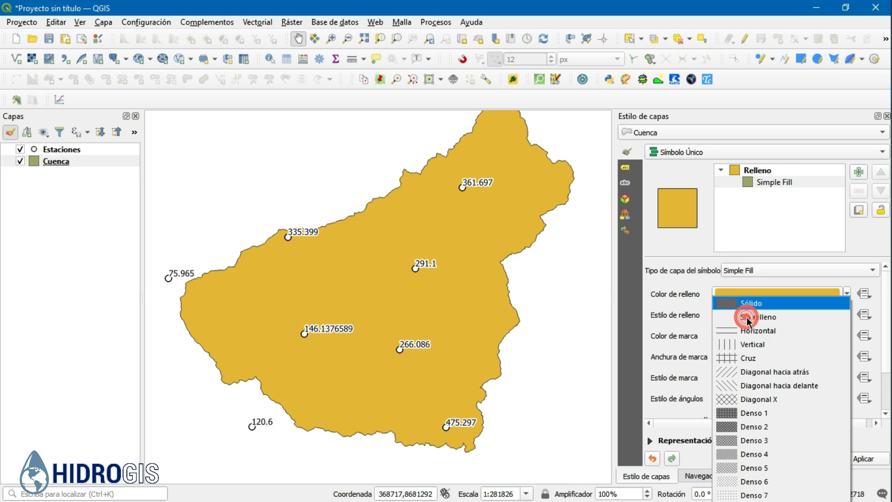
click(748, 320)
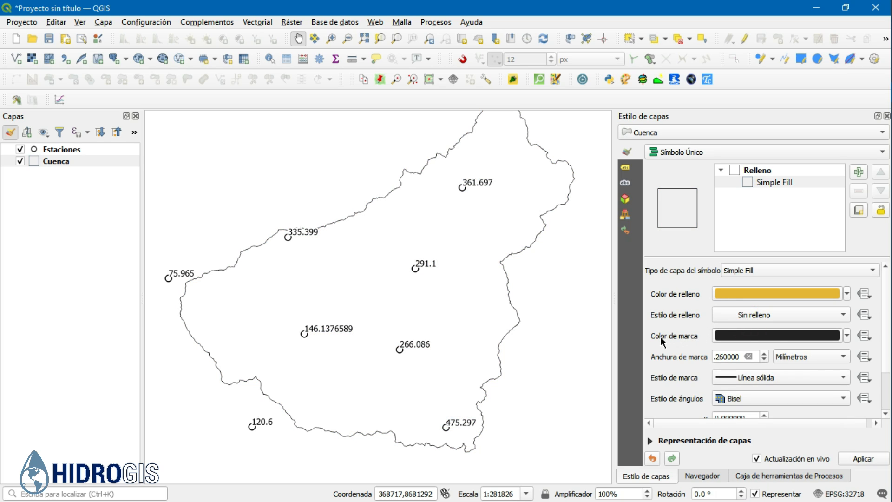
- Make the Cuenca layer's outline red with a stroke width of 0.86 mm
click(847, 336)
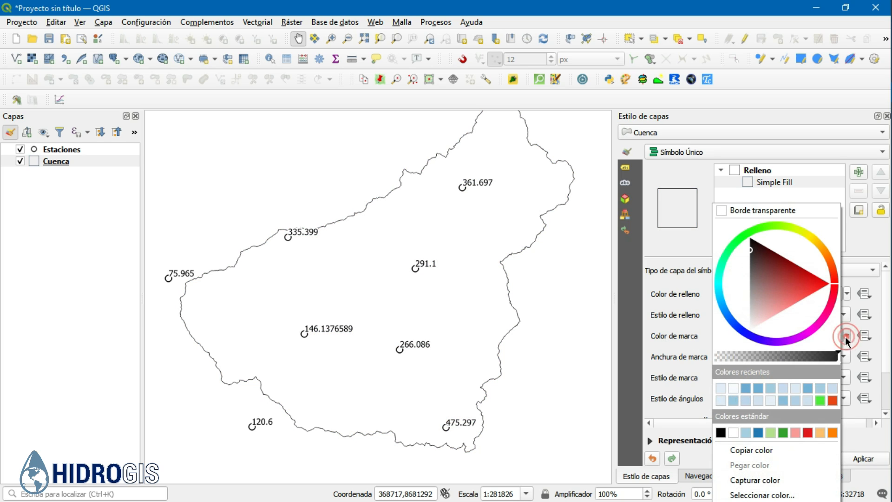
click(835, 295)
click(829, 293)
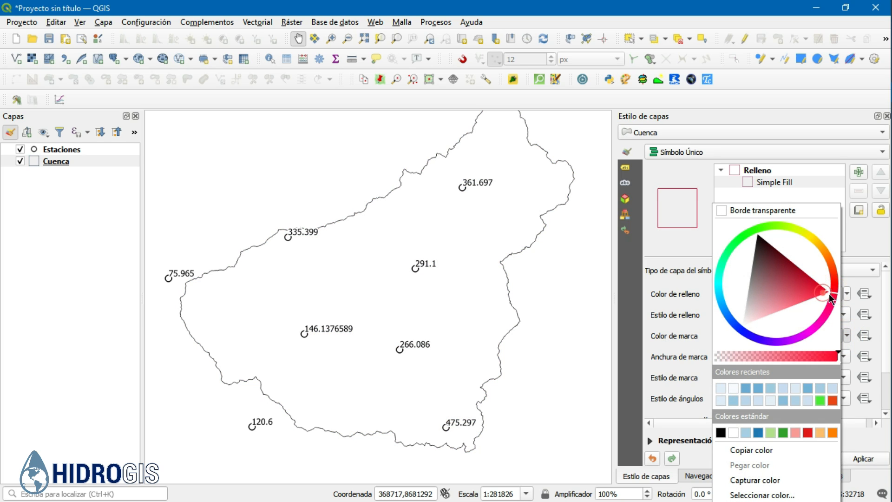
click(677, 248)
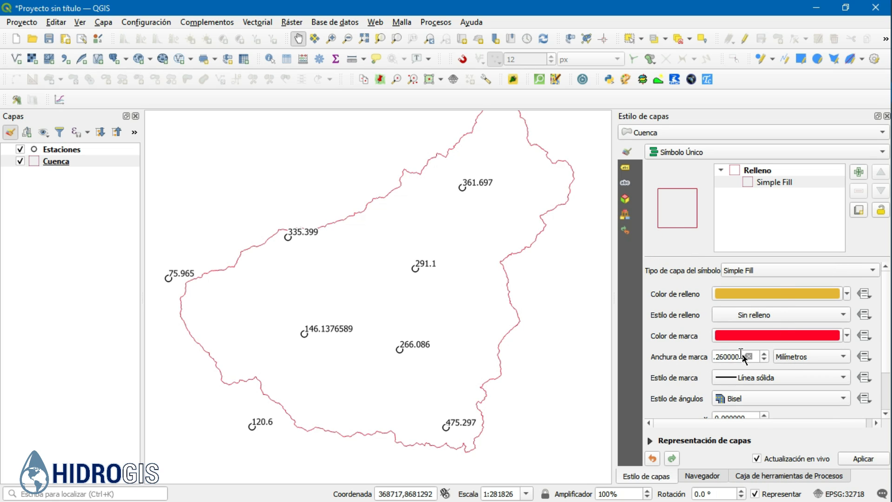
click(763, 353)
click(763, 353)
click(763, 353)
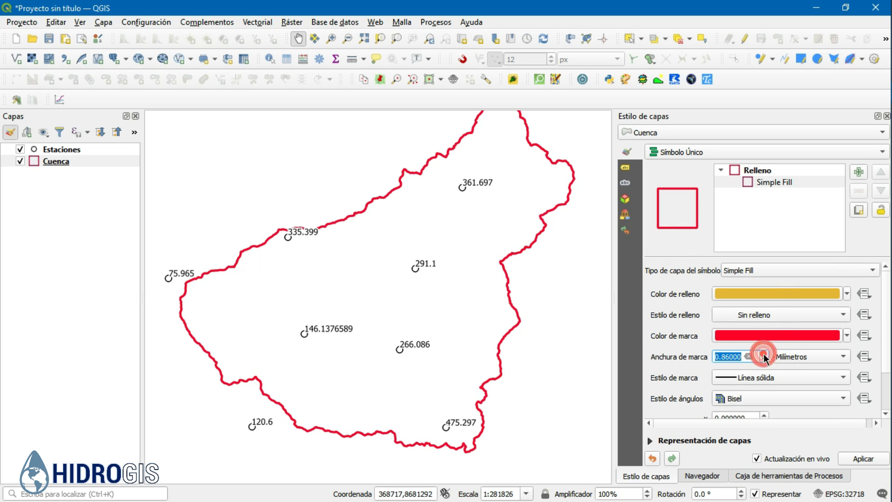
drag(450, 293, 446, 311)
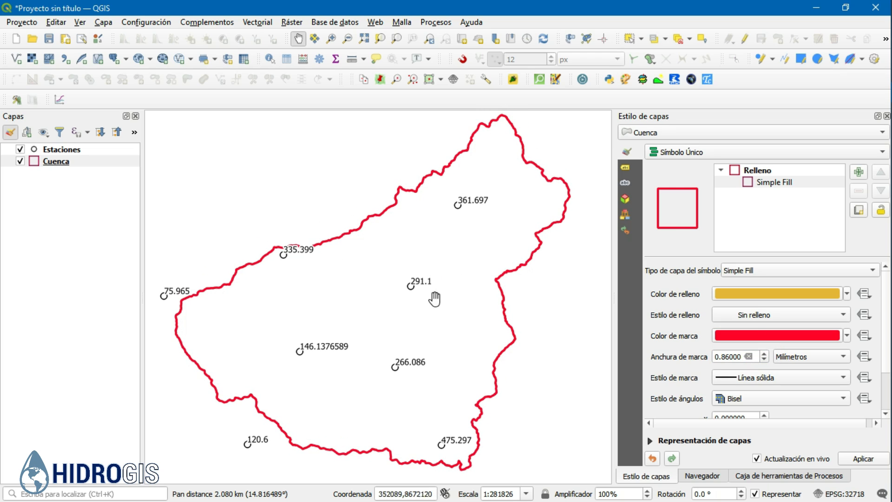
drag(383, 281, 379, 282)
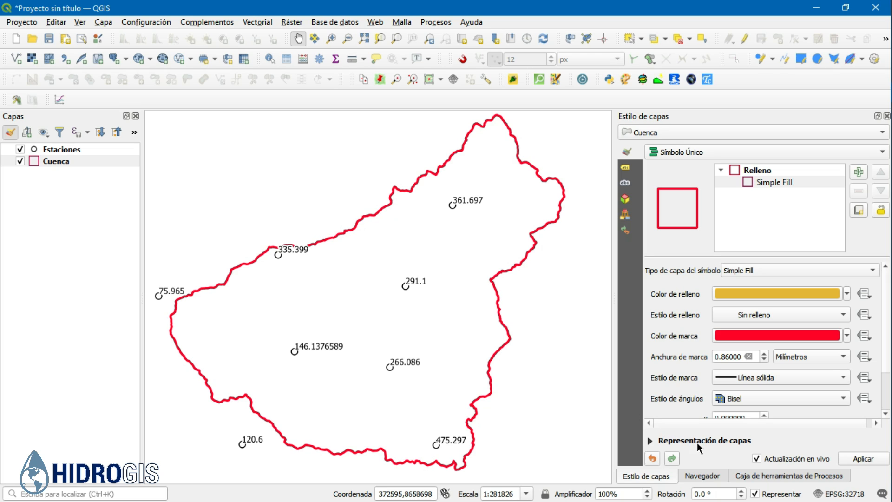
- Search the processing toolbox for "v.v" and open the GRASS v.voronoi tool
click(753, 476)
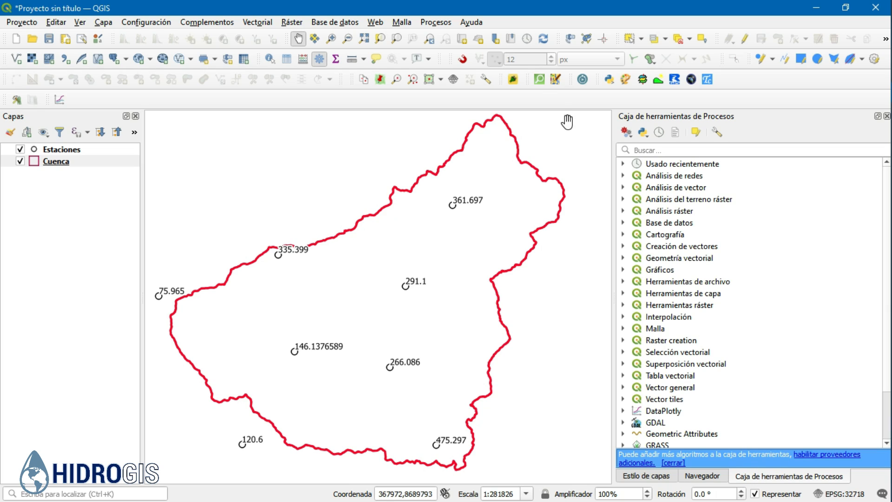
click(432, 22)
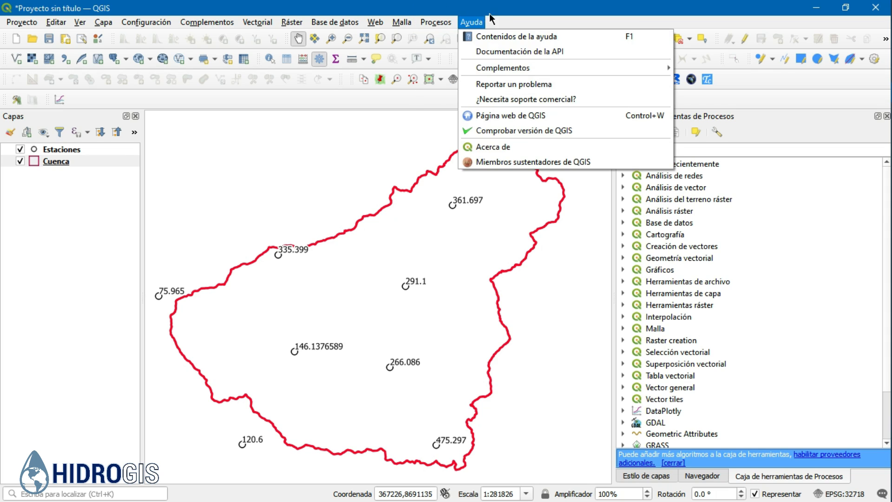
click(505, 21)
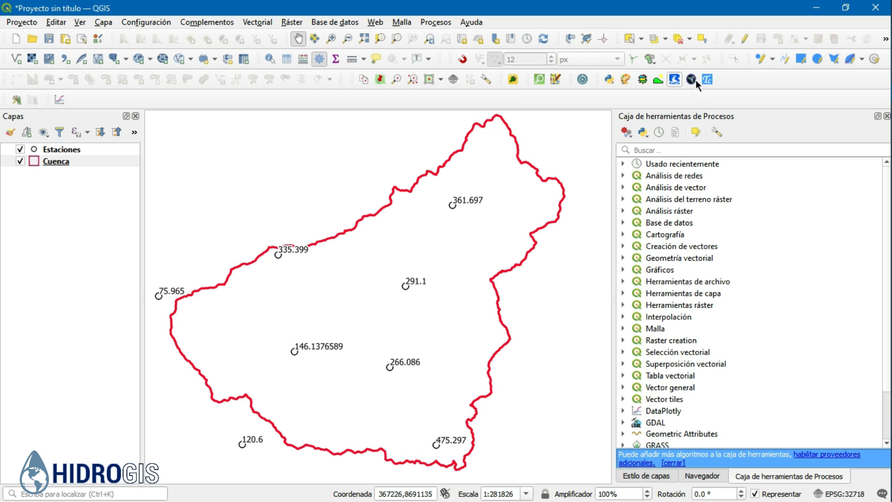
right_click(726, 77)
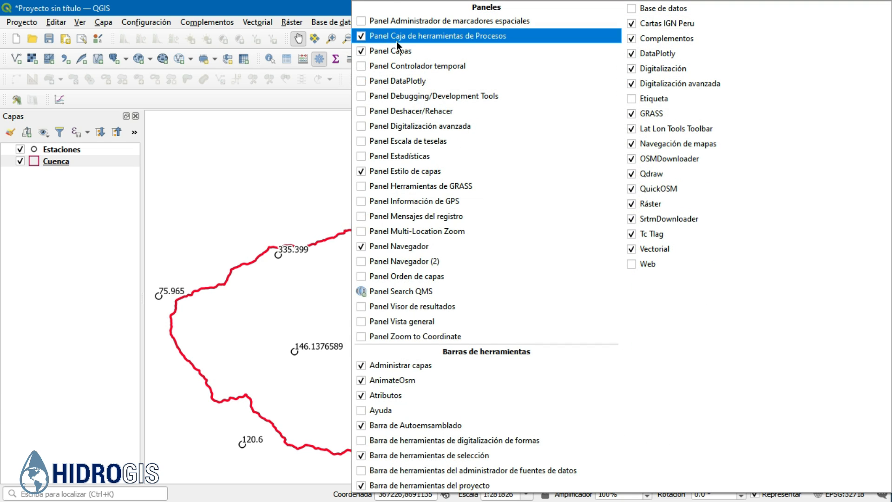
click(412, 41)
click(651, 149)
text(v.v)
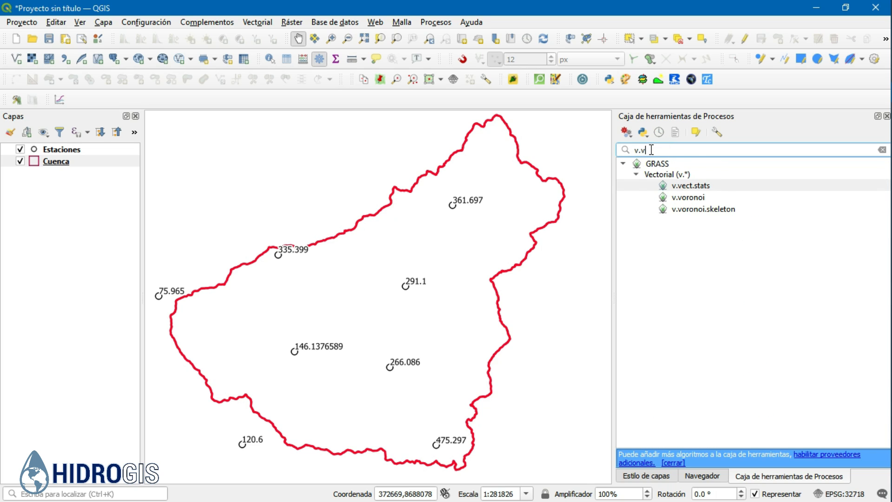
click(687, 198)
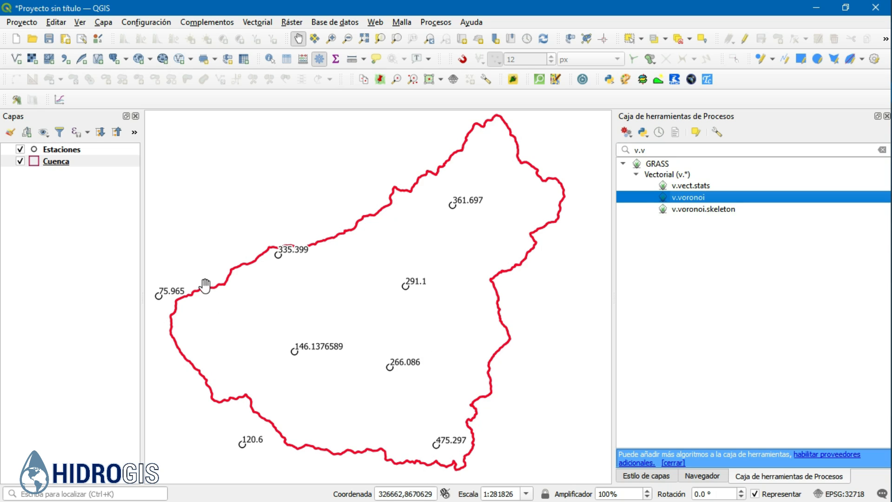
double_click(682, 199)
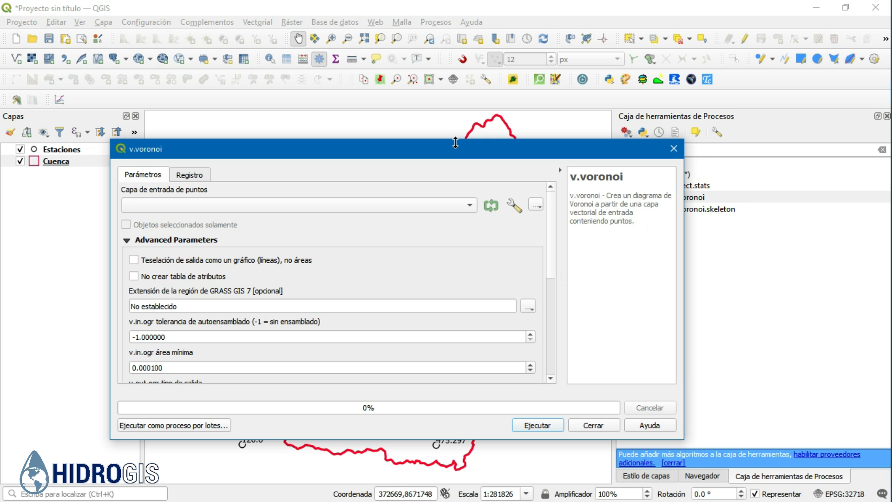
- Set Estaciones as the input point layer of v.voronoi and calculate the GRASS region extent from the Cuenca layer
drag(455, 140, 455, 71)
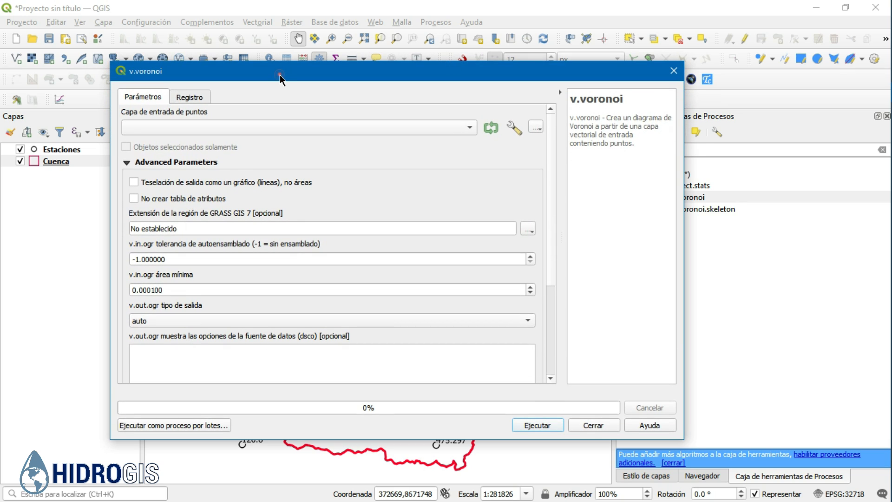
drag(279, 74, 311, 87)
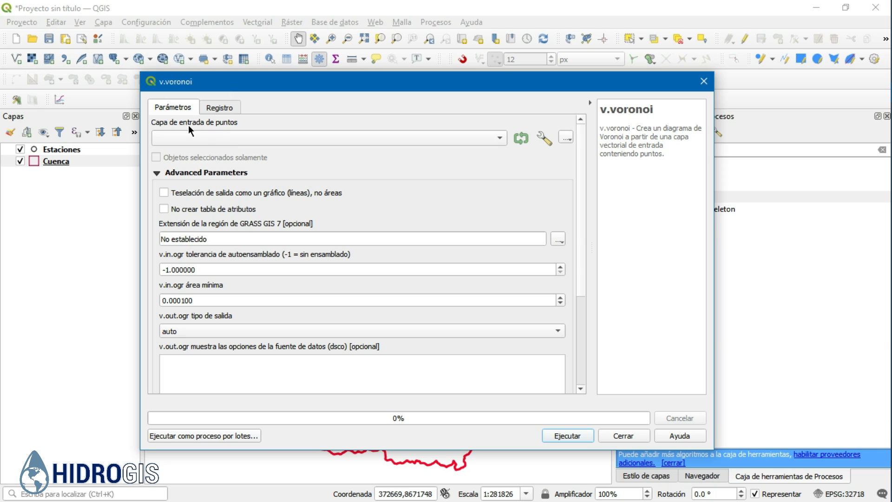
click(202, 134)
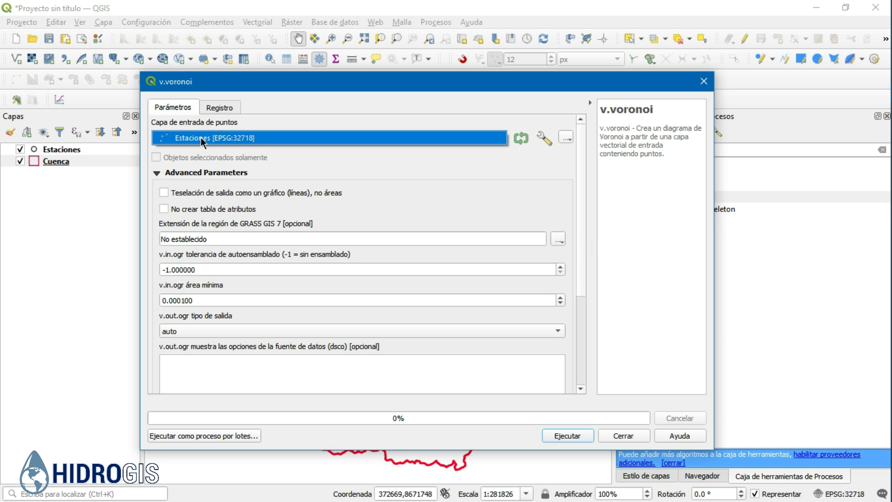
click(201, 138)
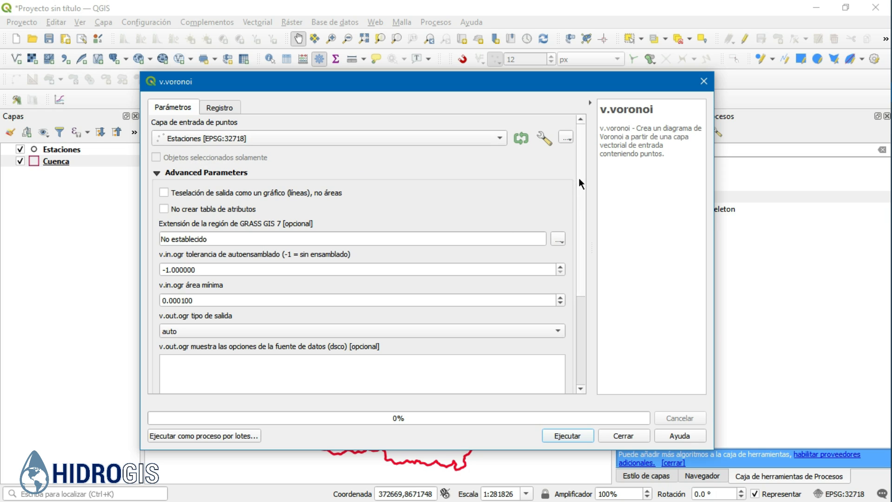
drag(583, 176, 576, 216)
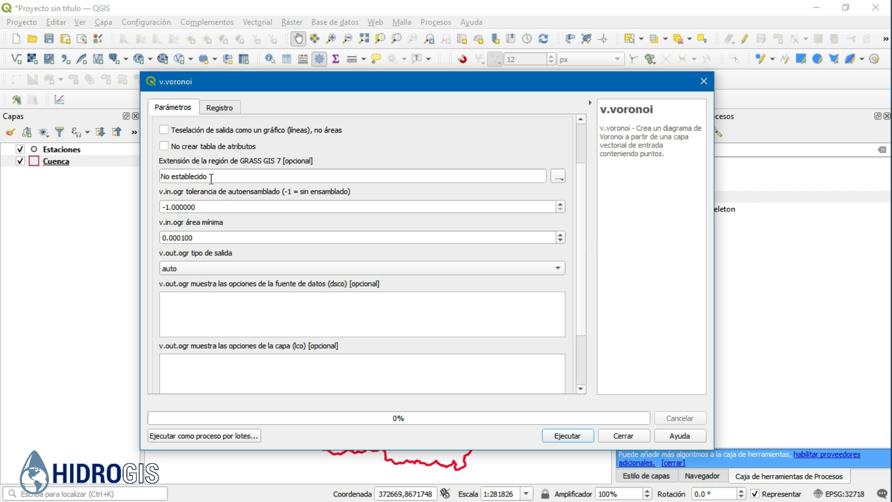
click(559, 177)
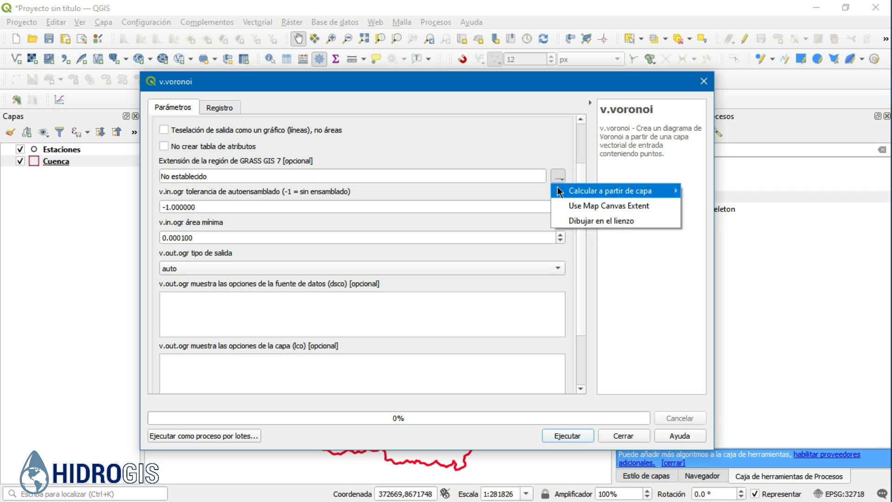
mouse_move(558, 188)
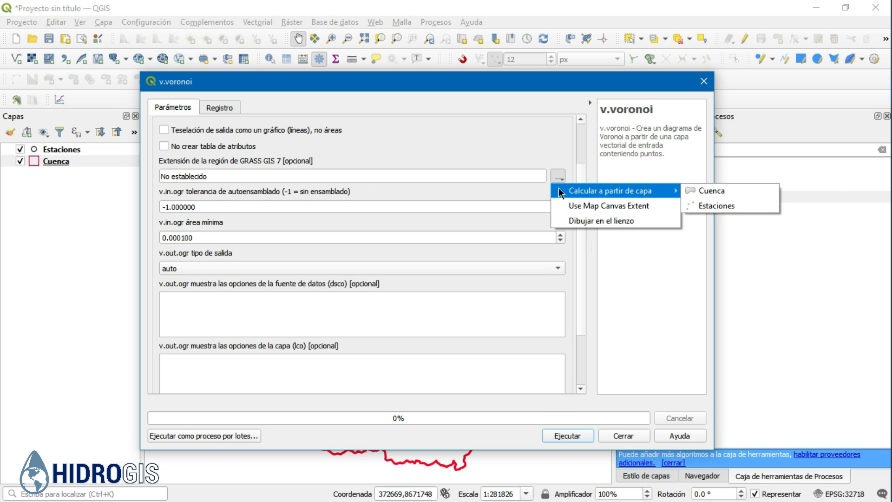
click(691, 190)
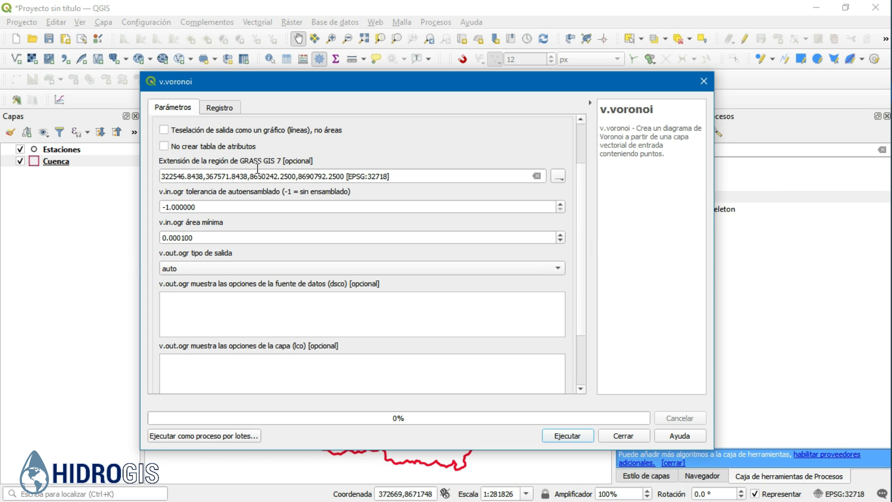
- Run v.voronoi with the output saved to a temporary file and opened after execution
scroll(582, 275, down, 3)
scroll(576, 246, up, 3)
scroll(572, 224, up, 3)
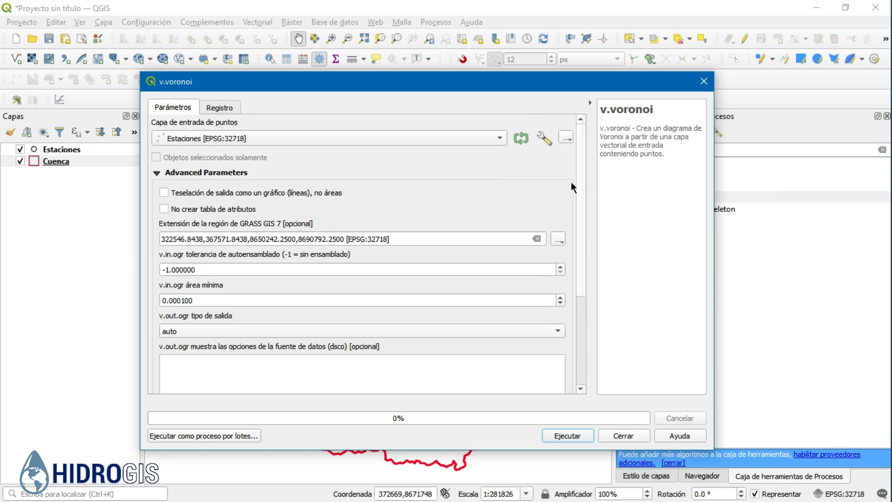
drag(579, 164, 416, 357)
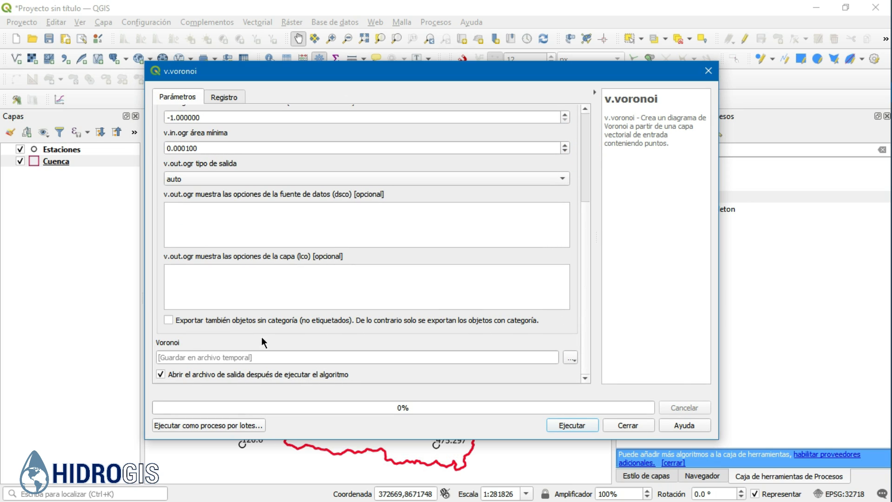
click(577, 425)
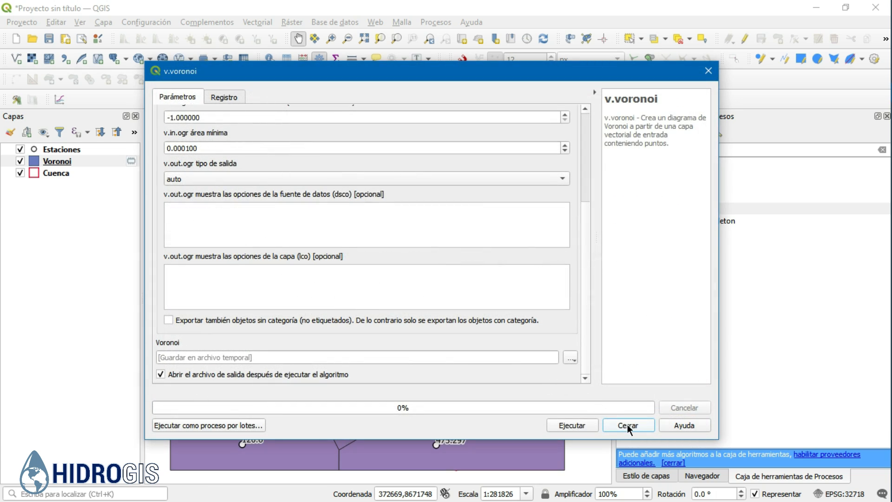
- Close the v.voronoi dialog and move the Voronoi layer beneath the Cuenca layer in the layer order
click(631, 425)
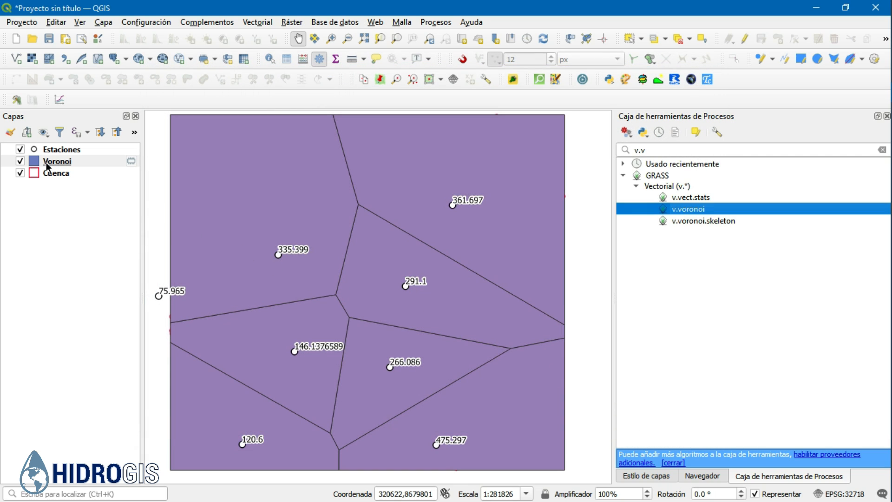
drag(52, 163, 51, 177)
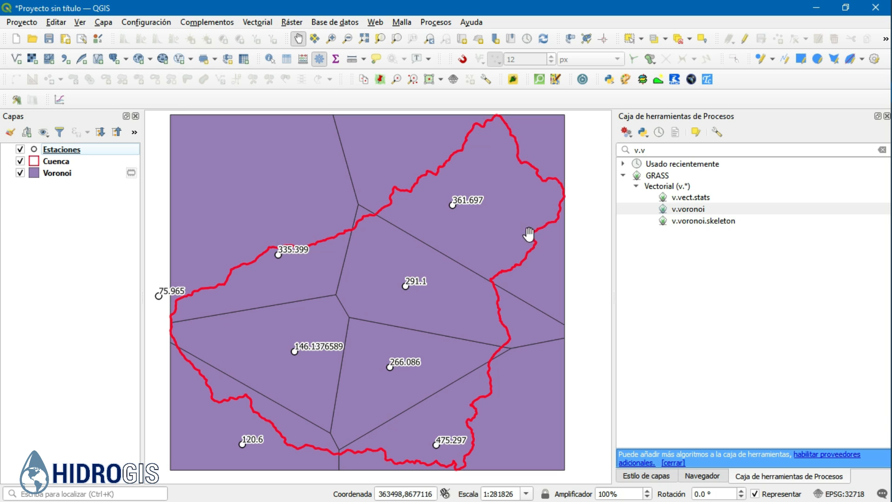
- Open the Cortar (clip) geoprocessing tool with Voronoi as the input layer and Cuenca as the overlay layer
click(258, 23)
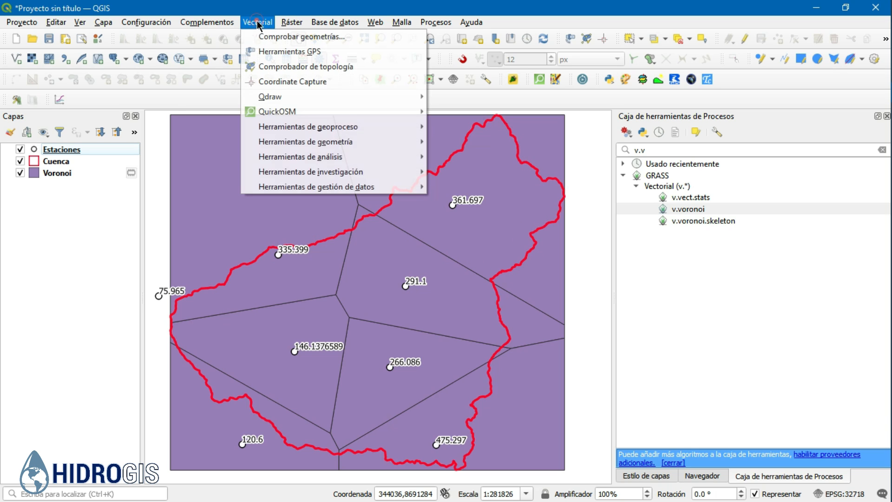
click(292, 127)
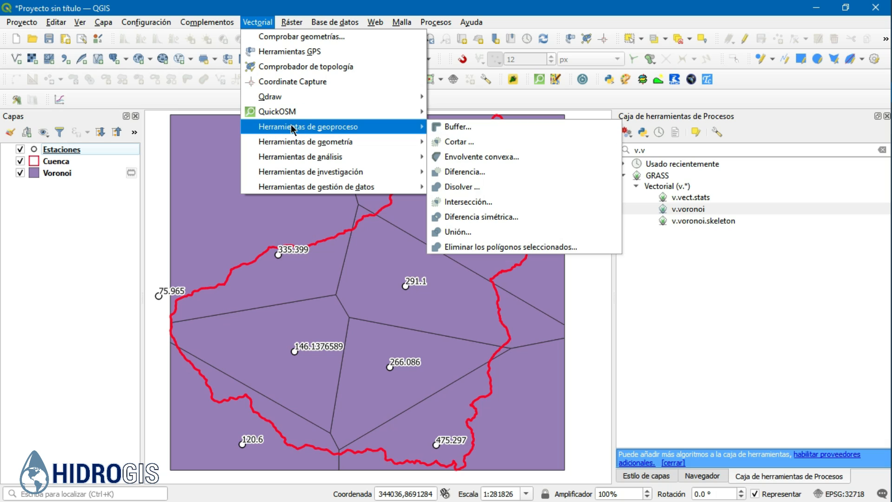
click(443, 142)
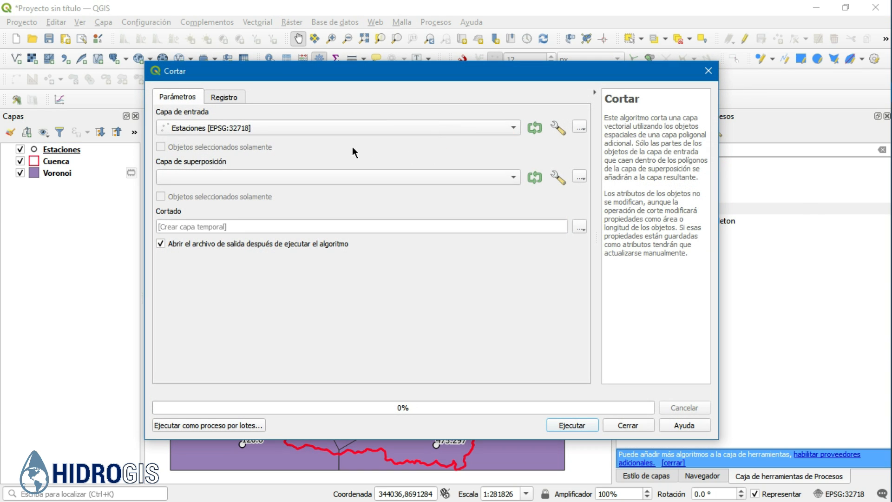
click(194, 127)
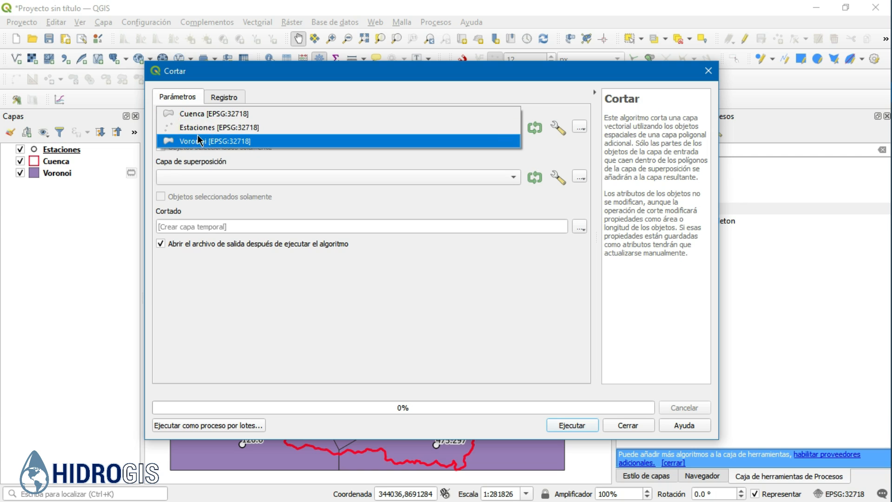
click(200, 142)
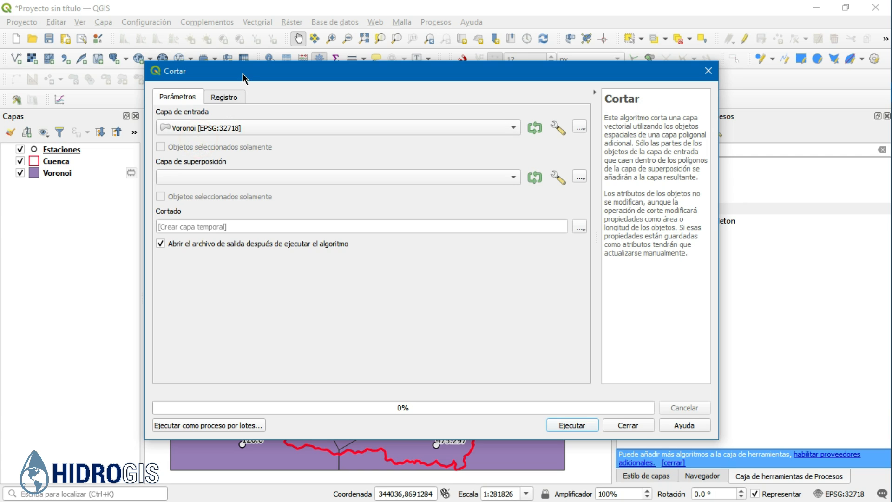
drag(242, 73, 257, 316)
drag(377, 315, 372, 120)
click(255, 227)
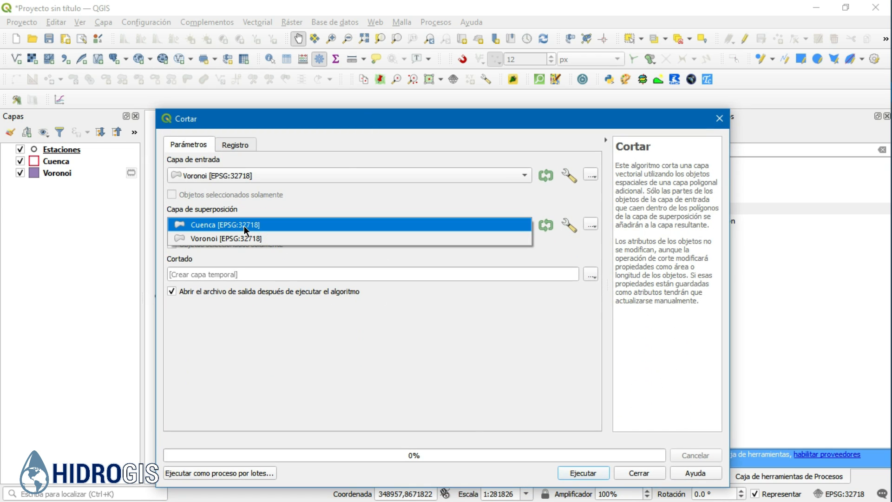
click(243, 225)
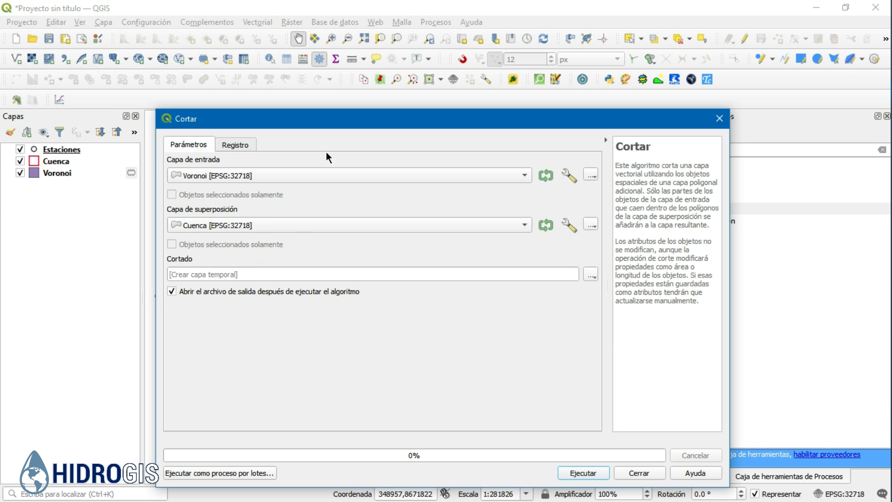
drag(313, 122, 305, 284)
drag(372, 279, 368, 91)
- Set the clip output to Thiesse_Cuenca.shp in the desktop's Precipitacion_Areal/Shapefile folder, run the clip and close the tool
click(580, 248)
click(609, 271)
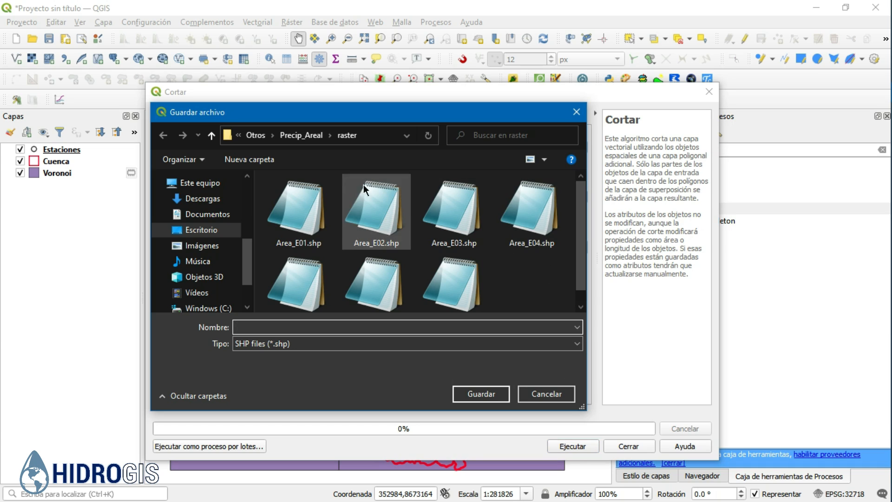
click(297, 135)
click(218, 229)
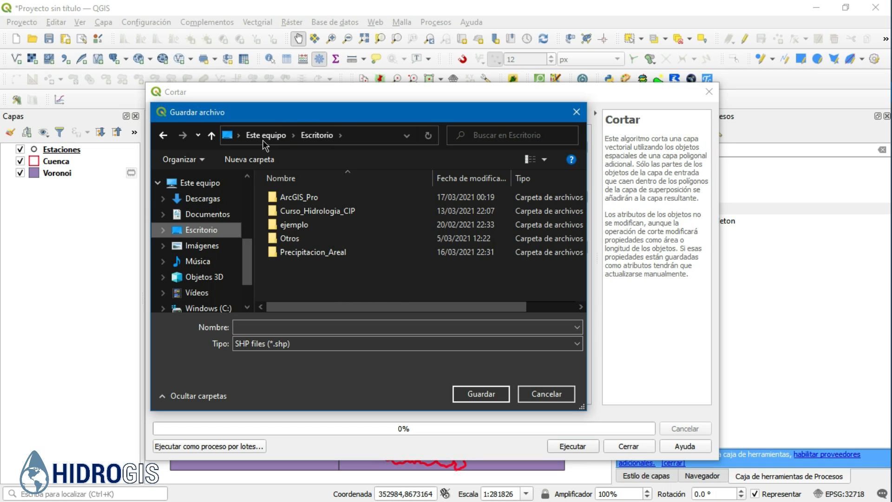
double_click(299, 256)
double_click(292, 212)
click(291, 211)
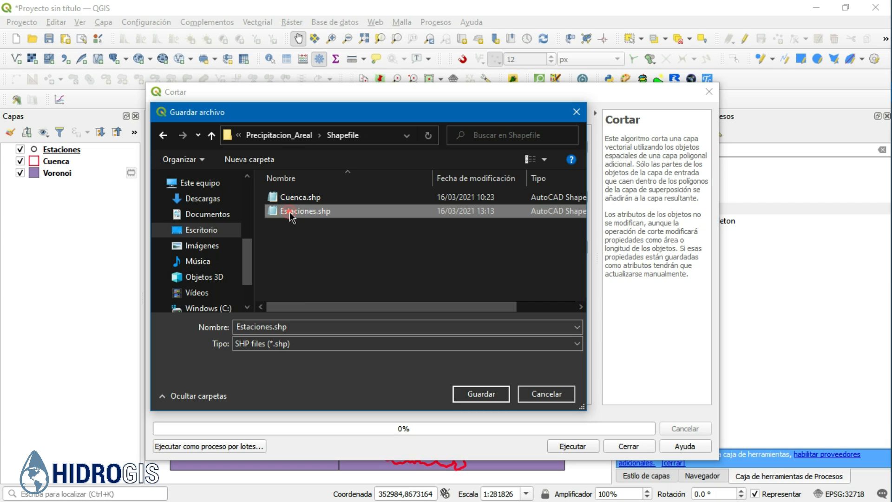
click(275, 326)
double_click(275, 326)
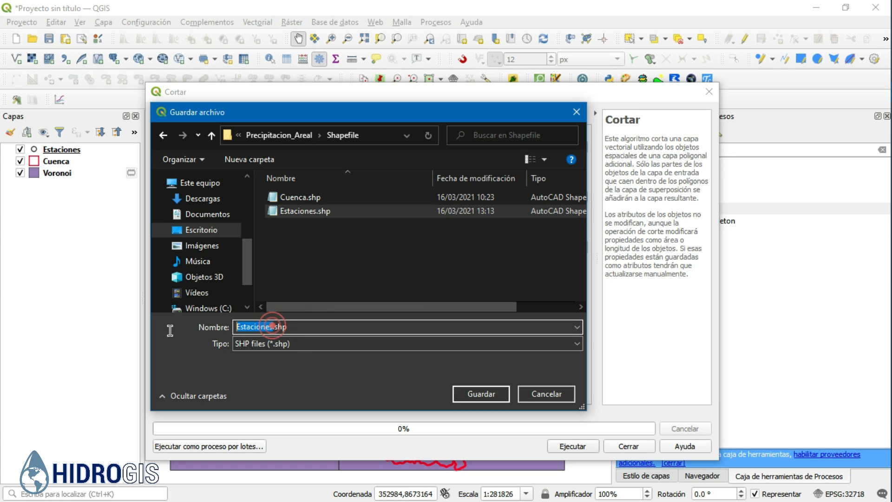
text(Thiesse_C)
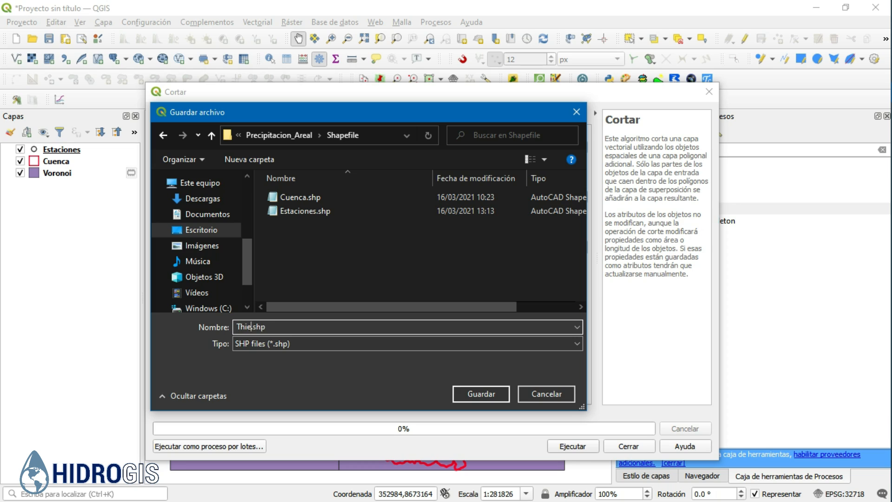
text(uenca)
click(482, 394)
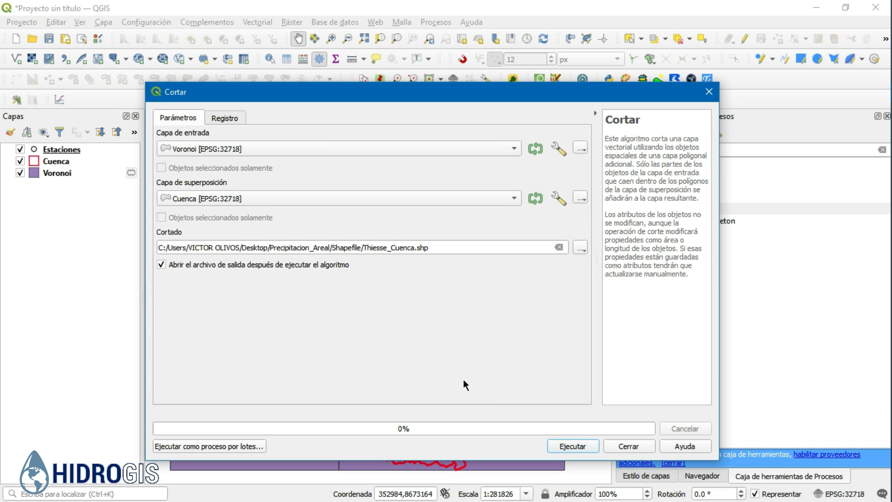
click(572, 446)
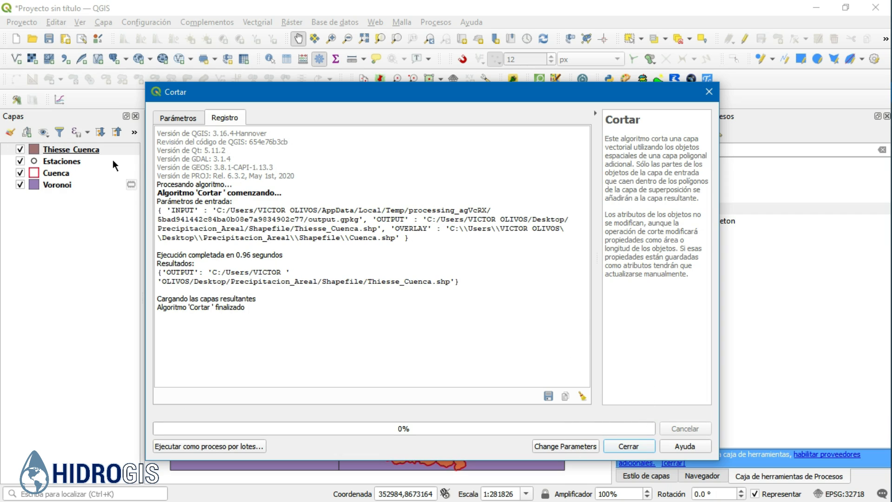
click(630, 446)
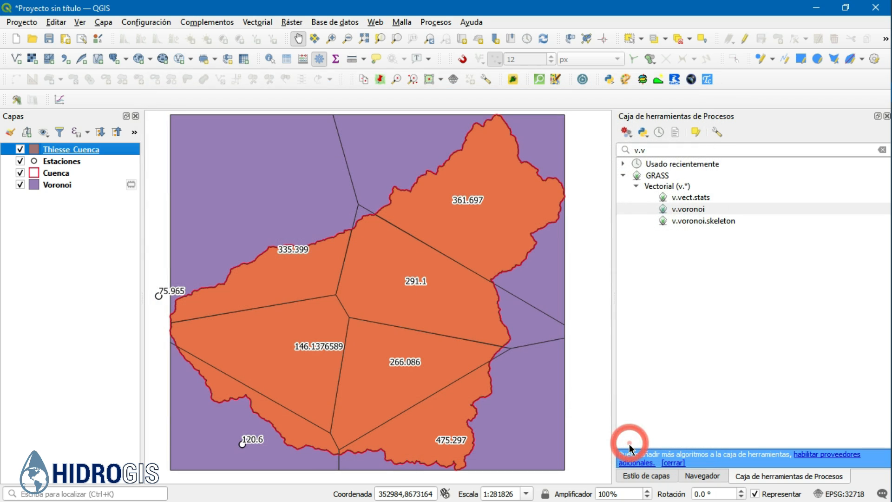
- Remove the temporary Voronoi layer from the project
click(59, 185)
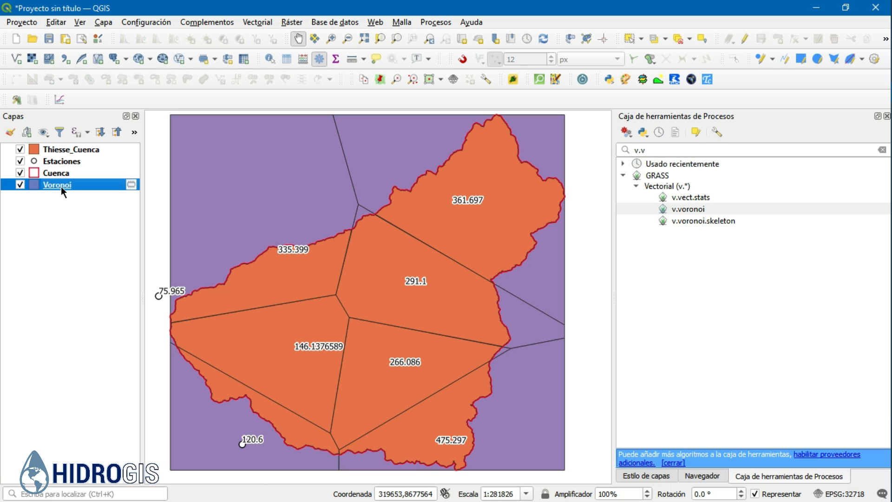
right_click(61, 187)
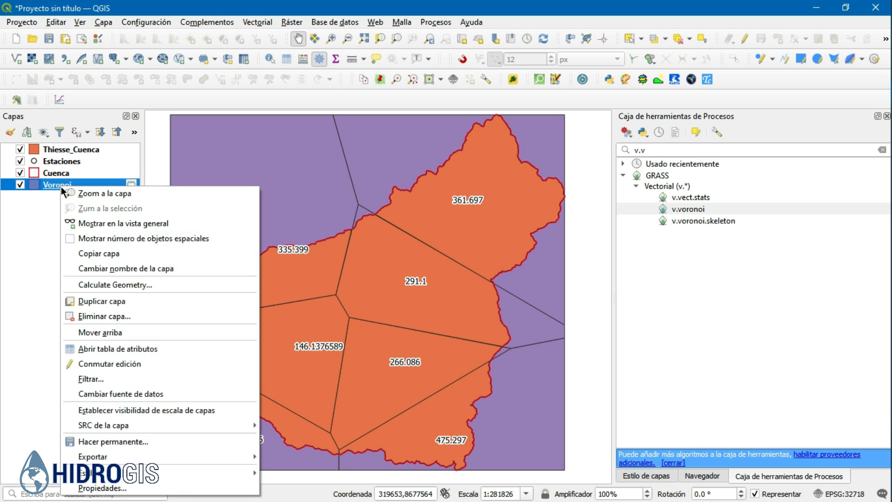
click(92, 317)
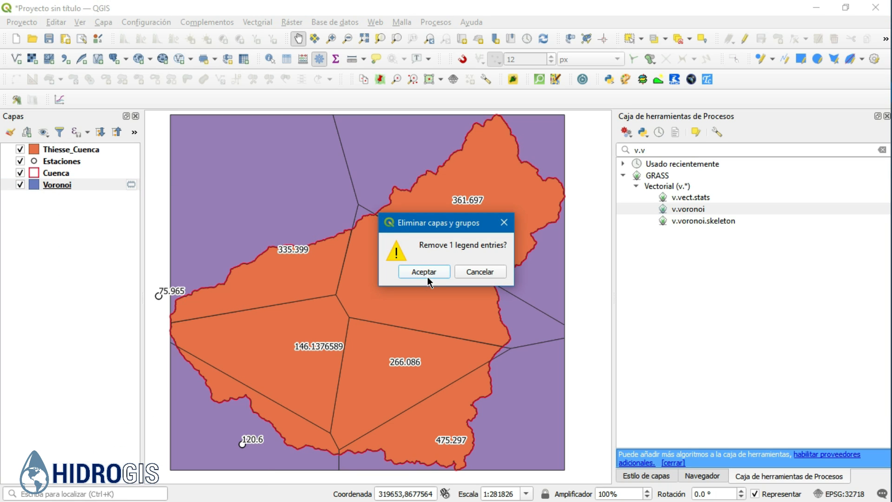
click(424, 272)
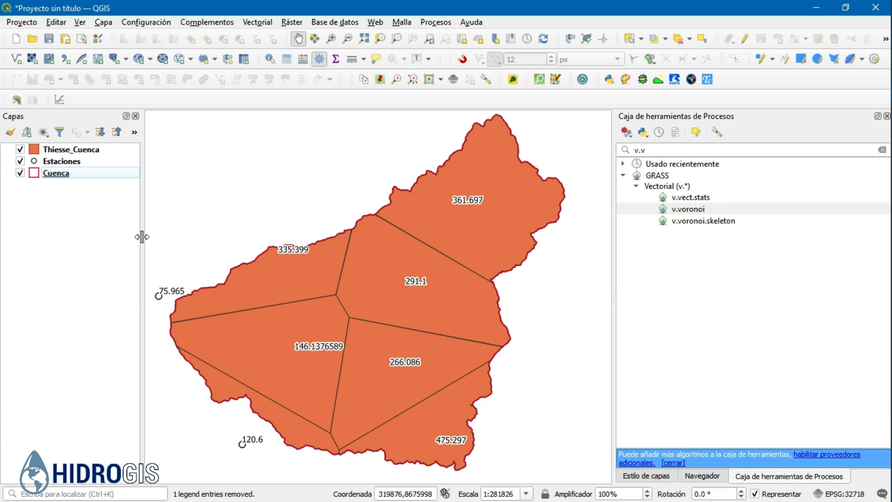
- Open the Thiesse_Cuenca attribute table, sort it by ESTACIC_N in ascending order, and widen the table window to review the columns through PP_promedi
click(71, 150)
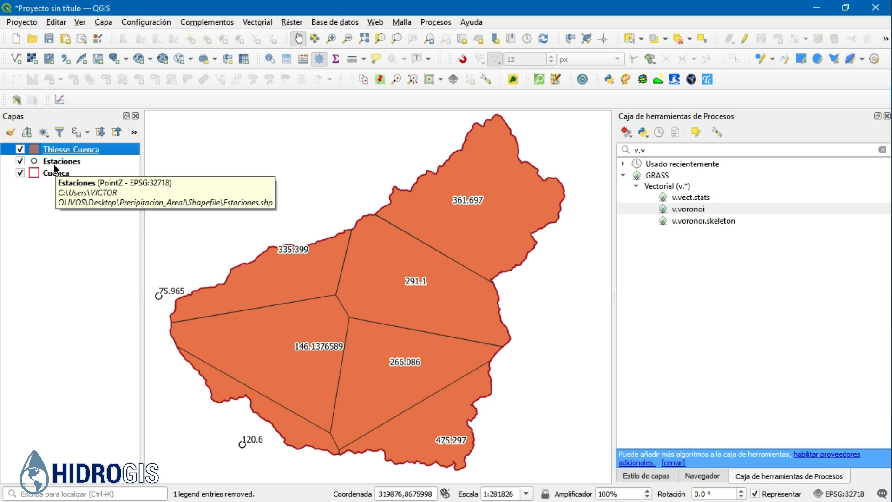
right_click(68, 149)
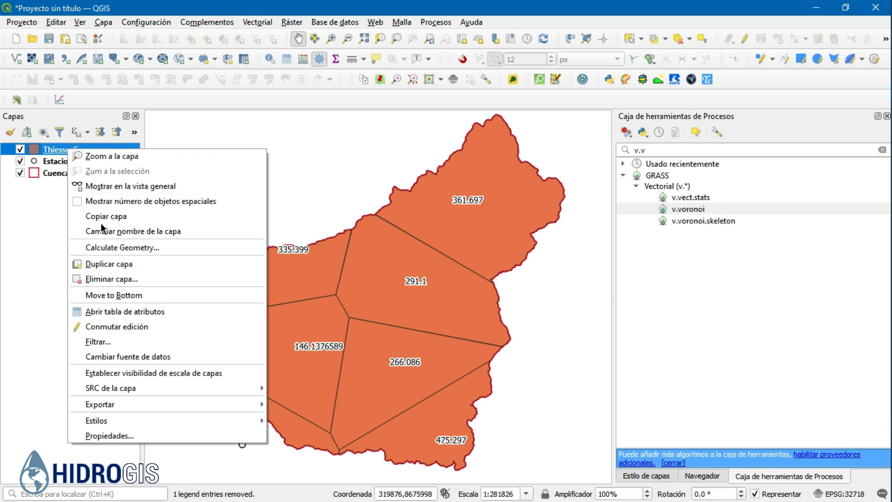
click(123, 310)
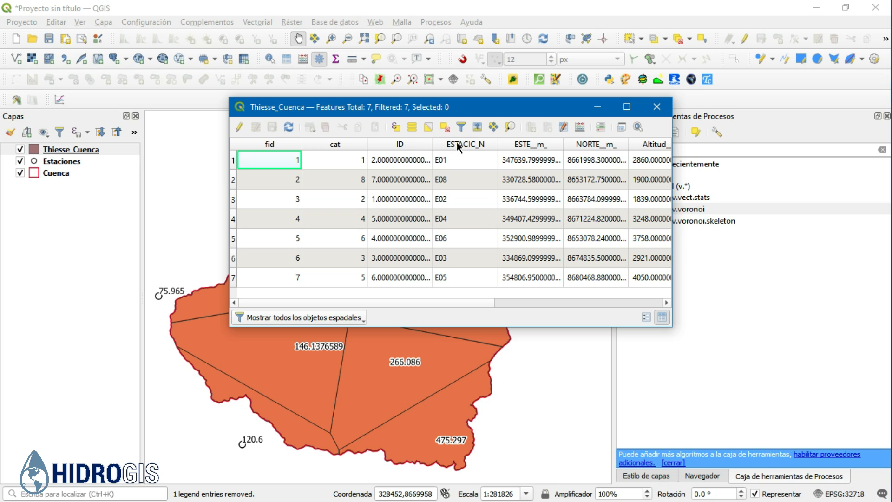
click(459, 142)
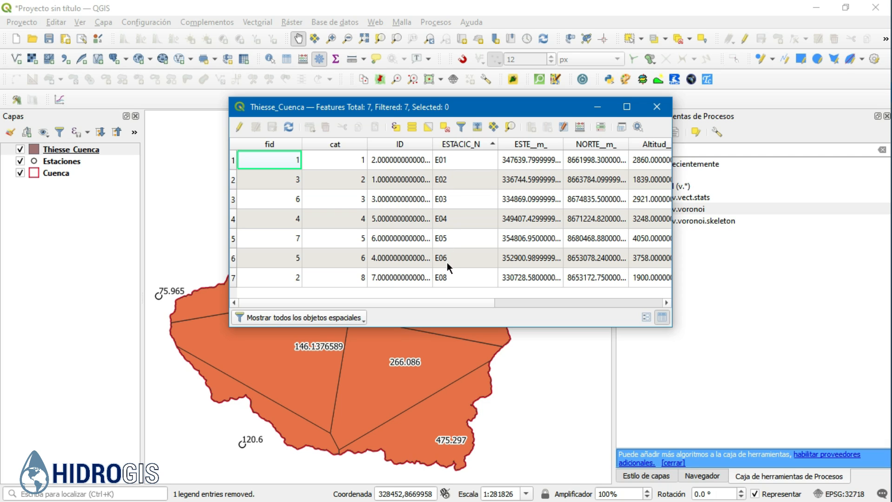
drag(422, 304, 463, 304)
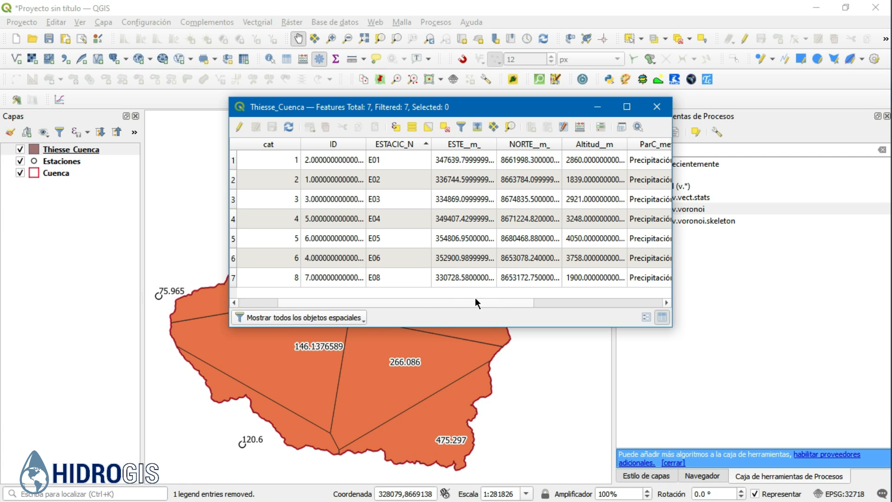
drag(425, 302, 610, 300)
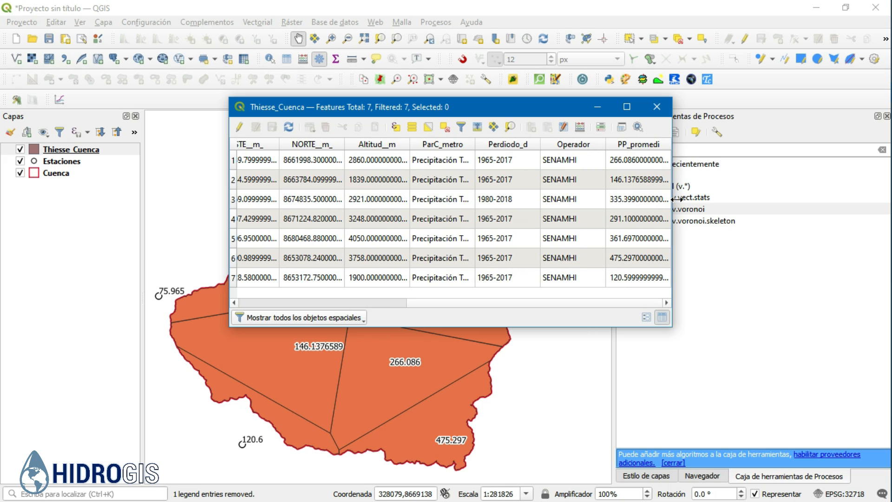
drag(672, 204, 765, 204)
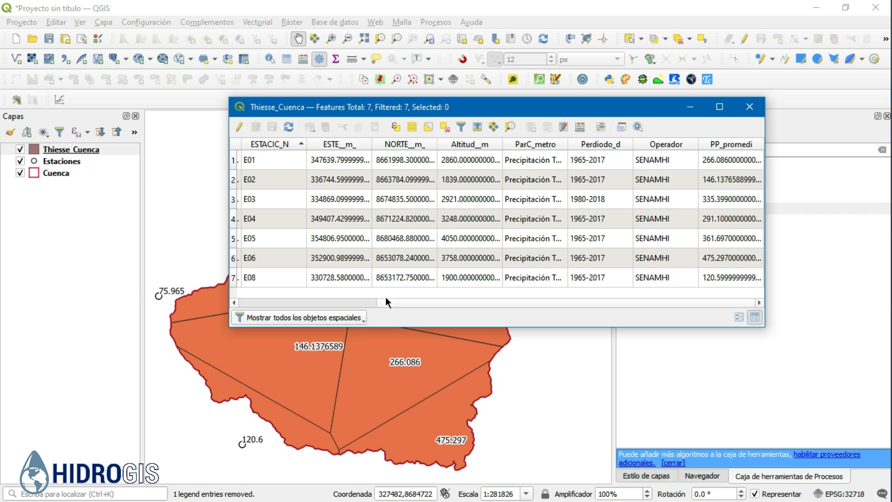
click(346, 302)
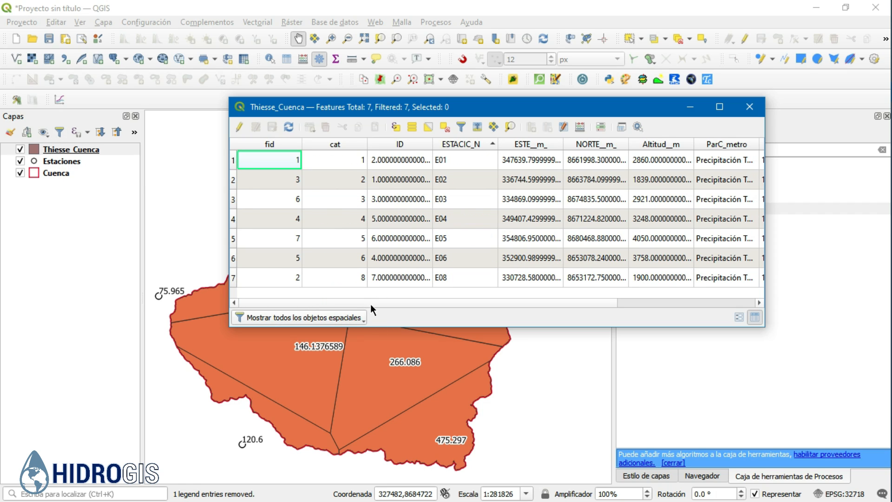
drag(373, 304, 628, 300)
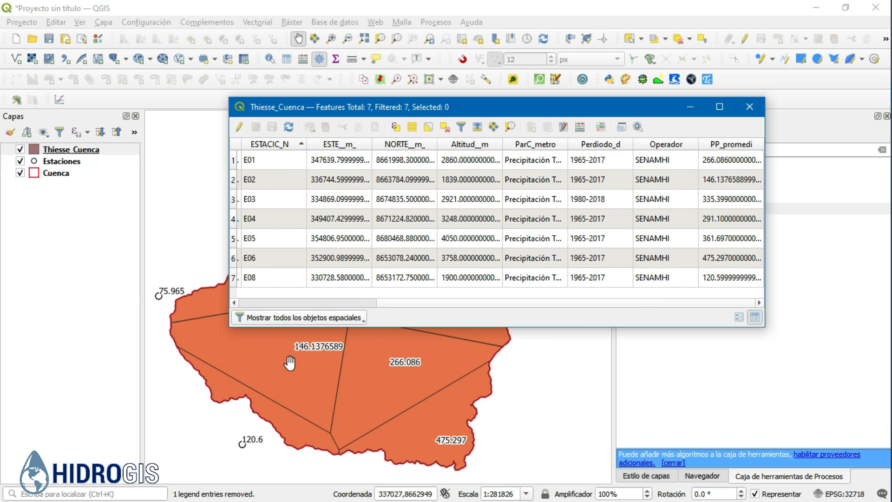
- Enable editing on Thiesse_Cuenca and add a decimal (real) field named Area_Km2 with length 10 and precision 3
click(238, 127)
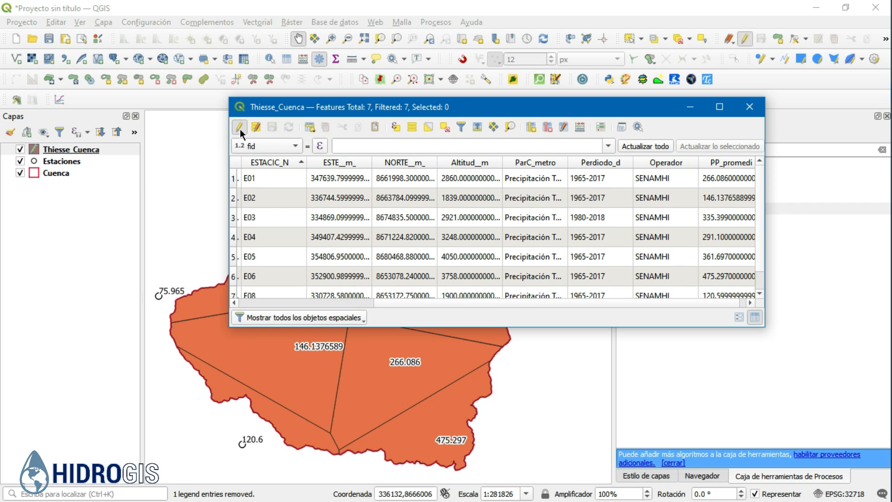
click(533, 127)
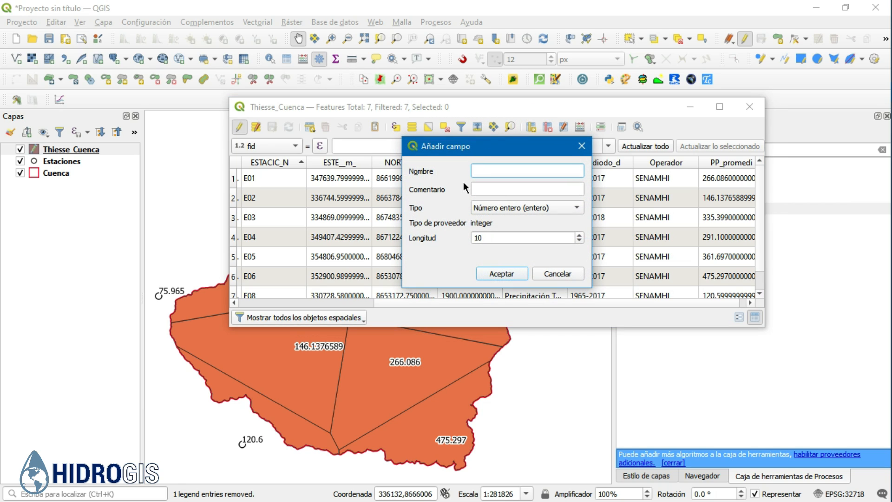
text(Area_Km2)
click(486, 211)
click(495, 235)
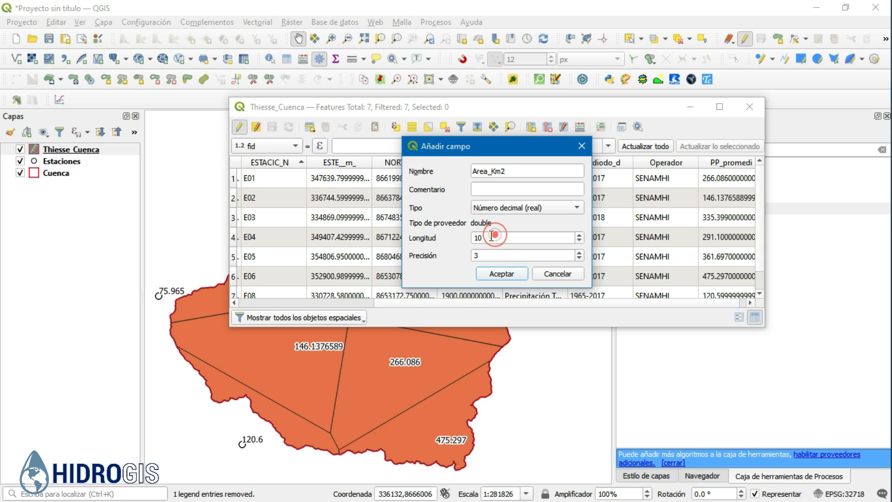
click(503, 275)
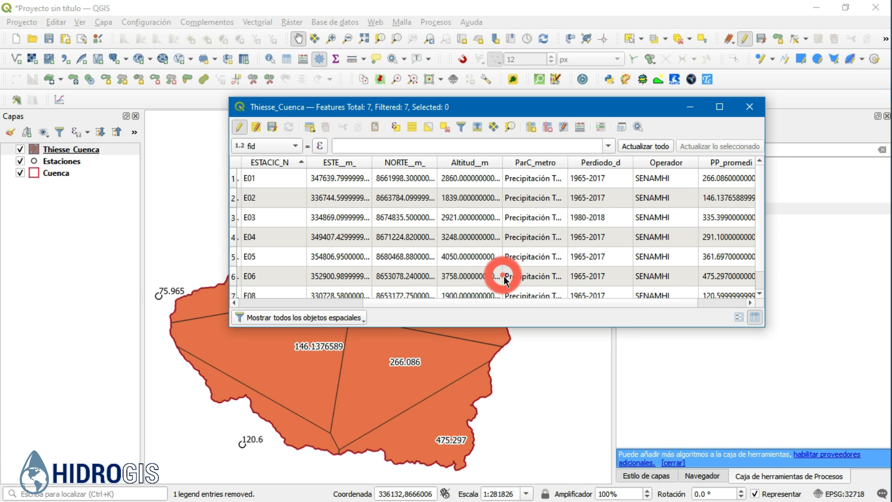
click(353, 302)
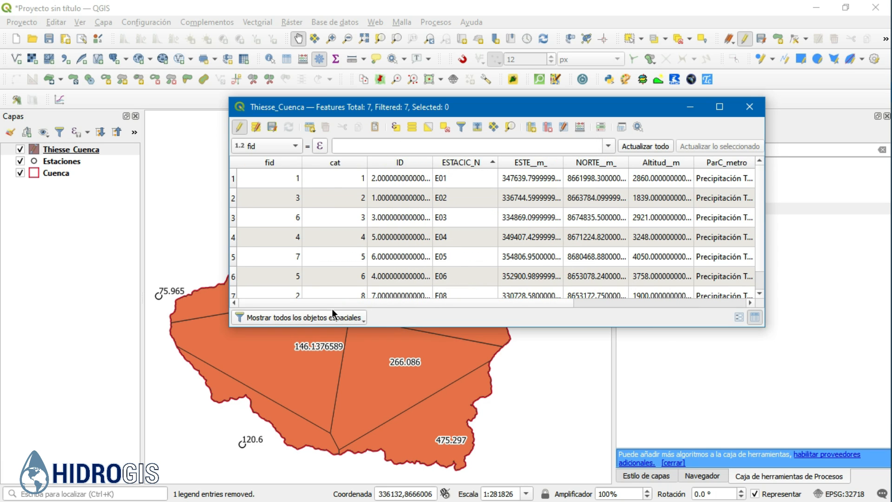
- Calculate the area of the Thiesse_Cuenca polygons in square kilometers into the Area_Km2 field, using the layer's coordinate reference system
drag(297, 303, 472, 302)
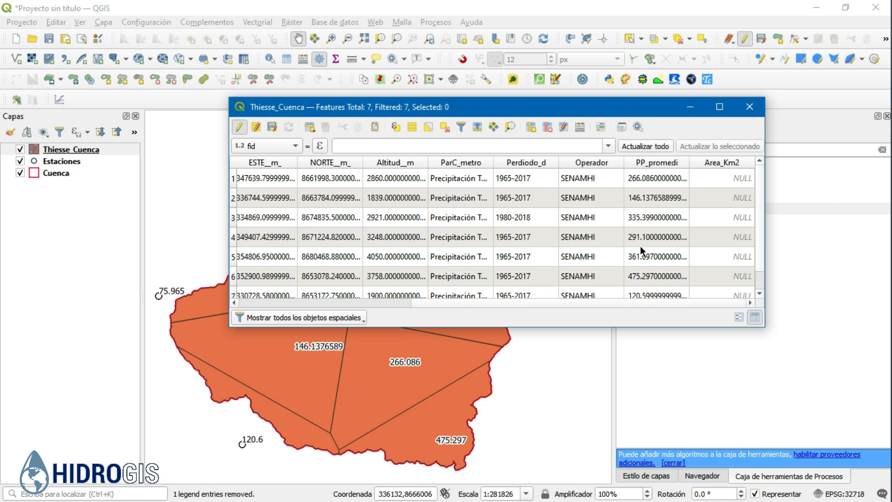
right_click(82, 148)
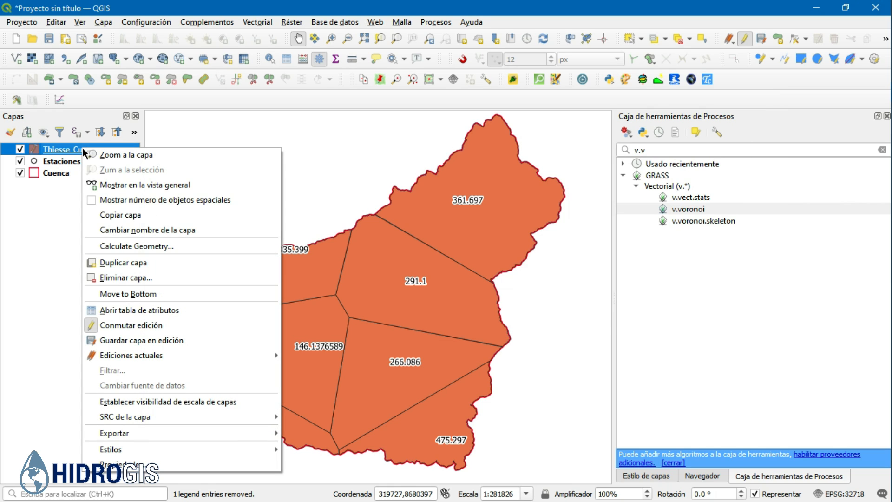
click(130, 251)
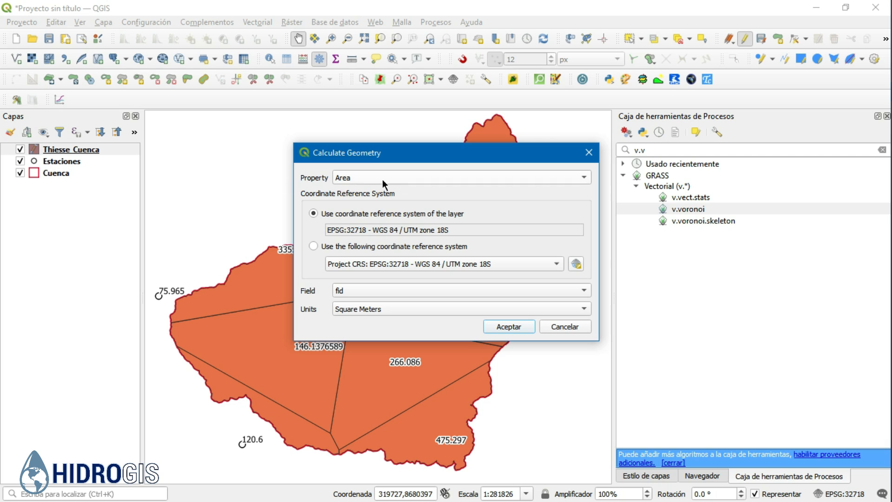
click(369, 175)
click(369, 175)
click(343, 292)
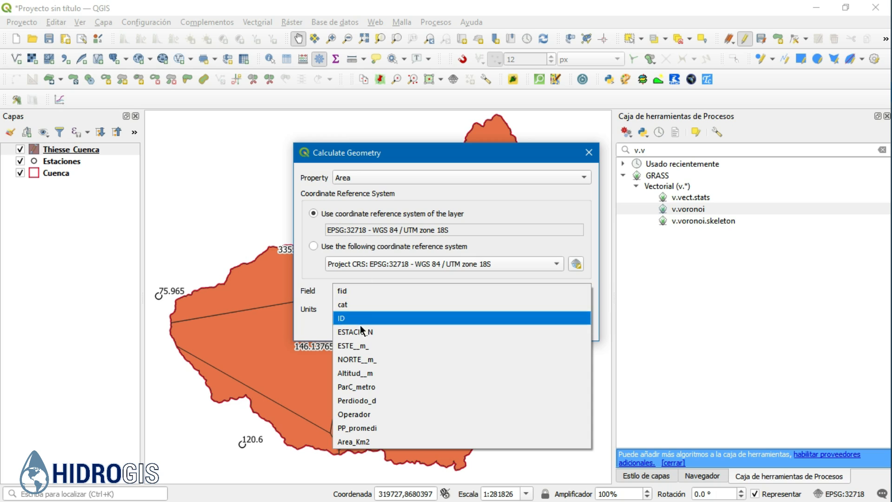
click(355, 441)
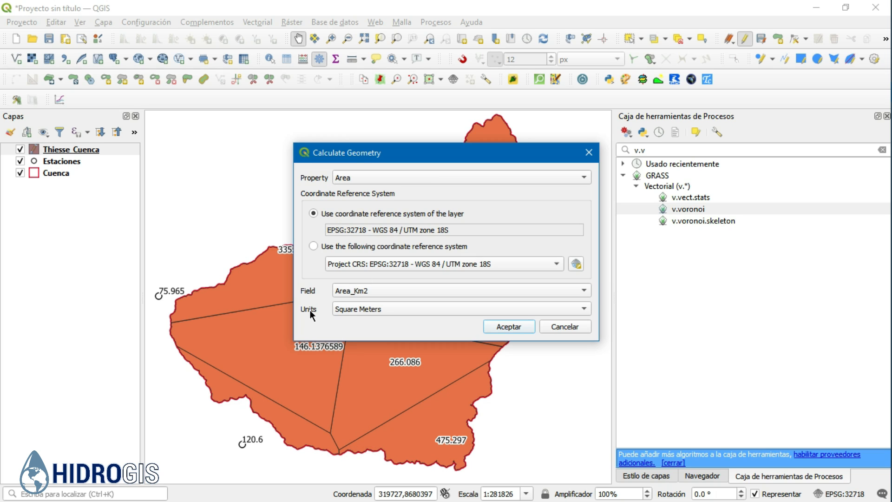
click(352, 310)
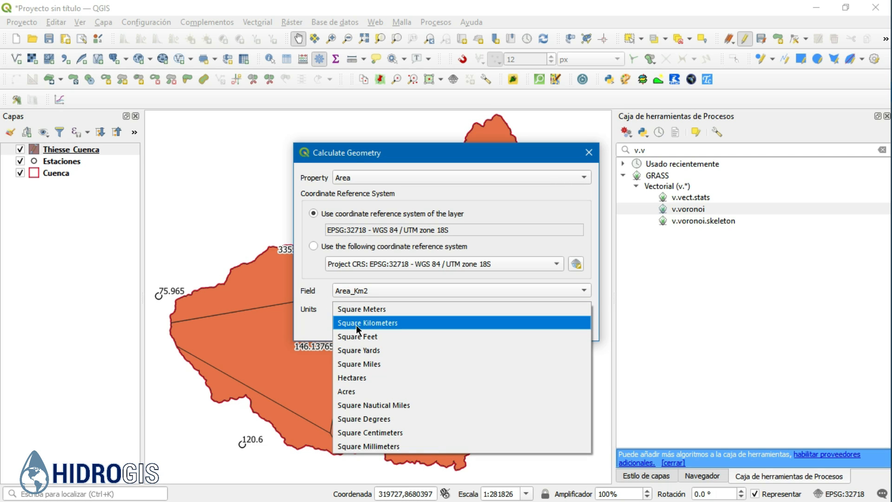
click(355, 323)
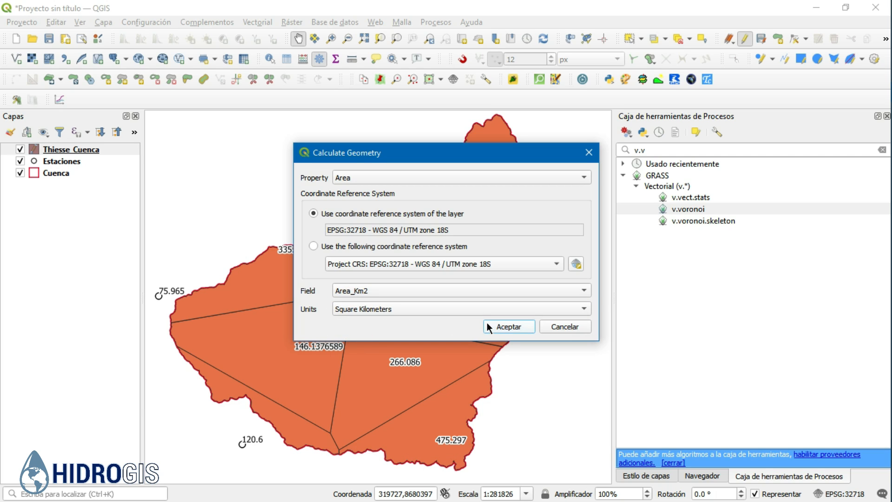
click(508, 327)
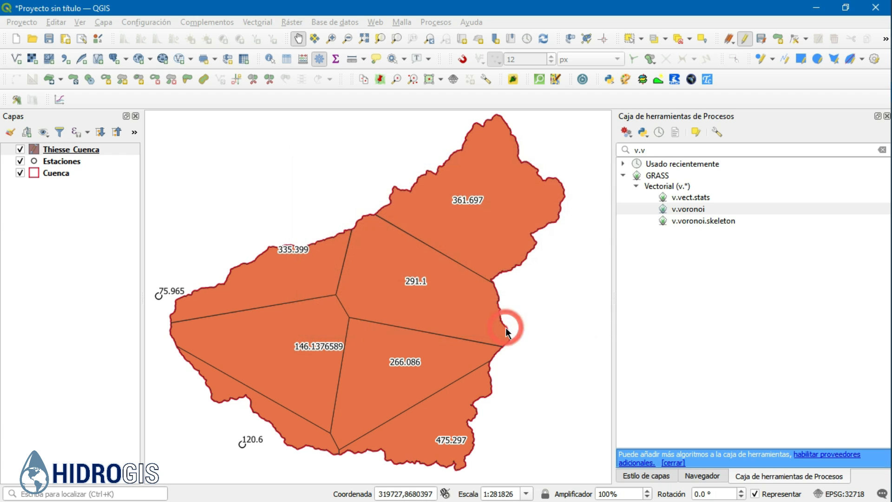
- Reopen the Thiesse_Cuenca attribute table, review its columns from fid through Area_Km2, and move the table window lower over the map
right_click(71, 150)
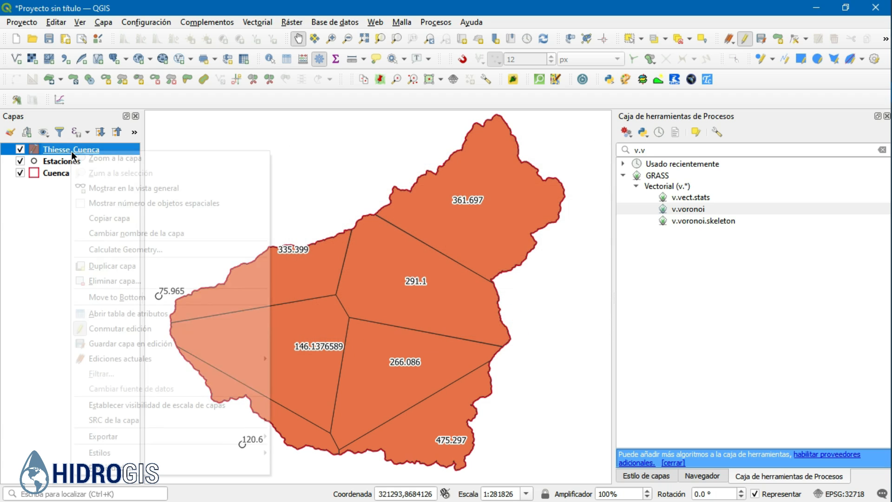
click(116, 314)
drag(355, 304, 662, 255)
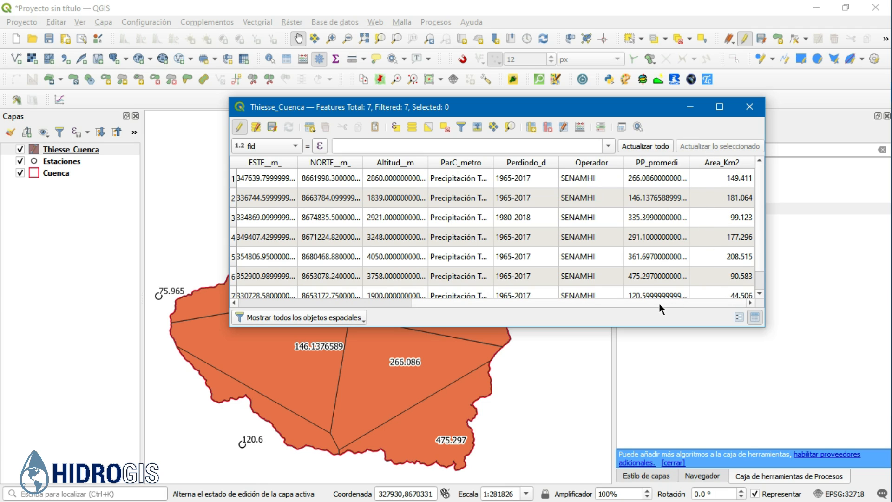
drag(659, 303, 497, 313)
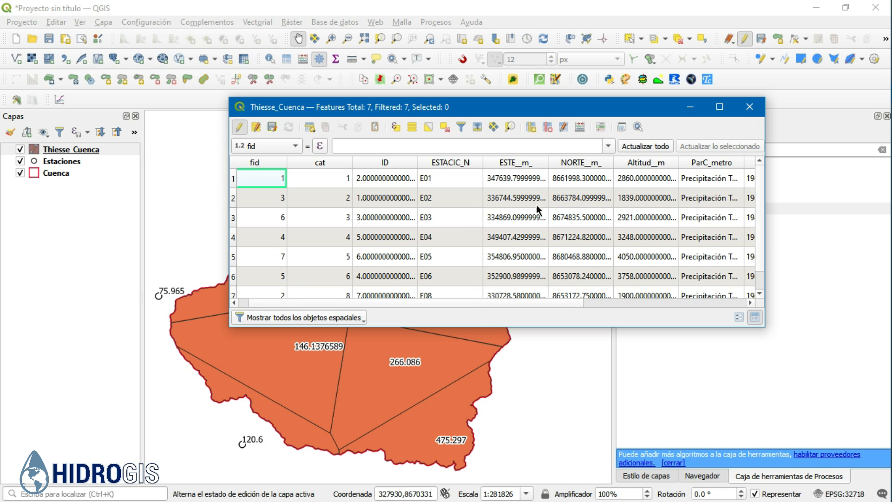
drag(344, 303, 541, 307)
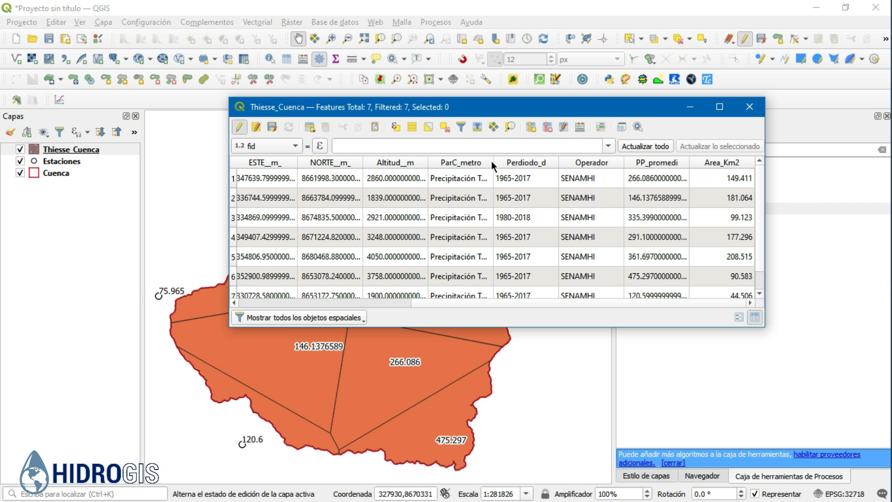
drag(452, 110, 415, 294)
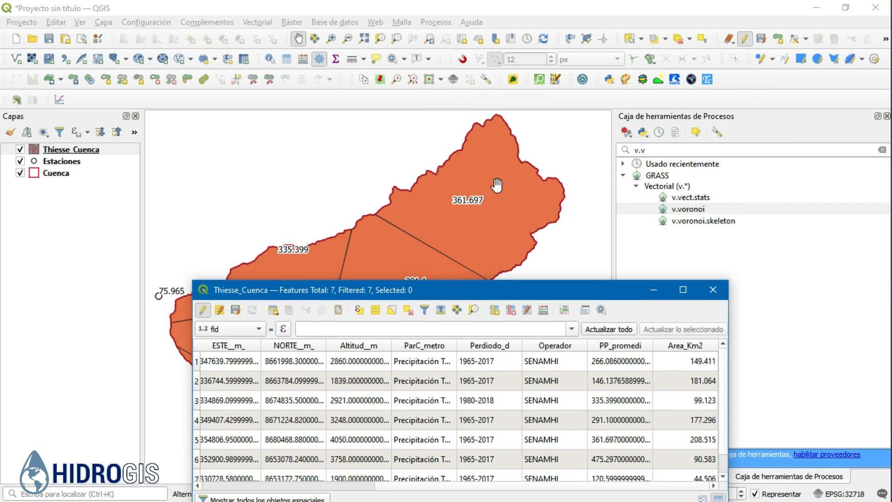
drag(498, 293, 444, 214)
- Minimize QGIS and its attribute table, and open Plantilla.xlsx from the desktop's Precipitacion_Areal folder in Excel
mouse_move(879, 58)
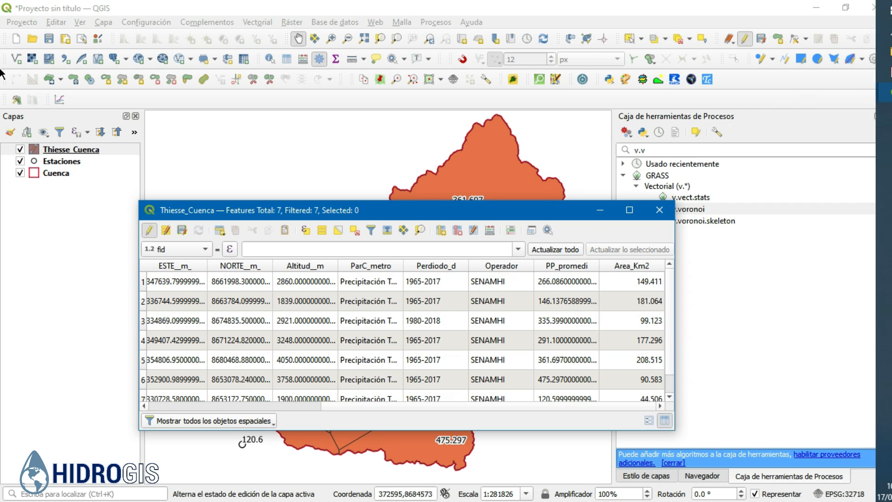
click(817, 8)
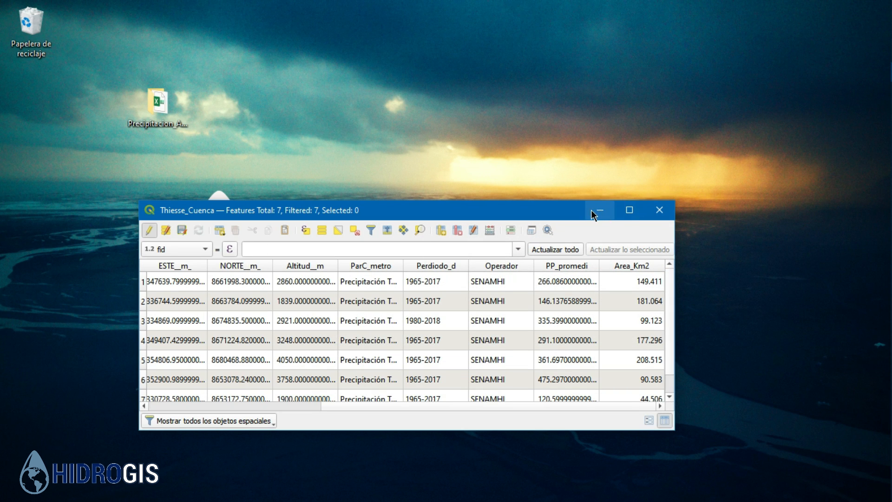
click(656, 211)
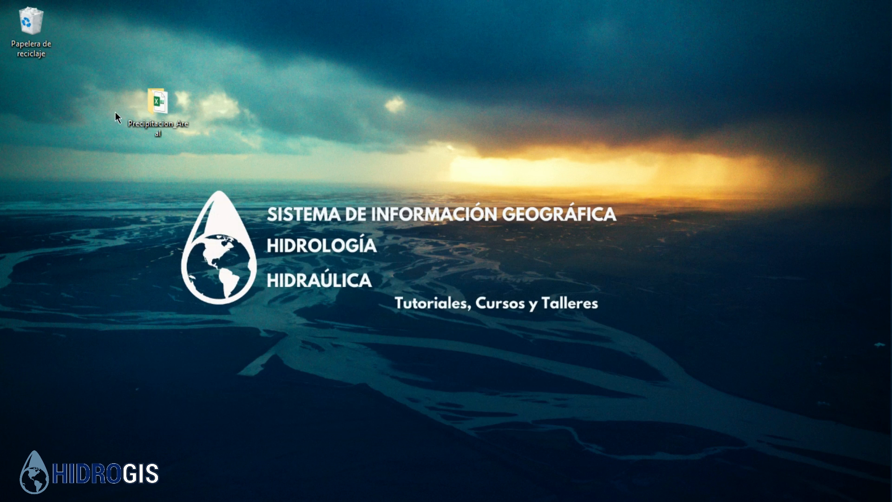
double_click(158, 107)
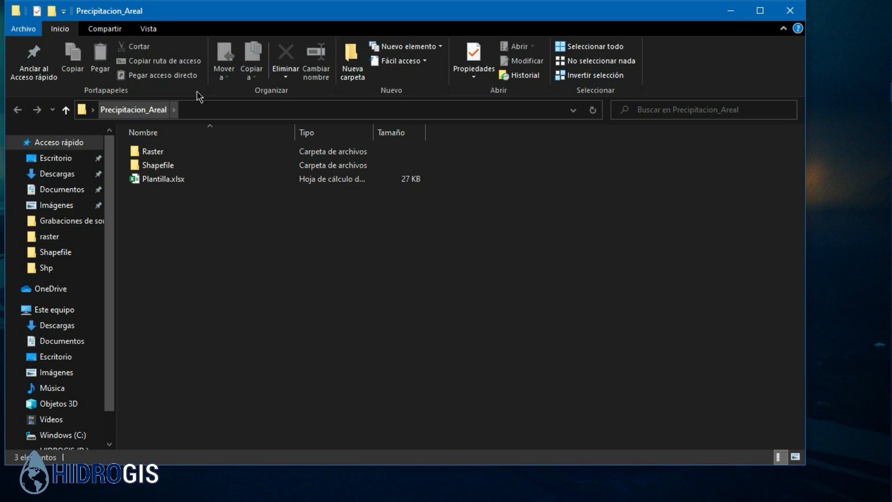
double_click(329, 14)
click(159, 177)
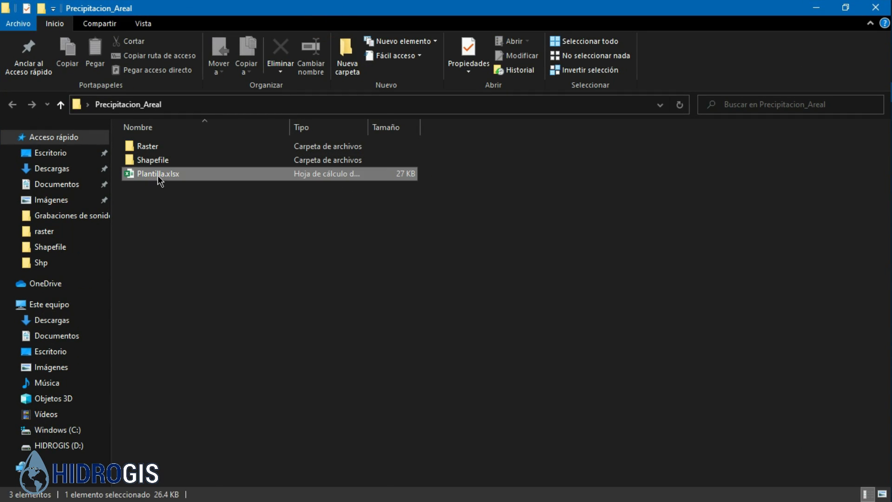
right_click(158, 178)
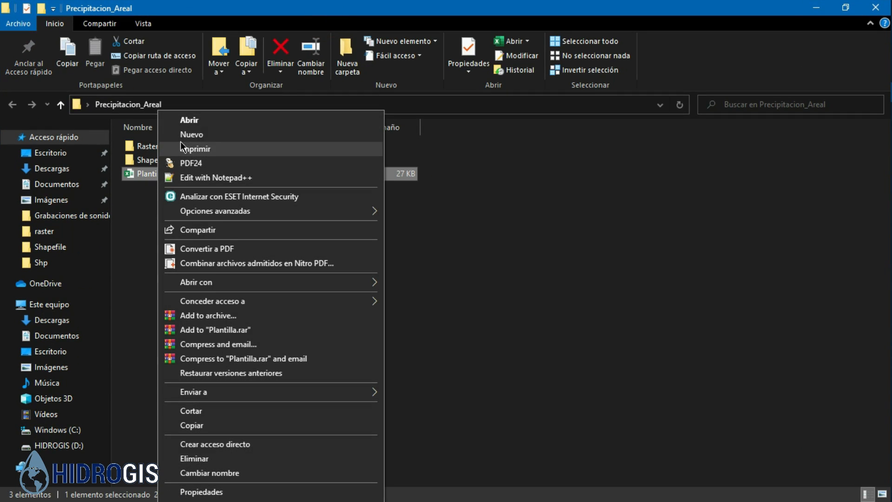
click(225, 284)
click(401, 283)
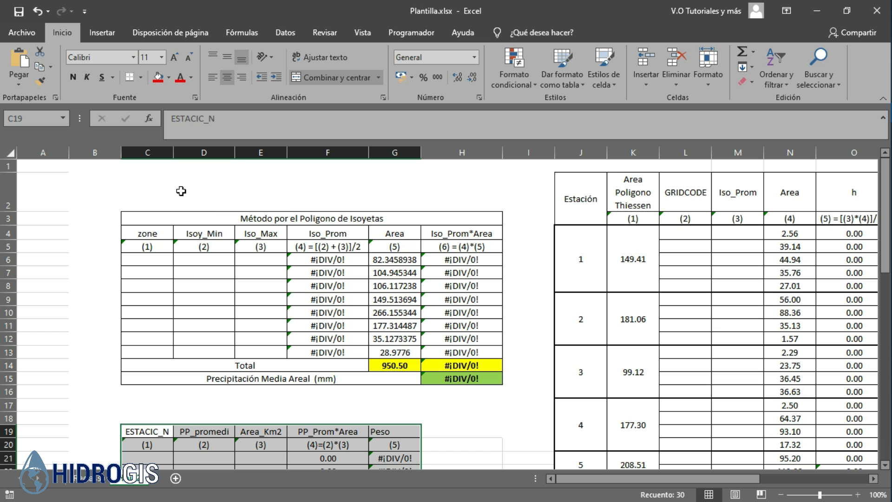
- Examine the template's isohyet table and the ESTACIC_N, PP_promedi and Area_Km2 table below it
scroll(174, 193, down, 1)
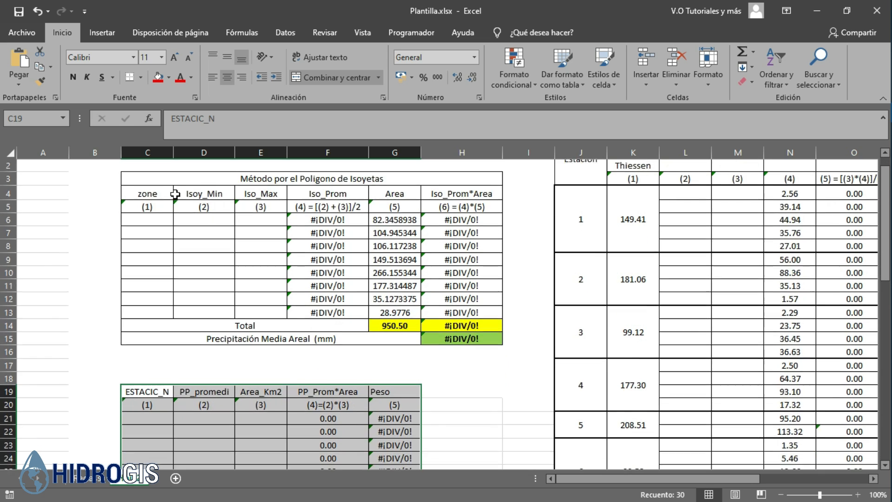
scroll(175, 194, down, 1)
scroll(175, 195, up, 2)
scroll(173, 217, down, 2)
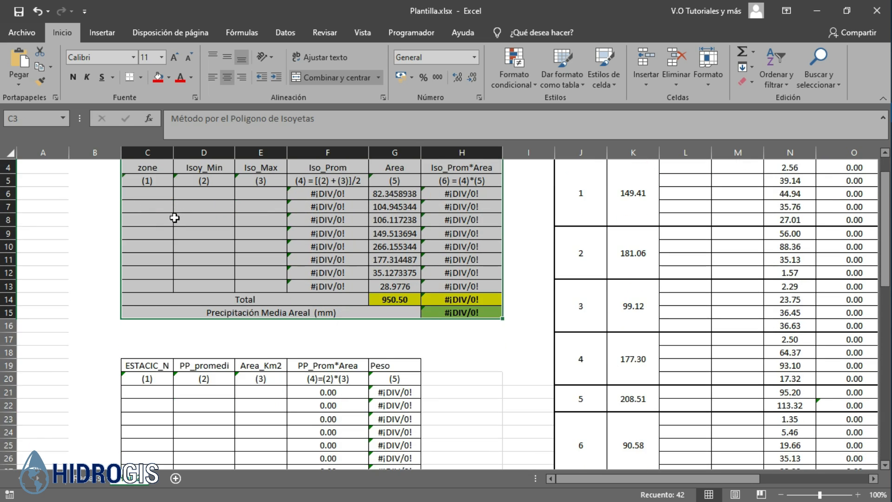
scroll(173, 218, up, 2)
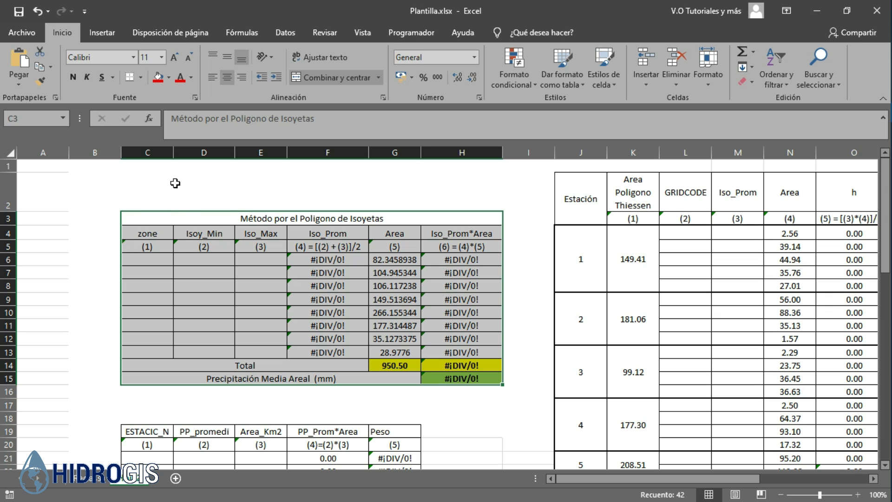
scroll(174, 217, down, 3)
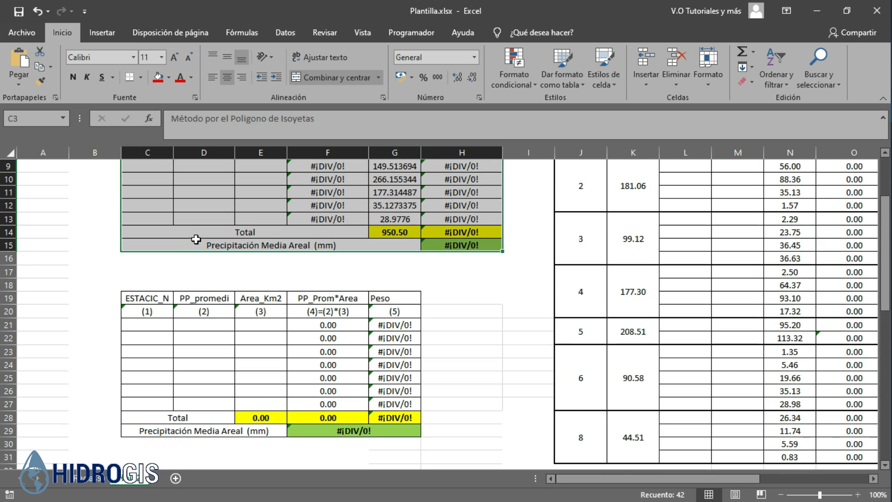
click(156, 289)
scroll(153, 298, down, 1)
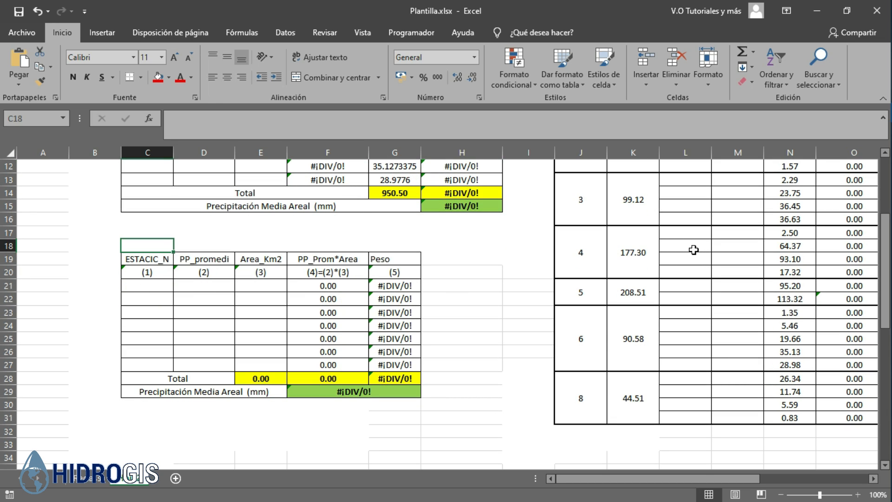
- Switch to QGIS, sort the Thiesse_Cuenca attribute table by ESTACIC_N in ascending order, and copy all of its rows
key(alt+Tab)
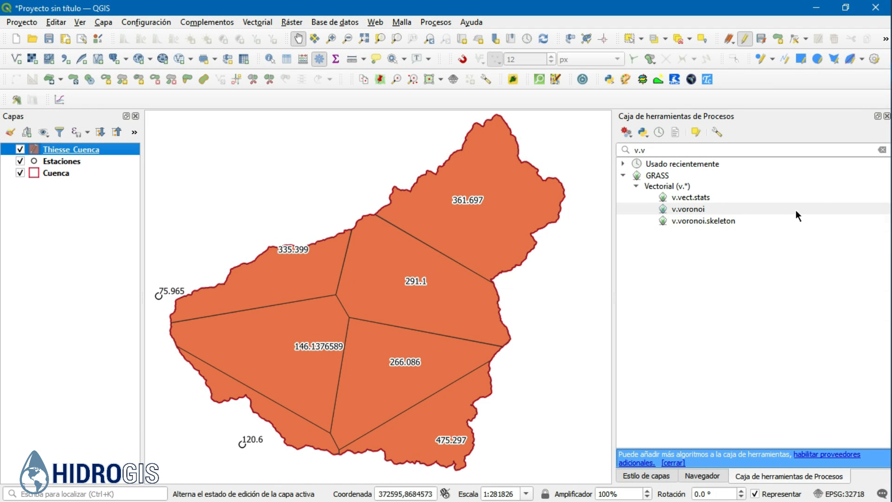
right_click(90, 152)
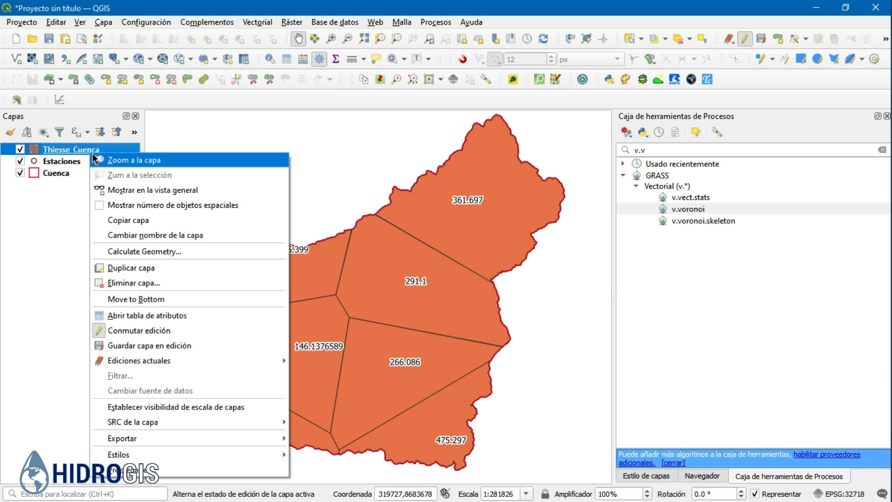
click(135, 316)
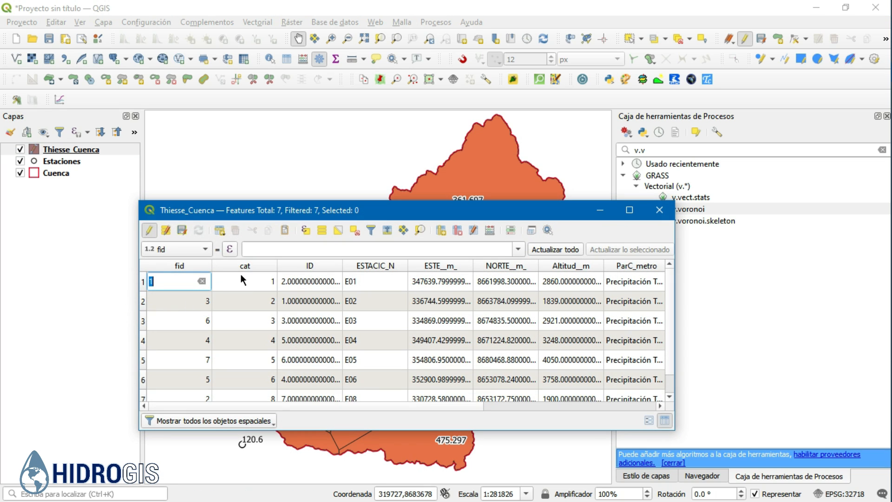
click(368, 267)
scroll(366, 279, down, 1)
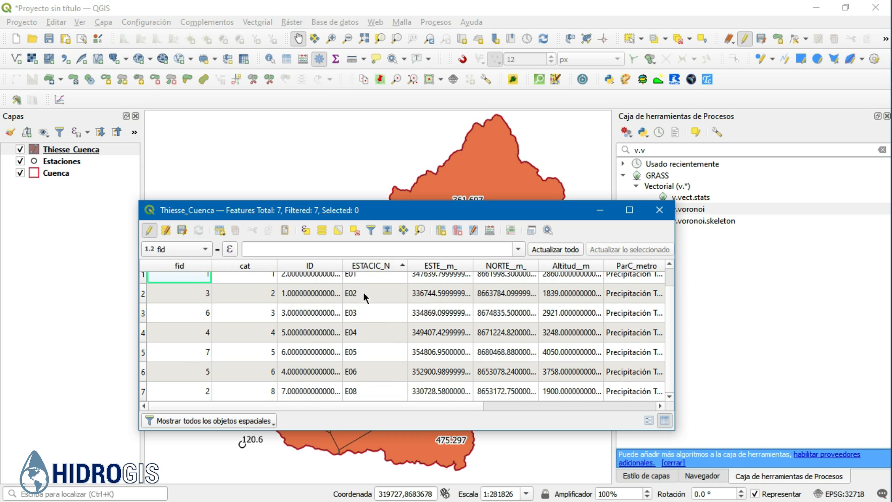
scroll(358, 314, up, 1)
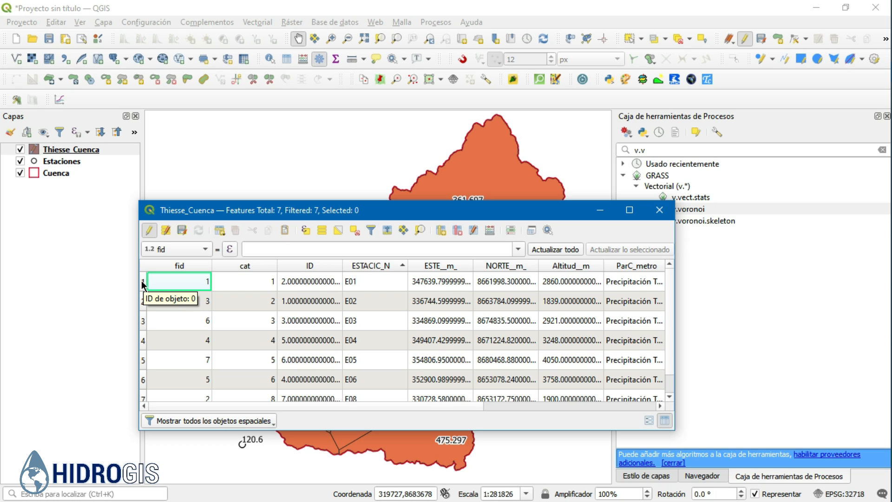
drag(141, 281, 137, 428)
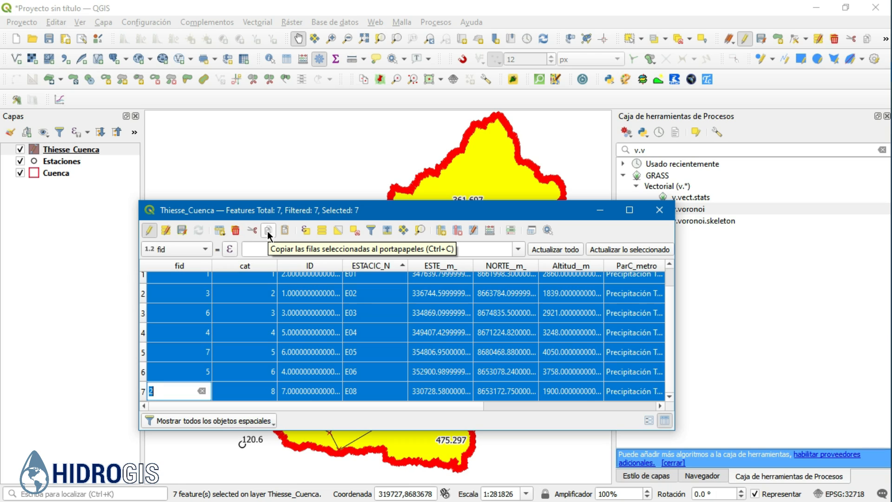
click(268, 231)
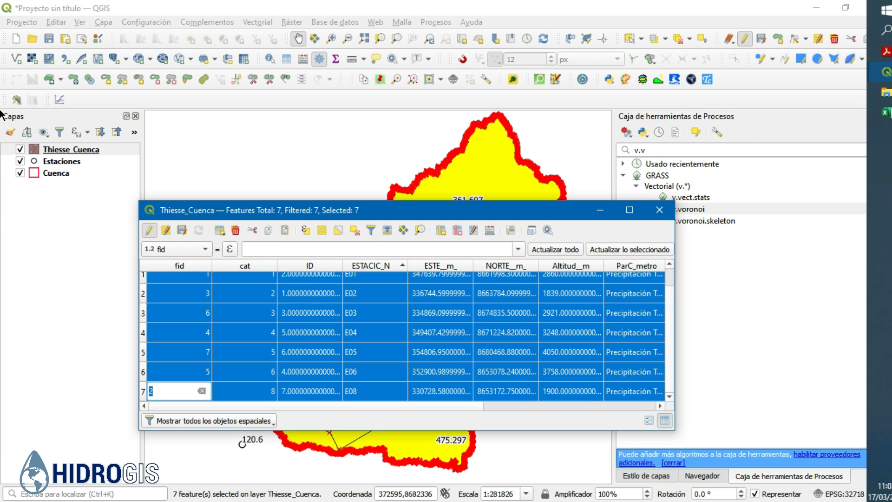
- Switch to Excel and paste the copied attribute rows at C34 below the template table, matching the destination formatting
click(878, 107)
scroll(354, 291, down, 3)
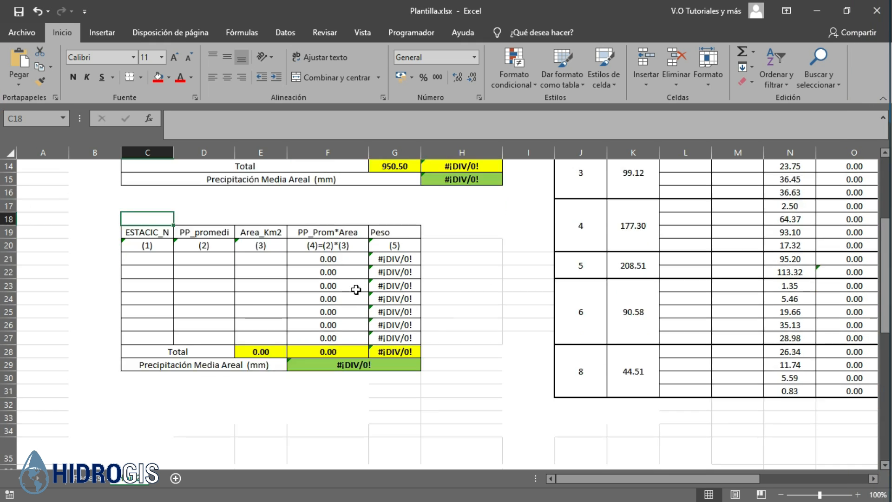
click(161, 364)
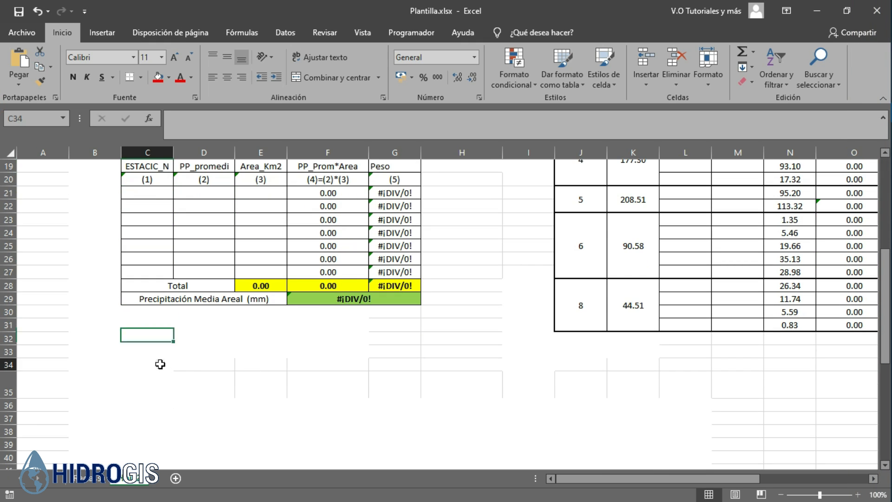
click(18, 84)
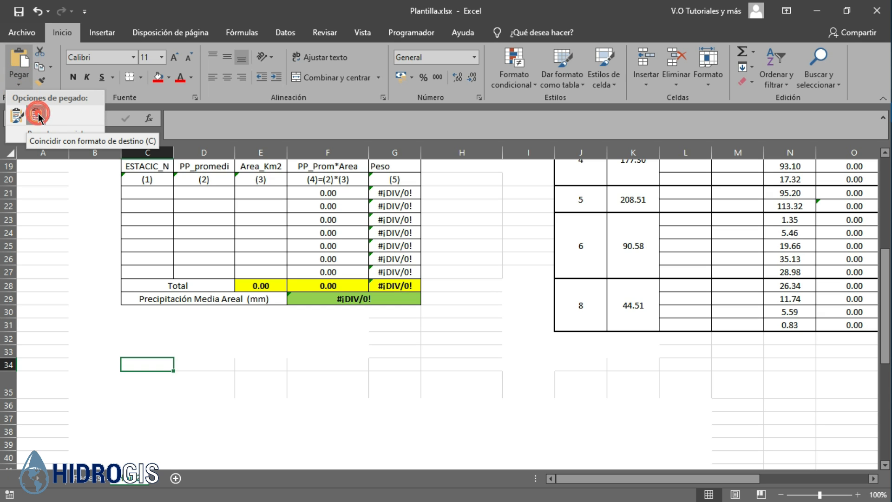
click(37, 115)
scroll(86, 222, down, 3)
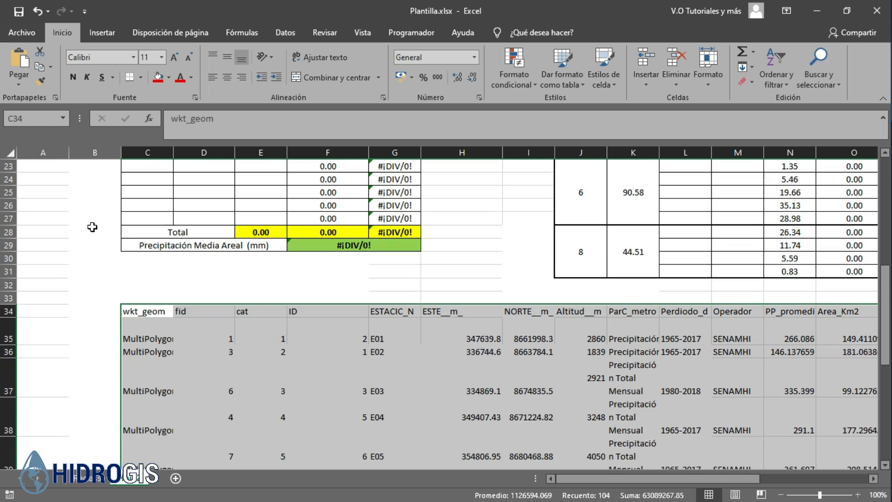
- Delete the pasted wkt_geom to ID and ESTE__m_ to Operador cells, leaving only ESTACIC_N, PP_promedi and Area_Km2
scroll(175, 289, down, 2)
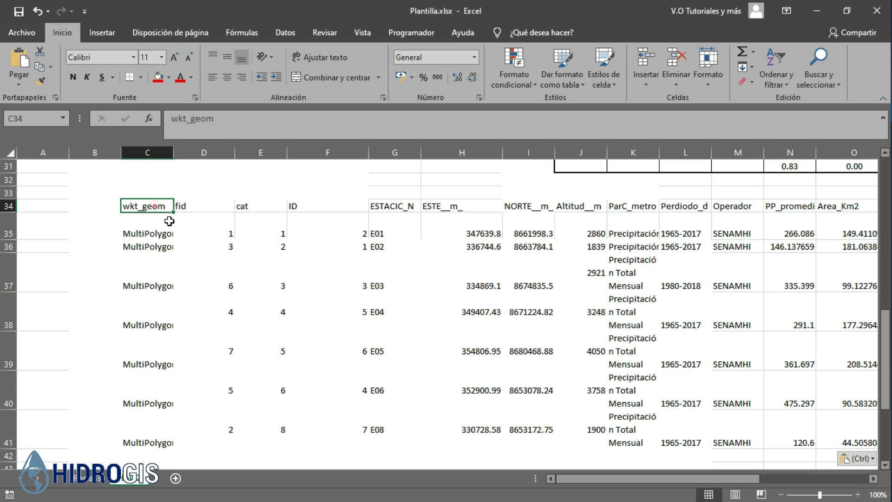
drag(142, 205, 317, 421)
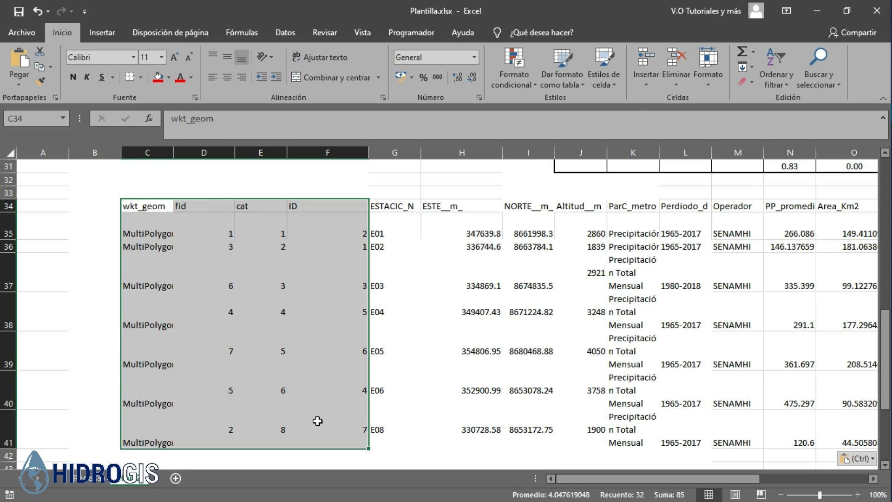
click(676, 58)
click(181, 232)
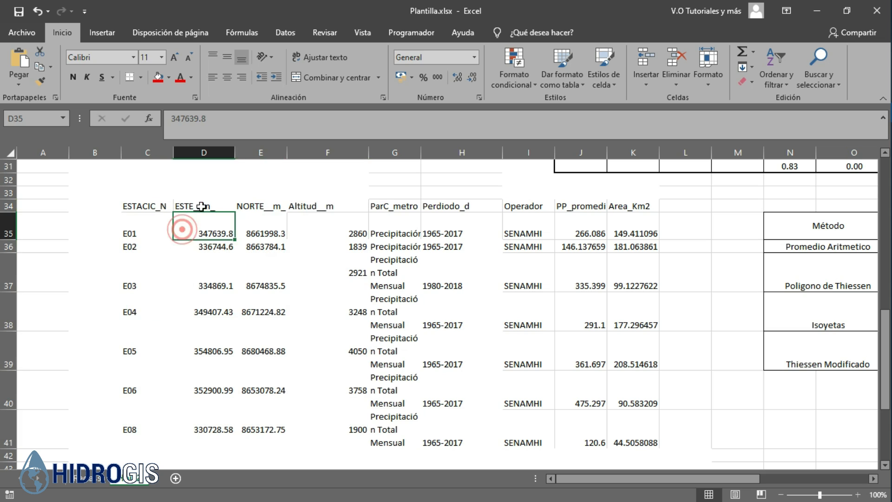
drag(200, 205, 514, 441)
click(672, 70)
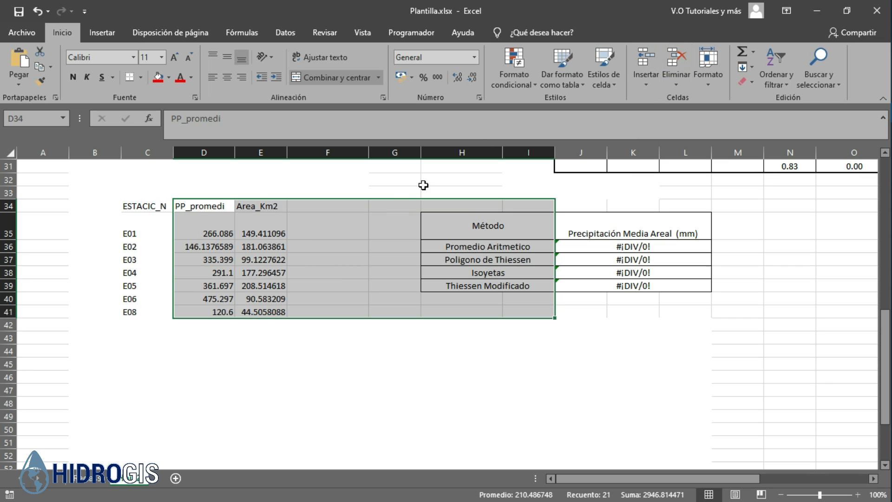
click(260, 259)
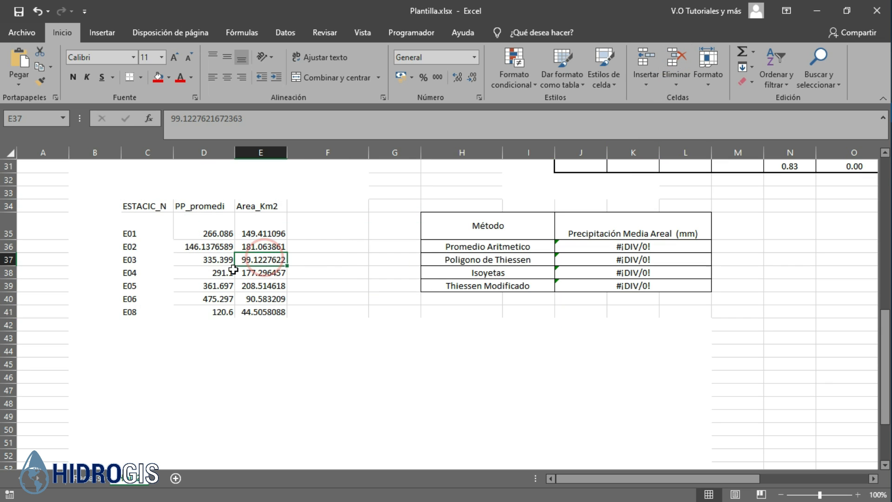
click(181, 257)
- Copy station rows E01 to E08 from C35:E41 and paste them as values with number formatting at C21 in the template table
scroll(195, 278, up, 1)
drag(135, 273, 210, 352)
drag(139, 269, 253, 349)
right_click(249, 340)
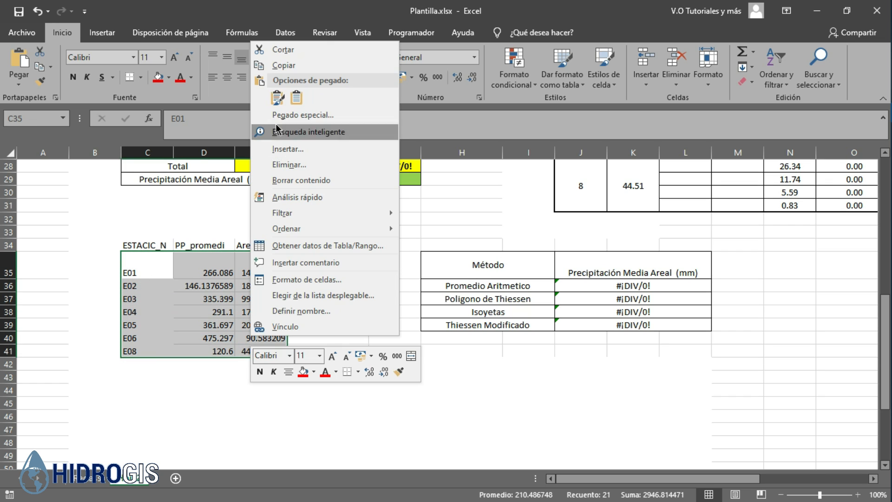
click(269, 64)
scroll(239, 262, up, 4)
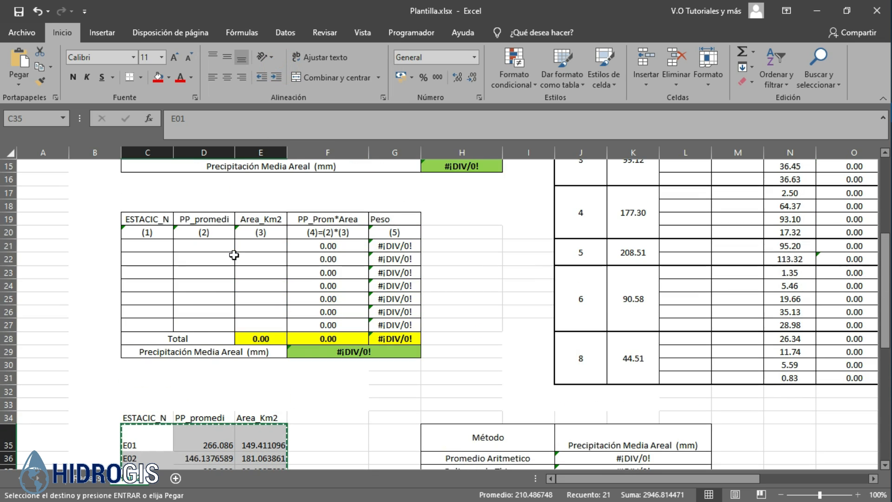
click(148, 245)
click(19, 84)
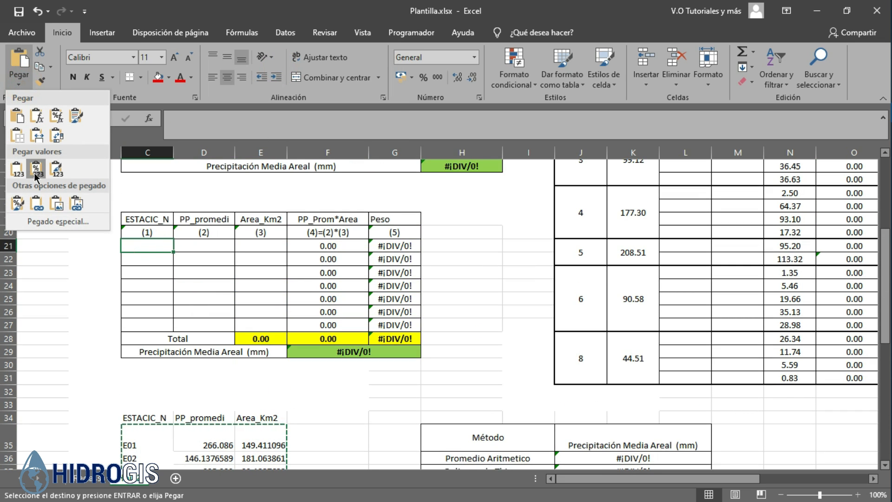
click(34, 171)
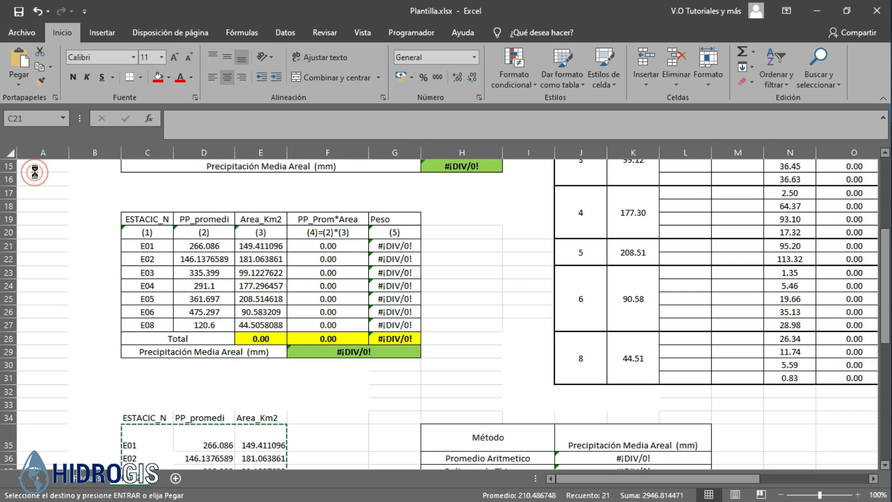
- Format the PP_promedi values in D21:D27 to show no decimals
click(195, 272)
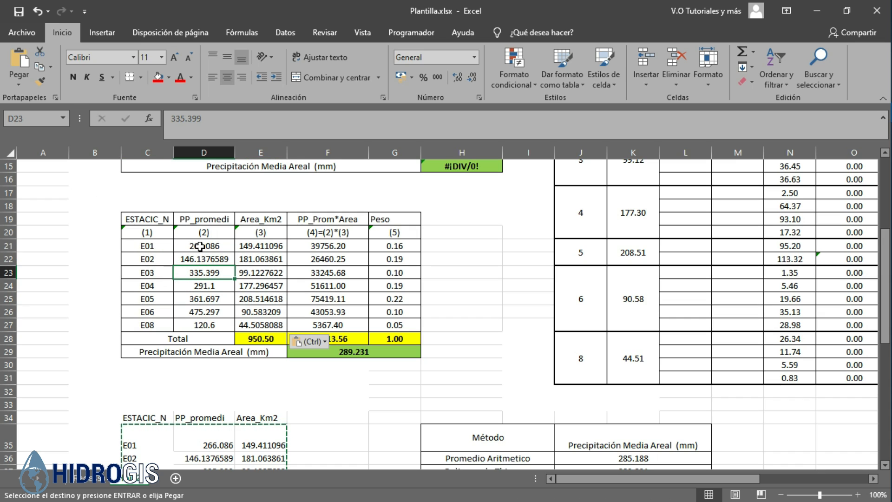
drag(200, 246, 203, 323)
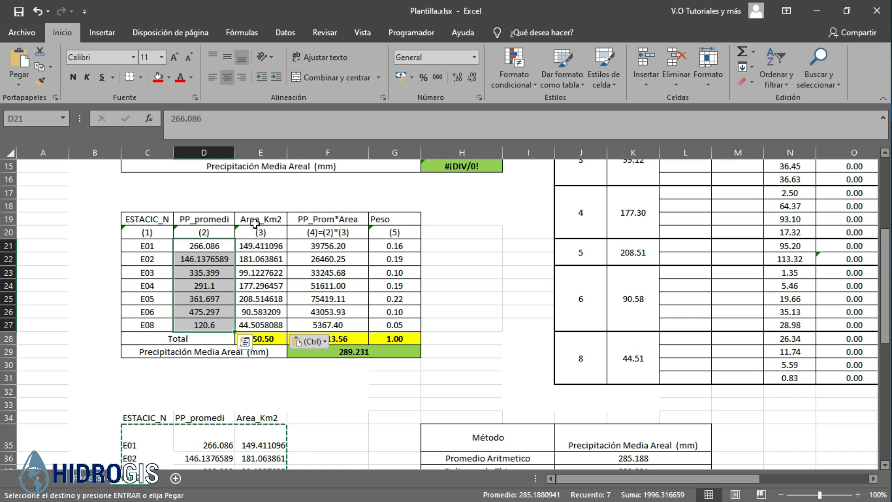
click(471, 77)
click(472, 77)
click(472, 77)
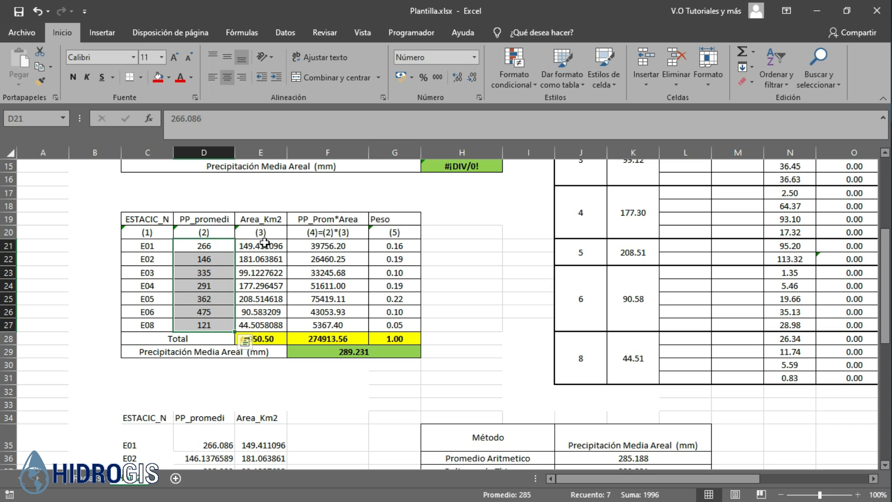
- Format the Area_Km2 values in E21:E27 to show two decimals
drag(260, 245, 267, 320)
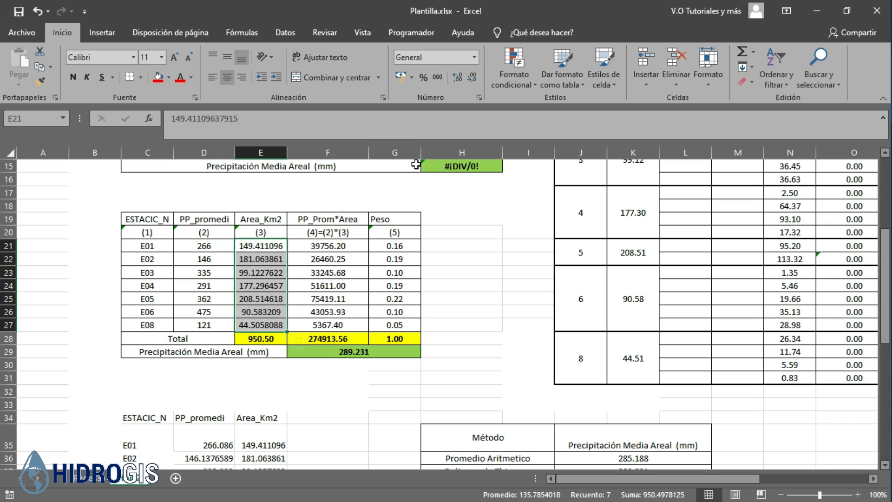
click(472, 77)
click(472, 77)
click(472, 77)
click(471, 77)
- Examine the Area_Km2 total and the PP_Prom*Area product formulas of the stations in column F
scroll(260, 288, down, 1)
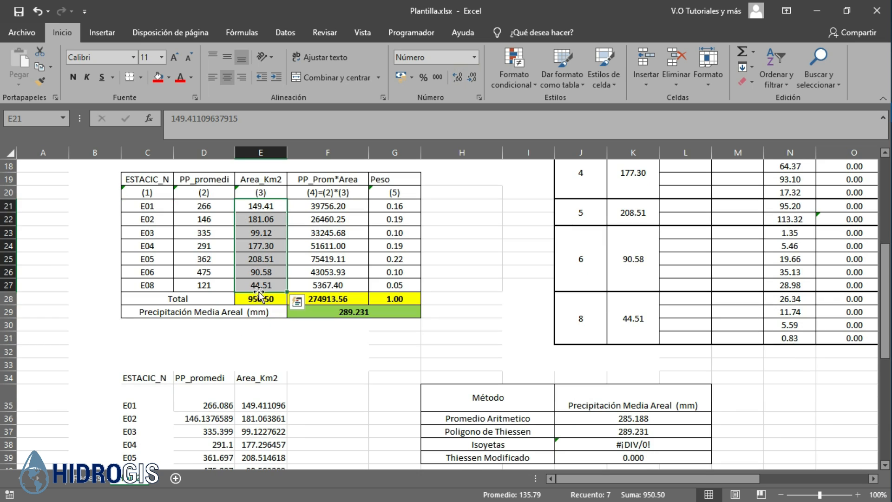
click(260, 296)
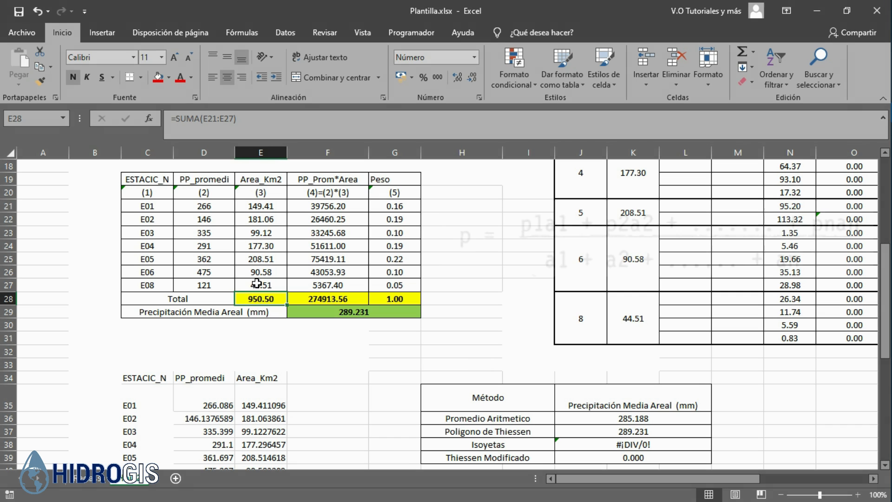
scroll(262, 266, up, 1)
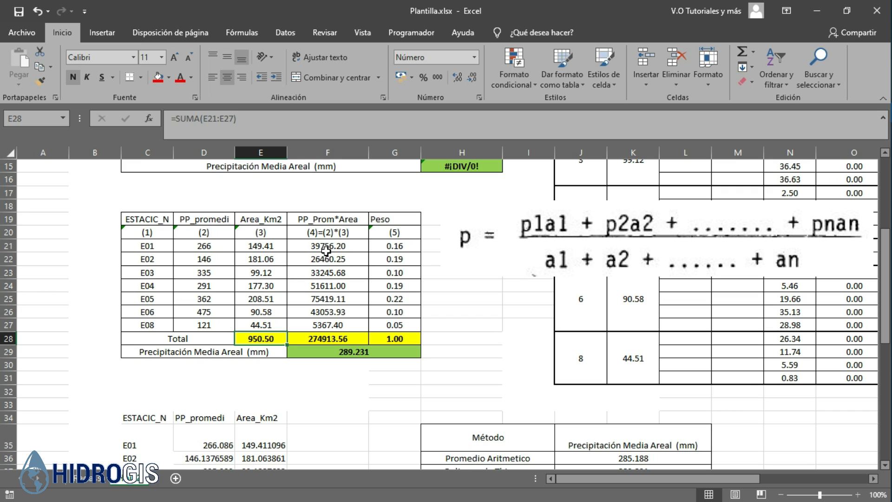
click(311, 287)
click(311, 298)
click(310, 312)
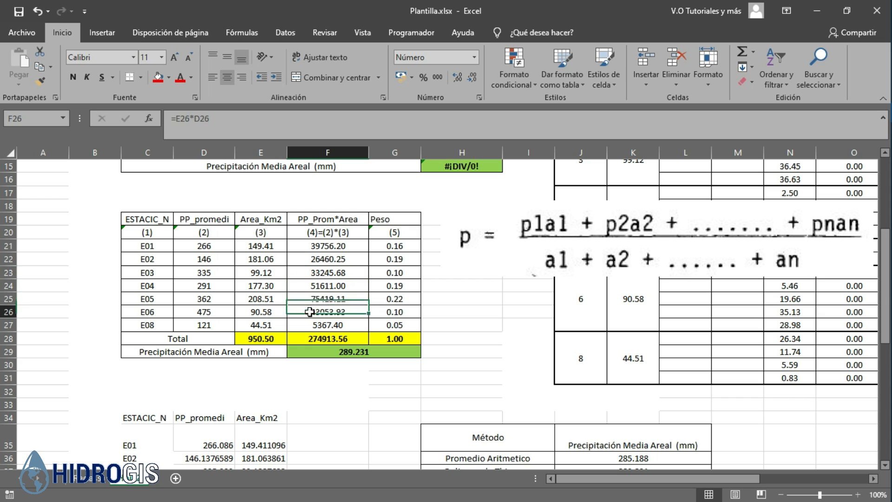
drag(315, 244, 149, 247)
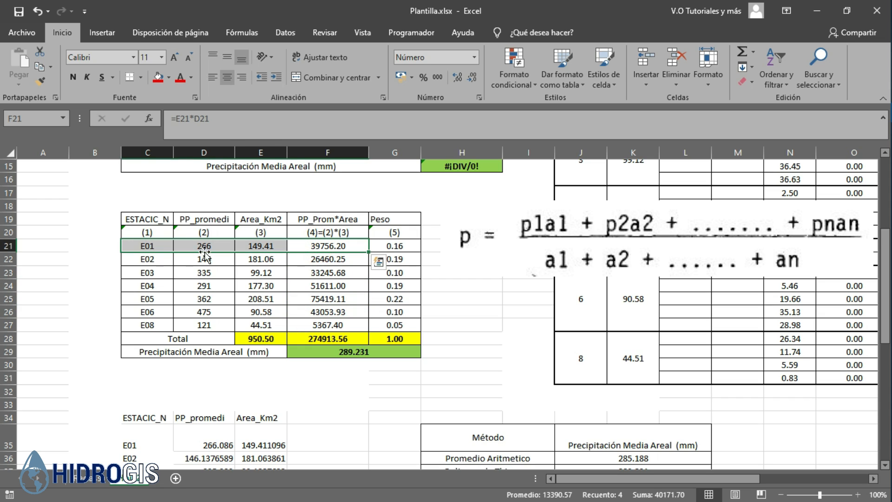
click(326, 285)
click(322, 264)
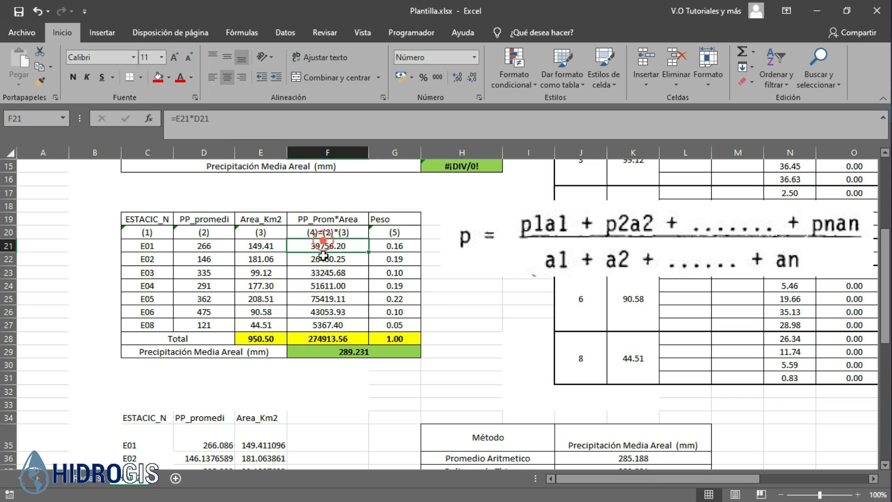
- Correct the PP_Prom*Area total in F28 to sum only the station rows, =SUMA(F21:F27)
click(333, 339)
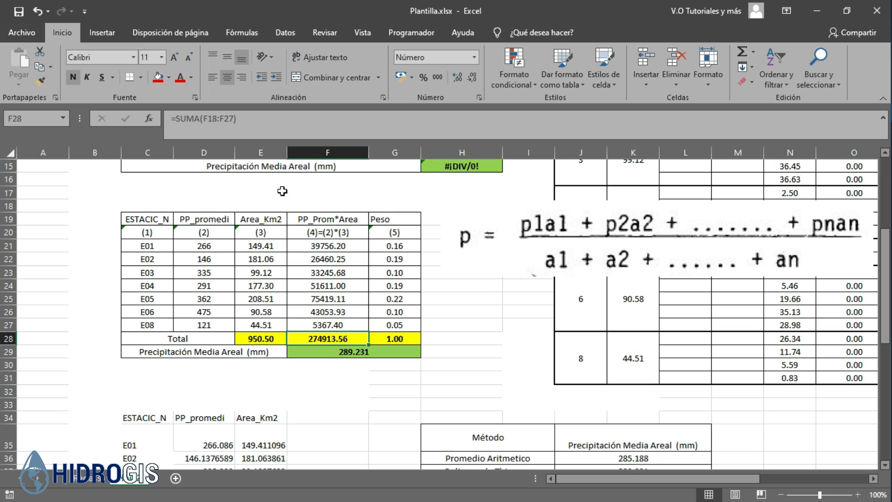
click(269, 121)
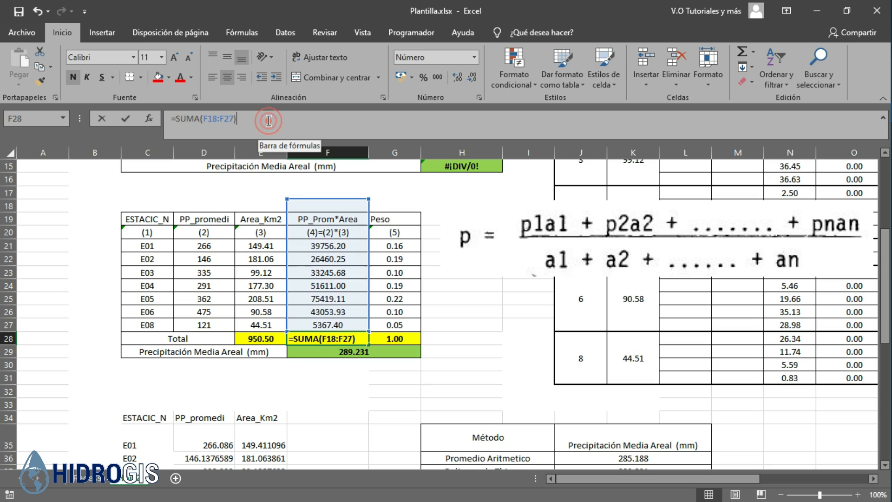
drag(367, 201, 363, 240)
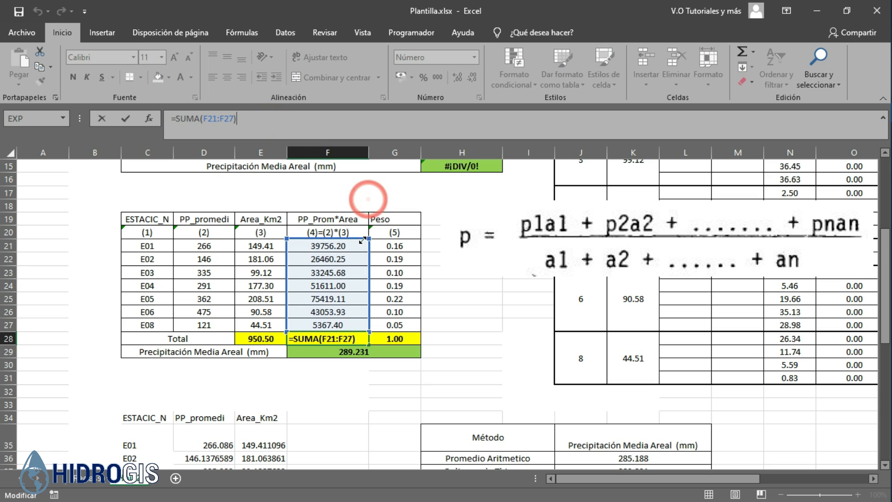
key(Return)
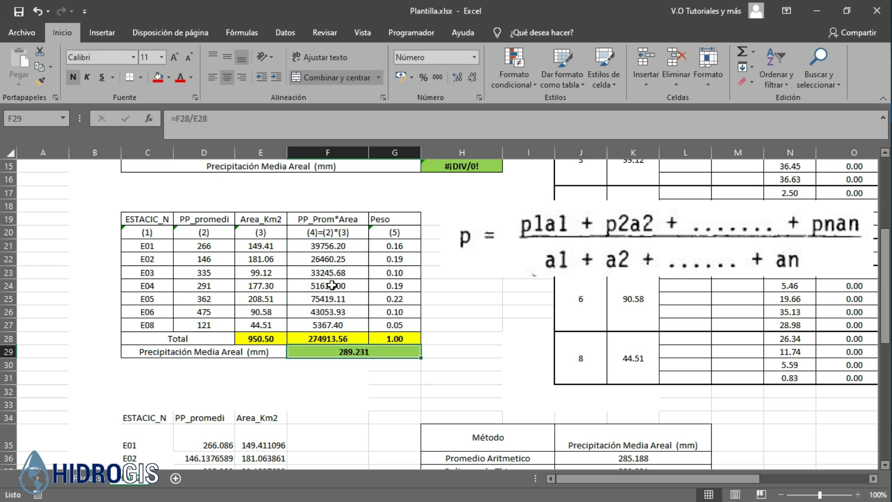
- Check the F28 total and examine the Precipitación Media Areal formula in F29 and its result
click(330, 336)
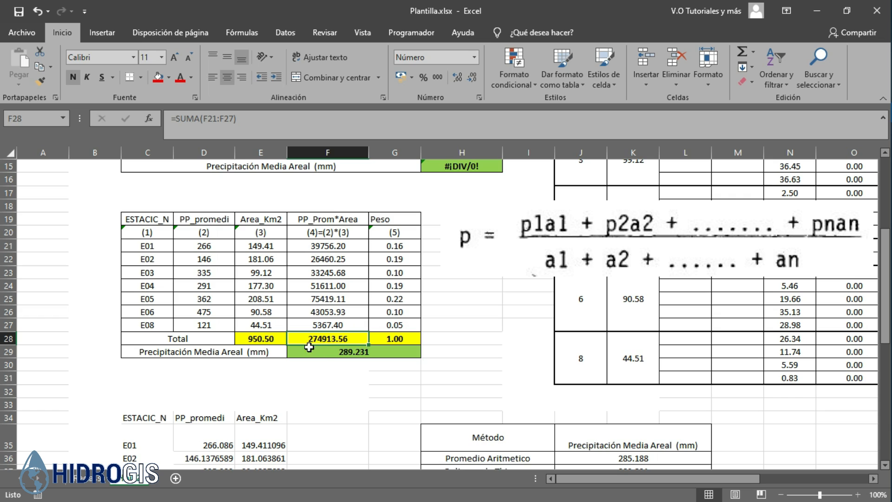
click(321, 353)
click(270, 119)
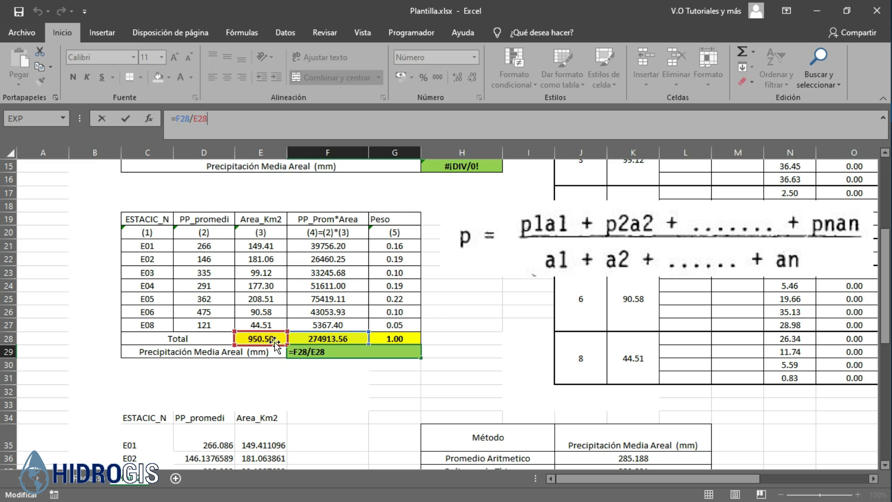
key(Return)
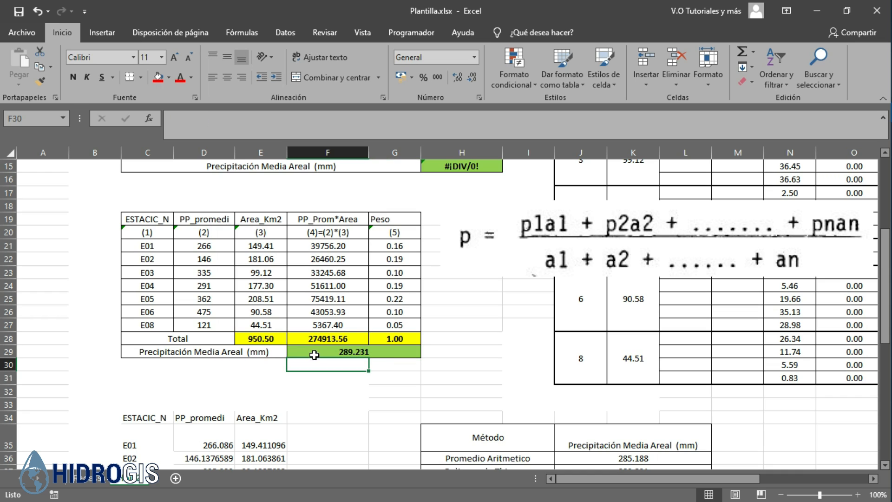
click(340, 350)
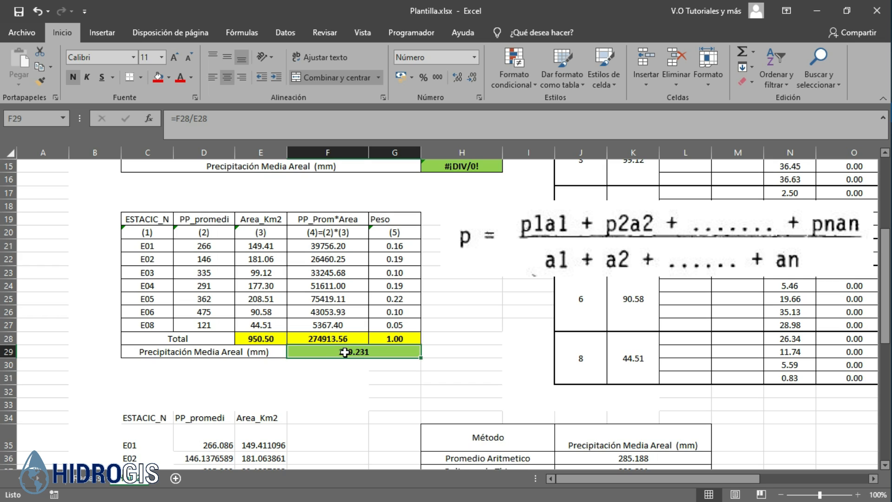
click(265, 352)
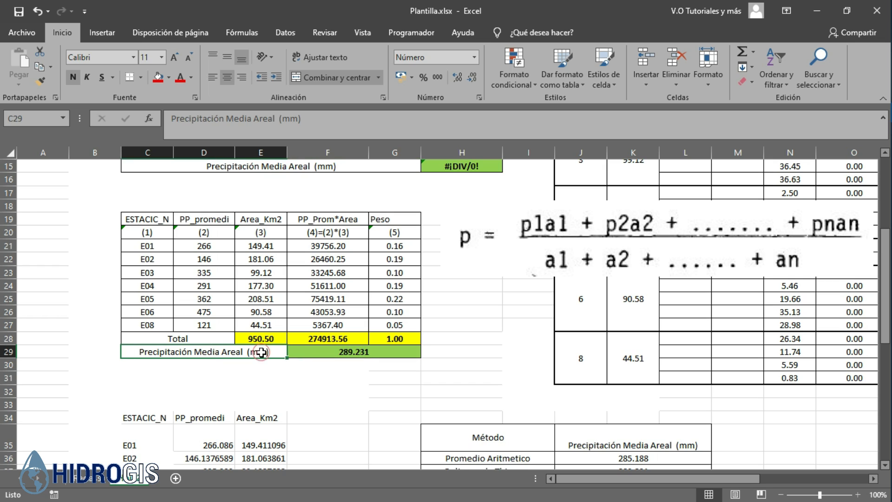
scroll(254, 348, up, 1)
scroll(254, 349, down, 2)
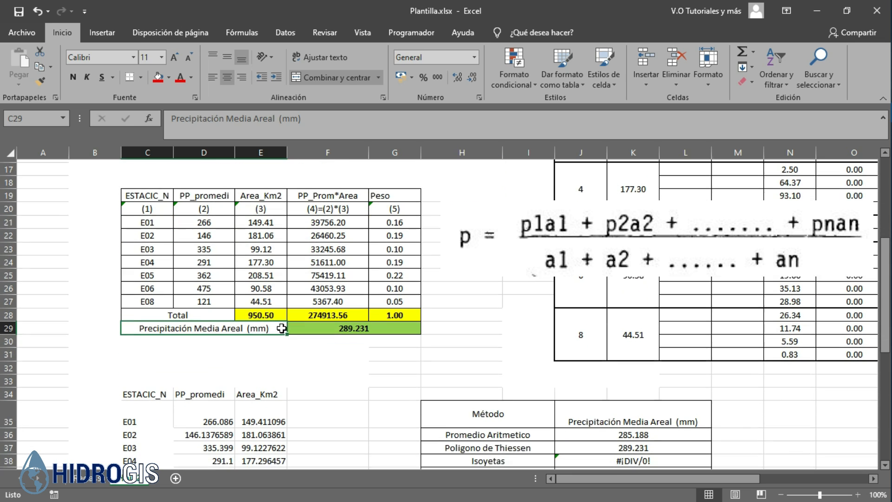
click(308, 328)
click(260, 325)
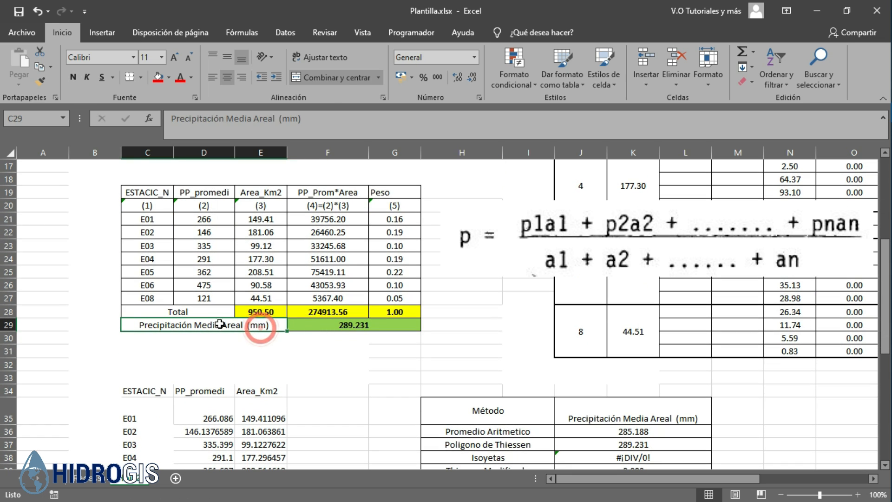
click(346, 327)
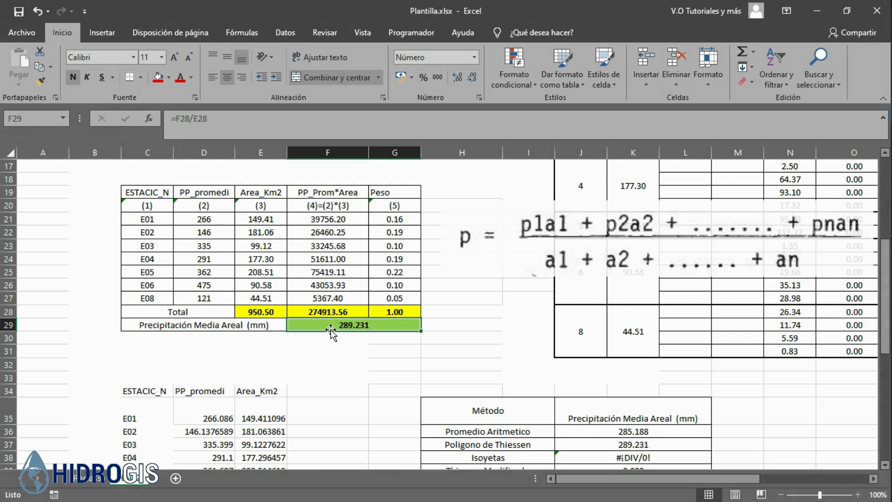
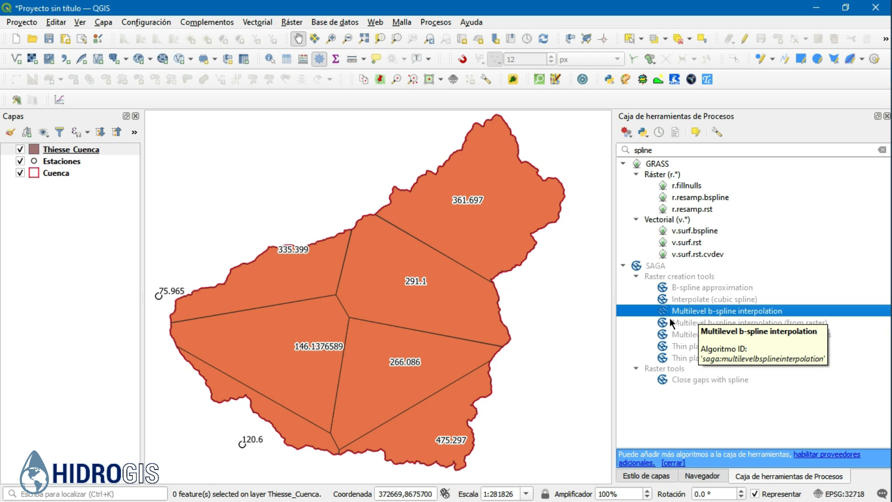
- Set up the SAGA Multilevel b-spline interpolation with Estaciones as points, PP_promedi as attribute and the method "with B-spline refinement"
double_click(709, 311)
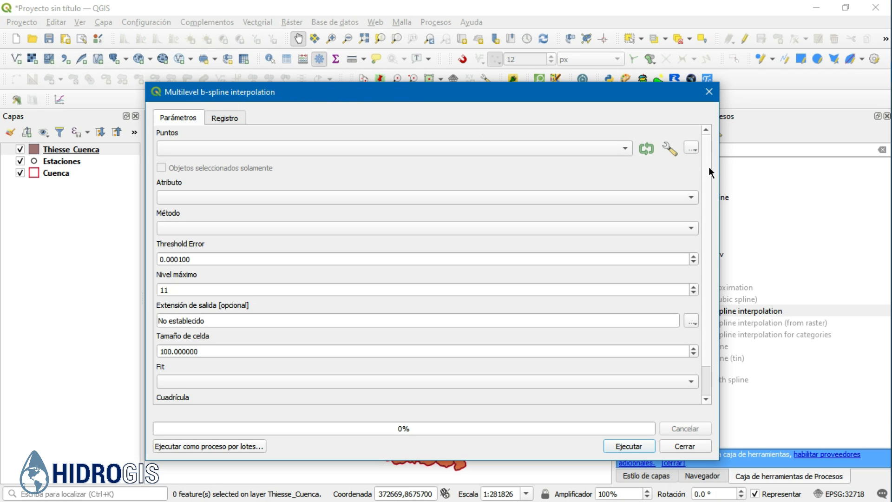
scroll(709, 168, down, 2)
scroll(704, 158, up, 2)
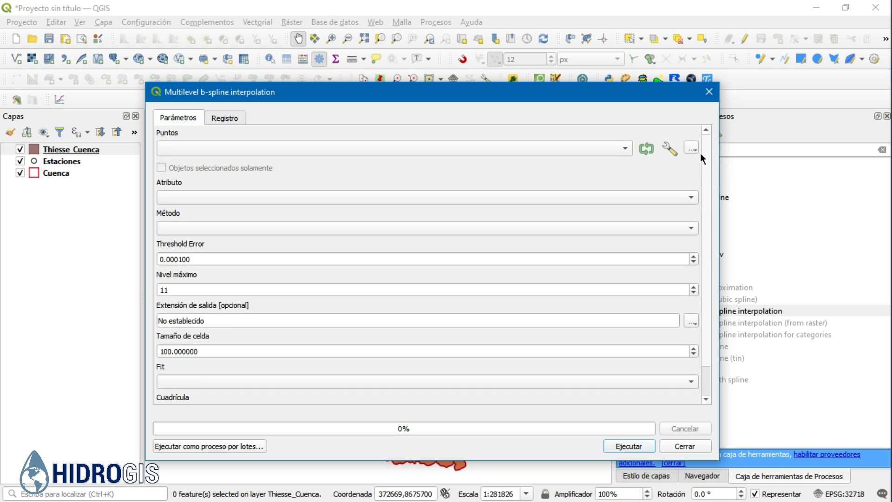
click(185, 148)
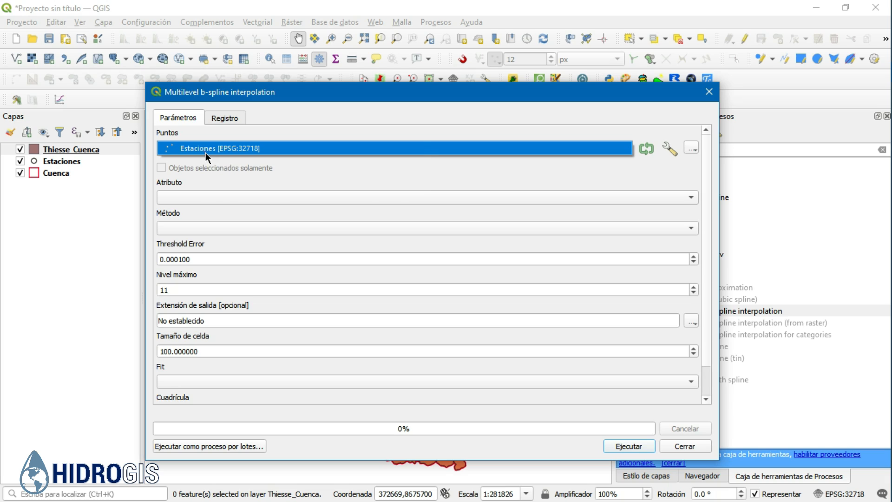
click(206, 153)
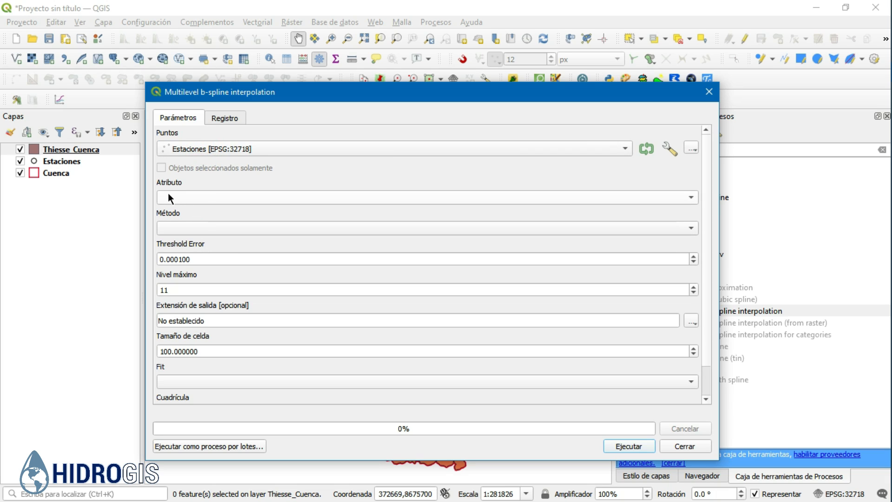
click(191, 197)
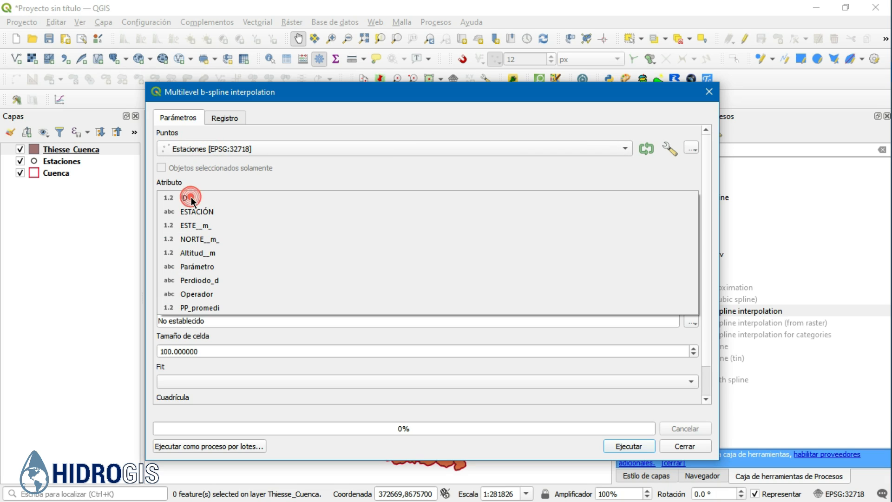
click(200, 308)
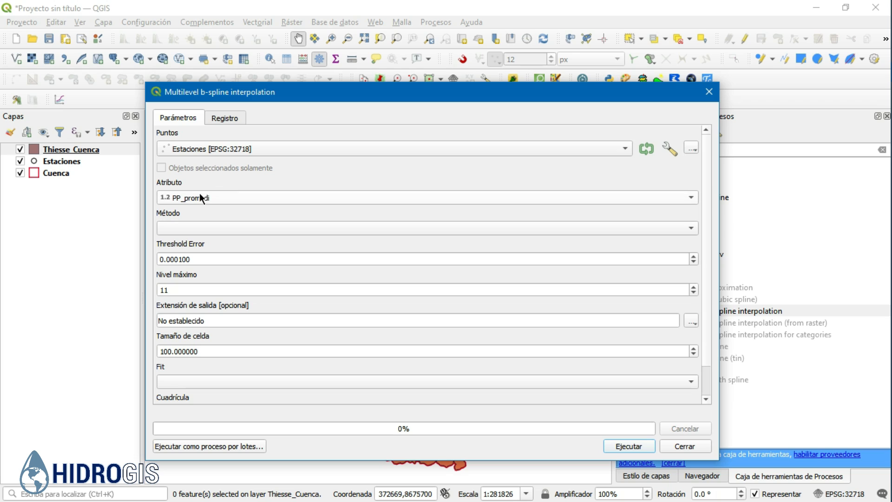
click(182, 228)
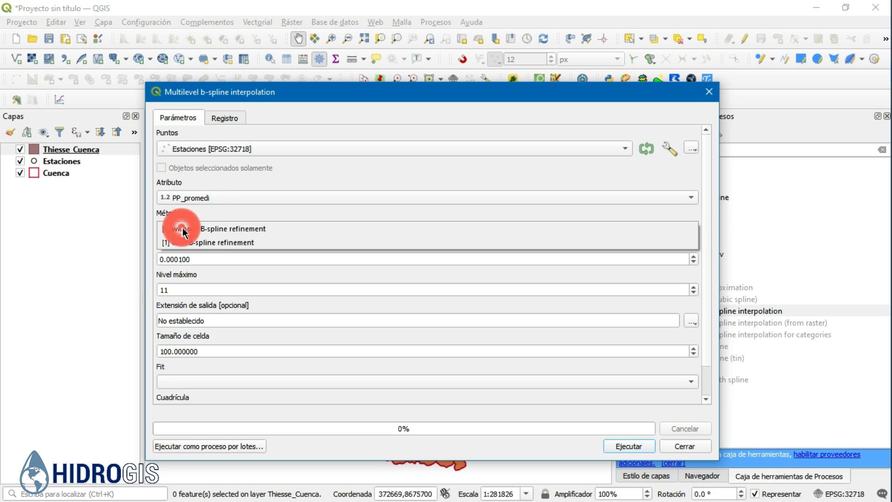
click(205, 242)
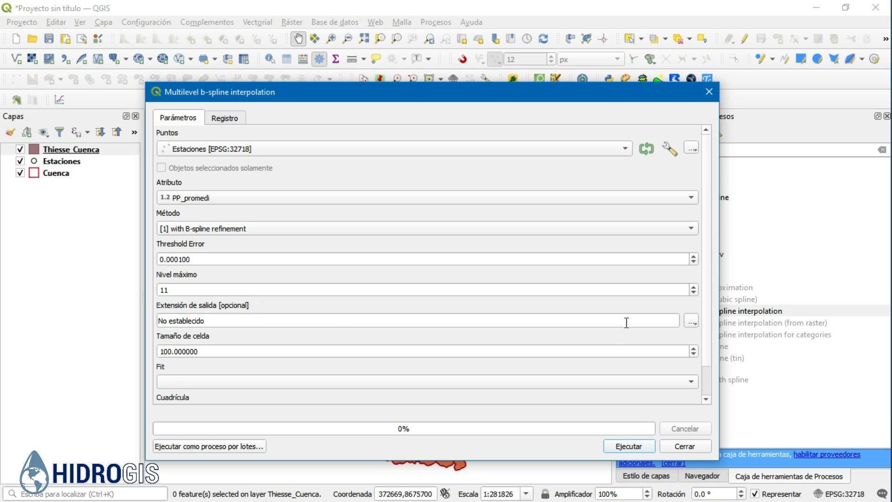
- Set the interpolation's output extent by calculating it from the Cuenca layer
click(691, 321)
mouse_move(700, 337)
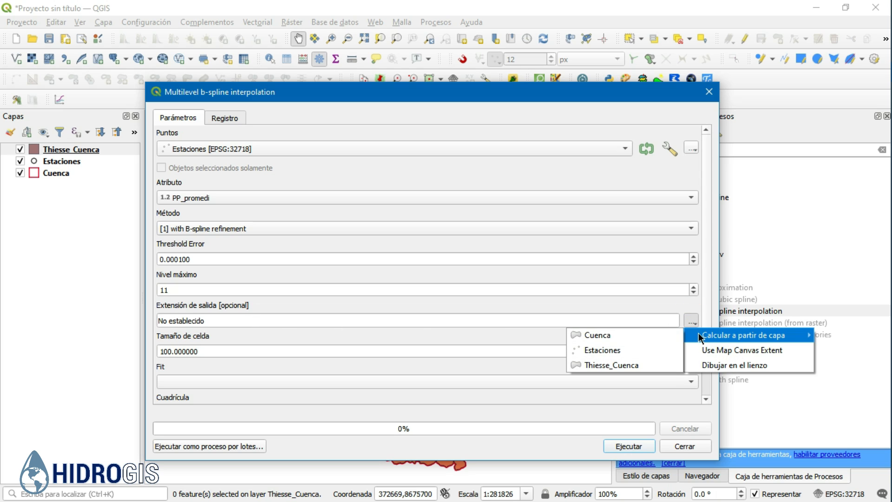
click(600, 337)
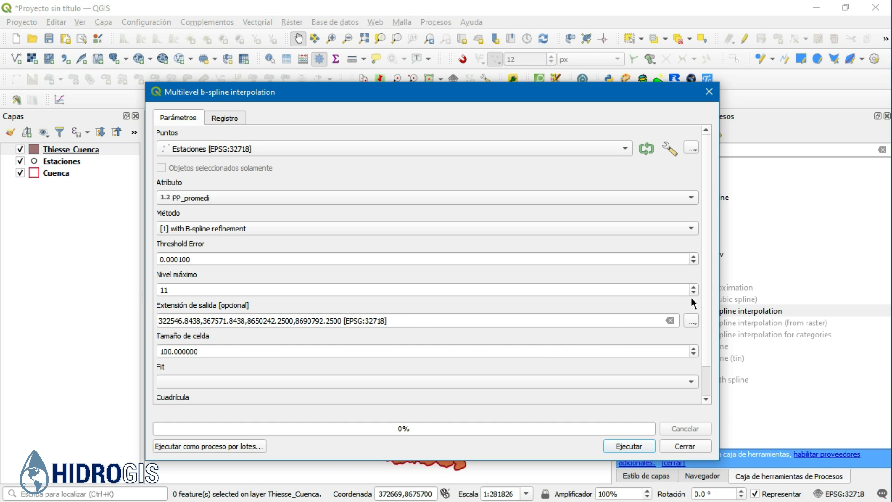
- Set the interpolation's cell size to 30 and its Fit option to nodes
drag(705, 292, 700, 348)
drag(278, 94, 297, 88)
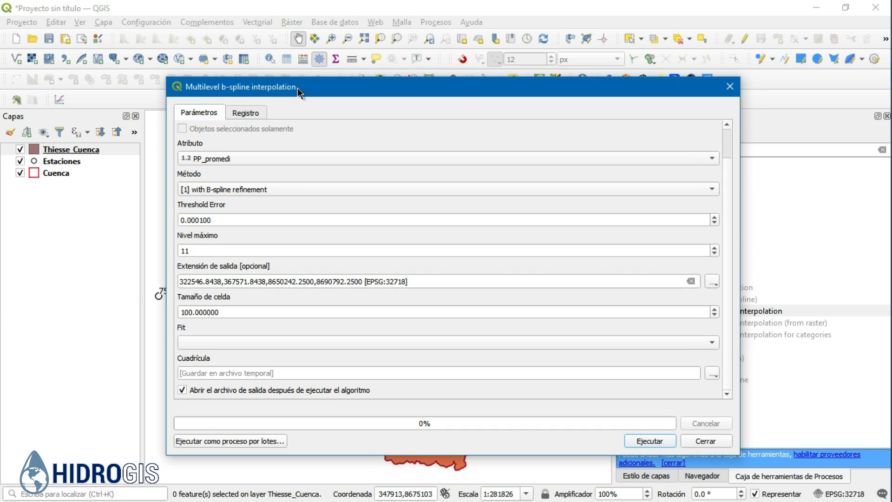
click(241, 311)
drag(241, 311, 159, 310)
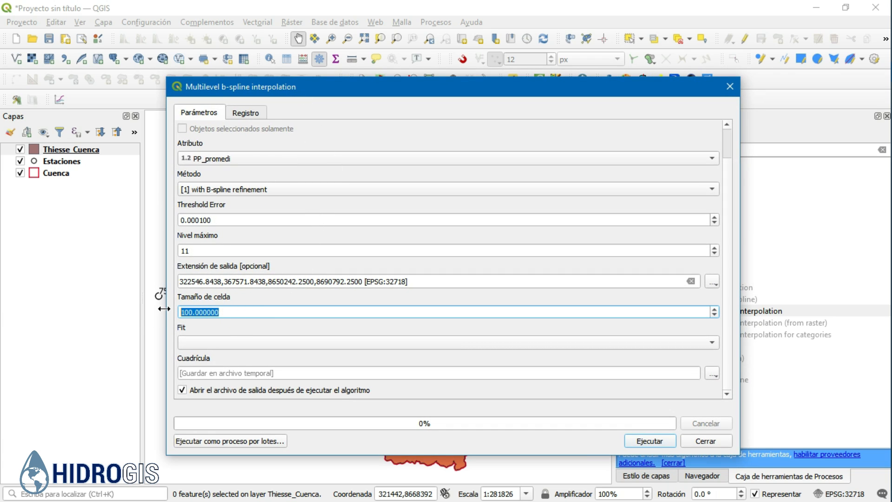
text(30)
click(192, 342)
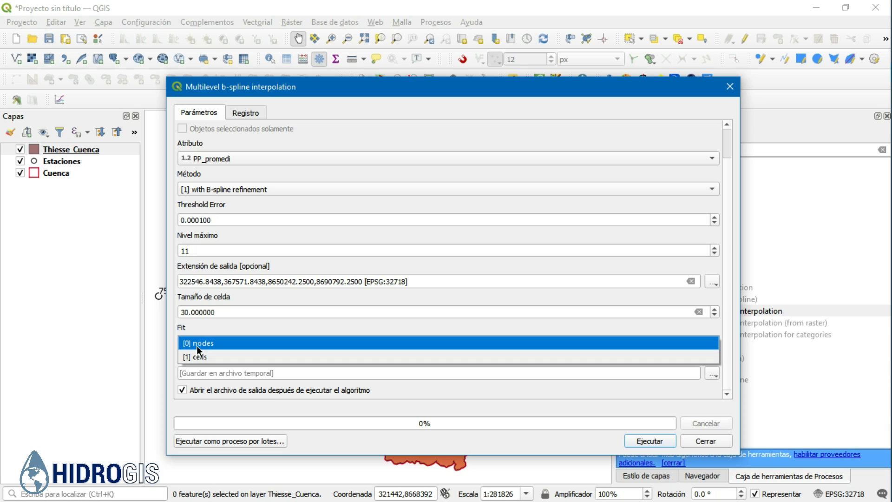
click(199, 345)
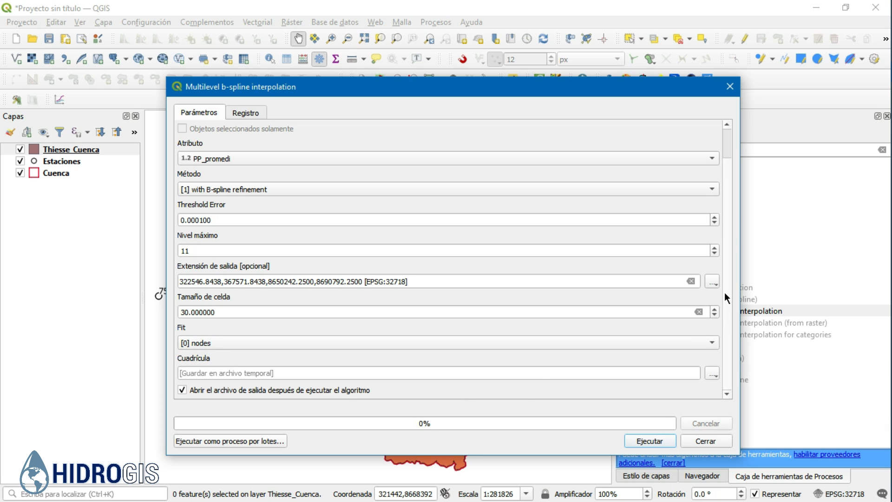
- Review the parameters, run the interpolation to a temporary grid and close the tool's dialog
scroll(724, 292, up, 2)
scroll(720, 253, down, 2)
click(651, 439)
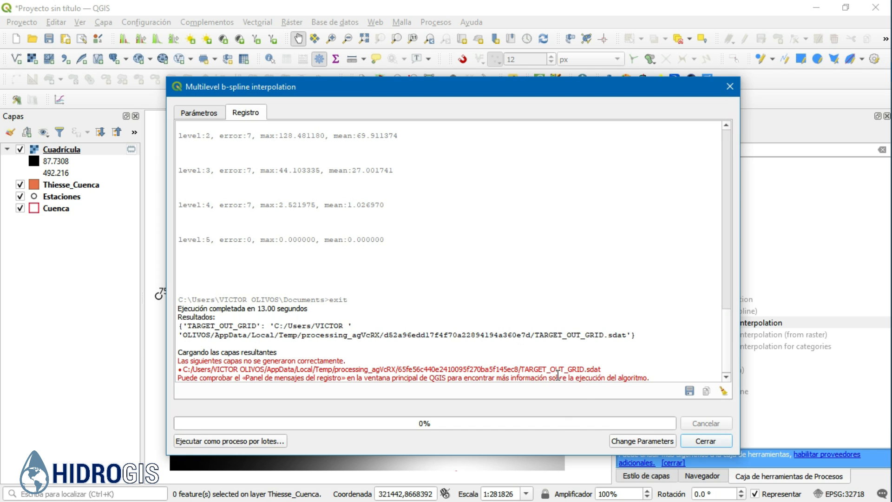
click(705, 440)
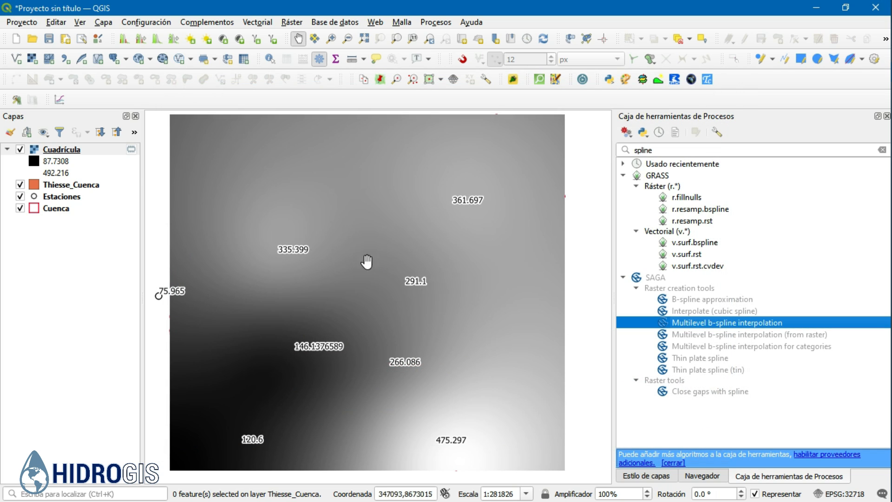
- Place the Cuadrícula raster below Thiesse_Cuenca, hide Thiesse_Cuenca, and move the Cuenca outline above the raster
mouse_move(63, 155)
mouse_down()
mouse_move(60, 201)
mouse_move(71, 164)
mouse_up()
click(21, 148)
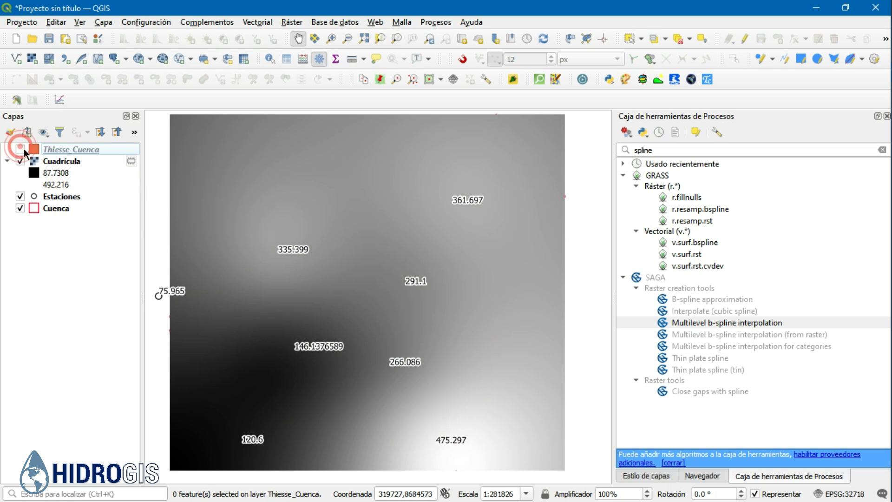
drag(57, 209, 42, 158)
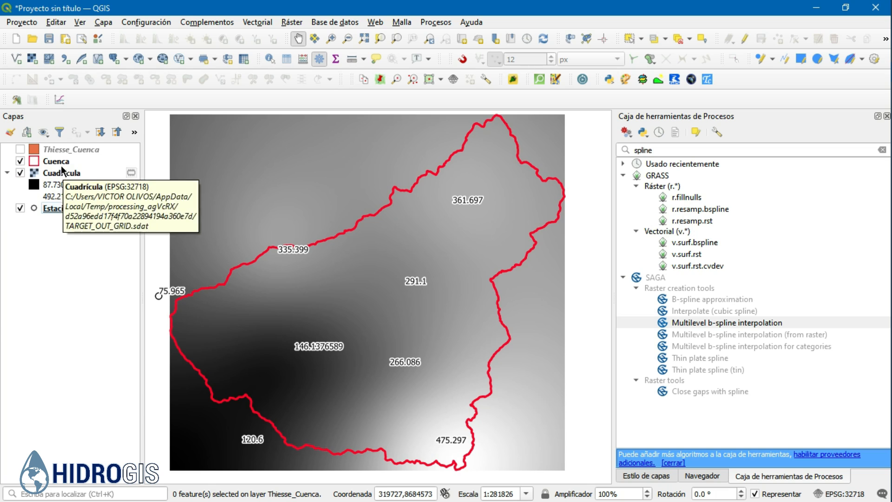
- Rename the Cuadrícula raster layer as Isoyetas
click(84, 172)
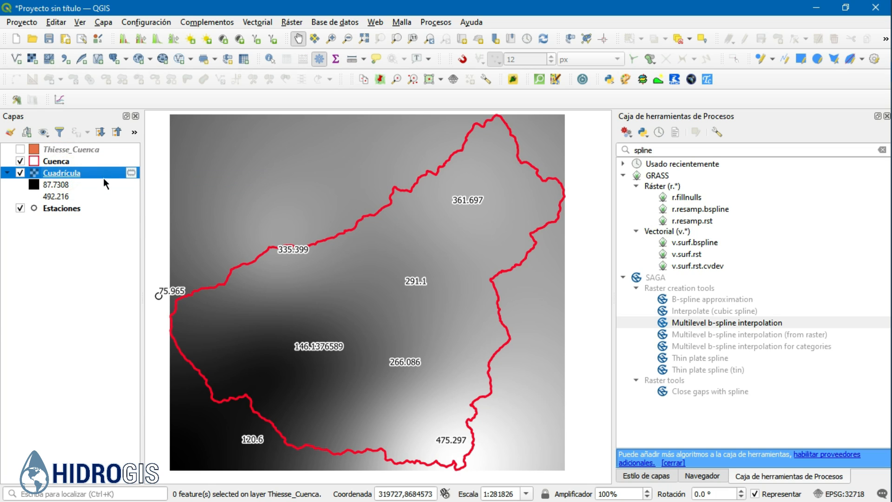
right_click(85, 175)
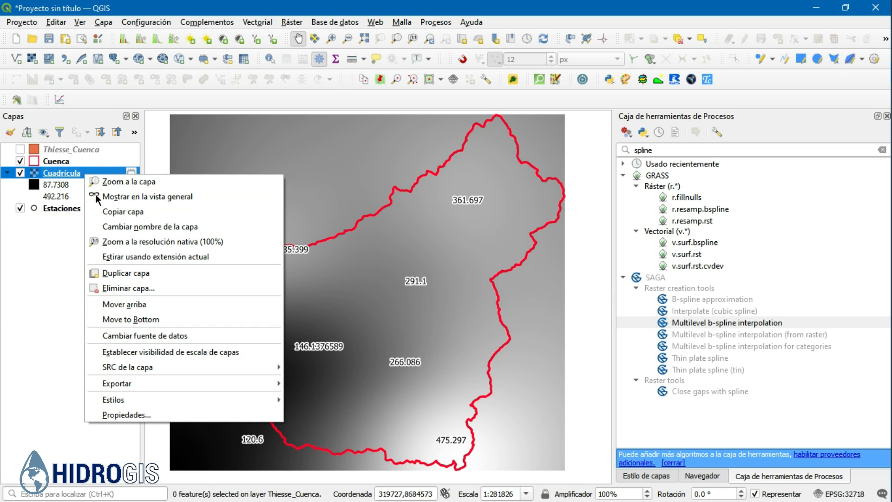
click(110, 227)
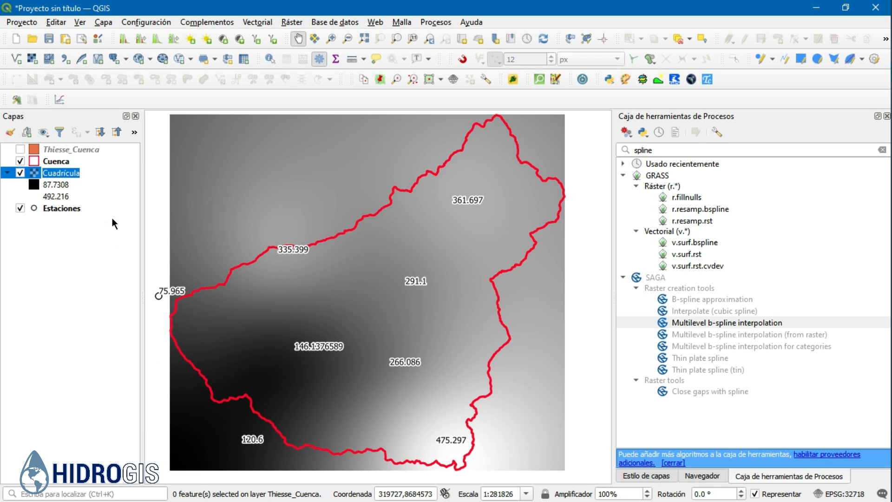
key(Return)
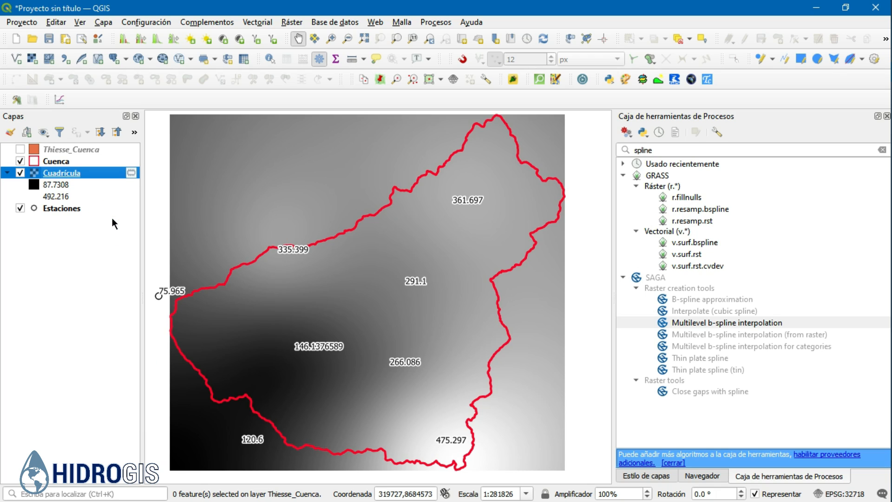
key(s)
key(F2)
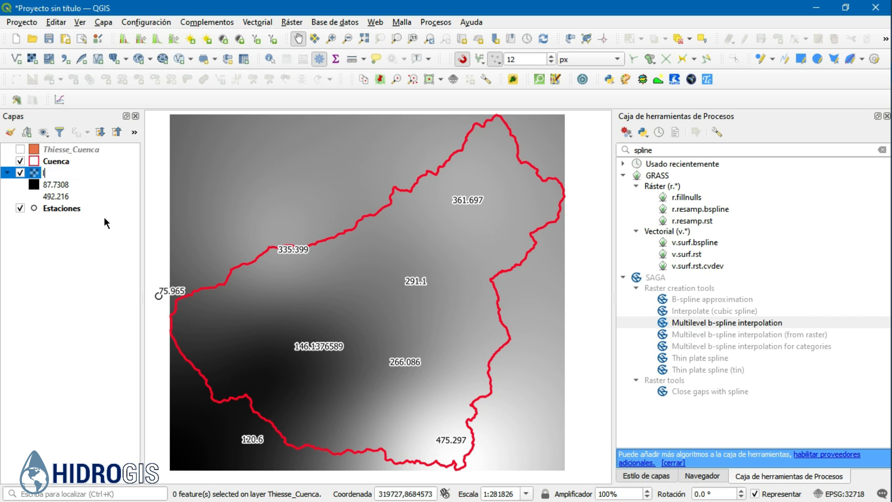
text(Isoyetas)
key(Return)
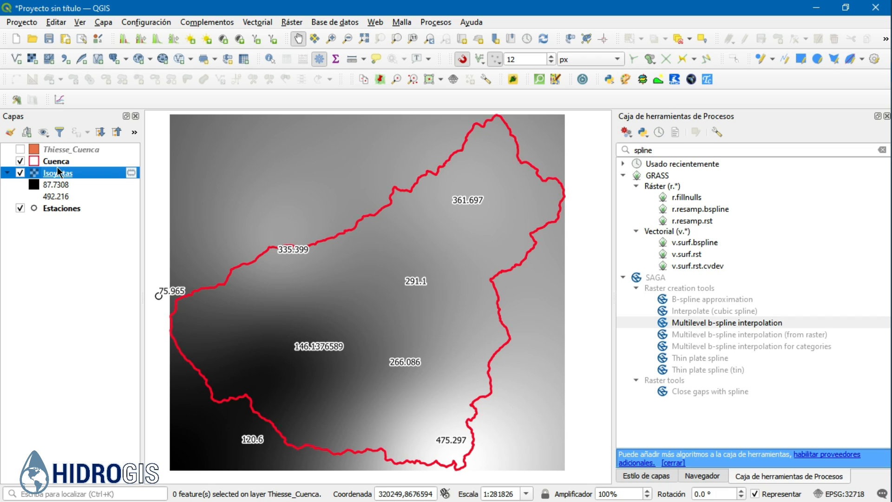
- Change the Isoyetas raster's rendering to Pseudocolor monobanda in the layer styling
click(645, 476)
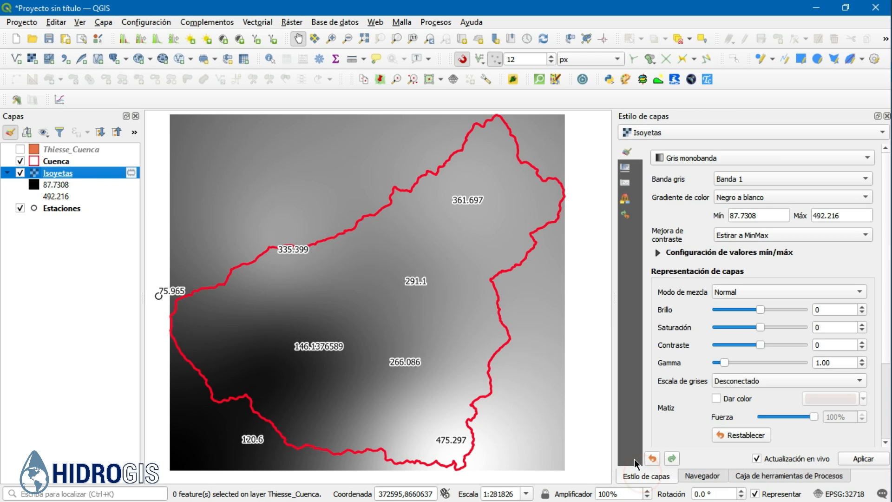
click(691, 161)
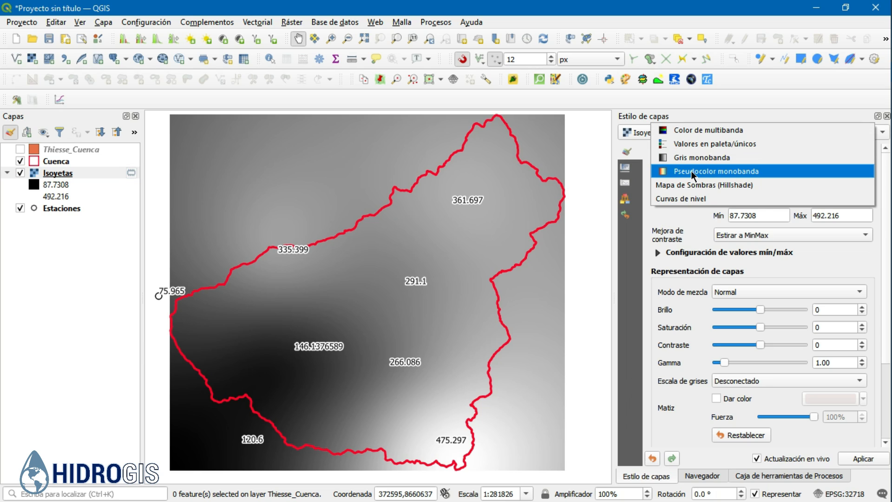
click(690, 171)
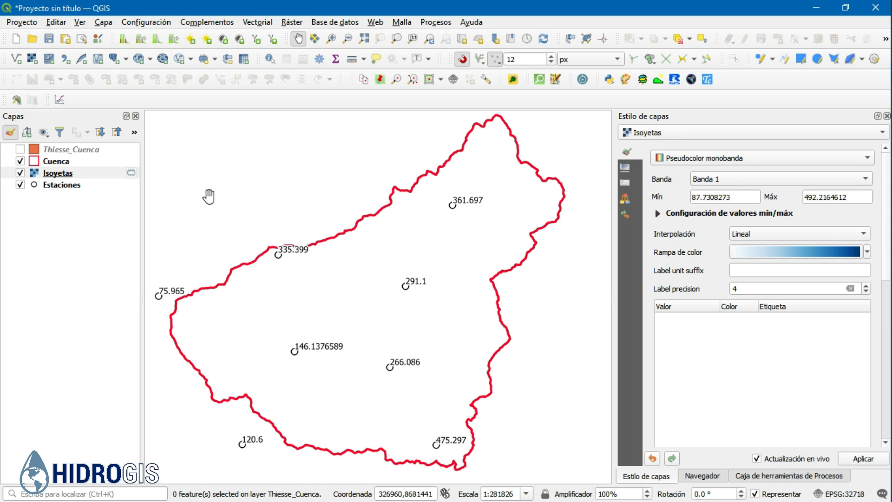
click(60, 173)
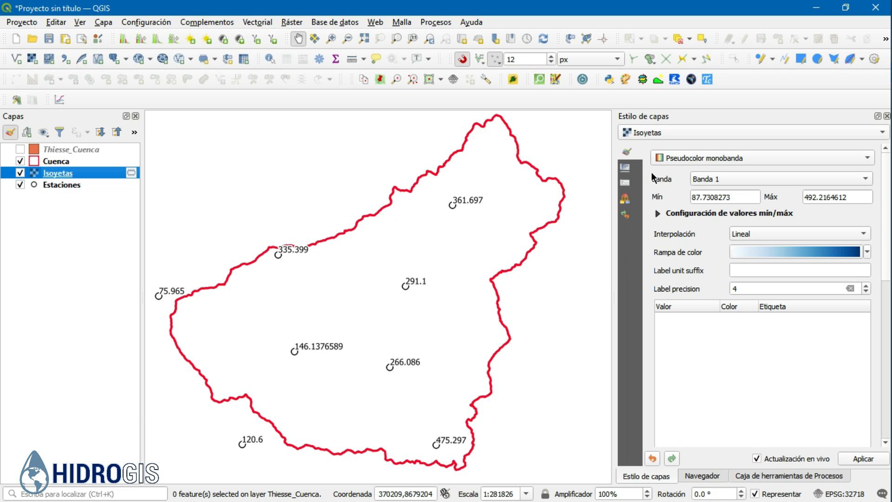
- Set the precision of the Isoyetas min/max statistics to Real (más lento) and check the recalculated Mín and Máx values
click(657, 214)
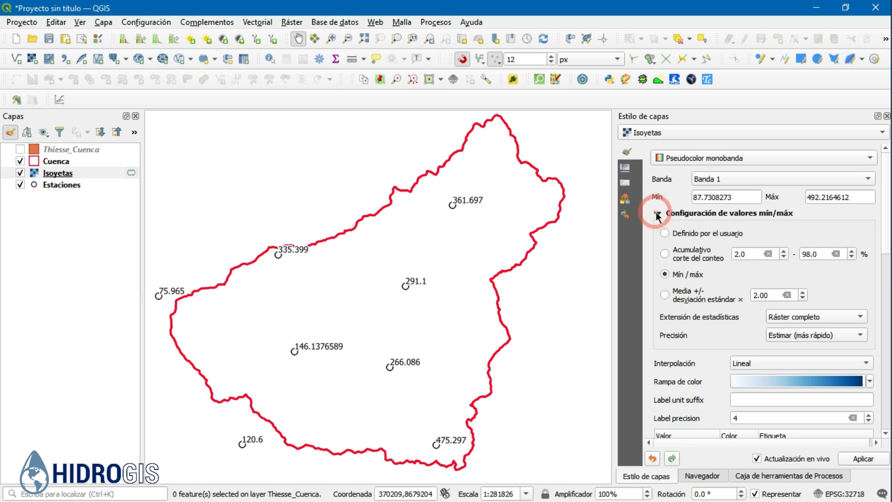
click(810, 335)
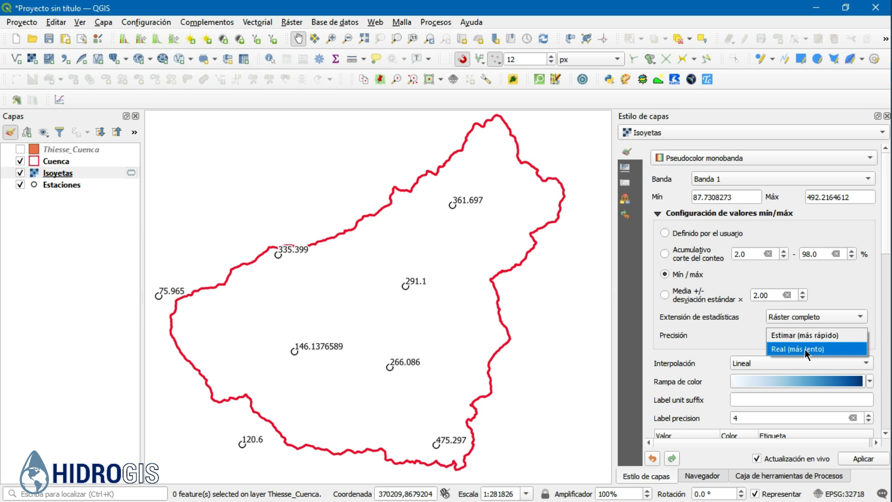
click(805, 349)
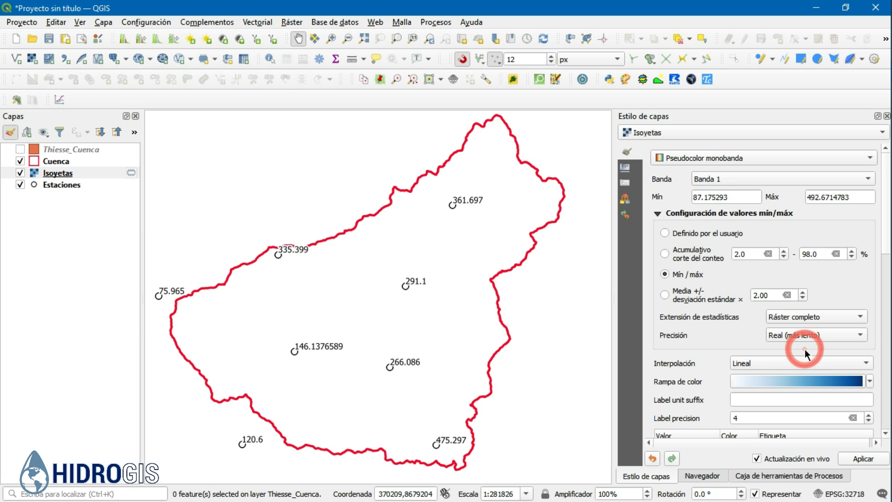
click(737, 199)
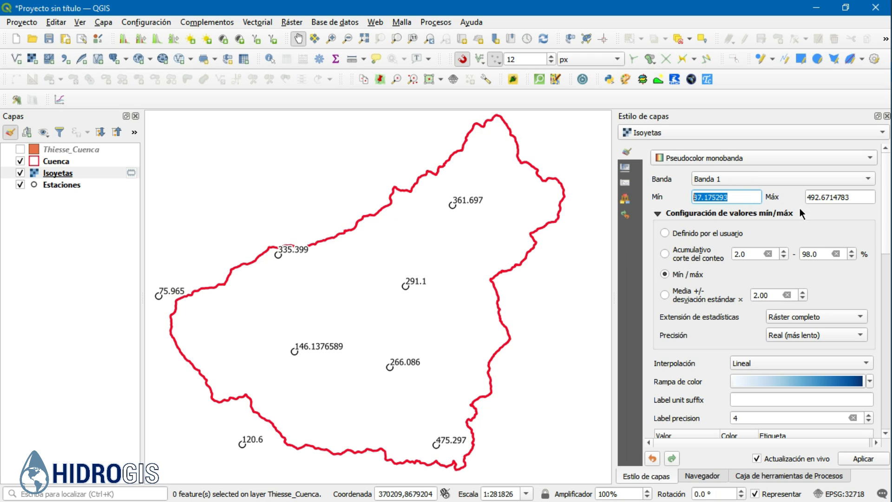
double_click(855, 197)
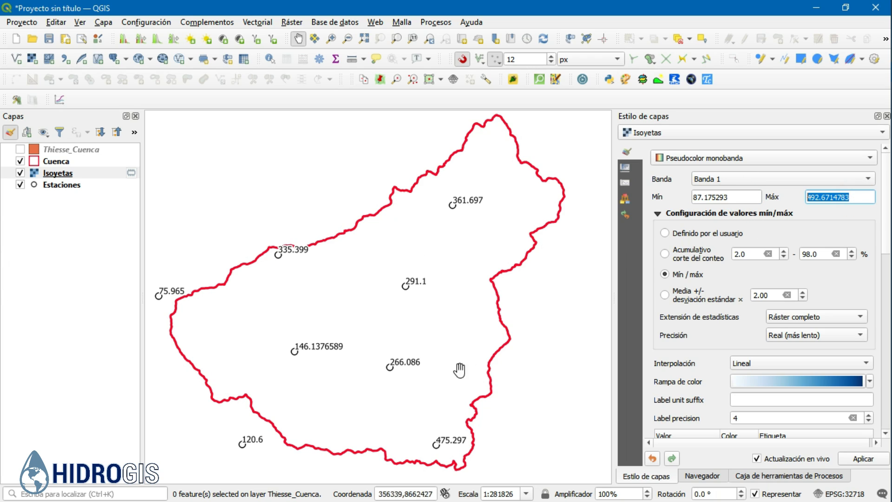
drag(888, 225, 882, 298)
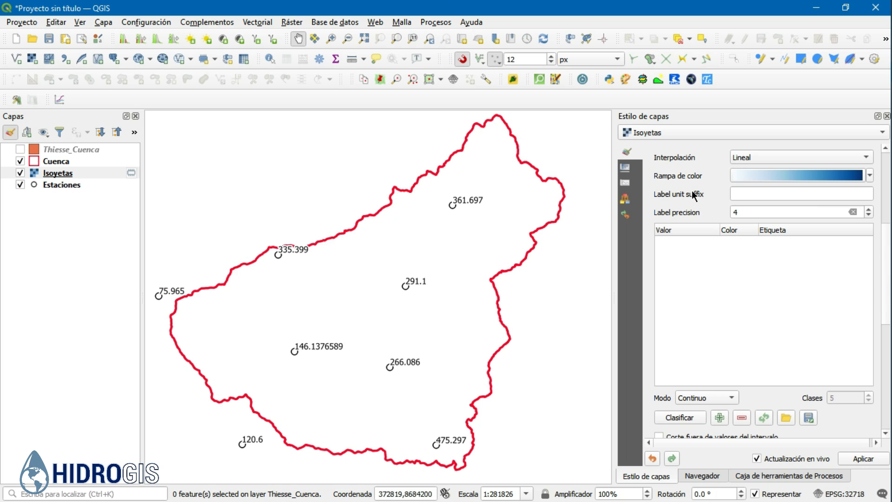
- Apply the Blues color ramp to the Isoyetas raster and set its interpolation to Discreto
click(870, 176)
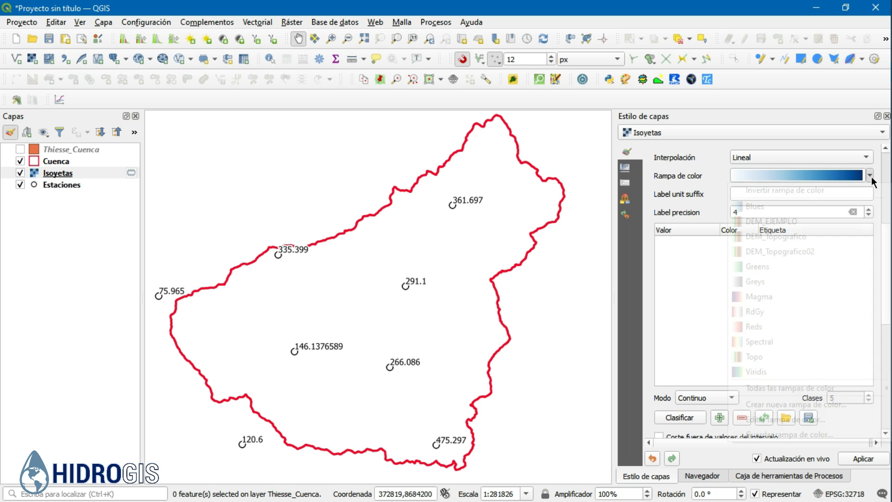
click(778, 207)
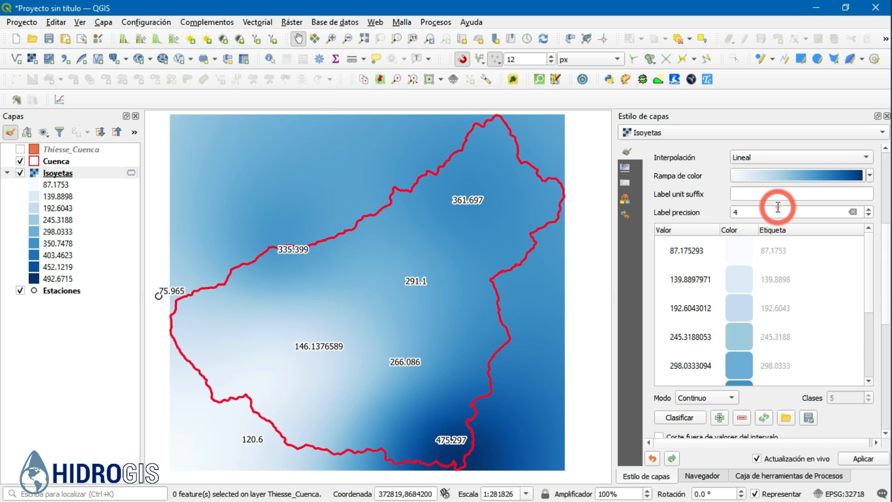
drag(885, 254, 886, 265)
scroll(885, 263, up, 5)
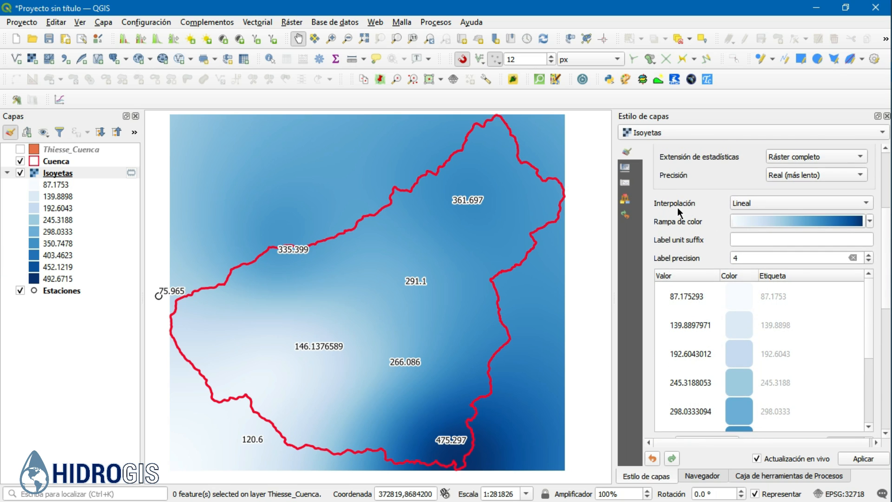
click(746, 203)
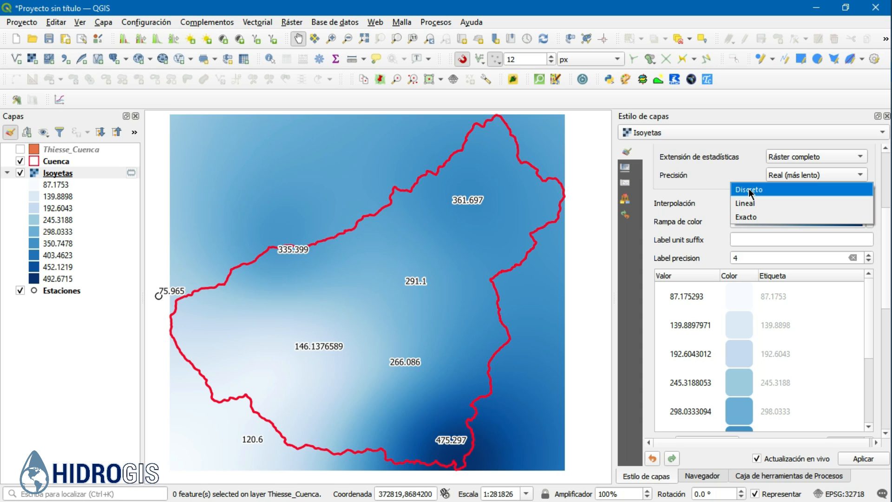
click(748, 188)
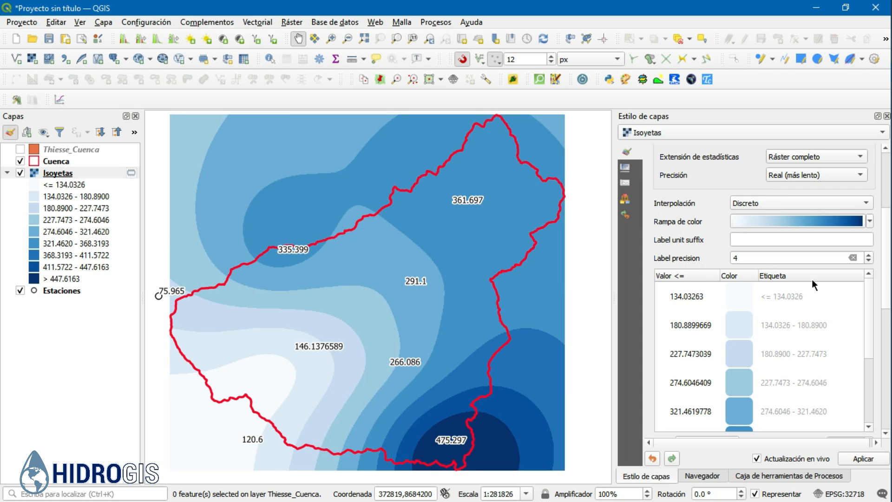
- Switch to the Windows Calculator by searching for it and opening it
drag(887, 253, 885, 283)
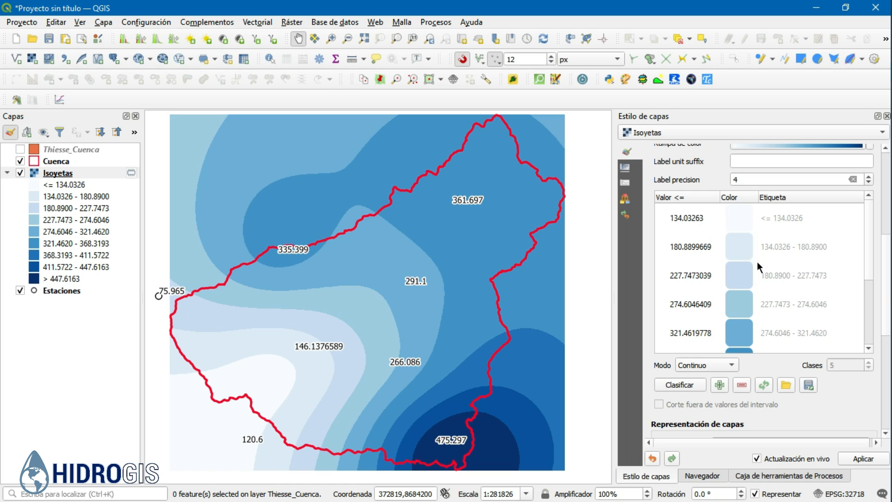
scroll(884, 264, up, 3)
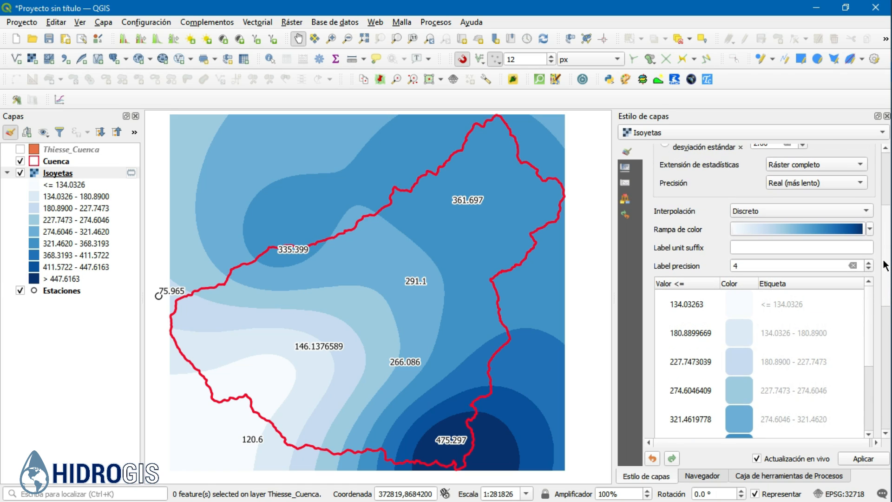
scroll(884, 267, down, 1)
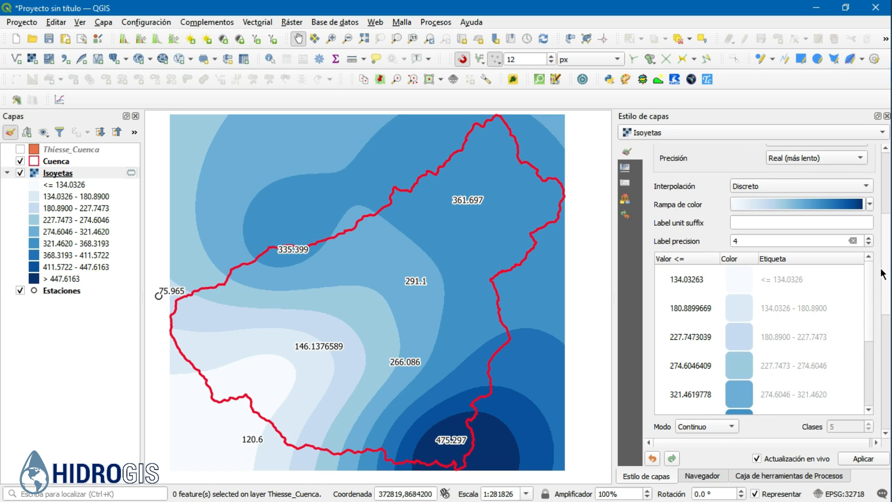
scroll(883, 273, up, 2)
scroll(883, 273, down, 4)
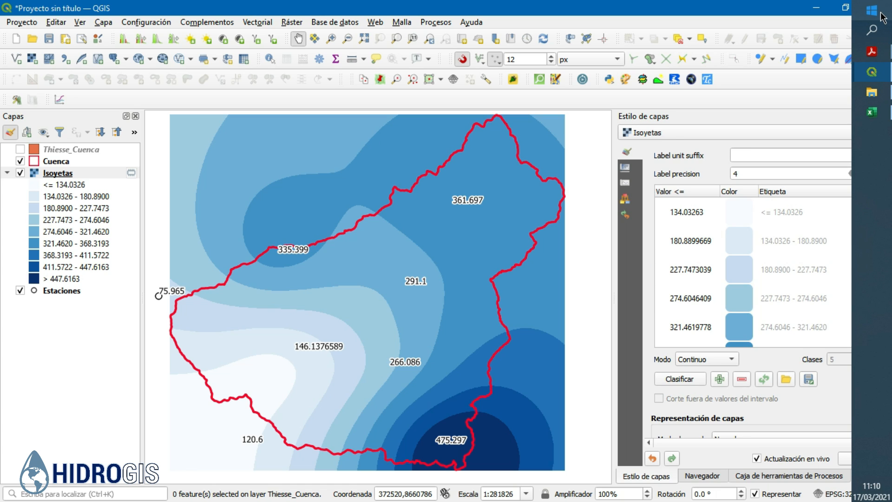
click(881, 14)
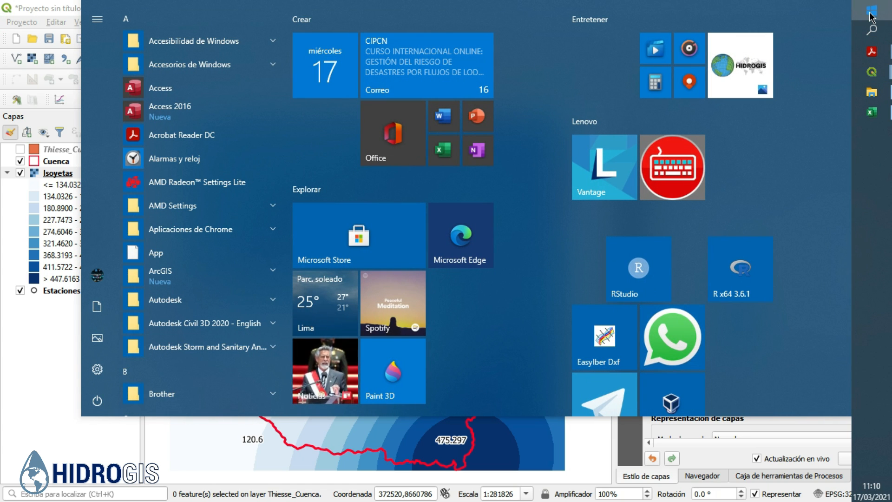
text(calcu)
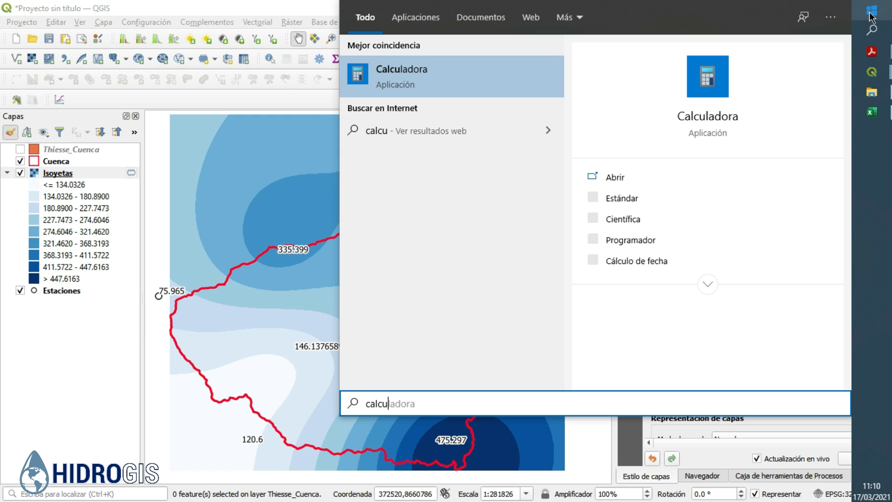
key(Return)
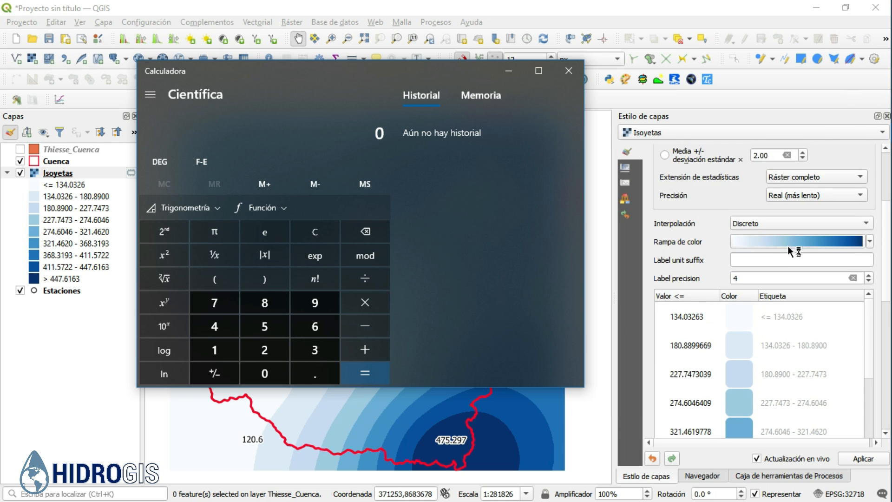
- Subtract the raster's Mín value from its Máx value in the Calculator, copying both from the Isoyetas styling
scroll(790, 246, up, 5)
double_click(820, 196)
right_click(820, 195)
click(831, 250)
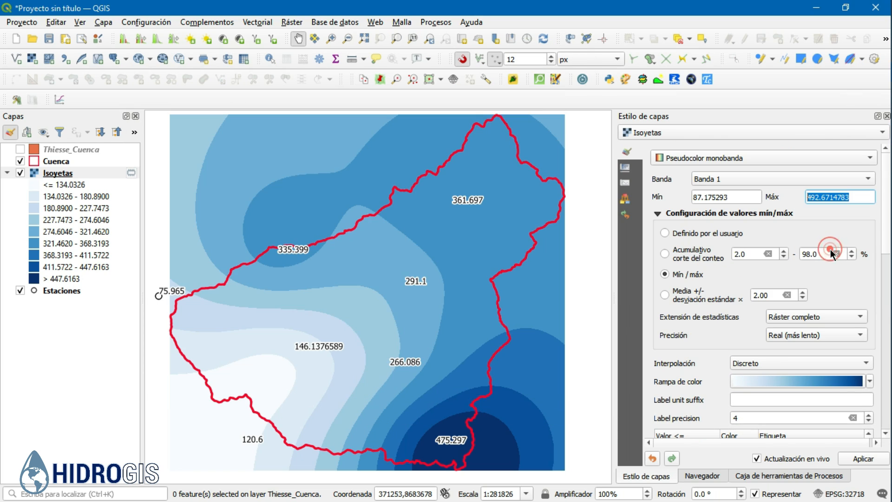
key(alt+Tab)
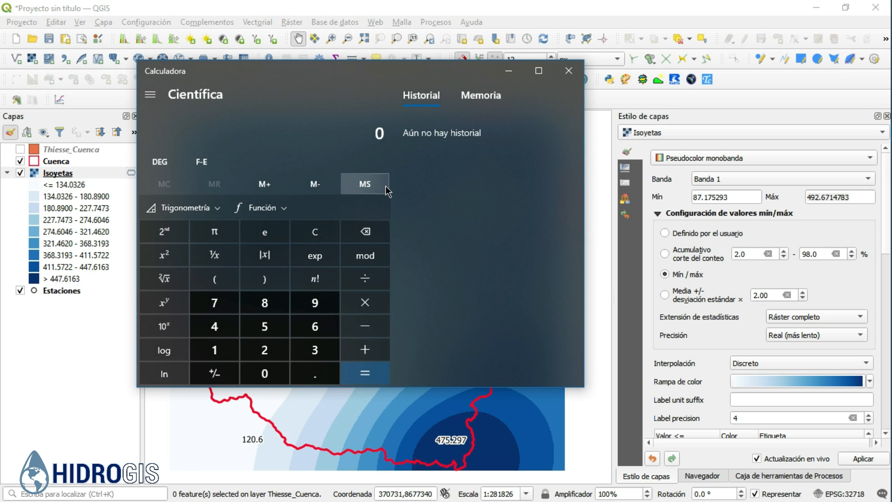
click(348, 135)
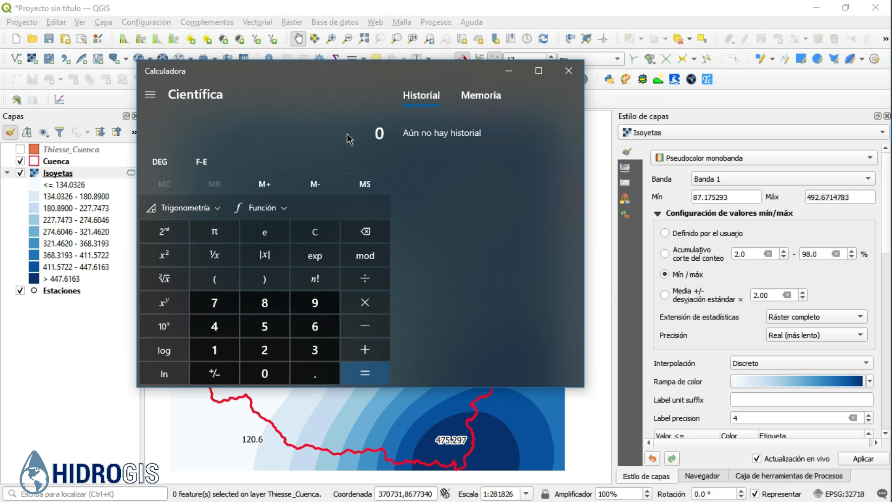
key(ctrl+v)
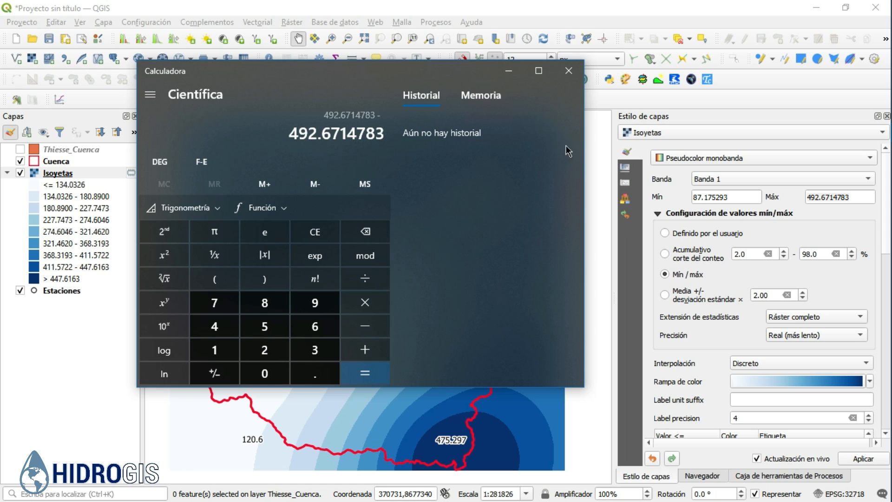
double_click(734, 197)
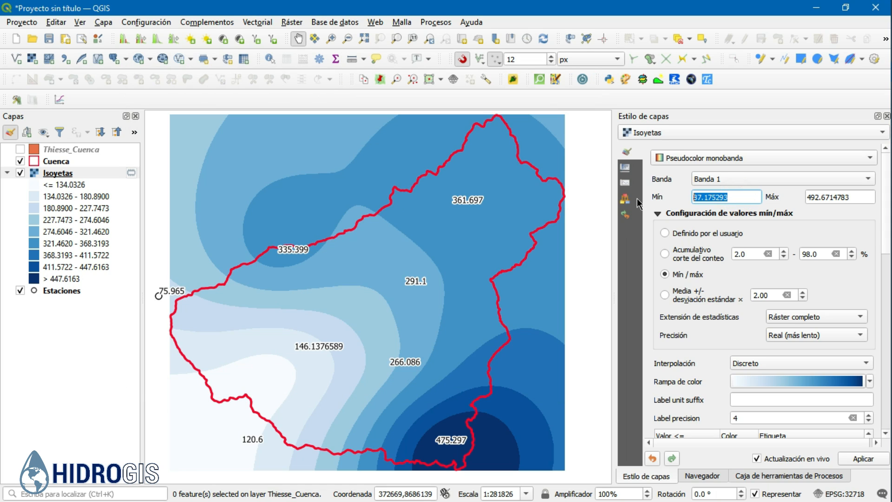
key(alt+Tab)
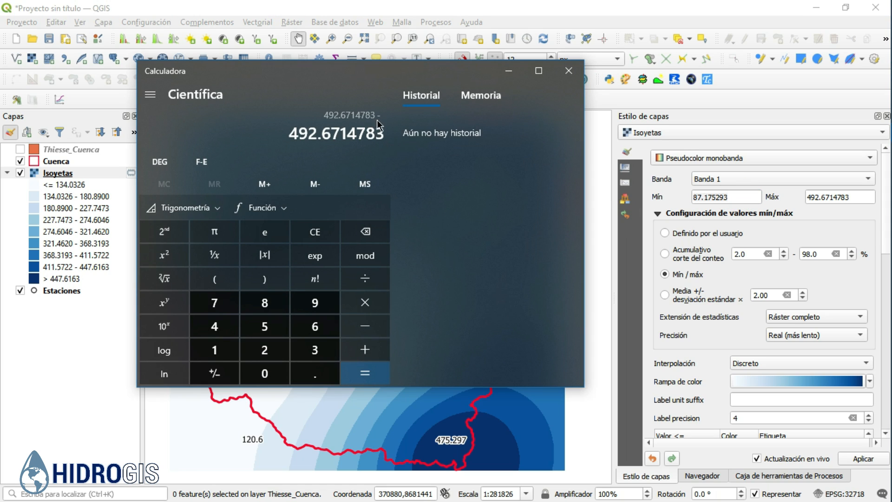
click(386, 117)
key(ctrl+v)
click(359, 371)
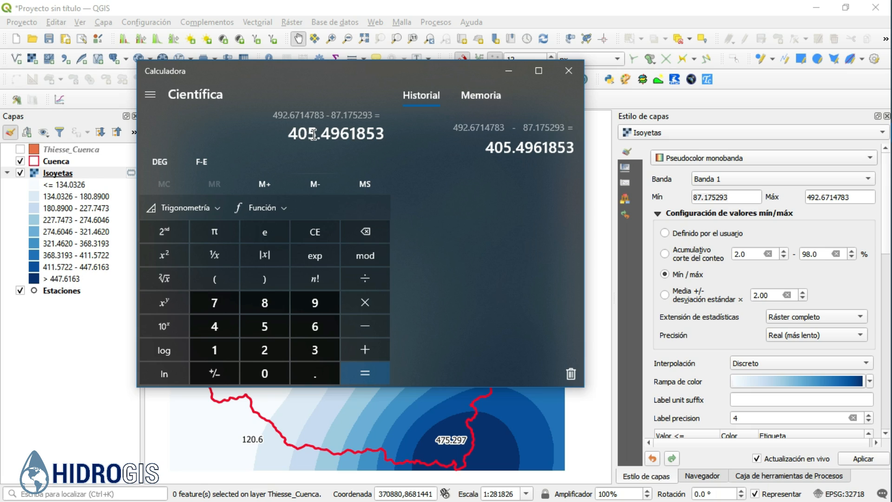
- Divide the precipitation range by an interval of 50, read the quotient, and minimize the Calculator to return to QGIS
key(slash)
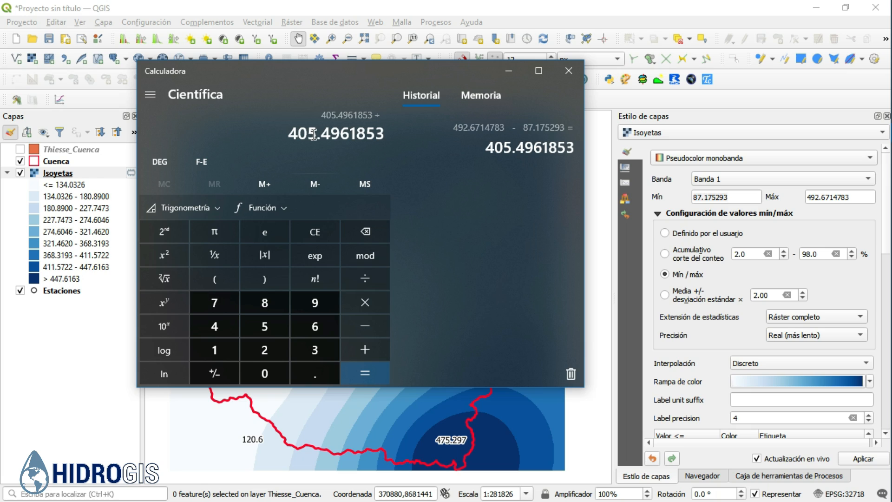
text(50)
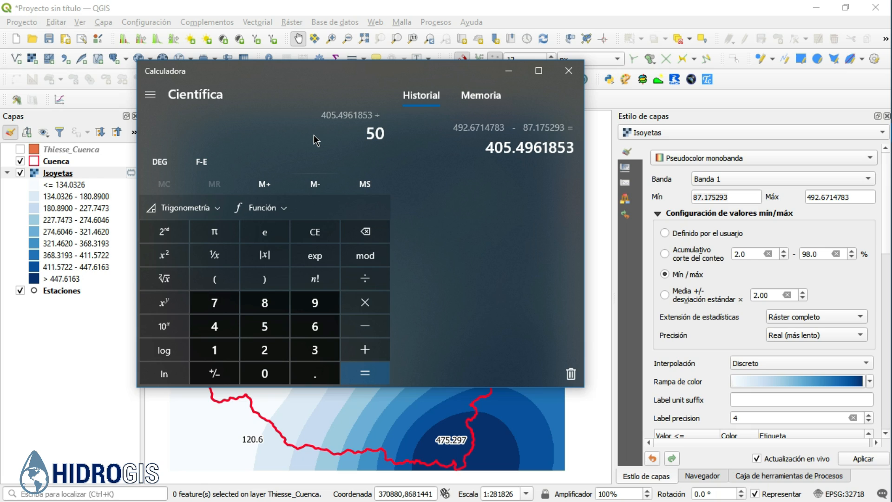
key(Return)
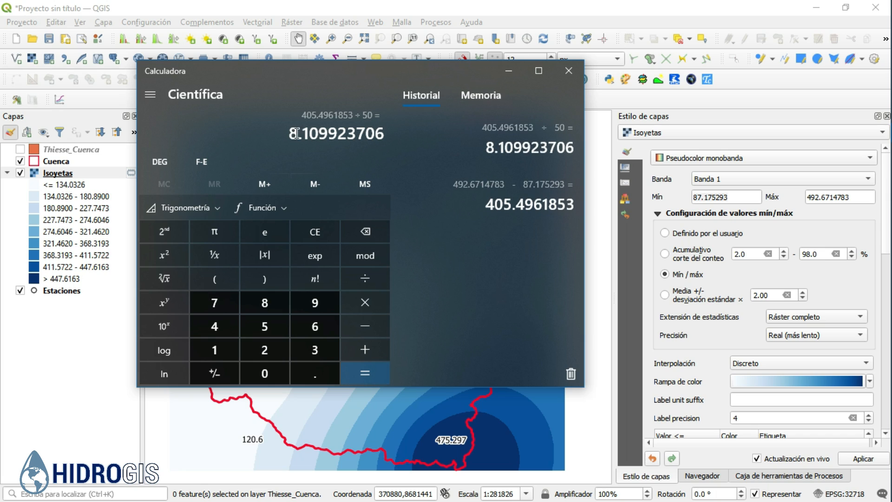
scroll(738, 254, down, 3)
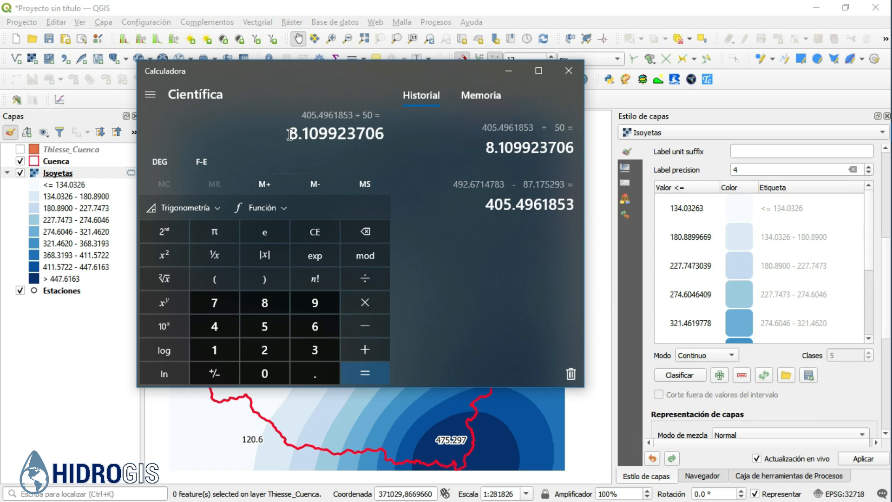
drag(289, 134, 380, 132)
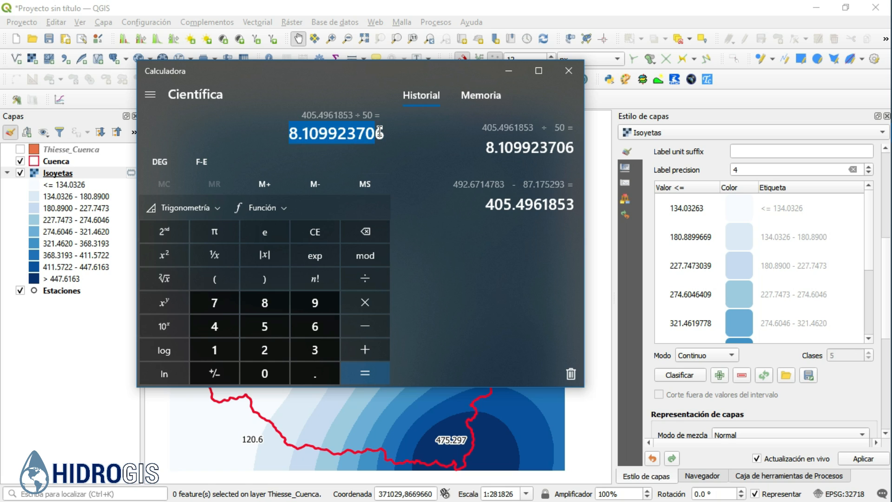
click(512, 74)
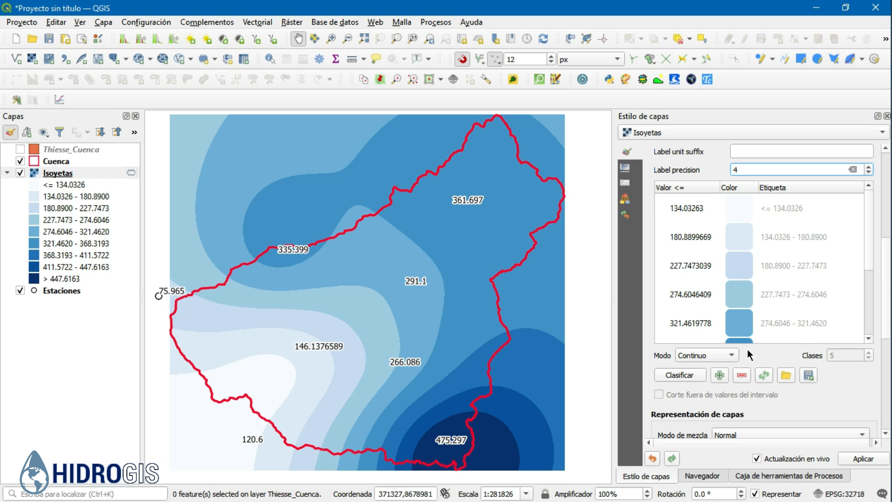
- Classify the Isoyetas raster with the Intervalo igual mode into 9 classes
click(657, 353)
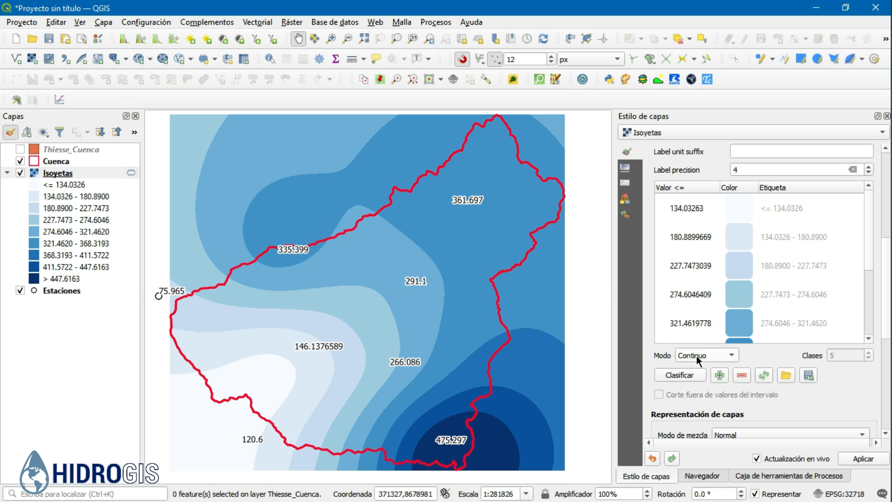
click(696, 356)
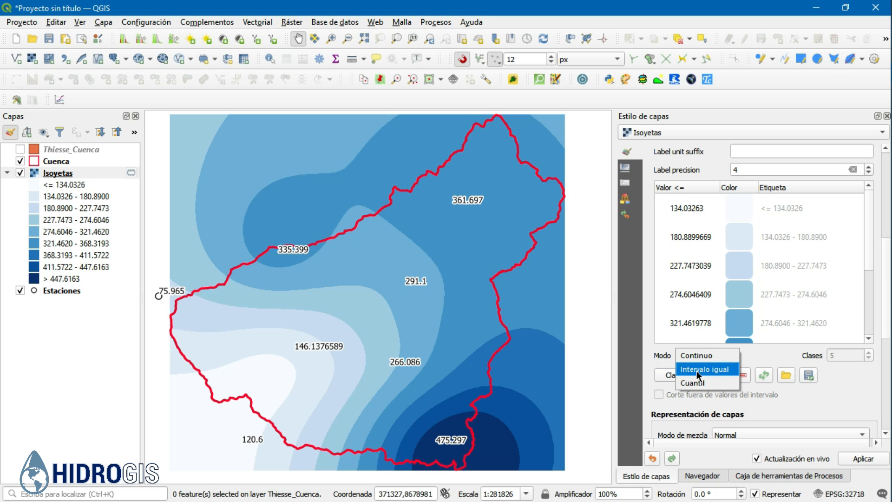
click(696, 369)
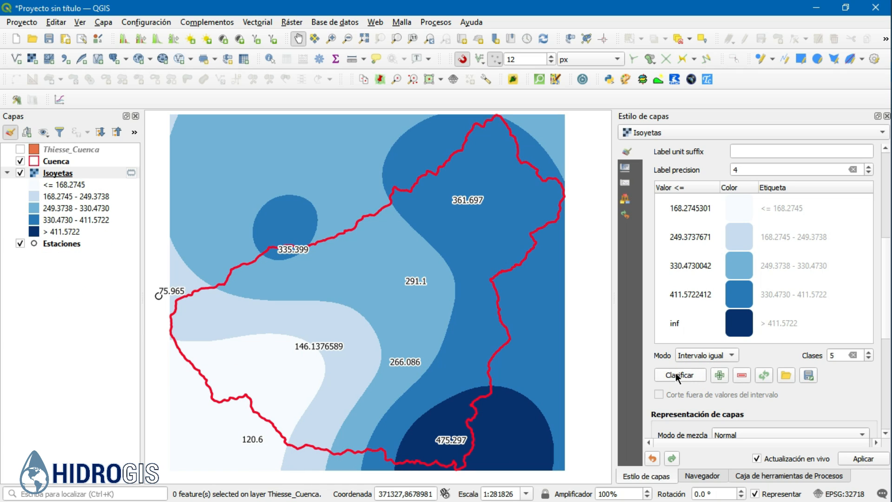
click(868, 352)
click(869, 353)
click(868, 352)
click(869, 352)
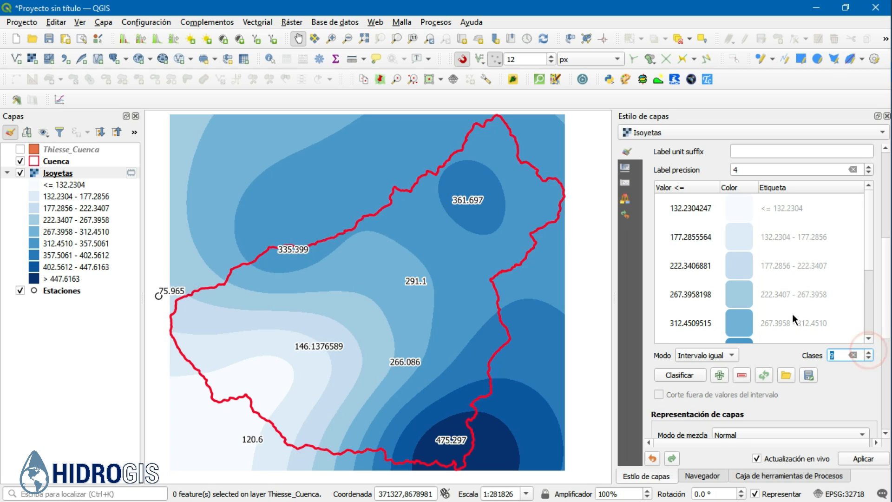
- Set the upper limits of the first four Isoyetas classes to 100, 150, 200 and 250
drag(866, 246, 875, 308)
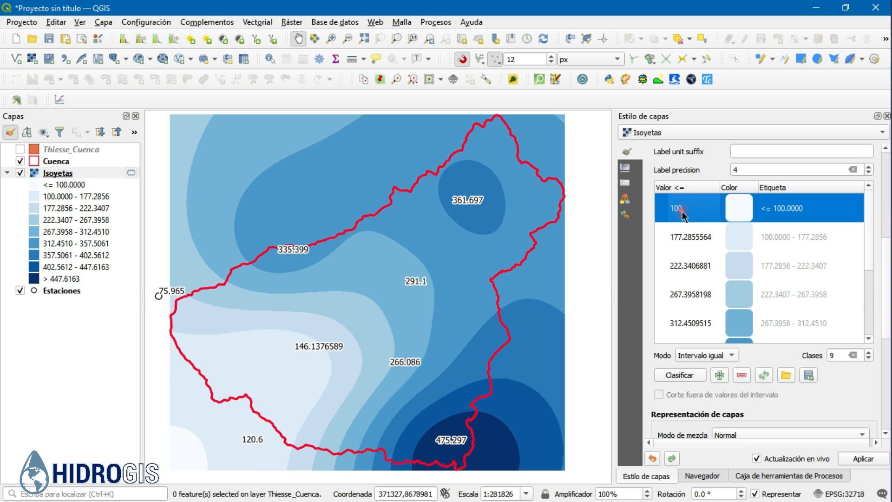
double_click(678, 208)
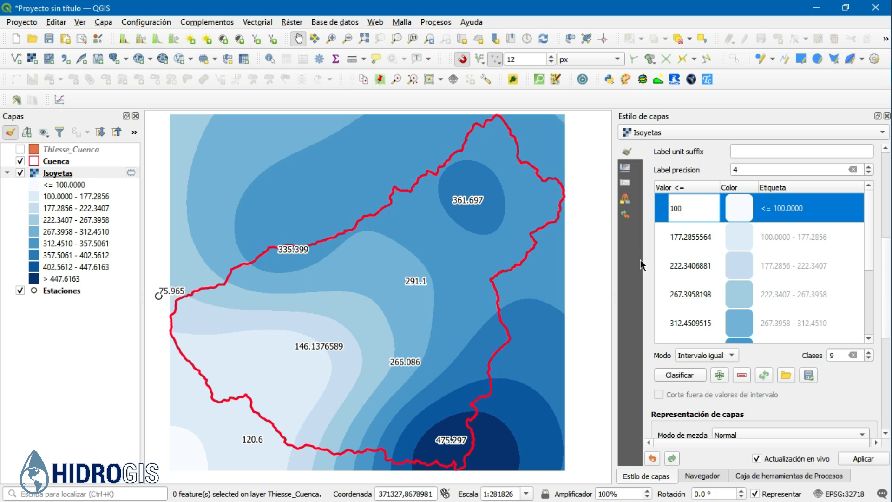
key(Return)
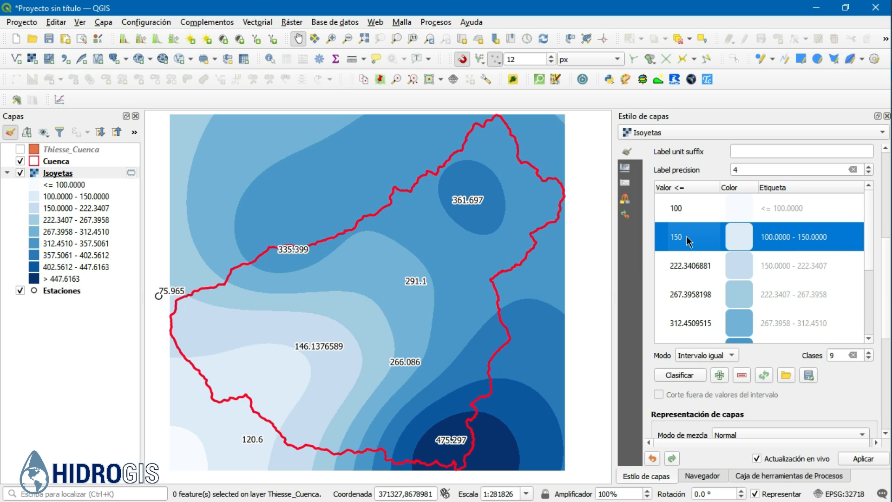
double_click(697, 266)
text(2)
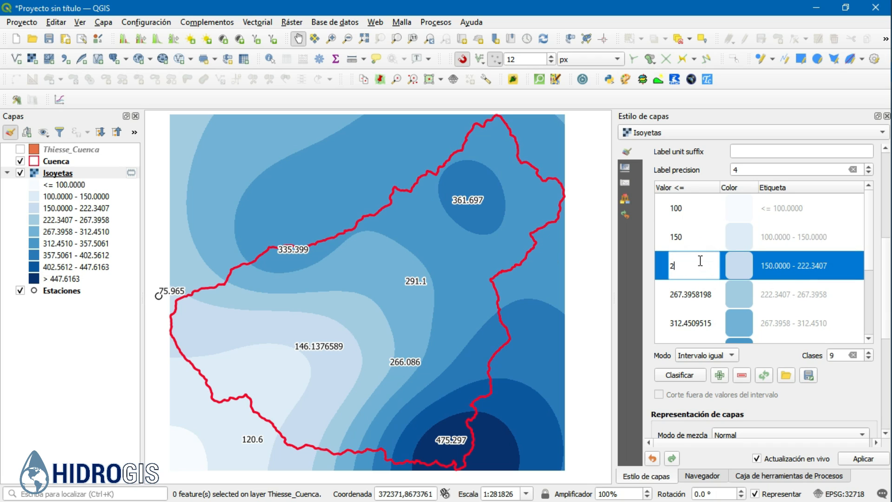
text(00)
double_click(687, 294)
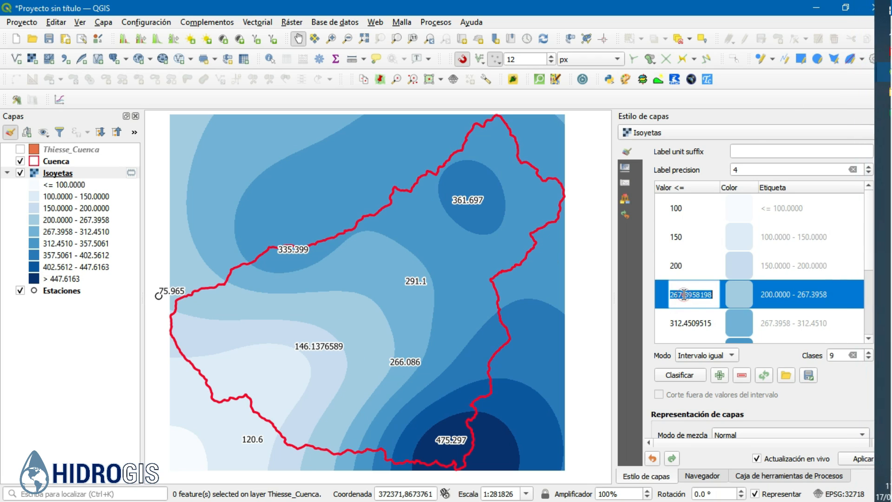
text(250)
key(Return)
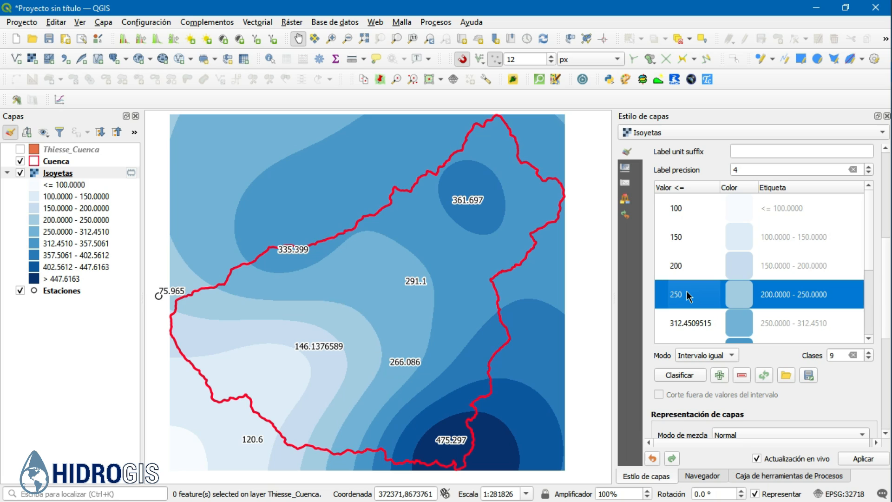
- Set the upper limits of the fifth and sixth Isoyetas classes to 300 and 350
double_click(670, 323)
text(300)
key(Return)
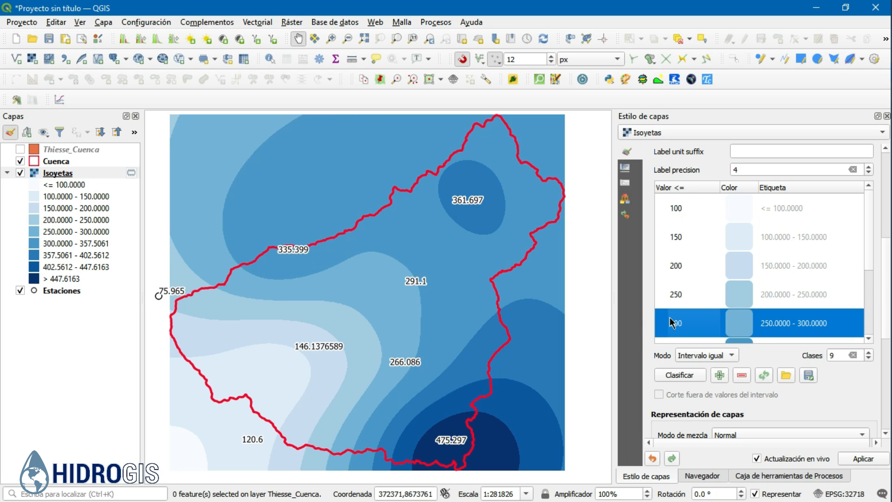
scroll(672, 323, down, 1)
double_click(698, 262)
text(35)
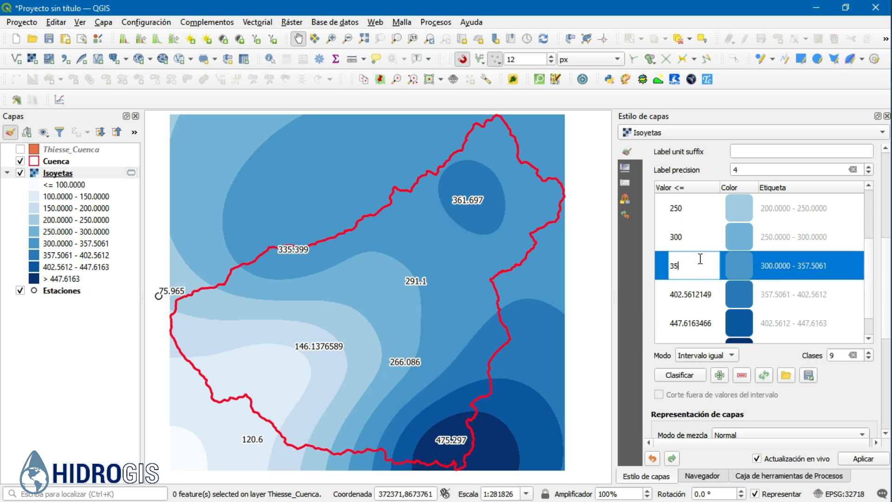
text(0)
key(Return)
- Set the upper limits of the seventh and eighth Isoyetas classes to 400 and 450, keeping the last class at inf
double_click(681, 292)
text(4)
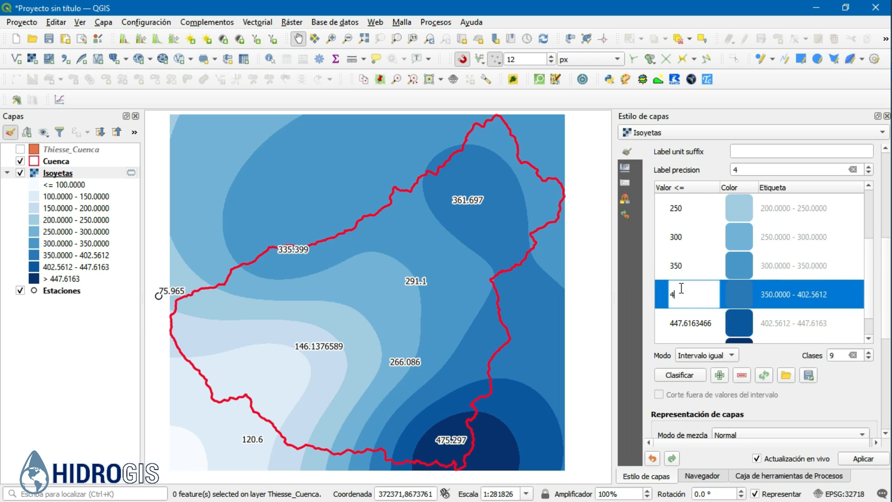
key(Return)
scroll(682, 285, down, 1)
double_click(684, 283)
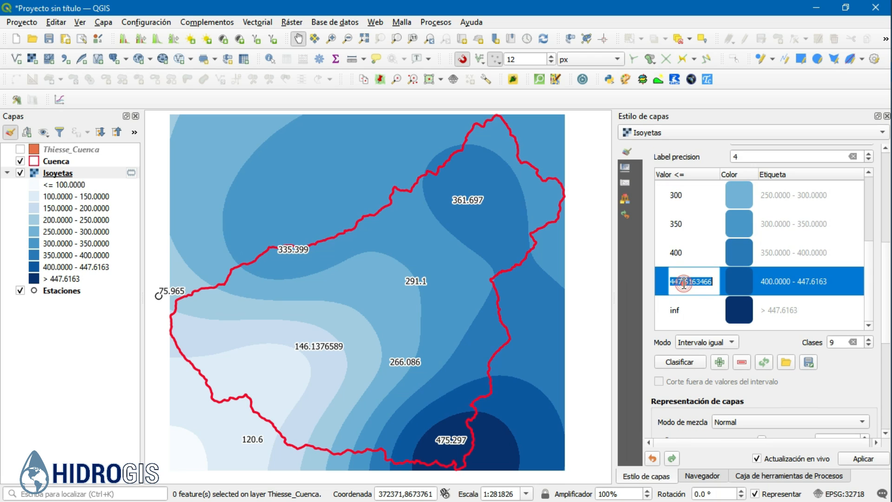
text(450)
key(Return)
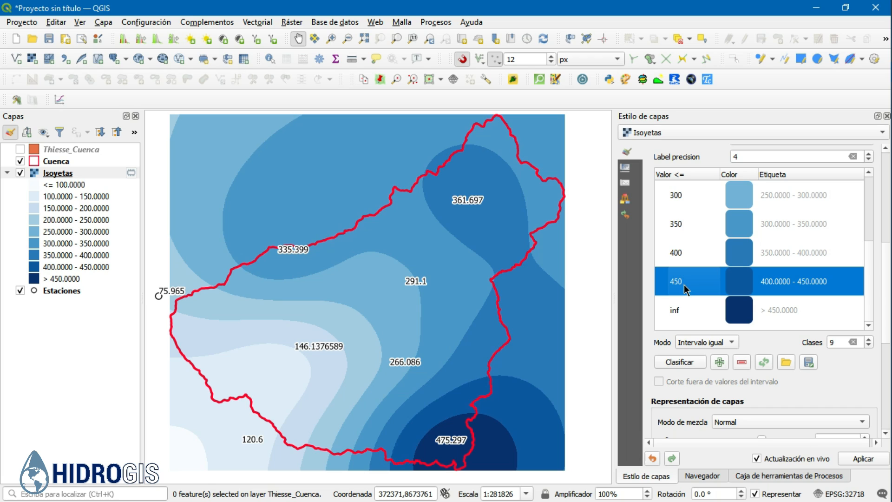
click(684, 311)
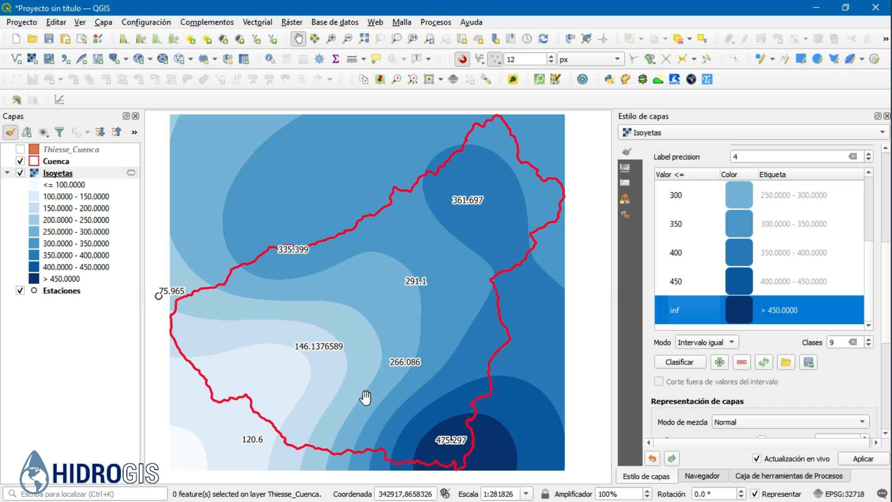
scroll(709, 266, up, 5)
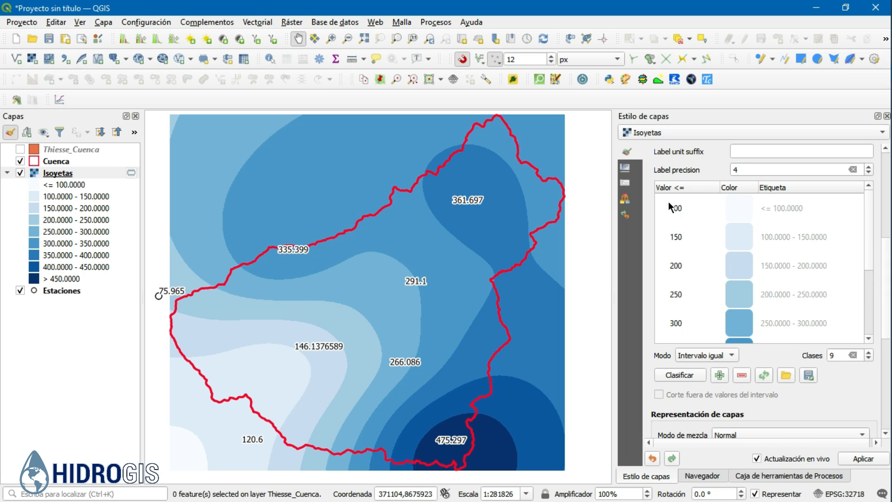
scroll(697, 274, up, 1)
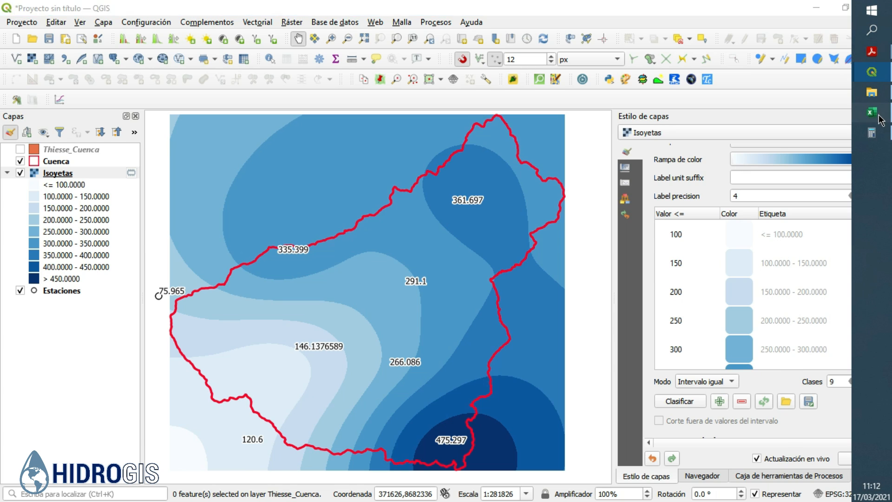
- Switch to Plantilla.xlsx in Excel, open the sheet with the Reclasificación table and select cell A2
click(872, 106)
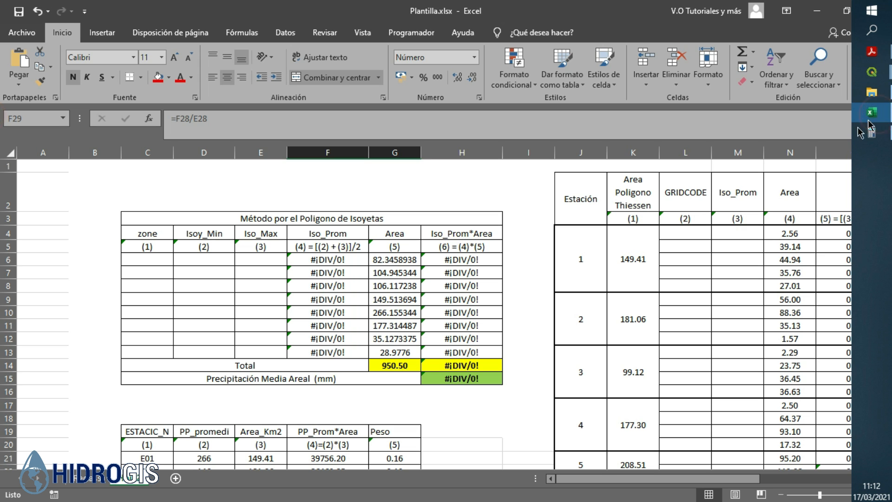
click(87, 486)
click(74, 256)
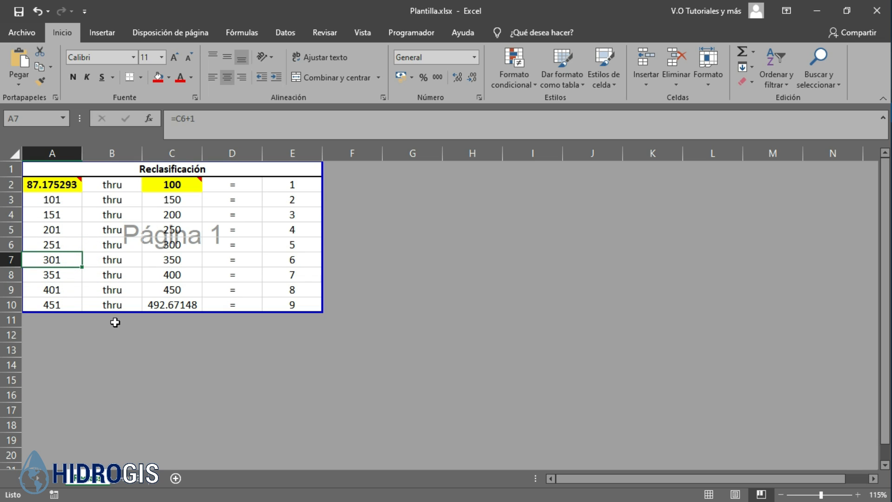
click(55, 185)
mouse_move(51, 185)
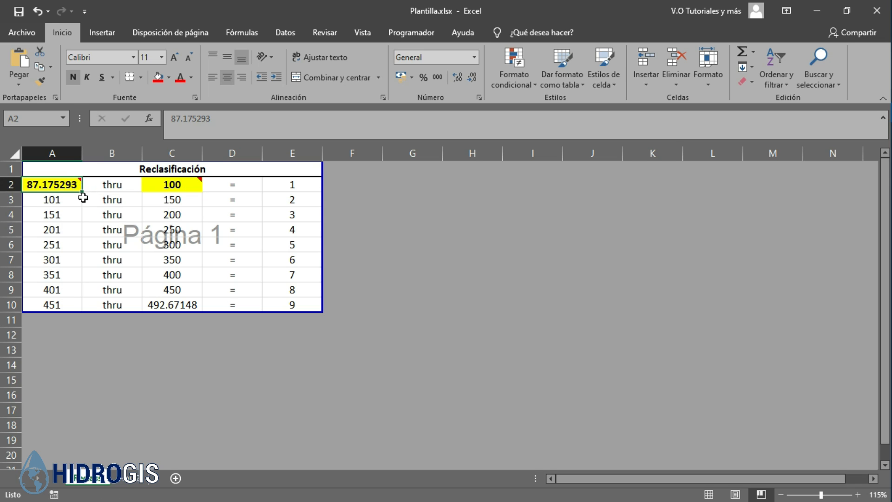
mouse_move(79, 195)
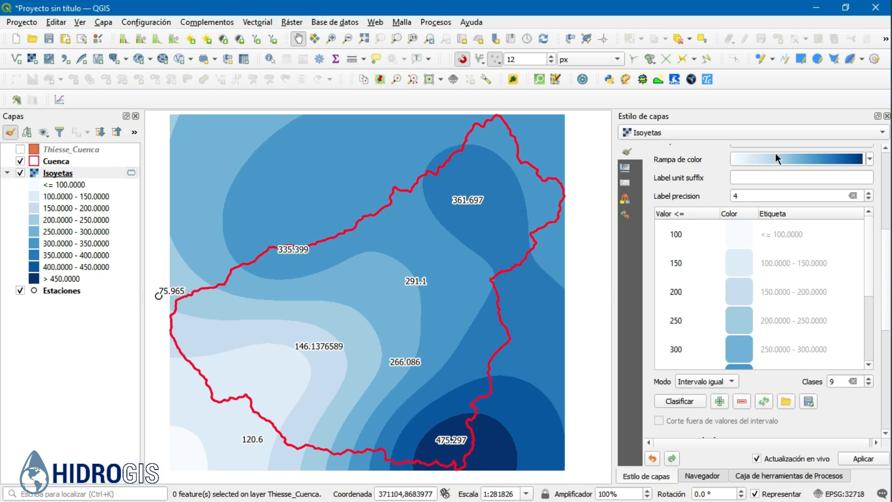
- Copy the Isoyetas raster's Mín value, 87.175293, from QGIS and paste it into cell A2 of the Reclasificación table in Excel
scroll(774, 258, up, 3)
scroll(774, 259, up, 5)
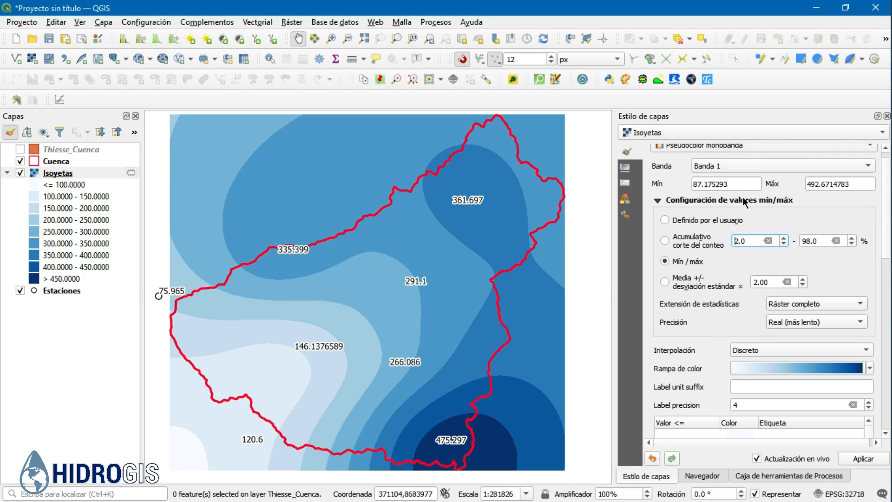
double_click(740, 184)
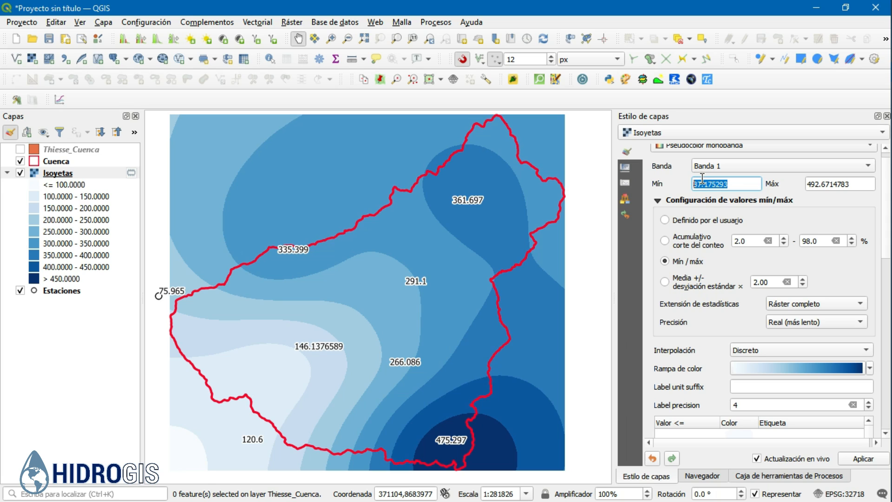
right_click(702, 182)
click(733, 234)
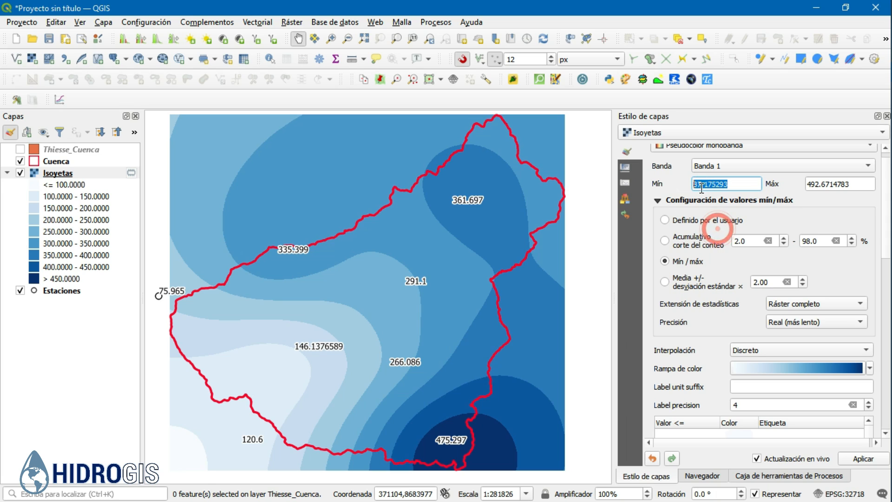
key(alt+Tab)
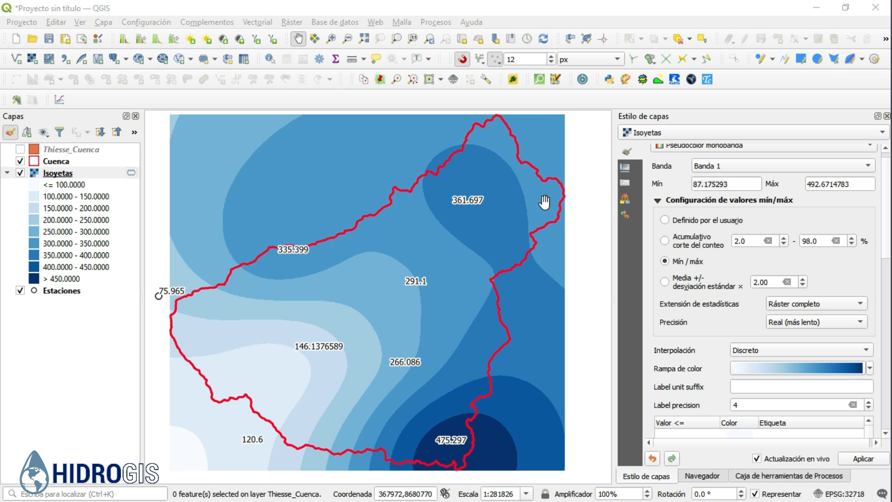
click(20, 80)
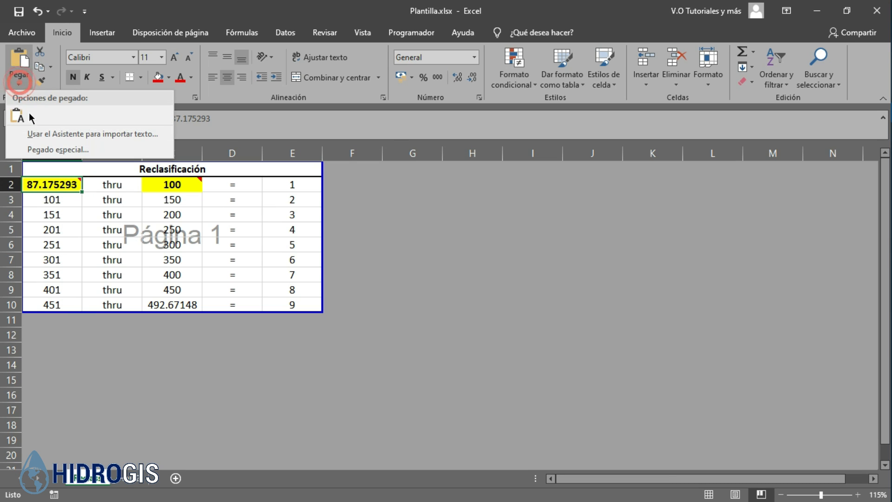
click(18, 124)
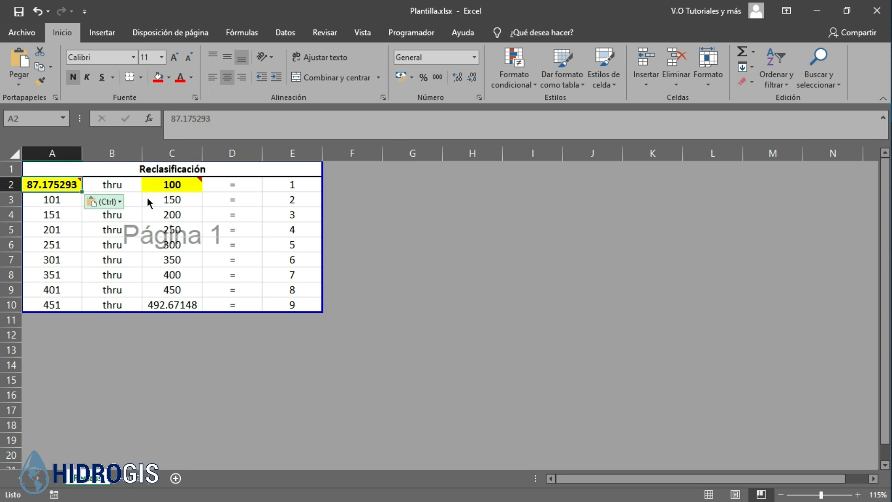
- Review the lower limits, upper limits and class numbers row by row in the Reclasificación table
click(160, 186)
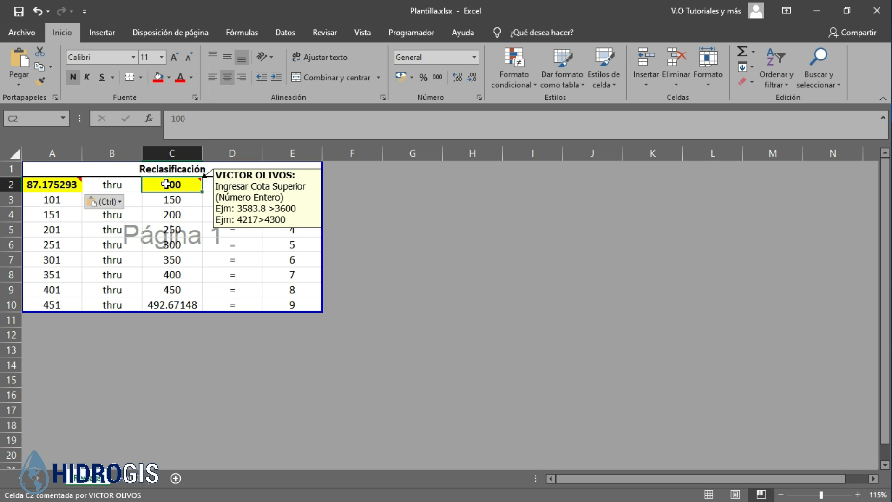
click(58, 199)
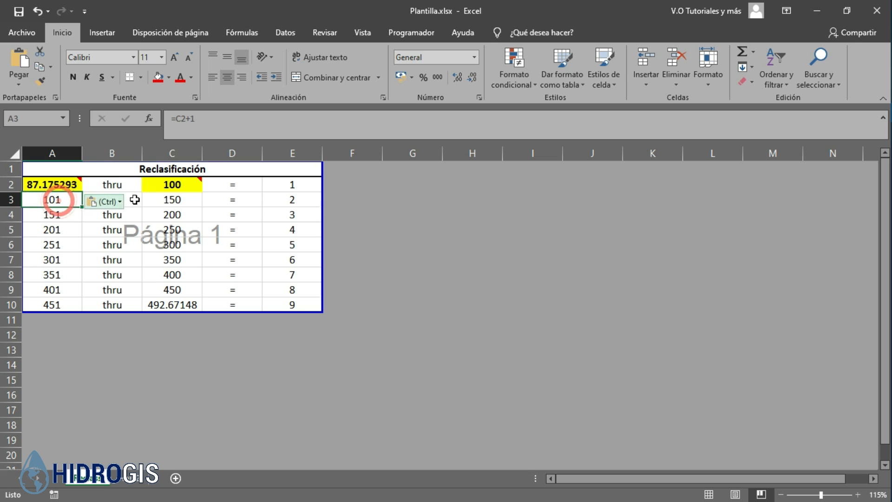
click(173, 198)
drag(59, 185, 274, 183)
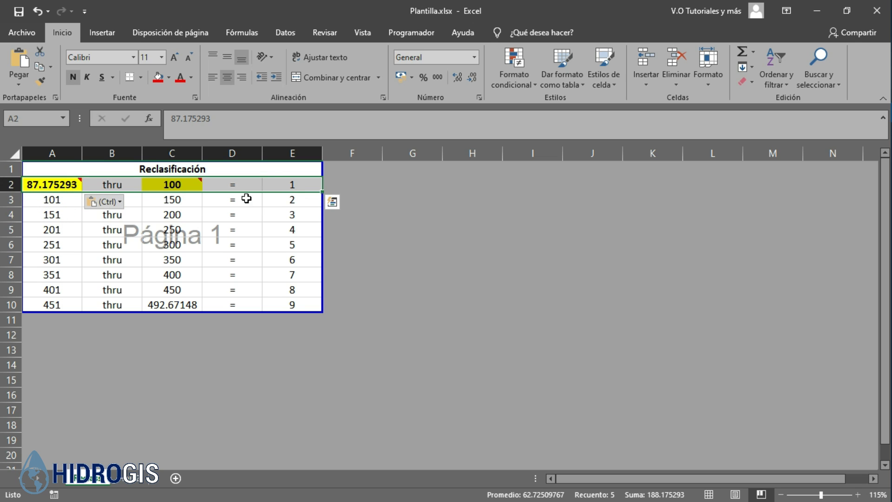
click(51, 201)
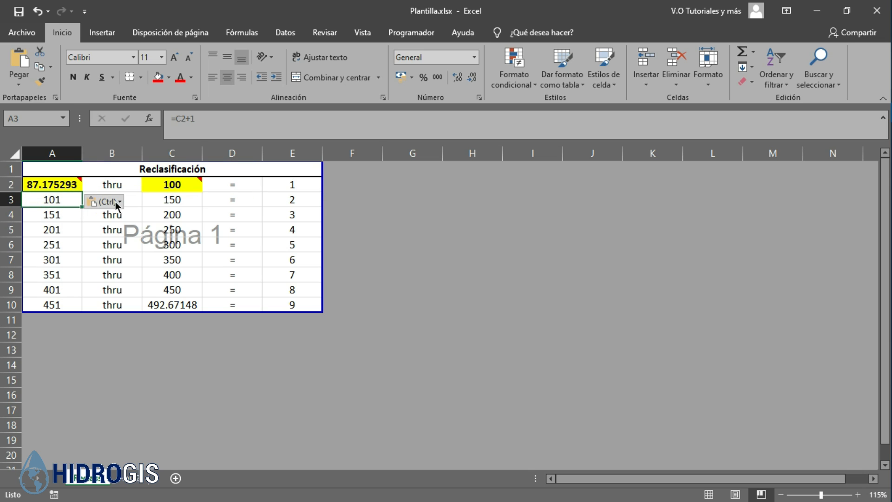
click(173, 198)
drag(51, 200, 279, 200)
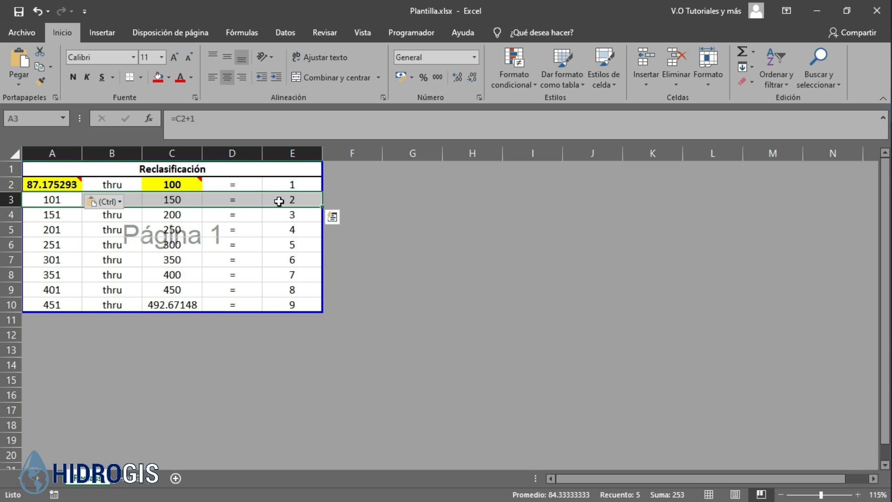
click(52, 215)
click(53, 228)
click(52, 244)
click(52, 259)
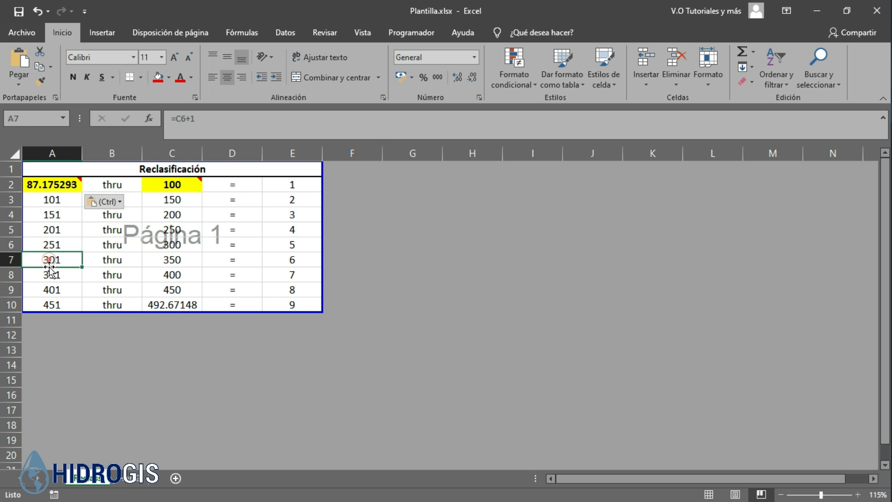
click(52, 274)
click(52, 289)
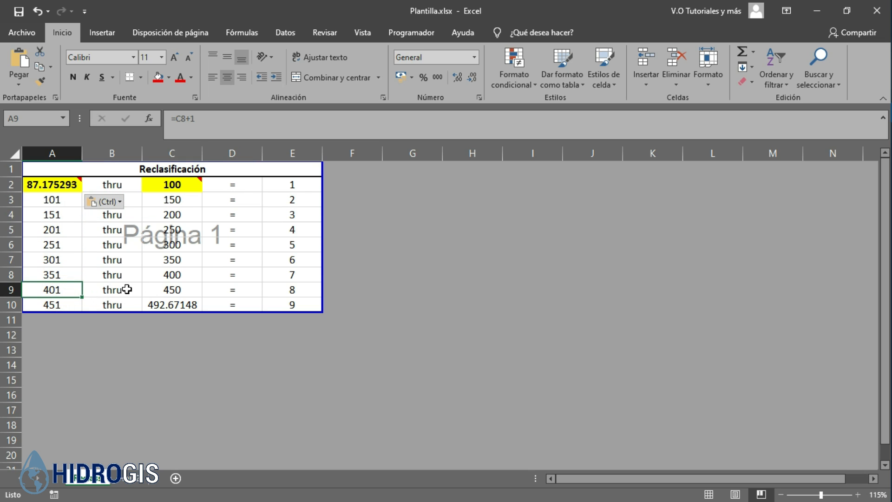
key(Down)
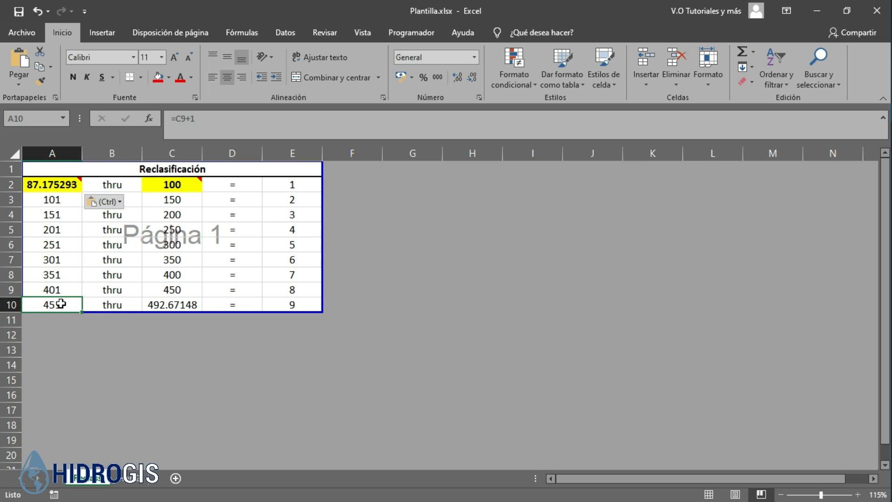
- Copy the Isoyetas raster's Máx value, 492.6714783, from QGIS and paste it into cell C10 of the Reclasificación table in Excel
click(168, 303)
key(alt+Tab)
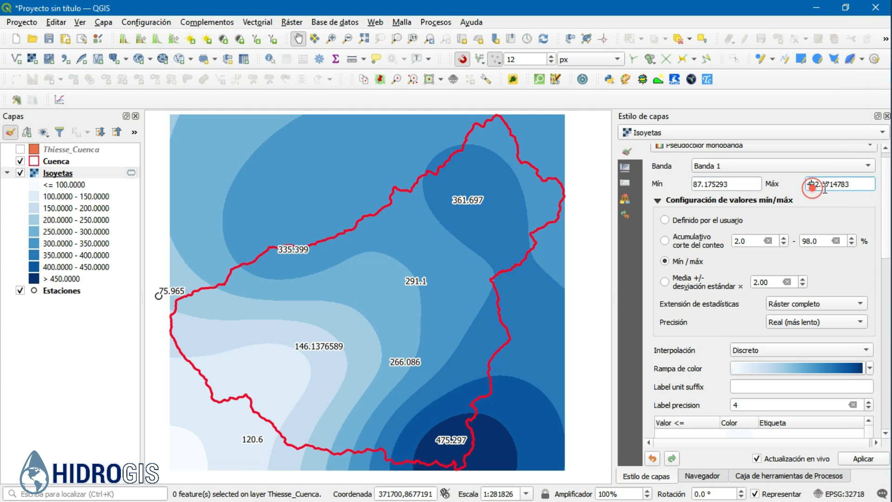
double_click(813, 184)
right_click(822, 184)
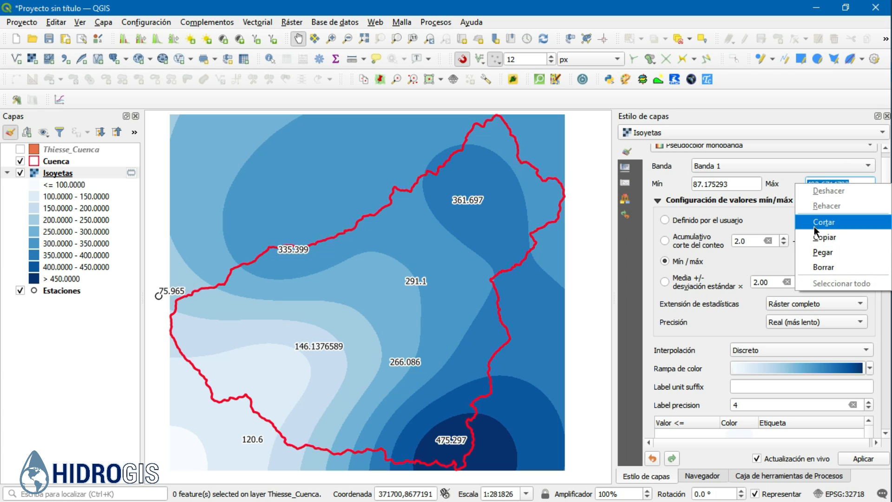
click(815, 237)
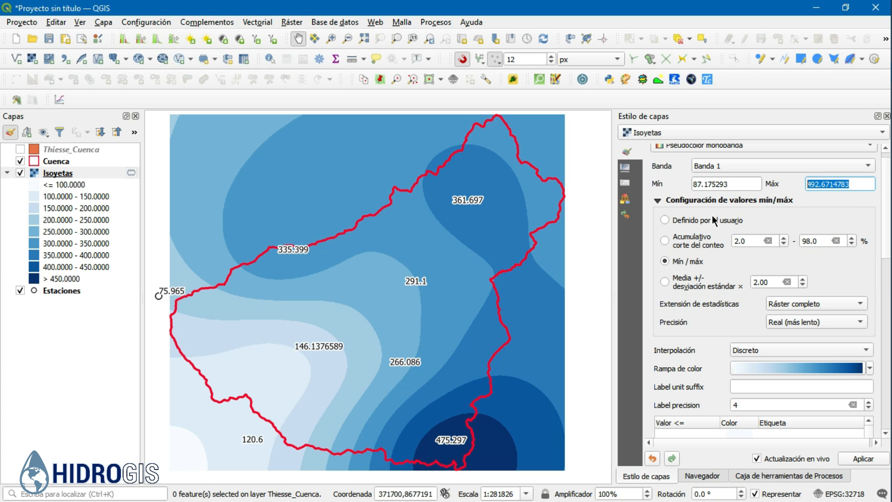
key(alt+Tab)
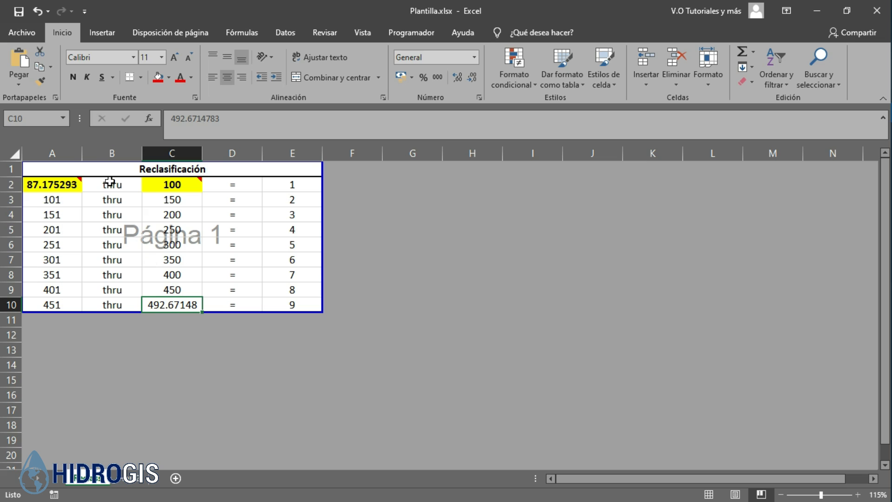
key(ctrl+v)
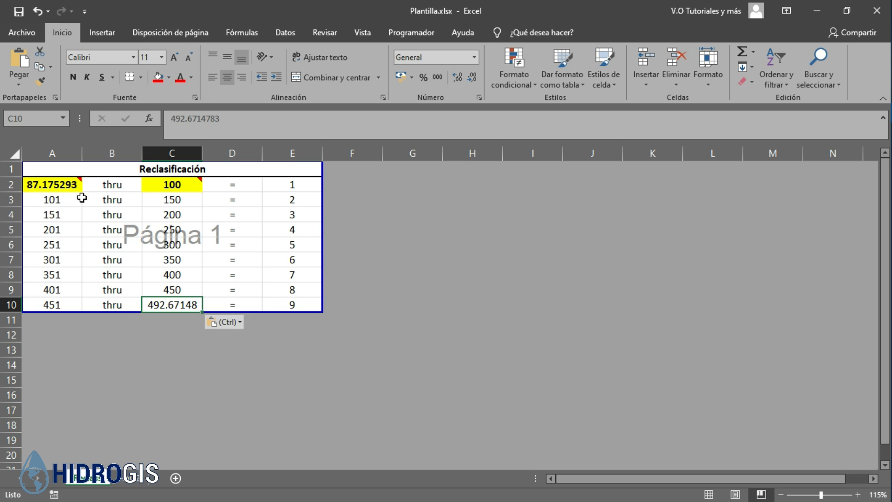
- Return to QGIS and search the processing toolbox for "r.rec", replacing the previous search
key(alt+Tab)
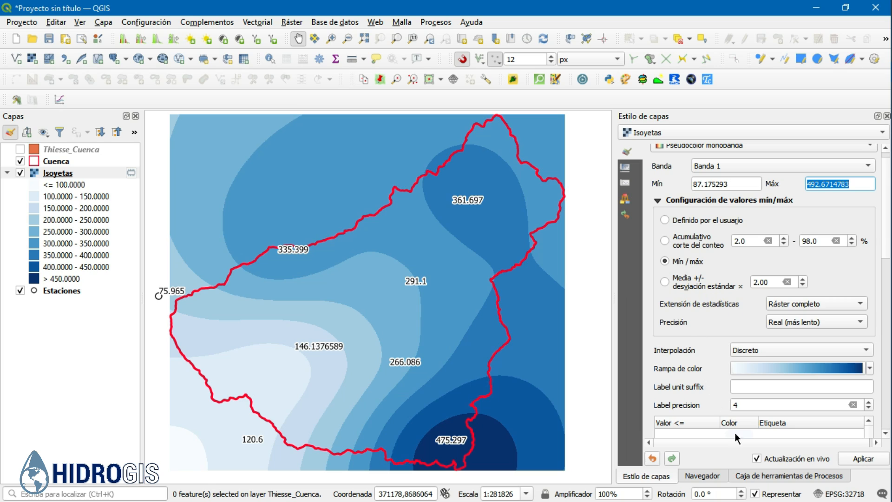
click(753, 477)
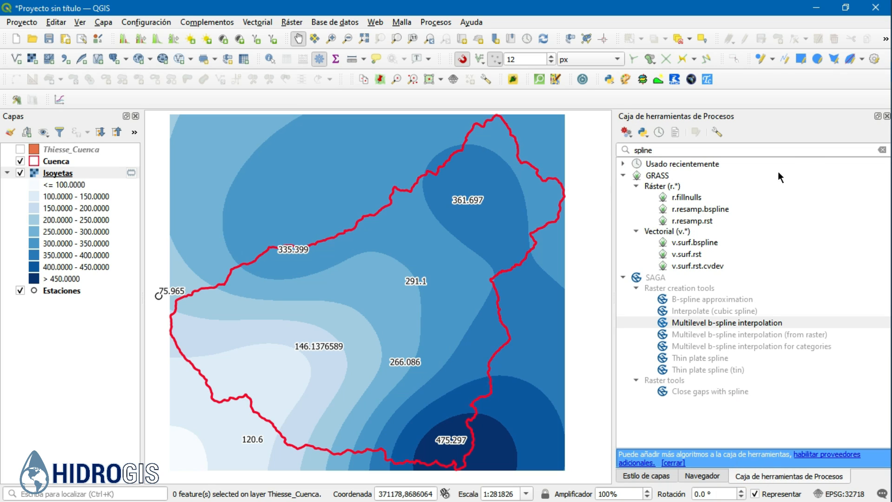
click(882, 149)
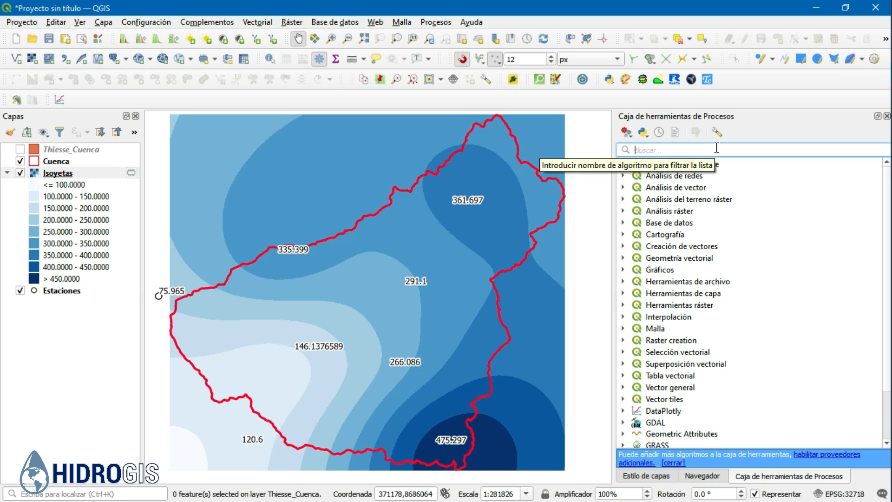
text(r.rec)
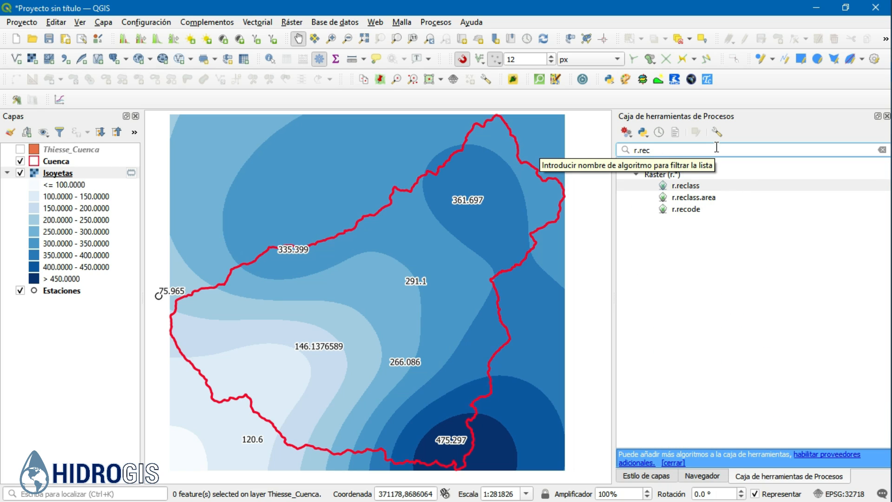
- Open the r.reclass tool for the Isoyetas raster, then switch to Excel and copy the Reclasificación rules in A2:E10
click(684, 188)
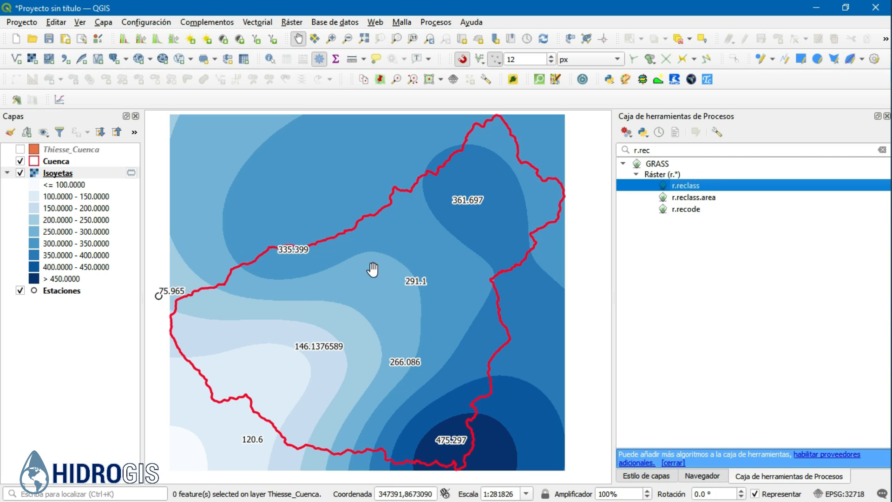
double_click(685, 184)
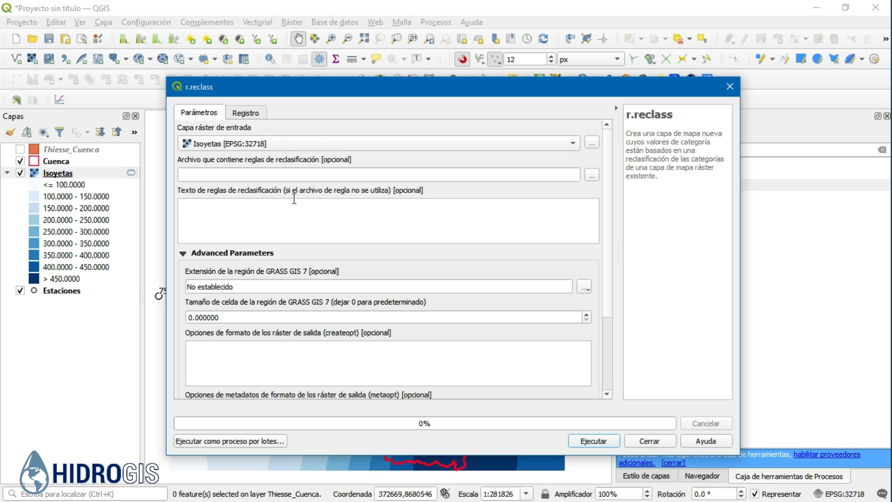
mouse_move(891, 140)
click(875, 117)
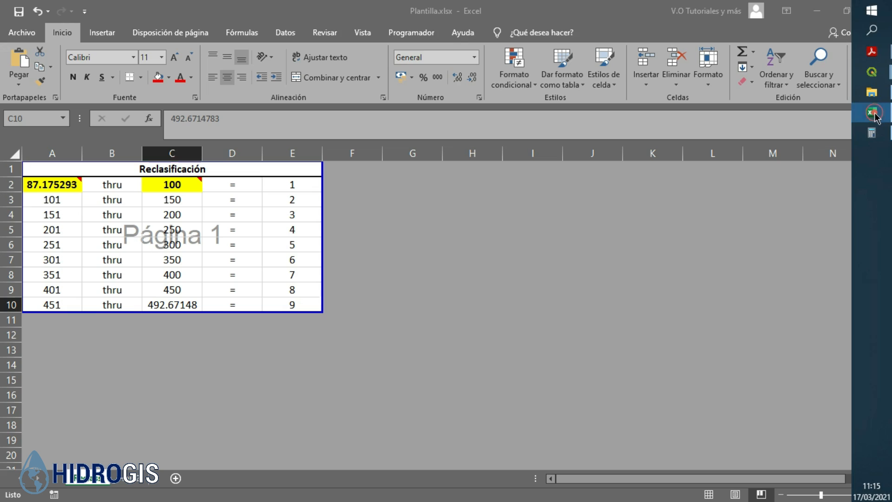
drag(54, 186, 275, 299)
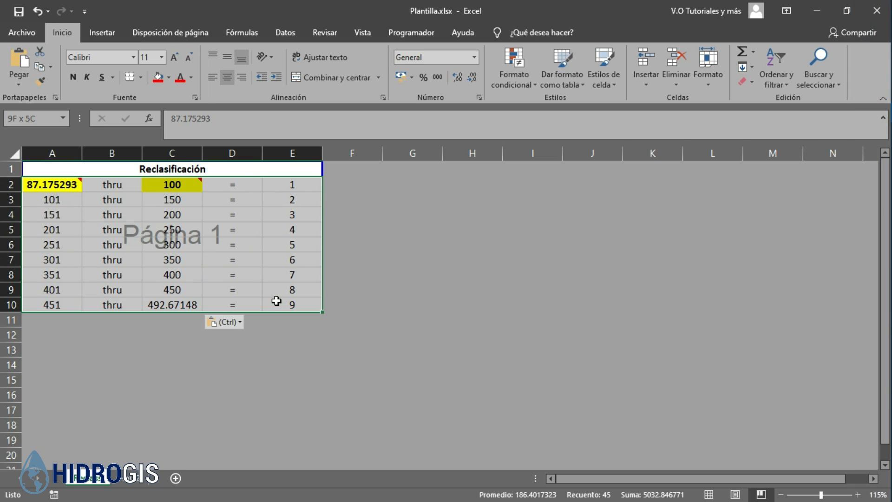
right_click(176, 235)
click(219, 213)
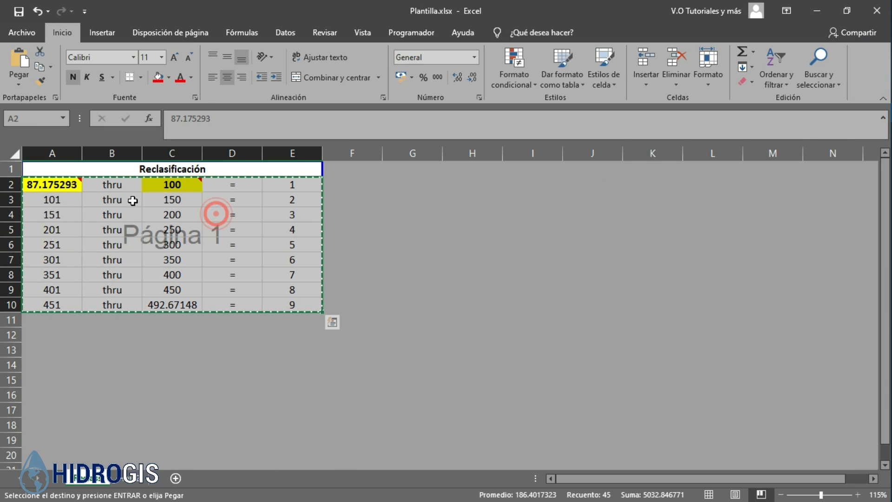
- Back in QGIS, paste the copied rules into the r.reclass rules text and check the pasted lines
click(817, 11)
click(282, 219)
right_click(281, 219)
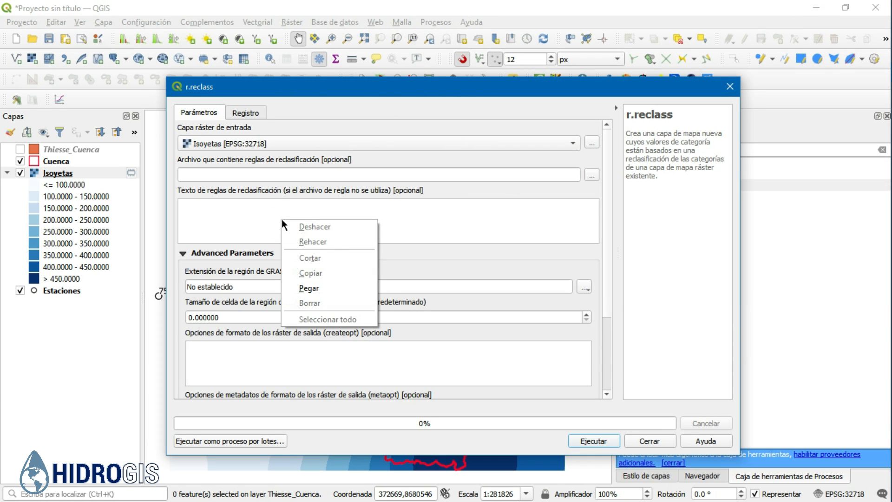
click(309, 286)
scroll(237, 225, up, 3)
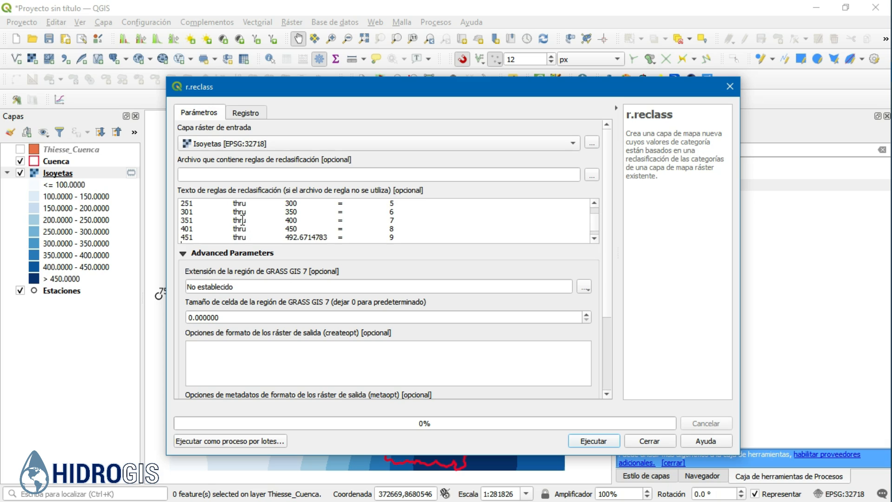
scroll(238, 224, up, 1)
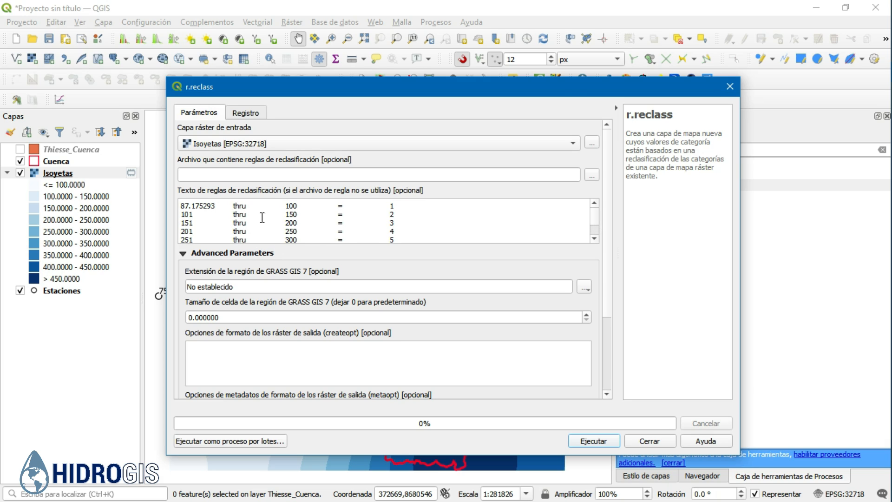
scroll(538, 239, down, 1)
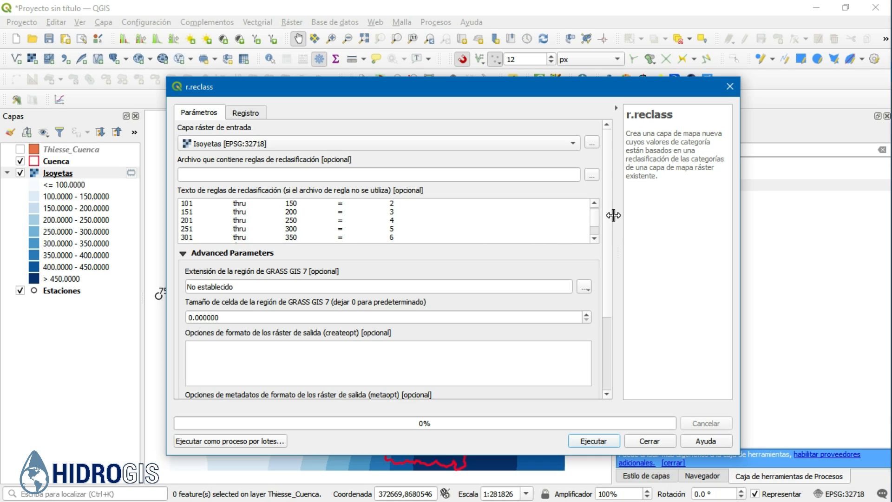
- Run r.reclass on Isoyetas with a temporary output file that opens after execution, and close the tool
drag(606, 217, 578, 272)
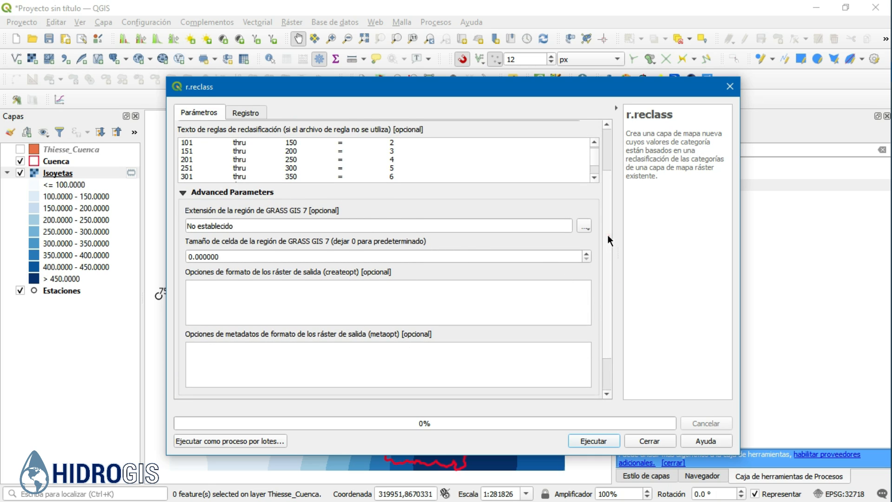
scroll(604, 234, down, 2)
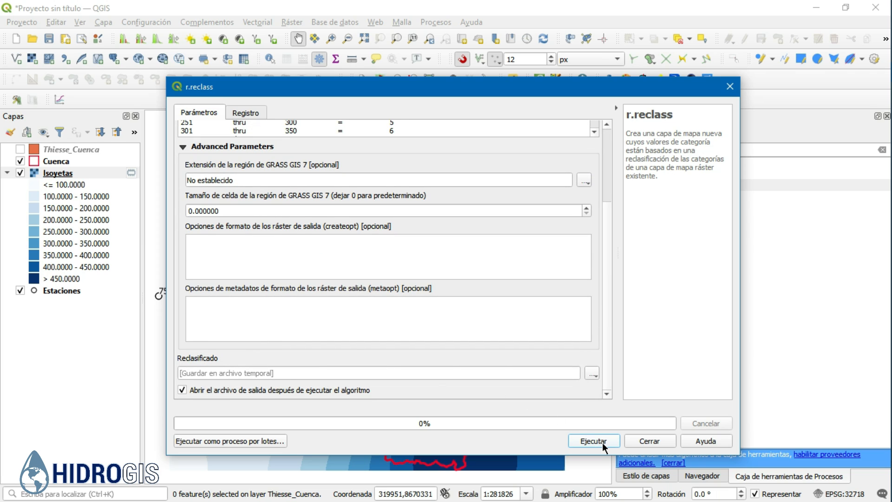
click(595, 441)
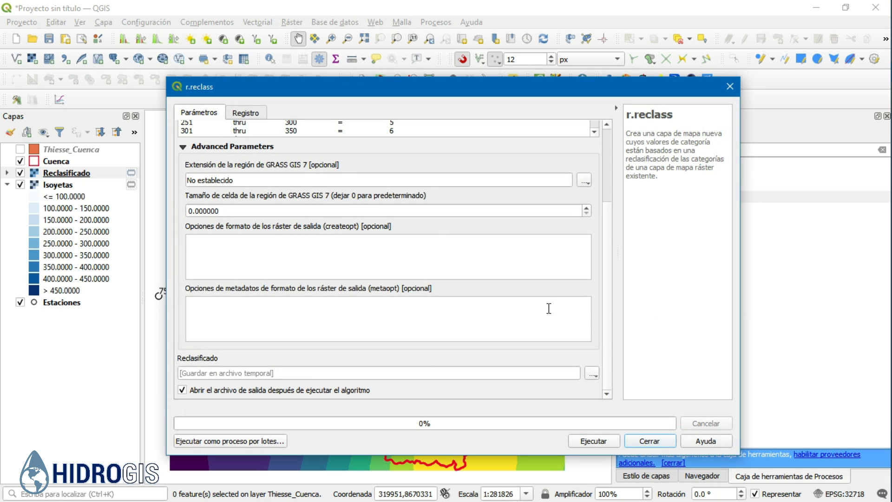
click(648, 442)
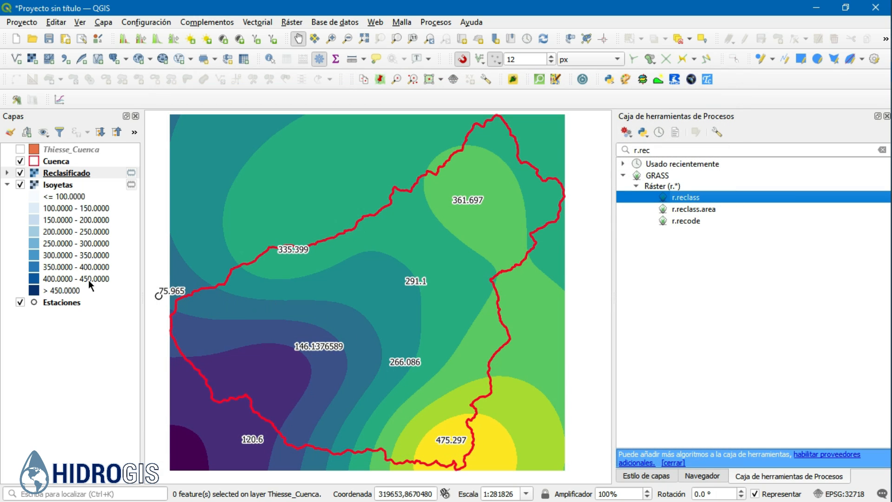
- Collapse the Isoyetas legend, check the class legend of Reclasificado and collapse it too
click(7, 184)
click(7, 174)
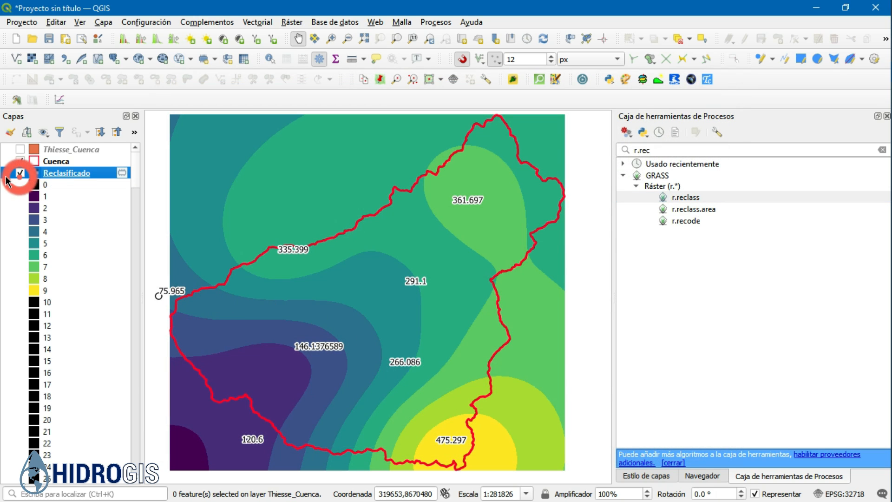
click(7, 173)
click(7, 173)
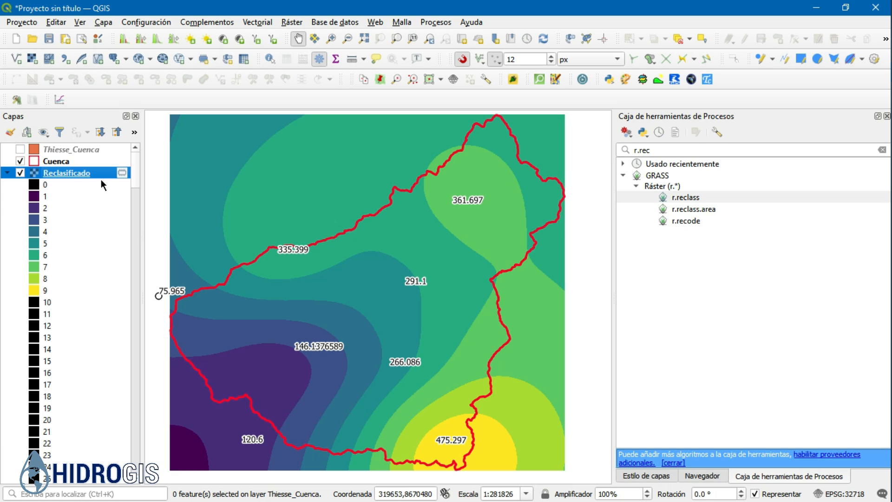
click(6, 173)
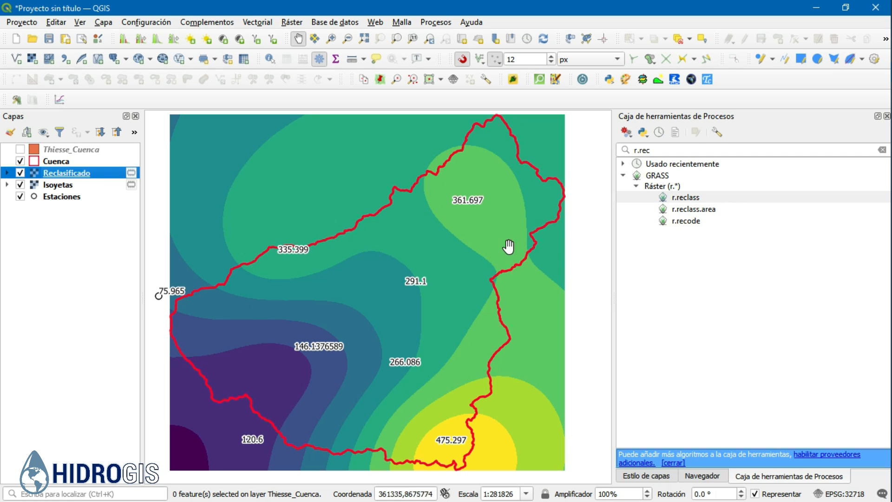
- Rename the Reclasificado layer as Reclass_Isoyetas
right_click(77, 163)
click(54, 176)
right_click(54, 175)
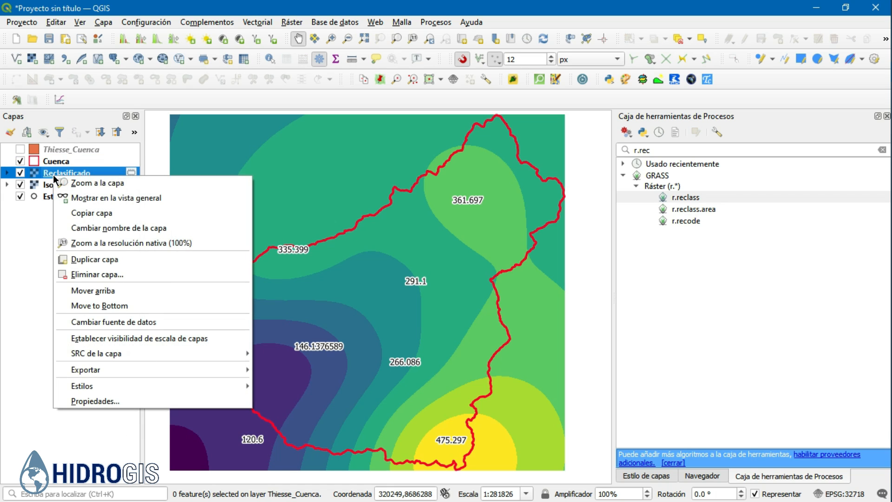
click(84, 227)
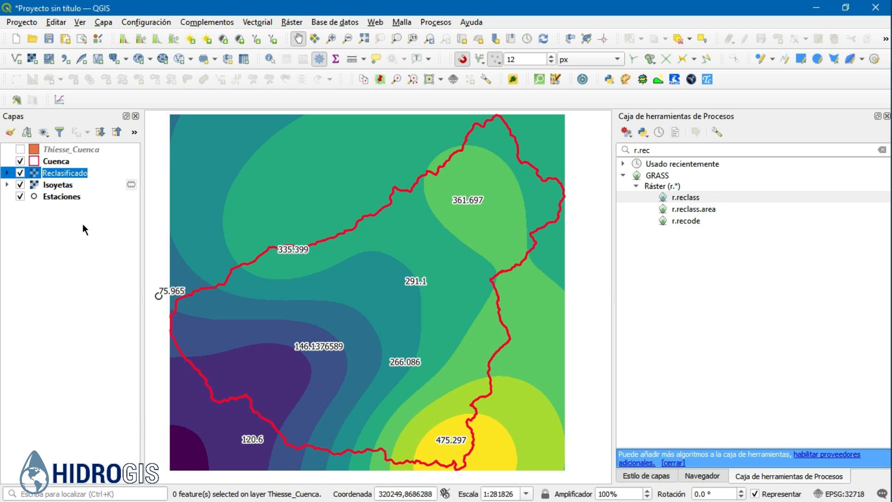
text(Reclass)
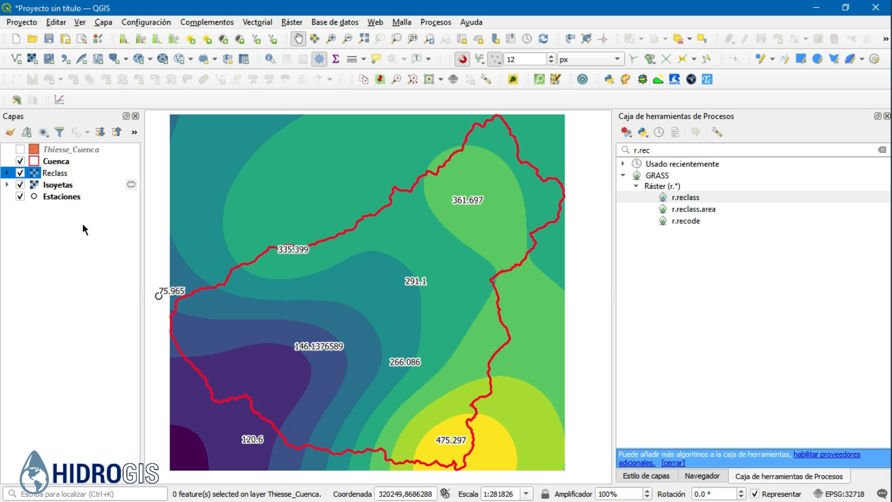
text(_Isoyetas)
key(Return)
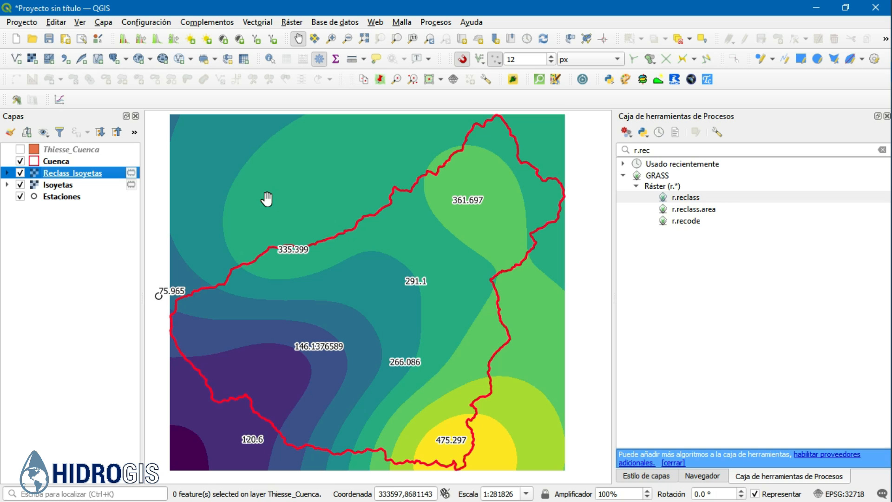
- Polygonize band 1 of Reclass_Isoyetas into a temporary vector layer with the class field named GRIDCODE
click(292, 22)
click(441, 141)
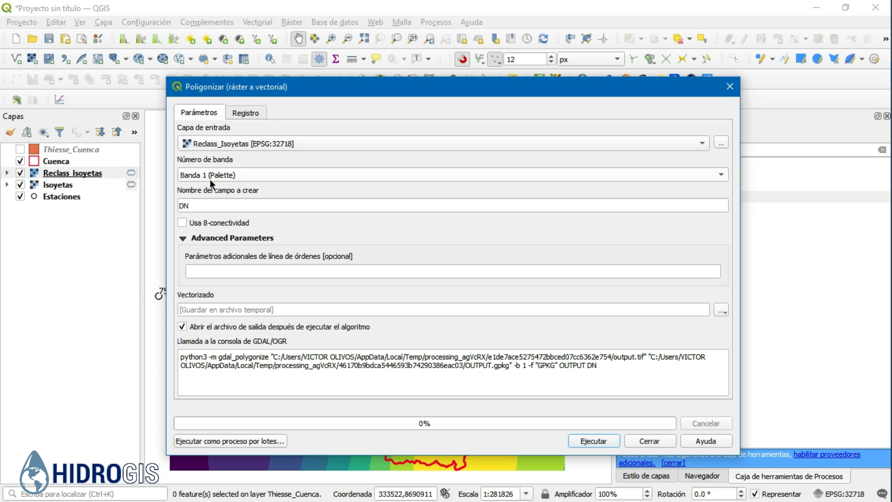
click(201, 206)
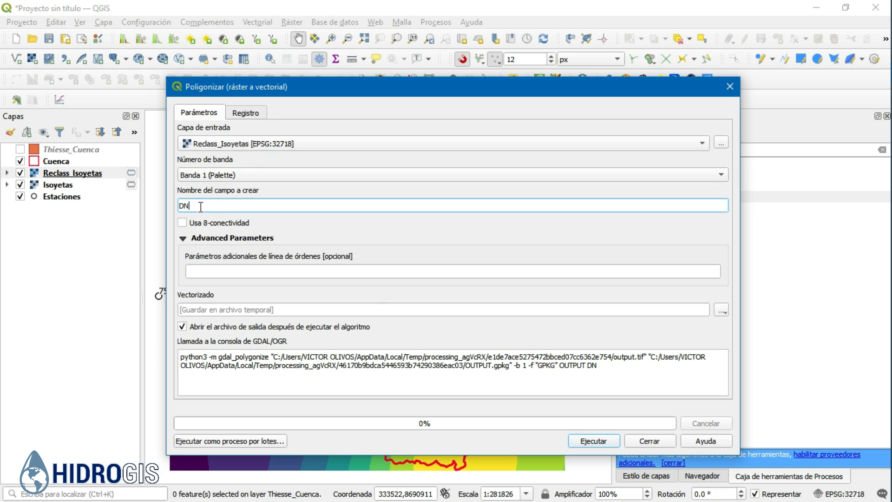
double_click(201, 205)
text(GRIDCODE)
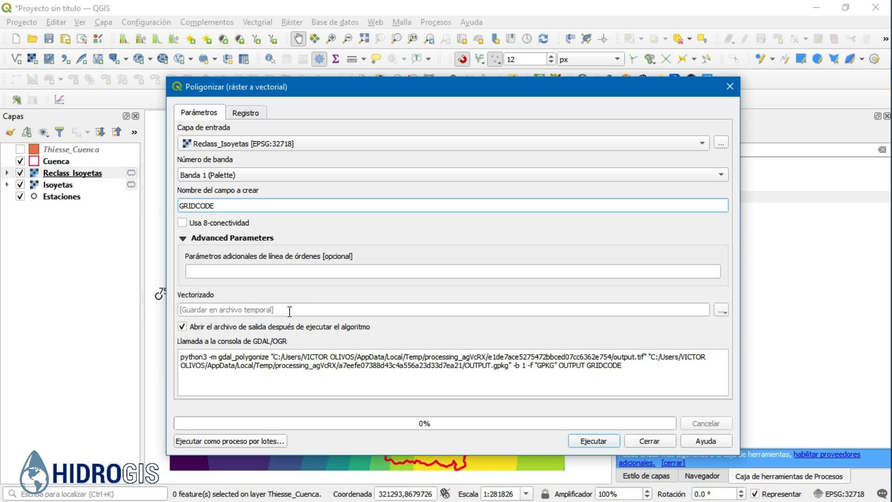
click(594, 440)
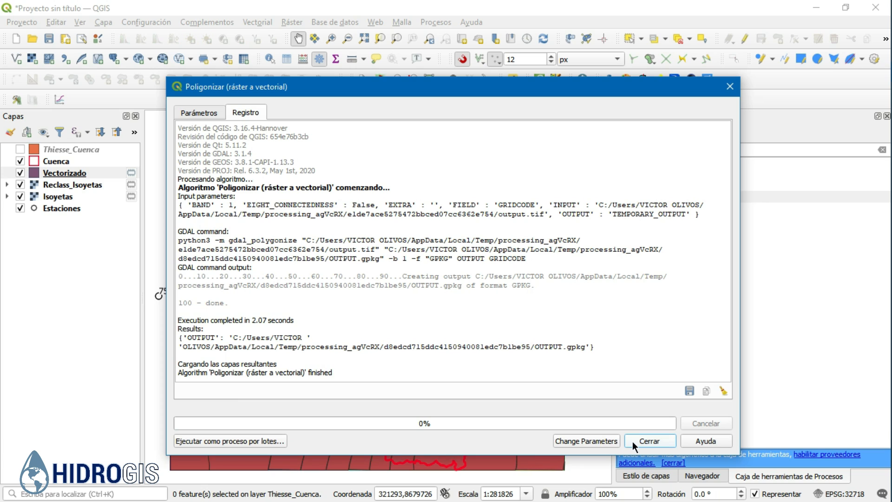
click(646, 440)
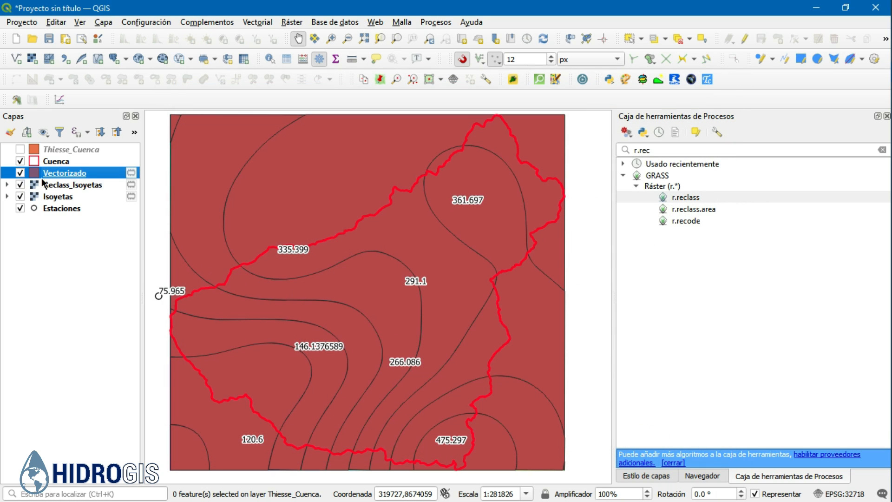
- Open the attribute table of the Vectorizado layer and sort its rows ascending by GRIDCODE
right_click(56, 174)
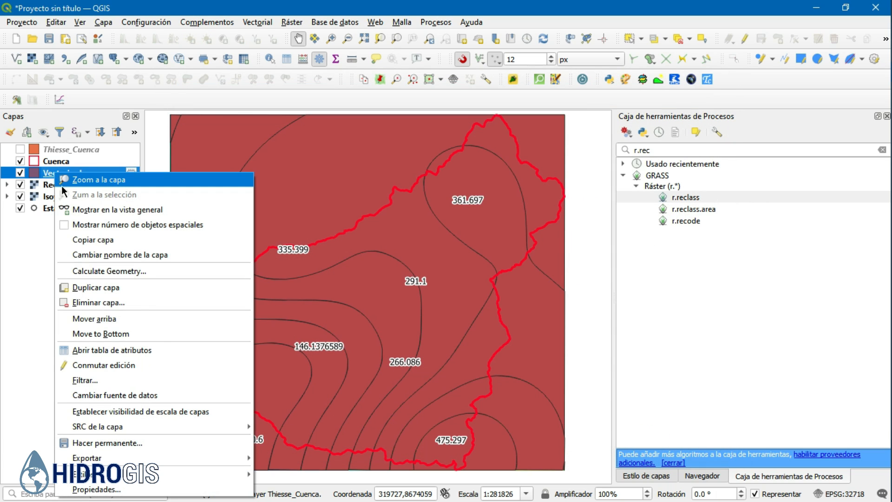
click(102, 352)
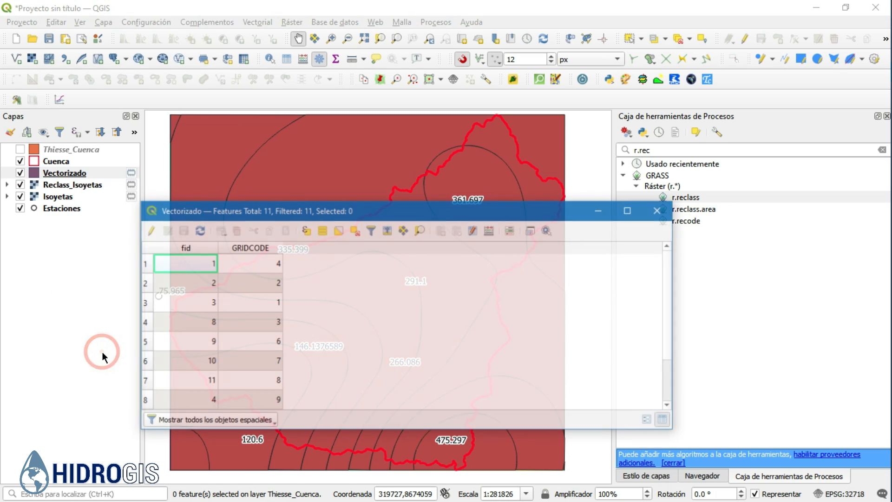
click(255, 248)
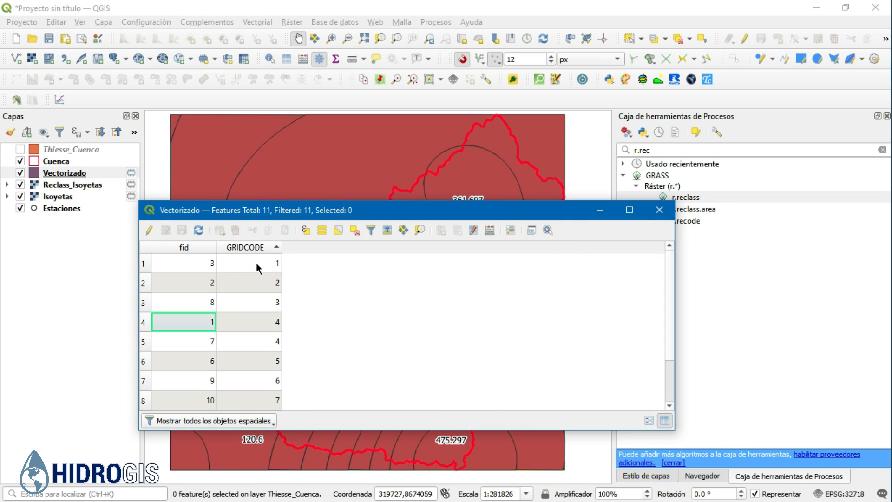
scroll(254, 263, down, 1)
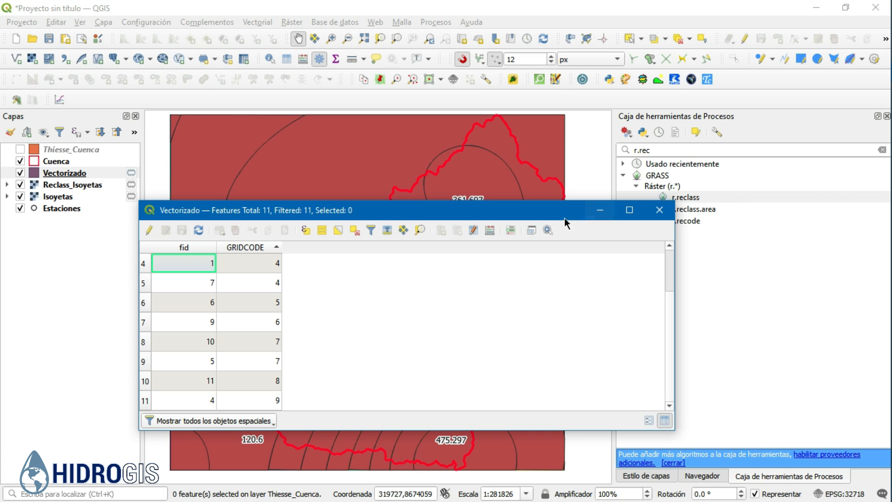
drag(532, 201, 532, 101)
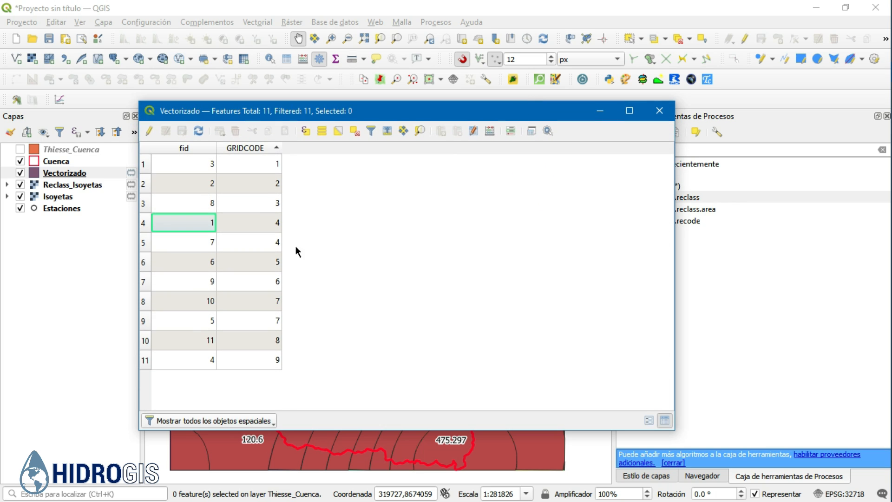
- Examine the GRIDCODE values row by row for repeated classes, and close the attribute table
click(267, 164)
click(264, 182)
click(266, 224)
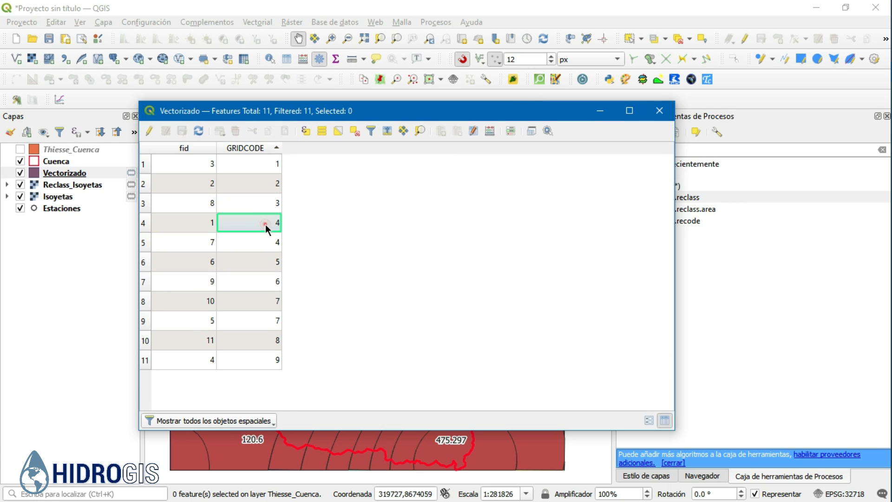
click(263, 241)
click(259, 262)
click(259, 281)
click(258, 301)
click(256, 327)
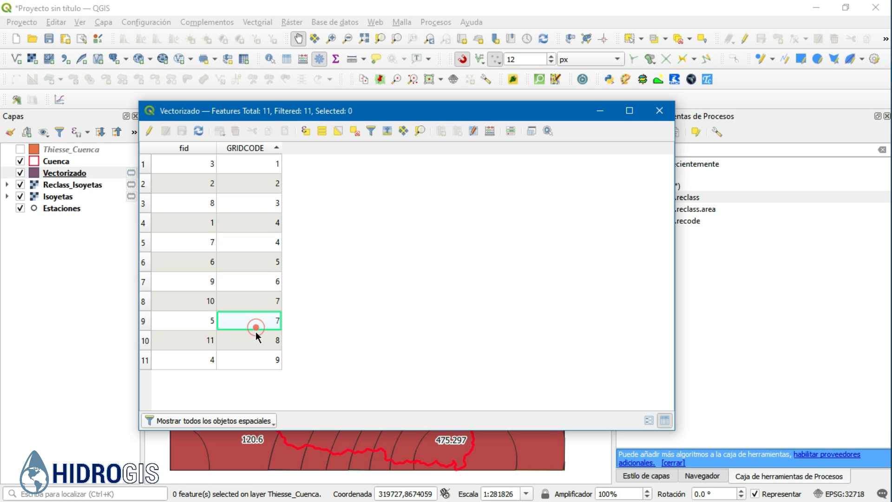
click(256, 346)
click(656, 112)
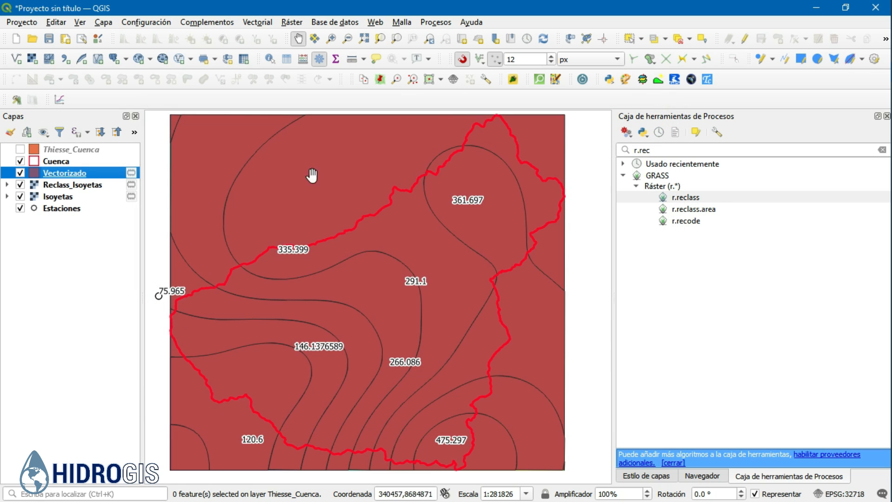
click(61, 198)
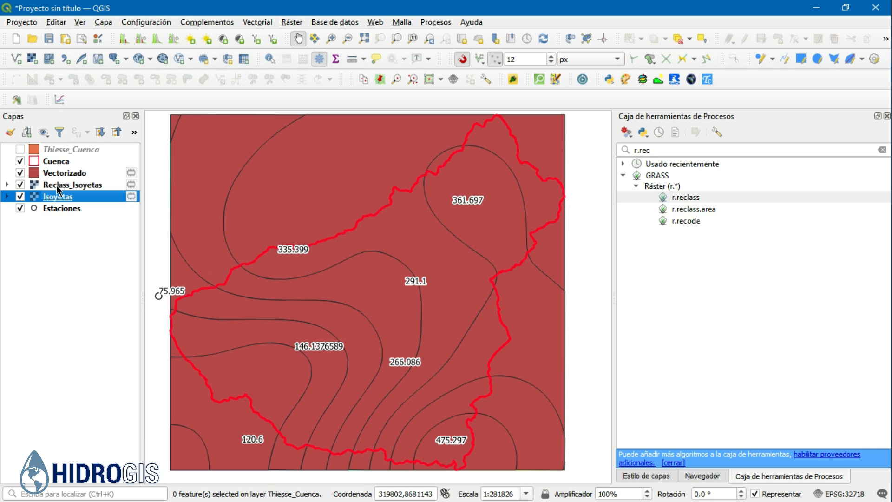
click(60, 185)
click(54, 177)
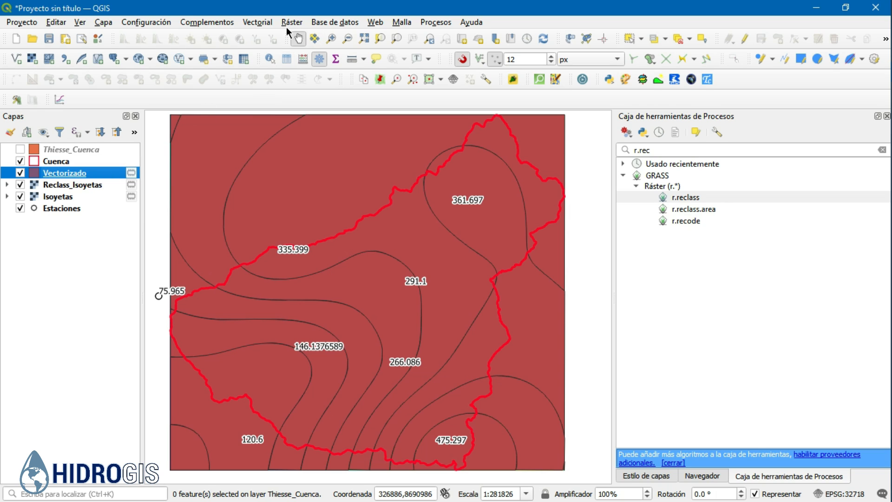
- Set up a Clip operation with Vectorizado as the input layer and Cuenca as the overlay layer
click(258, 23)
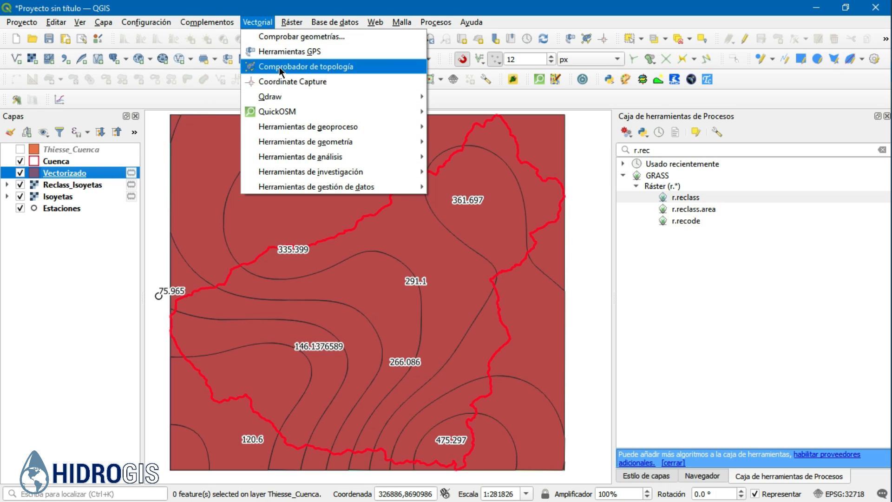
mouse_move(305, 130)
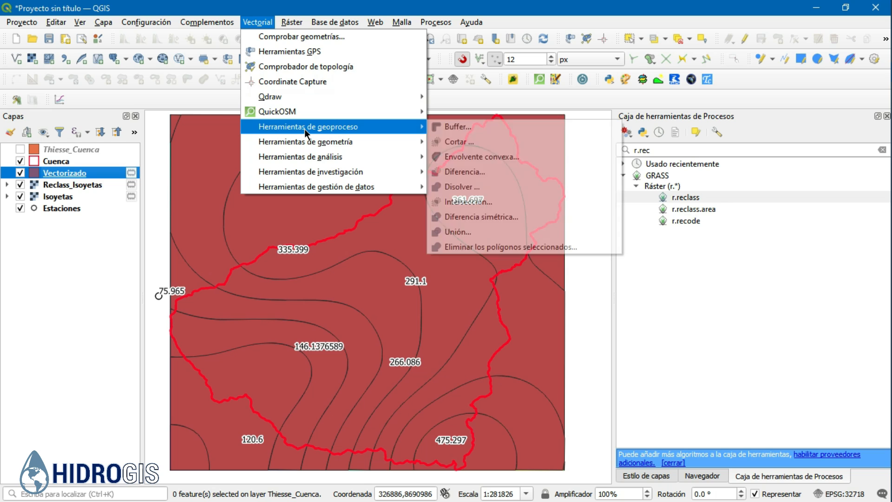
click(442, 140)
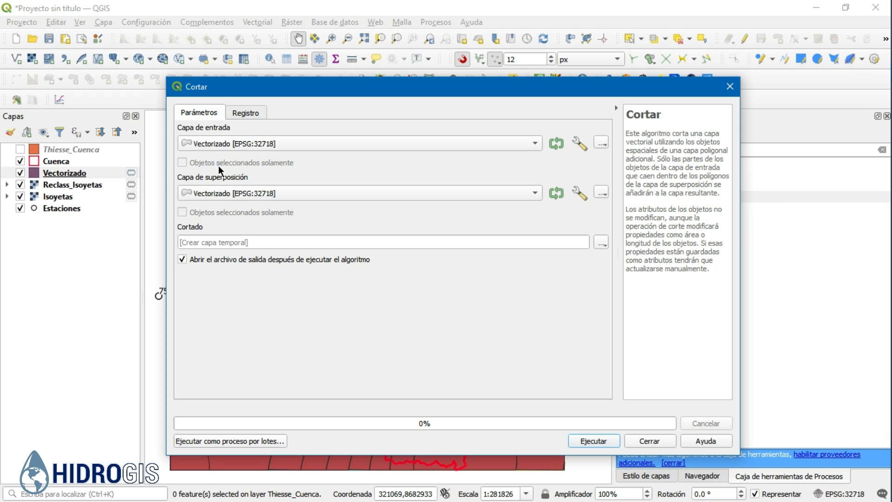
click(227, 191)
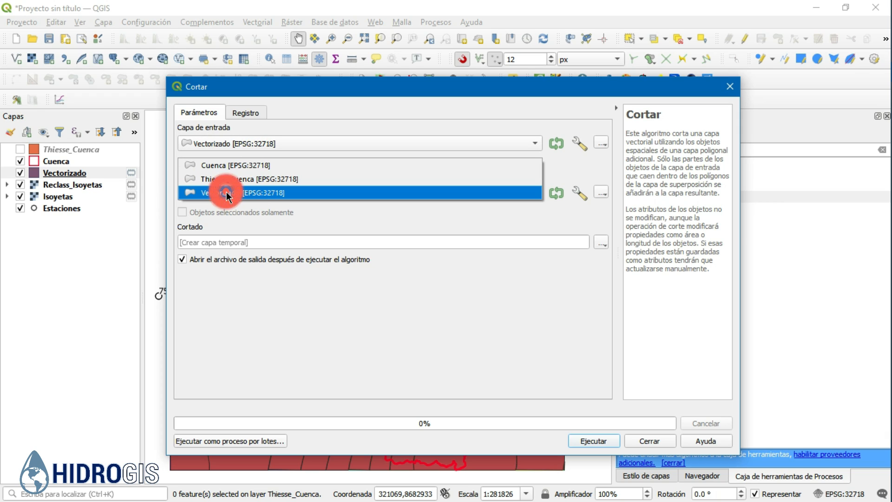
click(216, 168)
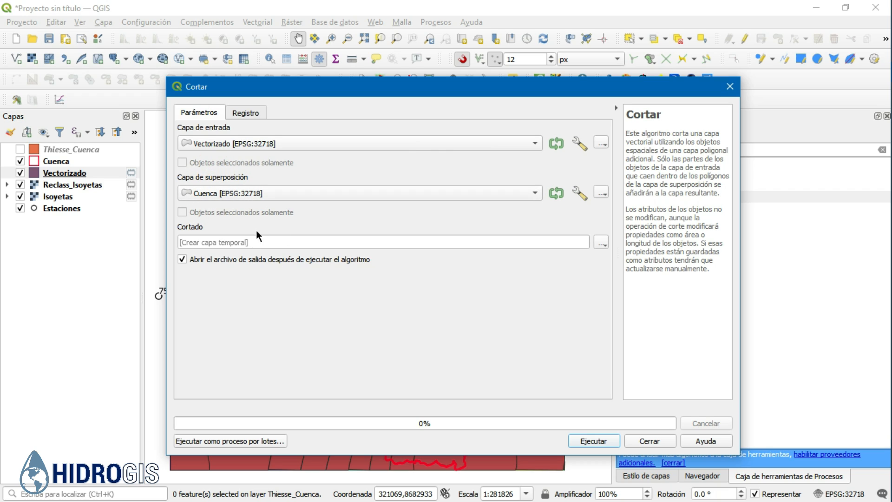
- Set the clip output to the shapefile Area_Isoyetas in the Shapefile folder, run the clip and close its dialog
click(598, 243)
click(609, 268)
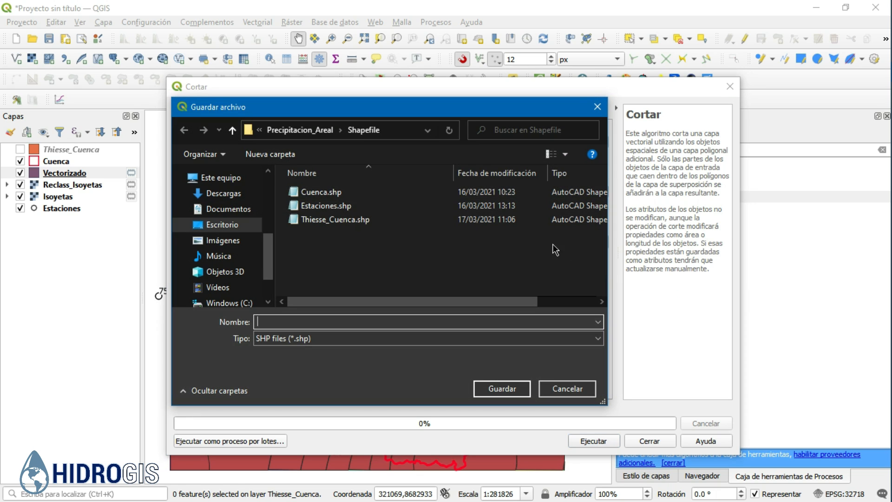
click(311, 317)
text(Area_Isoyetas)
click(496, 389)
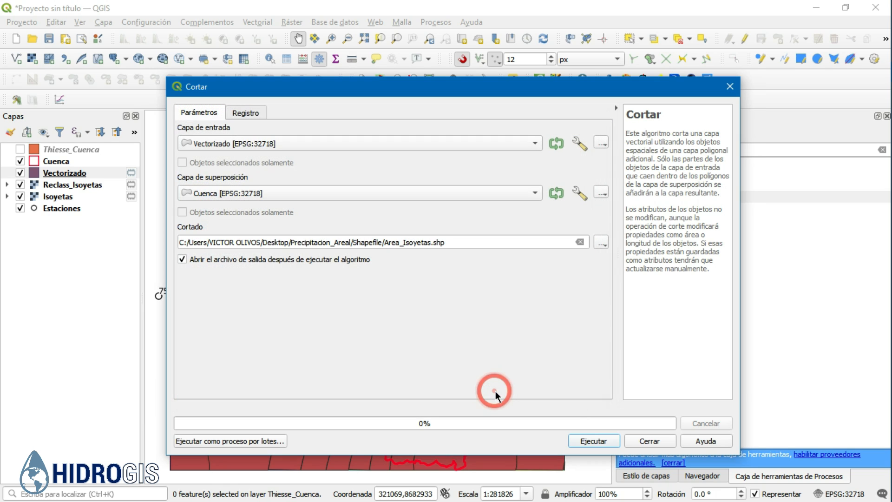
click(588, 440)
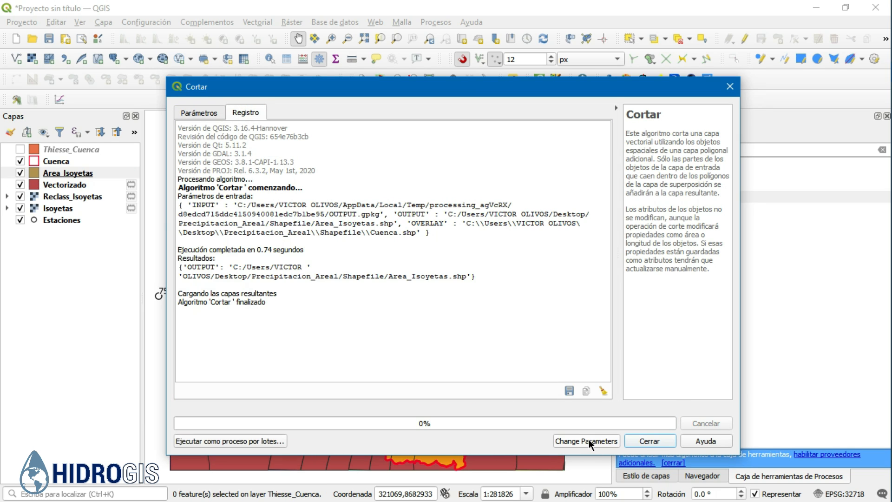
click(649, 439)
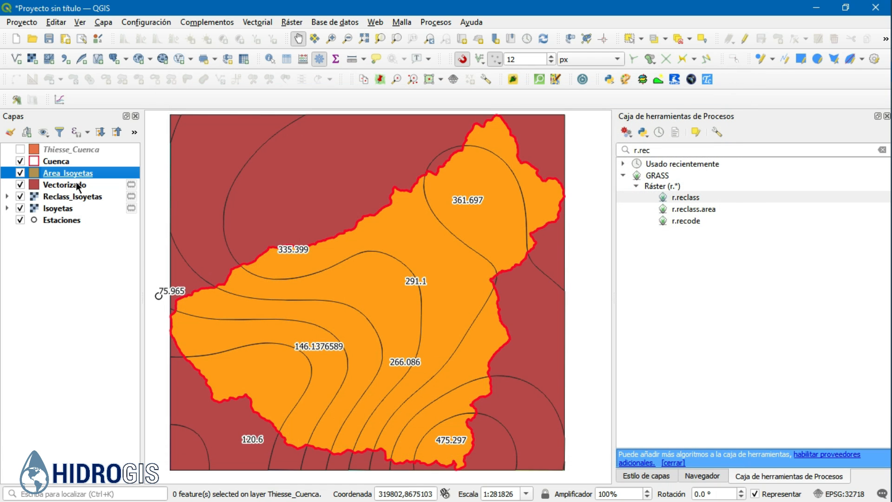
- Hide the Vectorizado layer to inspect the clipped Area_Isoyetas, show it again, and open the layer options of Vectorizado
click(20, 185)
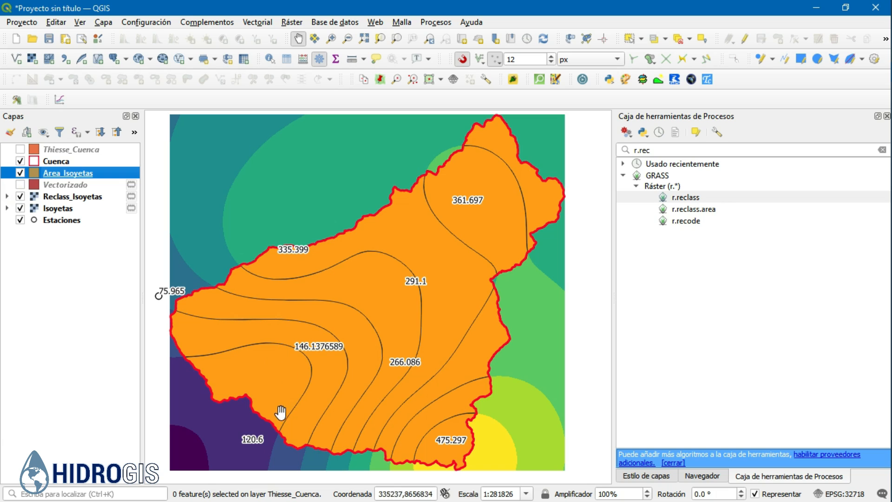
click(61, 184)
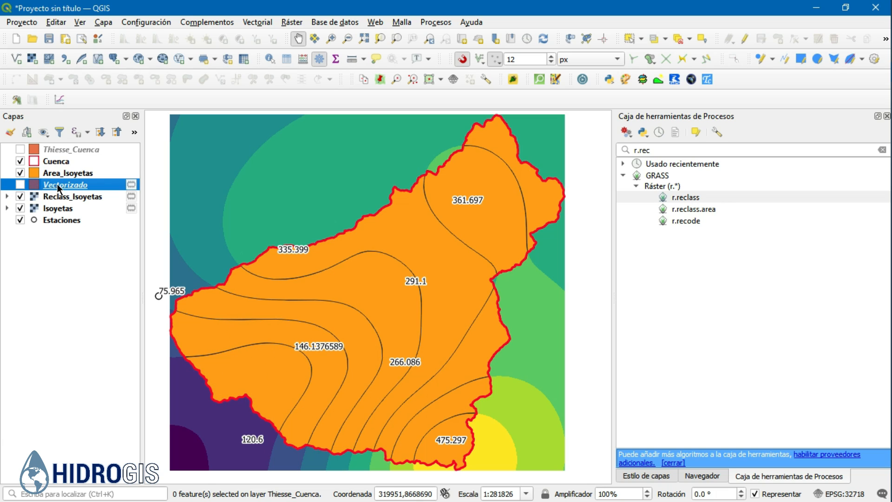
click(20, 184)
right_click(51, 185)
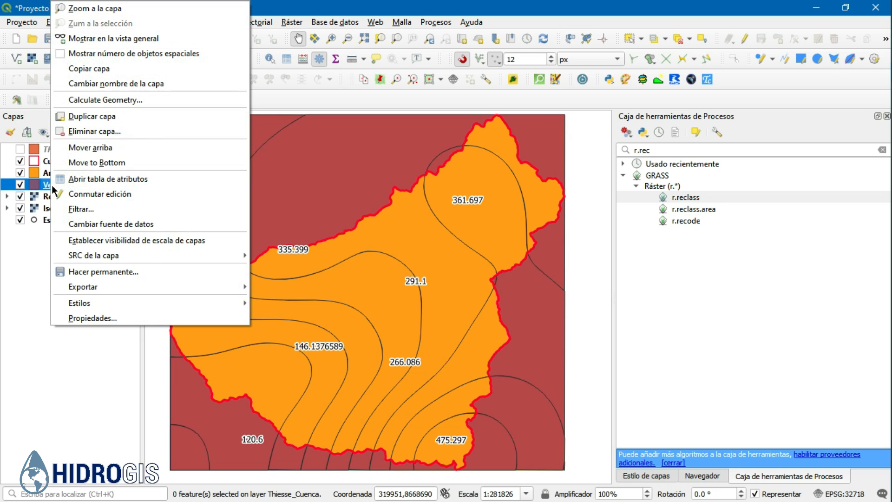
- Remove the Vectorizado layer from the project and accept the removal
click(75, 132)
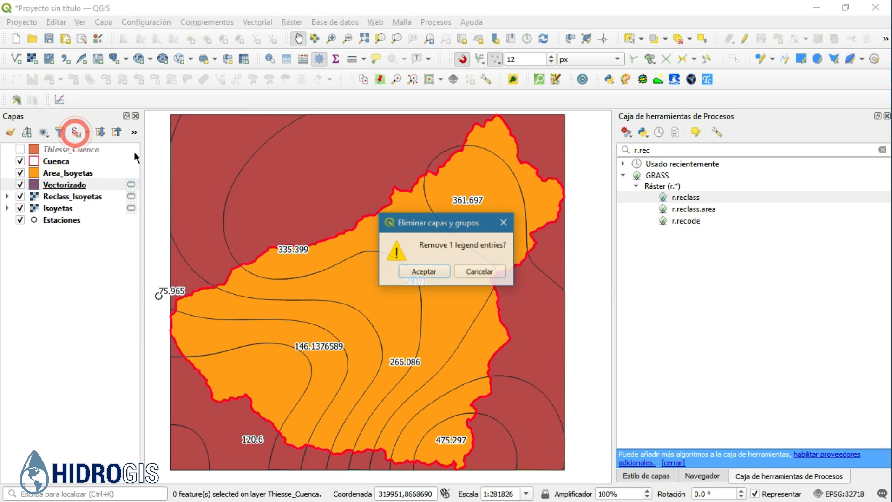
click(424, 274)
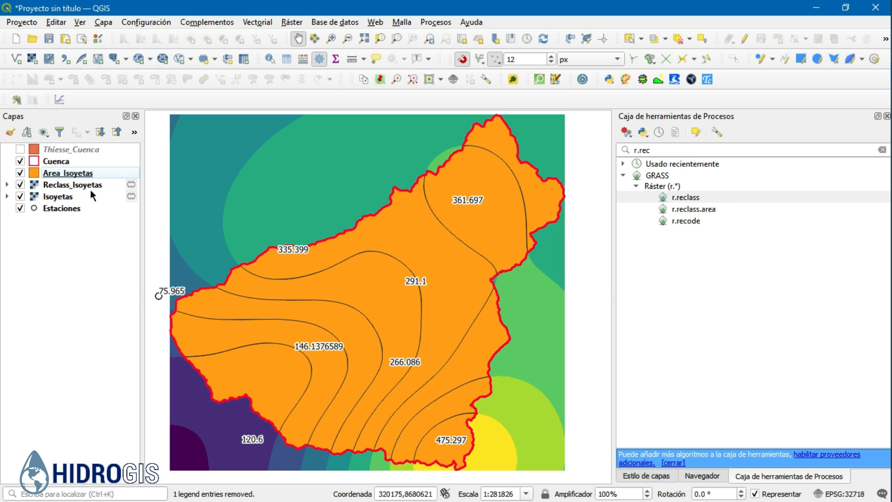
- Set up a raster clip by mask layer with Isoyetas as the input layer and Cuenca as the mask layer
click(58, 197)
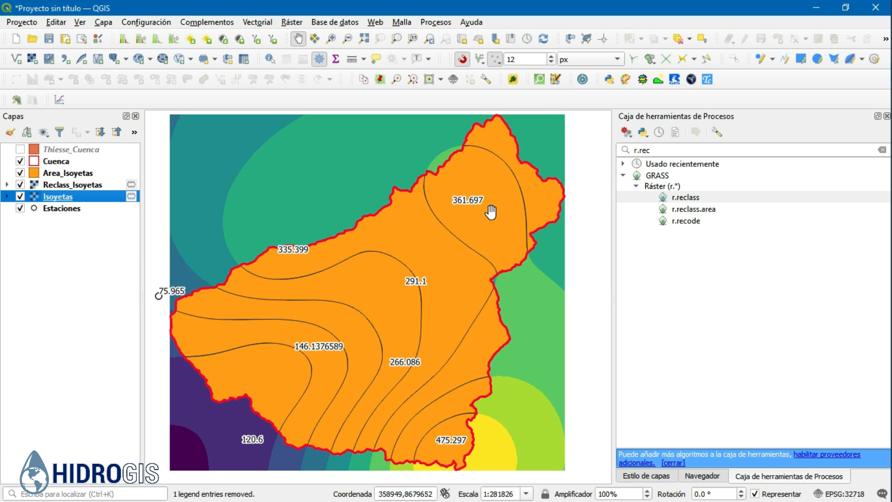
click(289, 21)
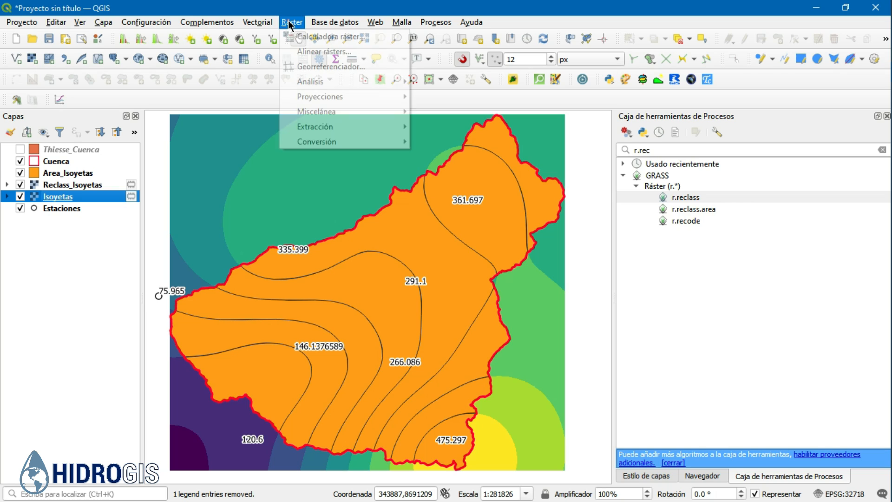
mouse_move(325, 126)
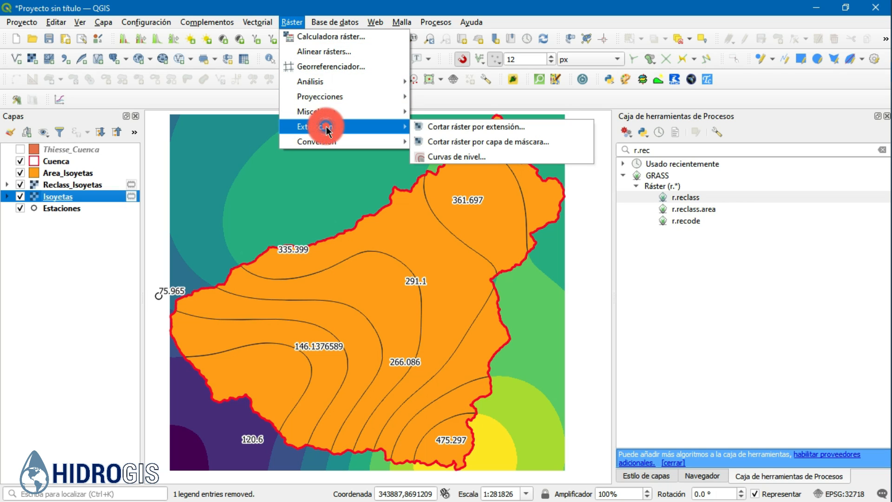
click(457, 142)
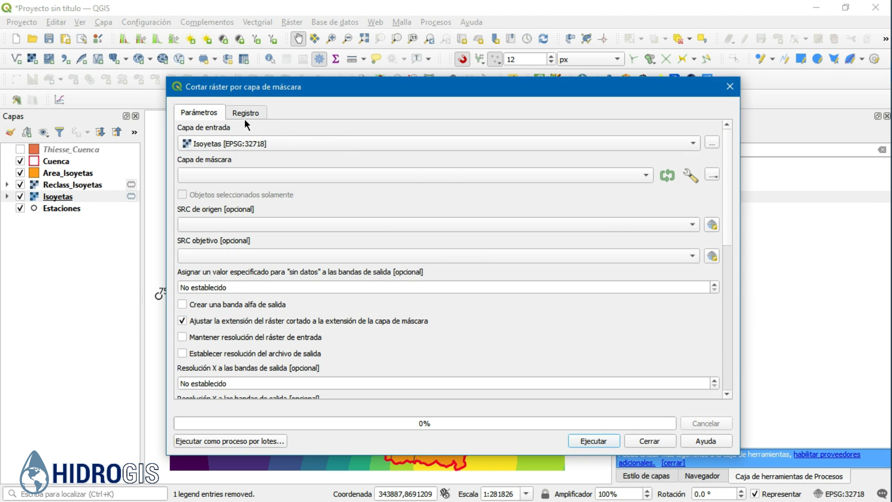
click(225, 171)
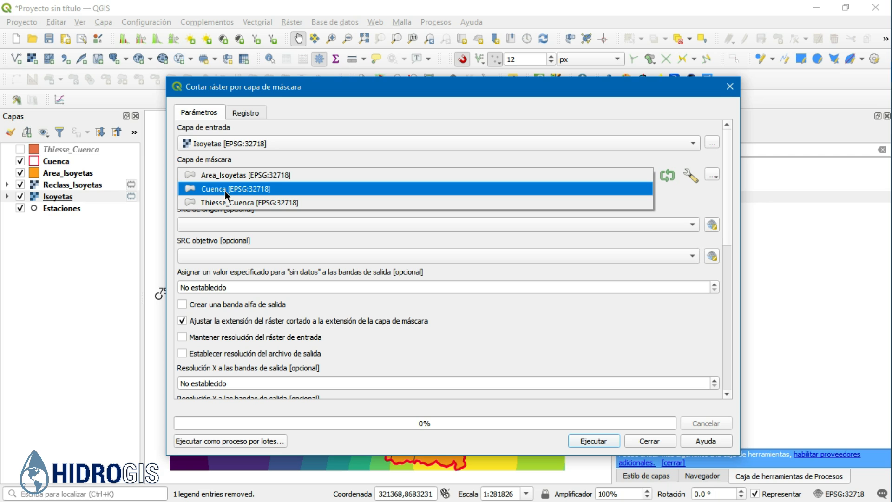
click(225, 189)
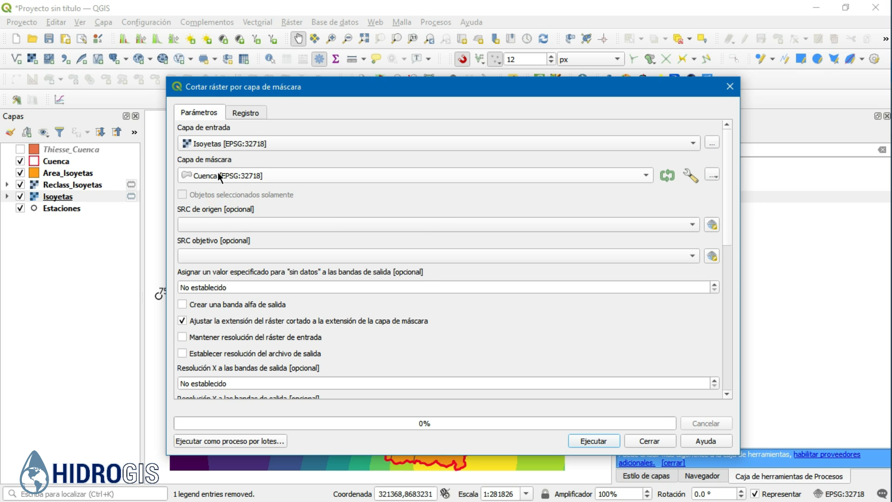
- Save the clipped output as Isoyetas_Cuenca.tif in the Precipitacion_Areal Raster folder and run the clip
scroll(718, 331, down, 15)
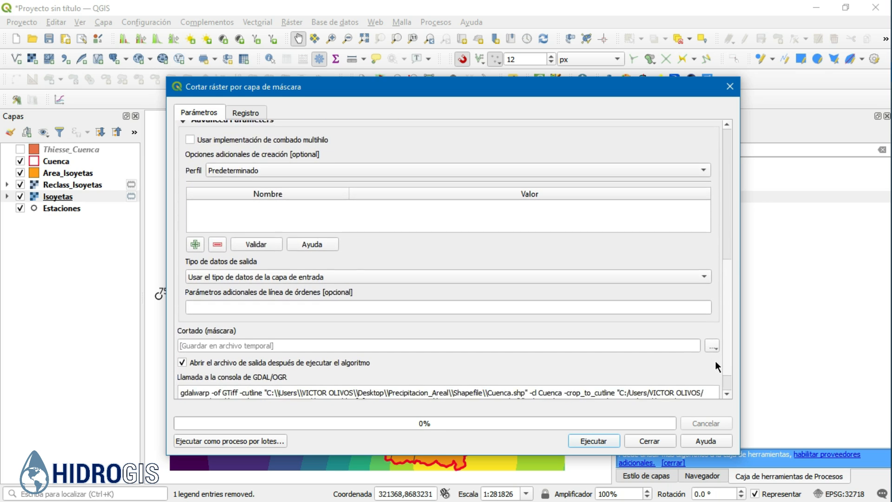
scroll(715, 365, down, 2)
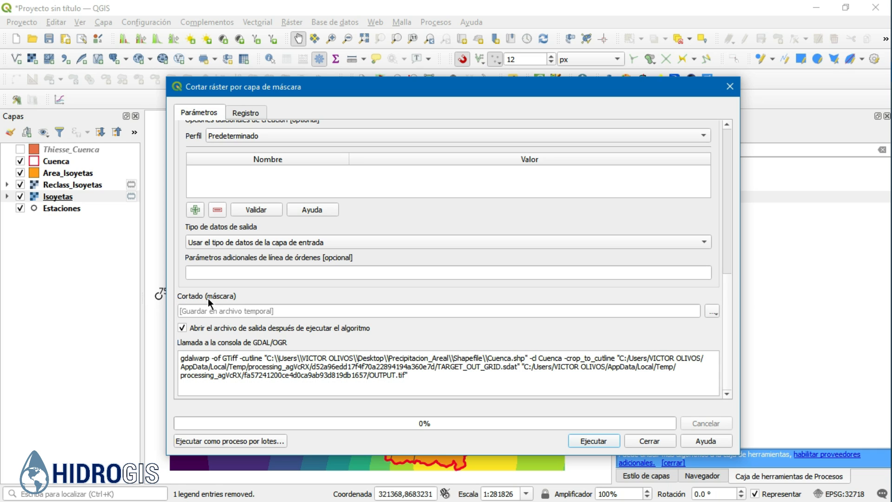
click(715, 312)
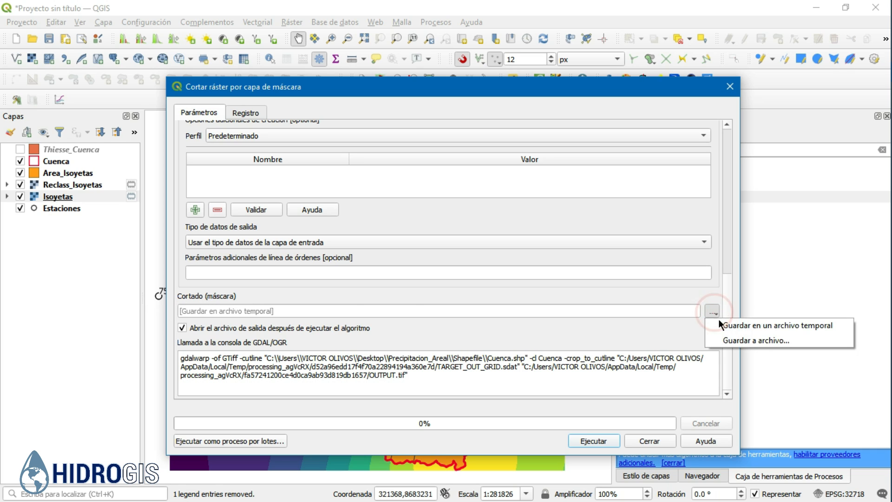
click(728, 339)
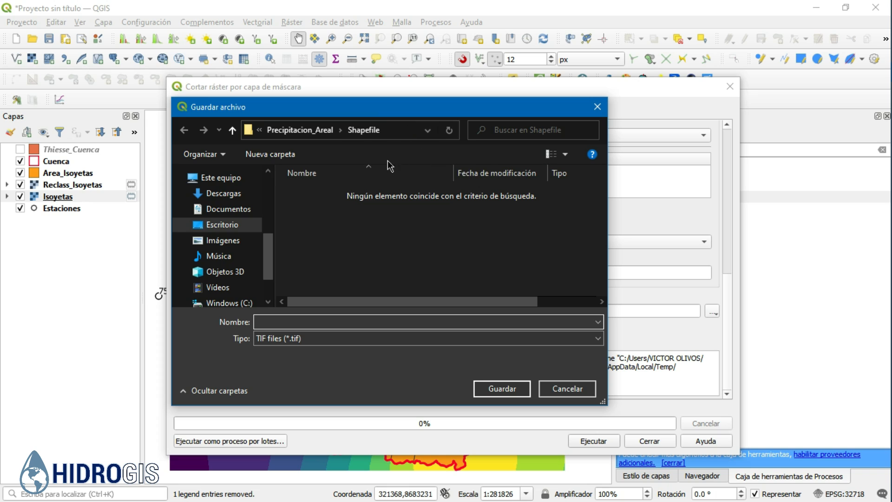
click(301, 132)
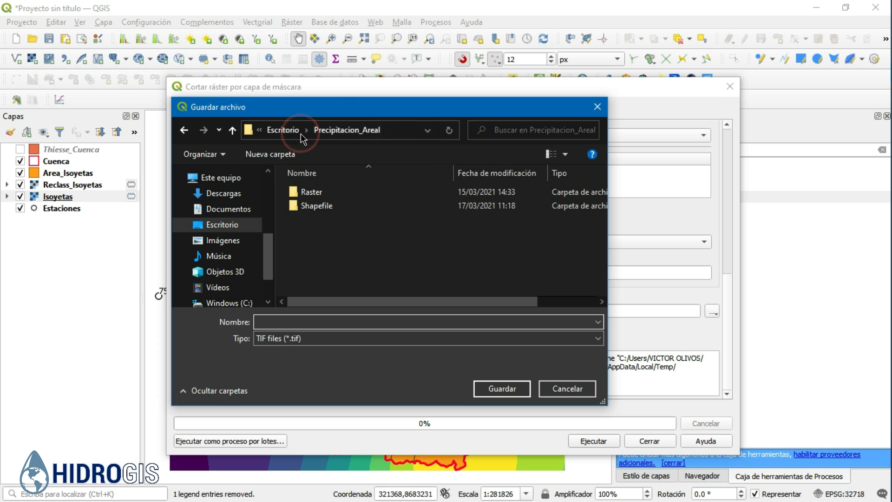
double_click(310, 192)
click(305, 321)
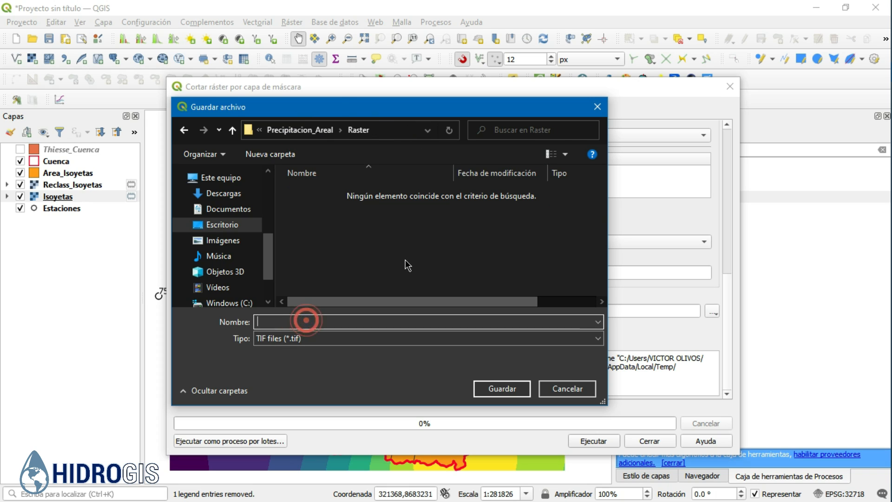
text(I)
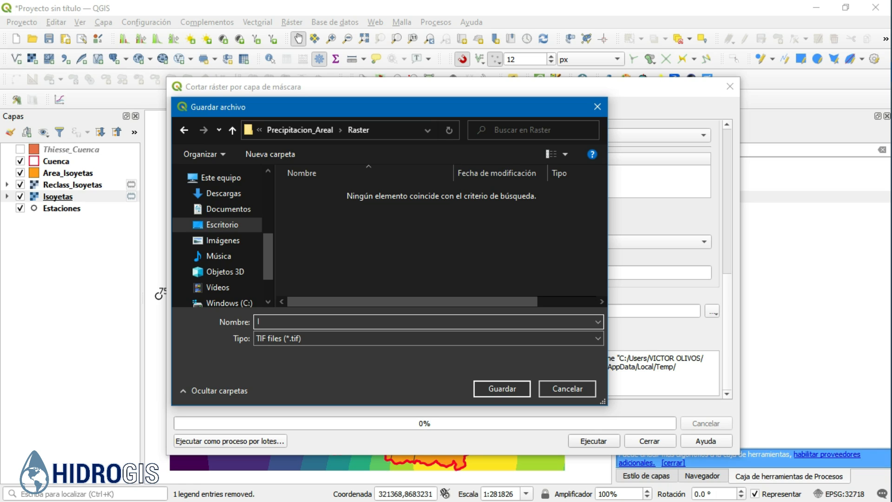
text(soyetas_Cuenca)
click(502, 390)
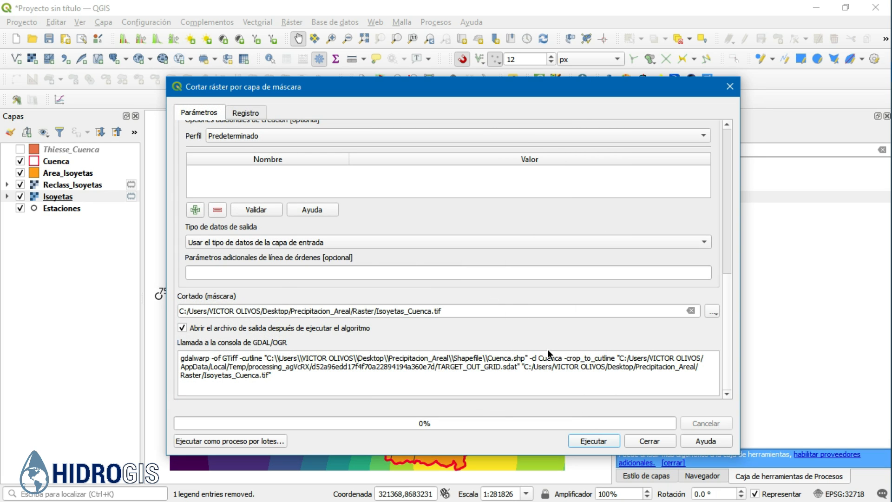
click(594, 441)
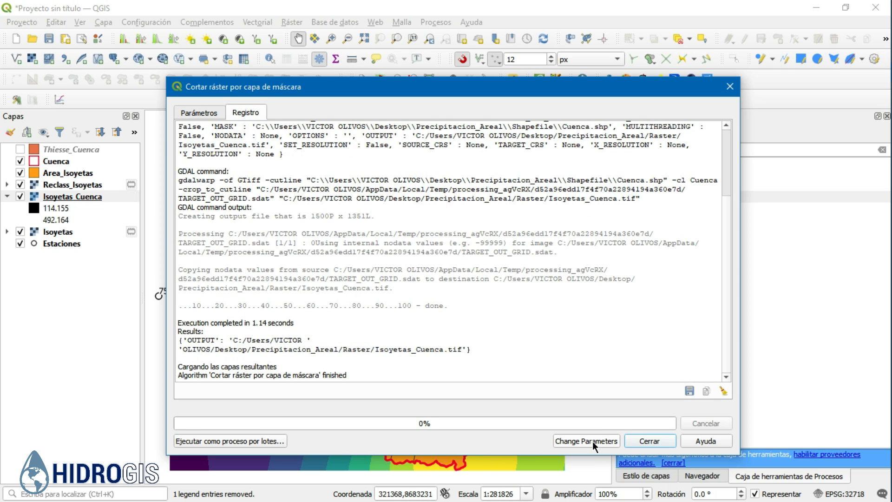
- Hide the Isoyetas, Reclass_Isoyetas and Area_Isoyetas layers to expose the clipped Isoyetas_Cuenca raster
drag(244, 92, 646, 125)
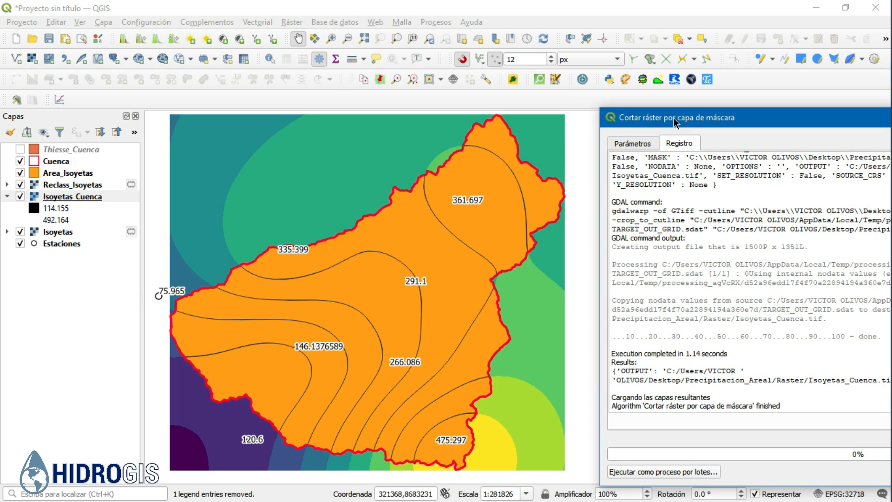
drag(673, 118, 669, 122)
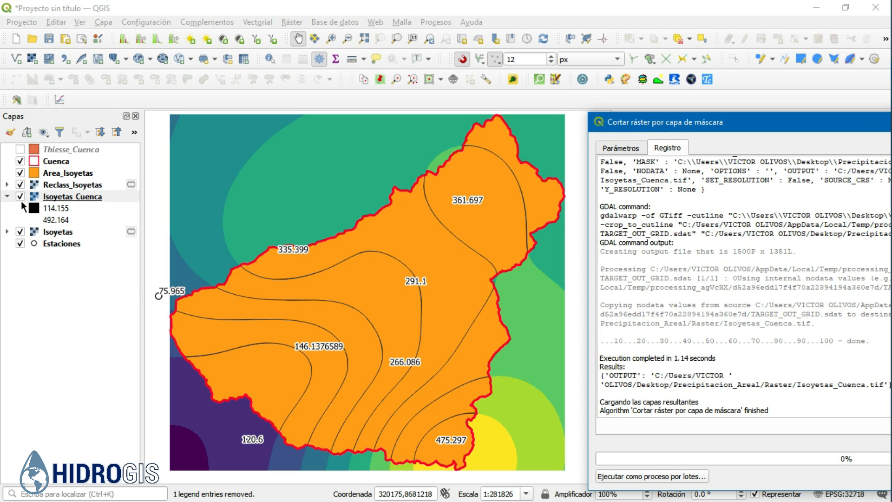
click(19, 231)
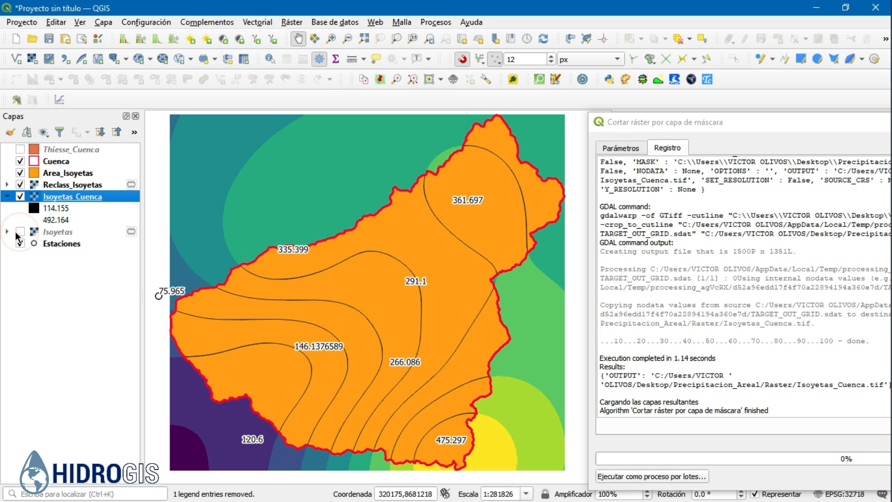
click(19, 184)
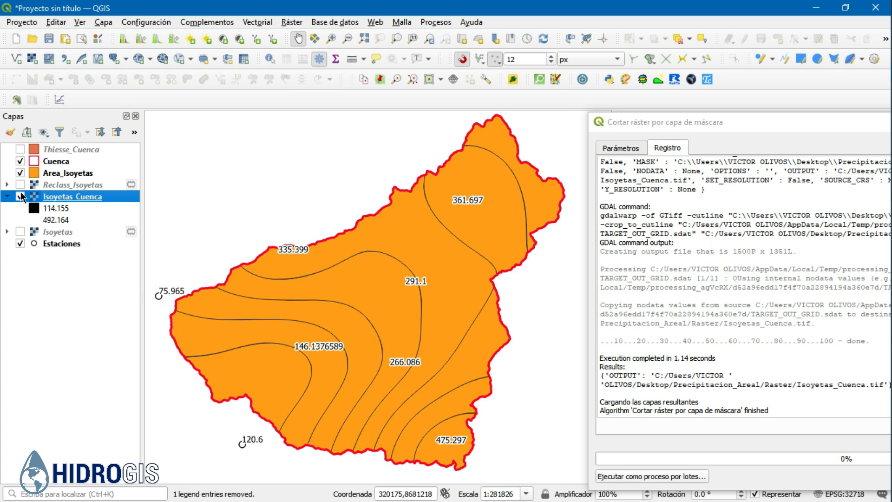
click(20, 173)
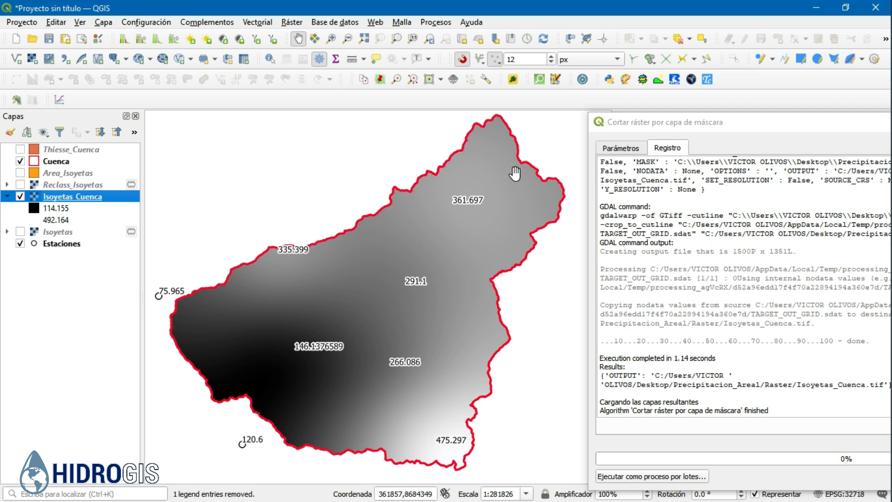
- Return to the clip parameters and change the input layer to Reclass_Isoyetas
drag(680, 125, 284, 105)
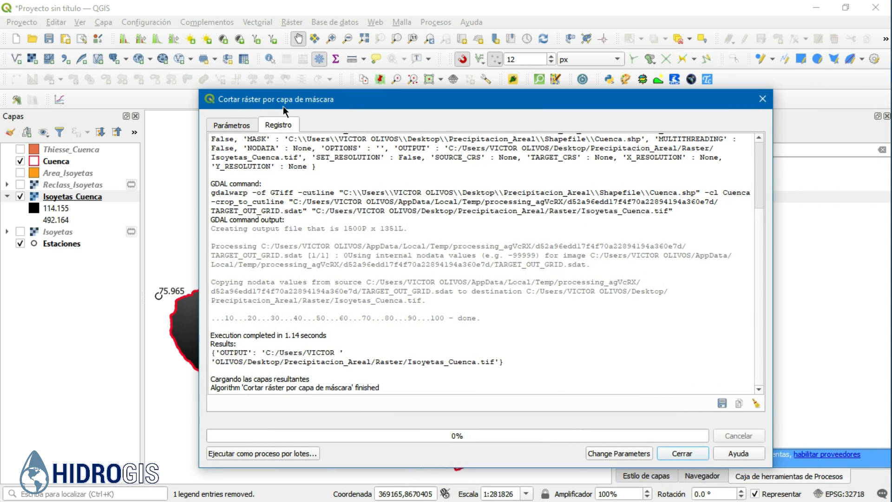
click(228, 127)
drag(759, 338, 754, 188)
click(301, 156)
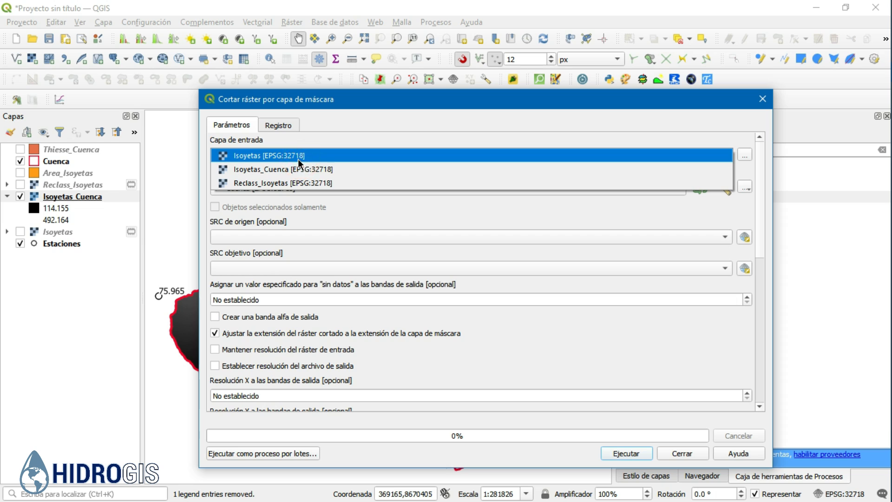
click(284, 185)
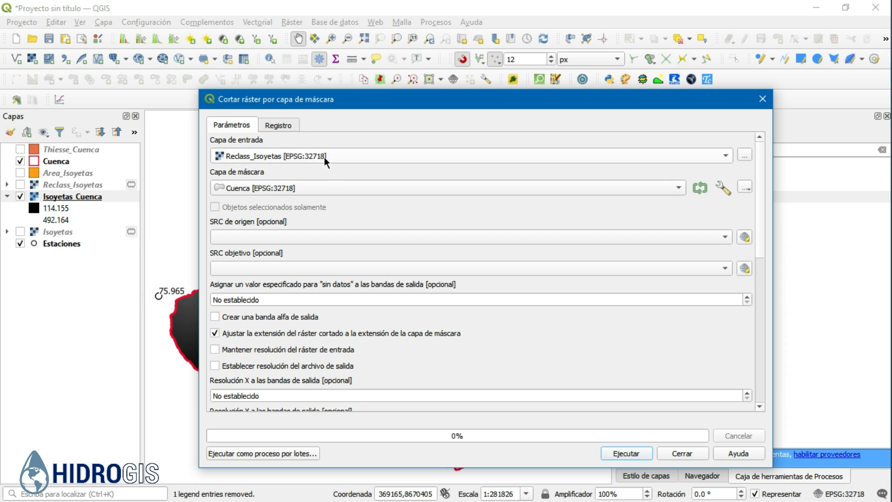
- Save the new clip output as Reclass_Cuenca.tif in the Raster folder, run the clip and close the tool
drag(757, 194, 749, 353)
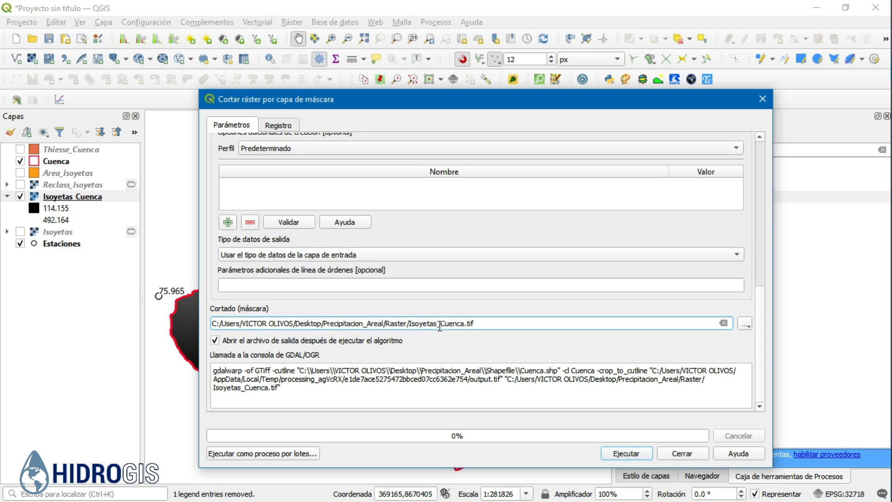
click(411, 322)
click(745, 325)
click(754, 353)
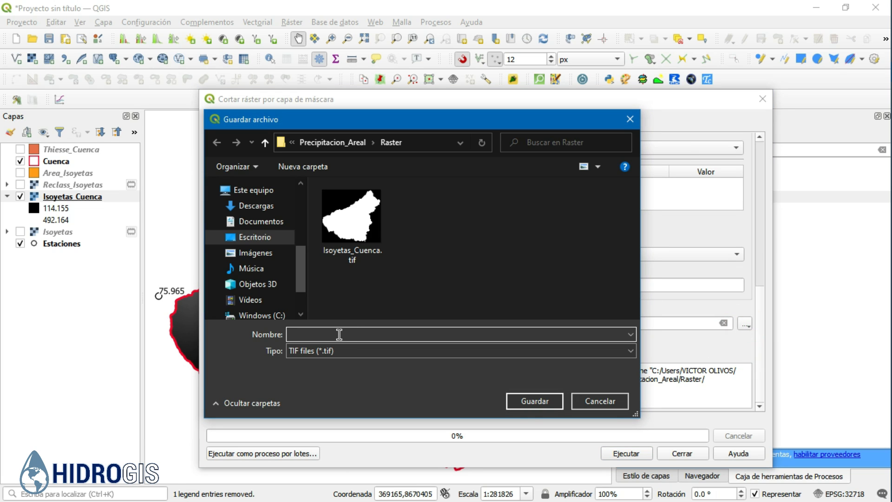
text(Reclass_Cuenca)
key(Return)
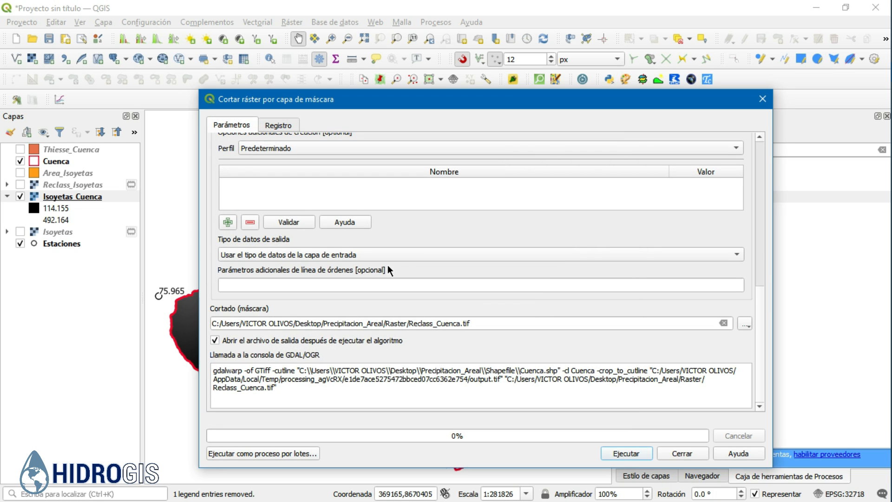
click(636, 455)
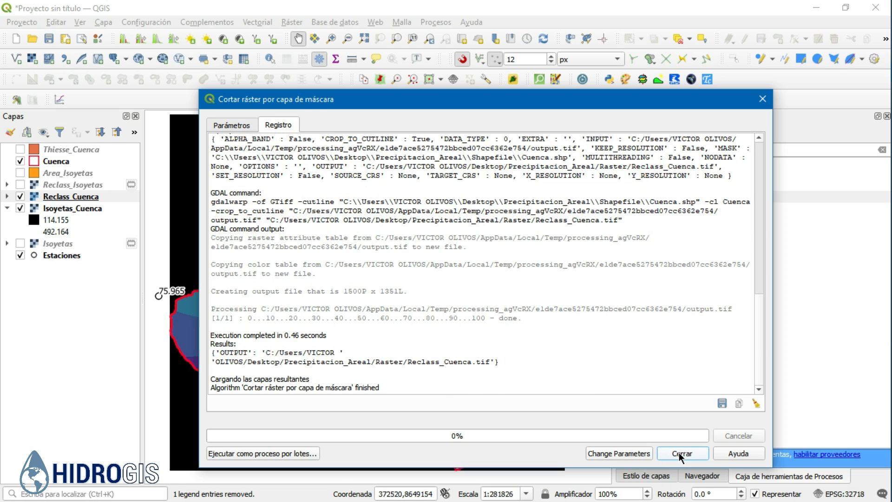
click(682, 454)
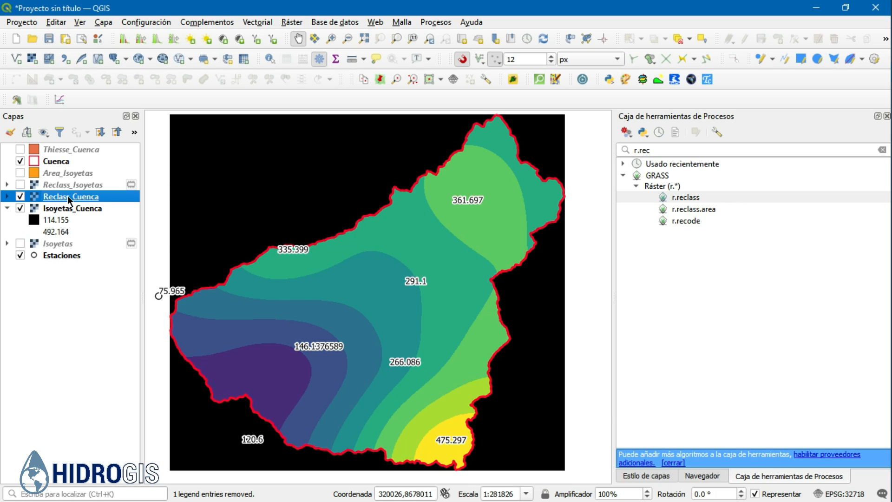
- Set 0 as the additional no-data value in the transparency settings of Reclass_Cuenca, and hide that layer
click(657, 475)
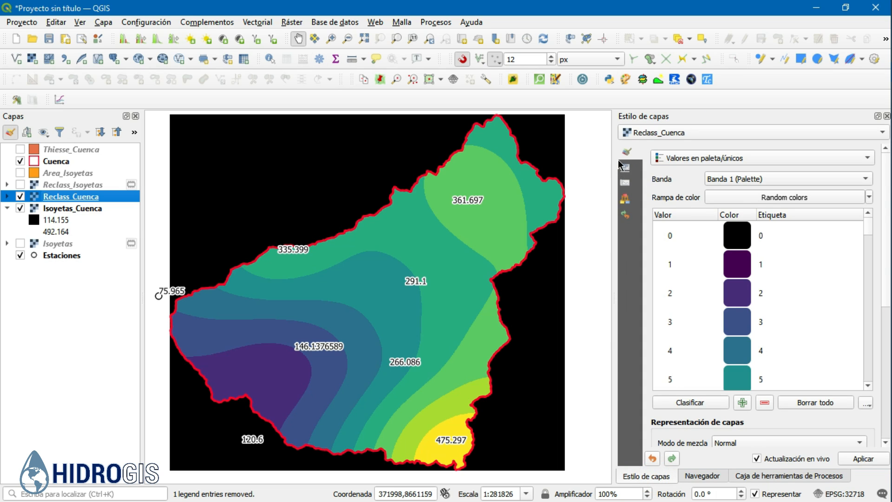
click(624, 166)
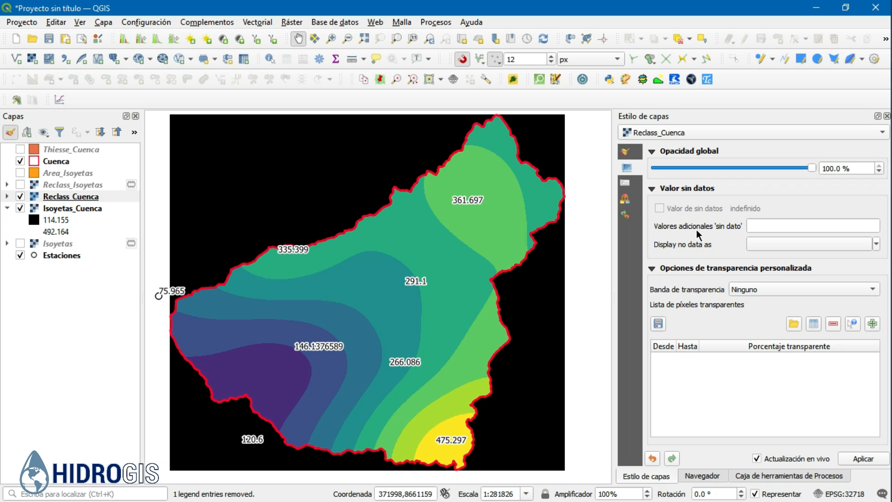
click(764, 226)
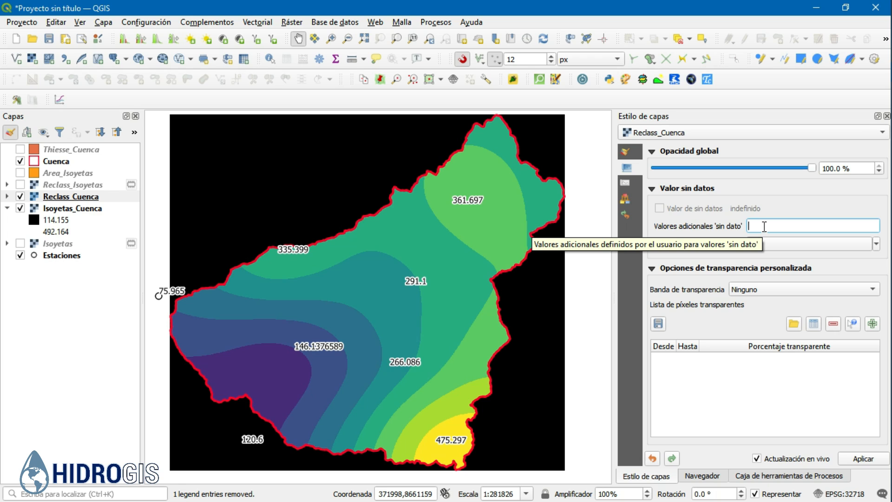
text(0)
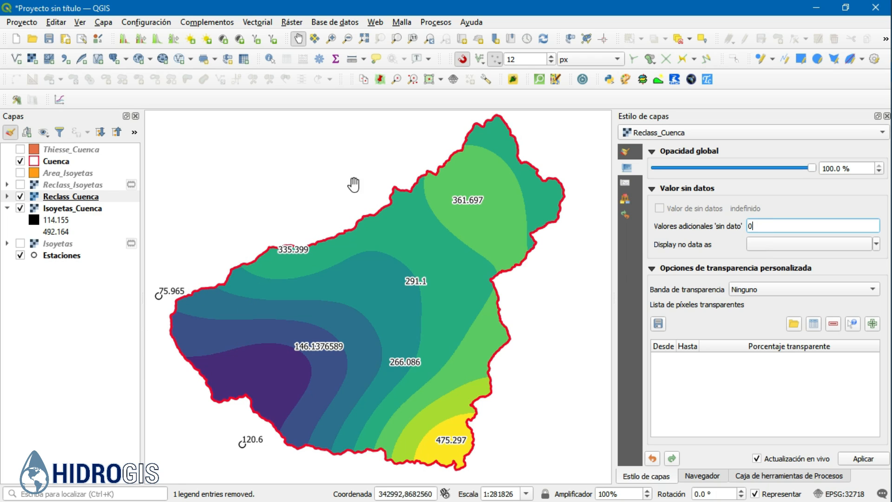
click(20, 197)
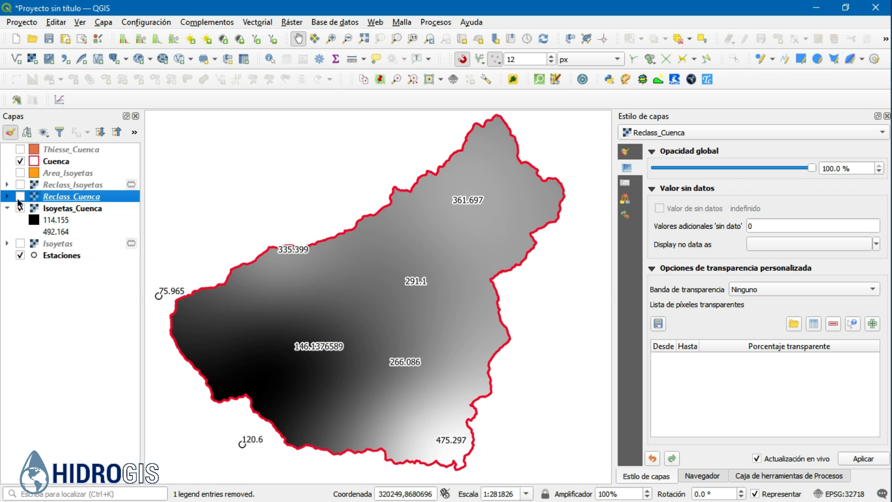
- Show the Reclass_Cuenca and Reclass_Isoyetas layers on the map
click(20, 196)
click(20, 184)
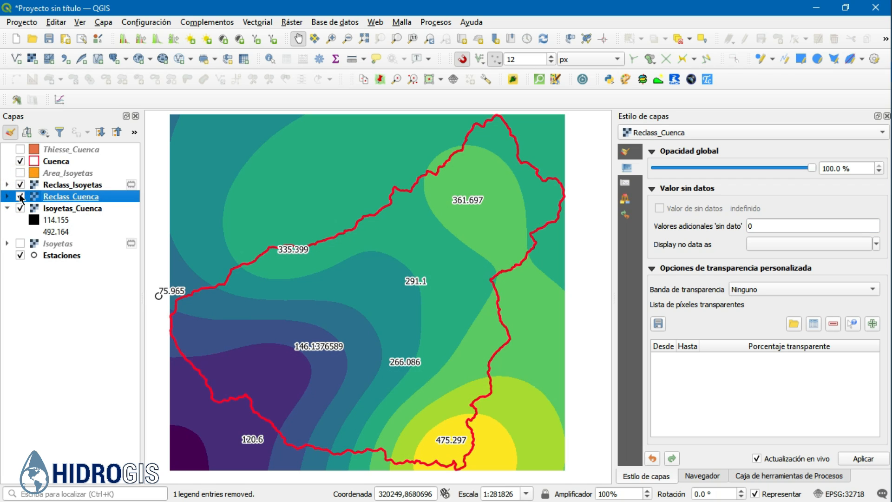
click(20, 208)
click(20, 208)
- Remove the unclipped Reclass_Isoyetas and Isoyetas rasters from the project
click(59, 185)
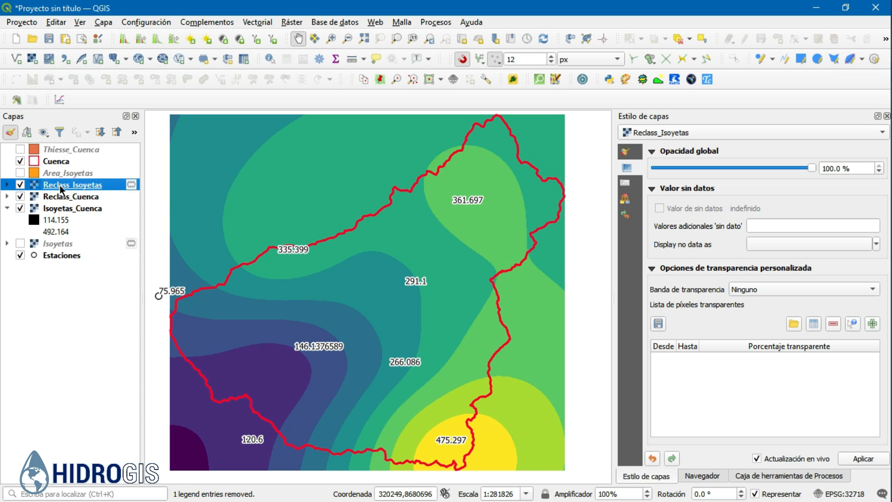
right_click(59, 185)
click(88, 283)
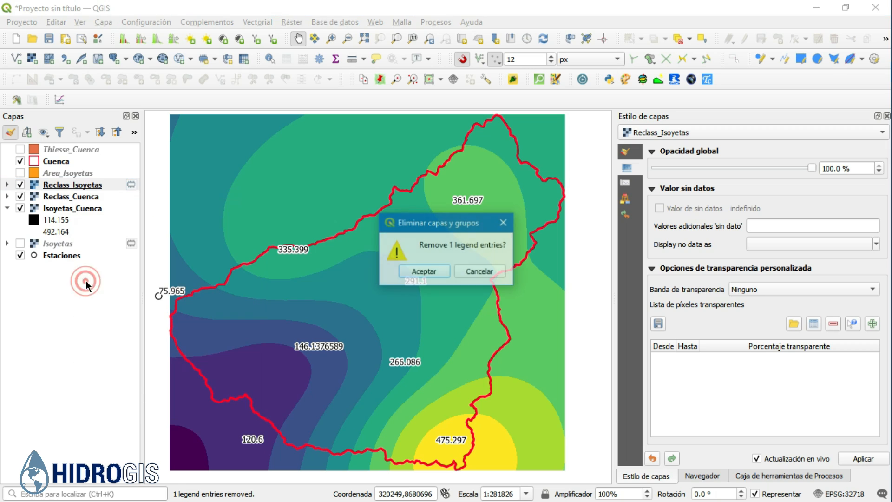
click(413, 274)
right_click(58, 230)
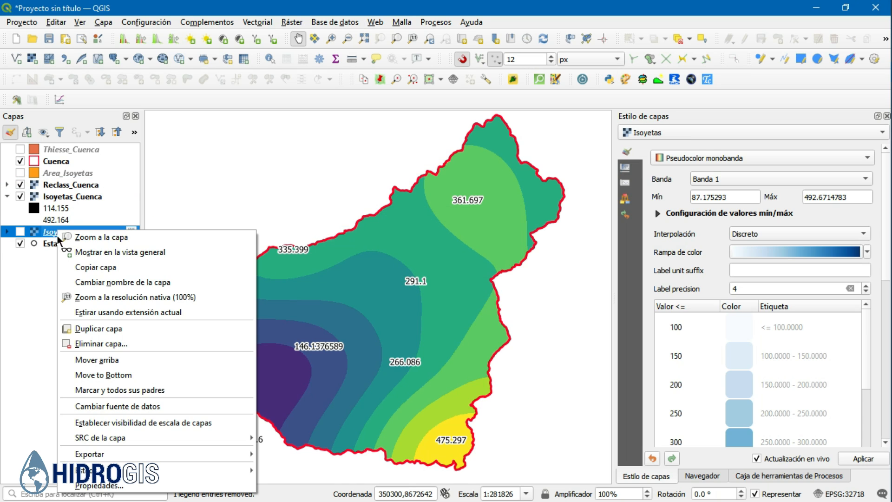
click(87, 343)
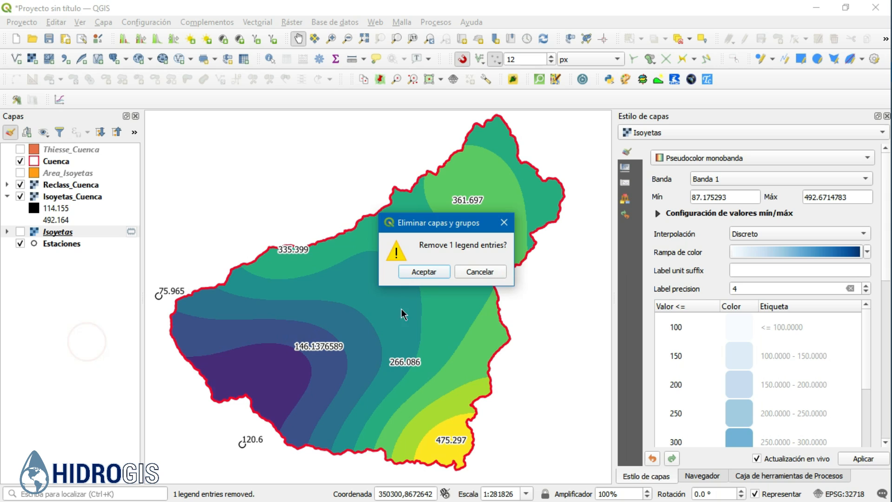
click(423, 272)
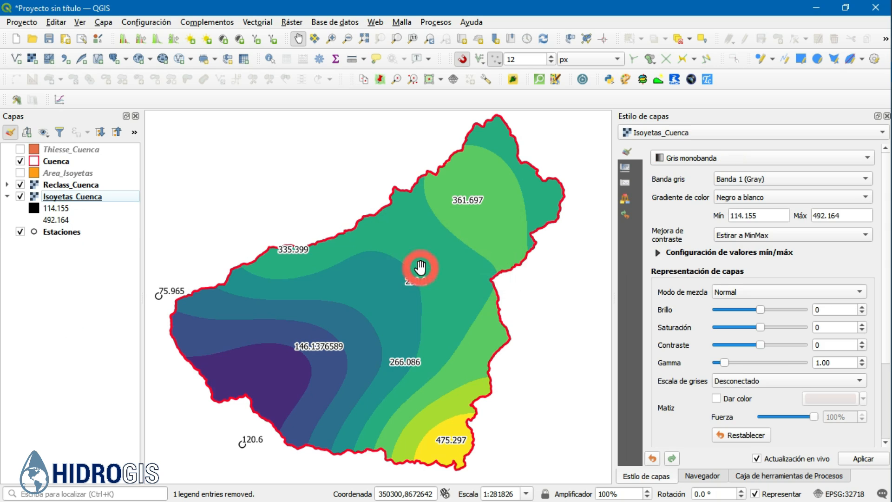
click(57, 186)
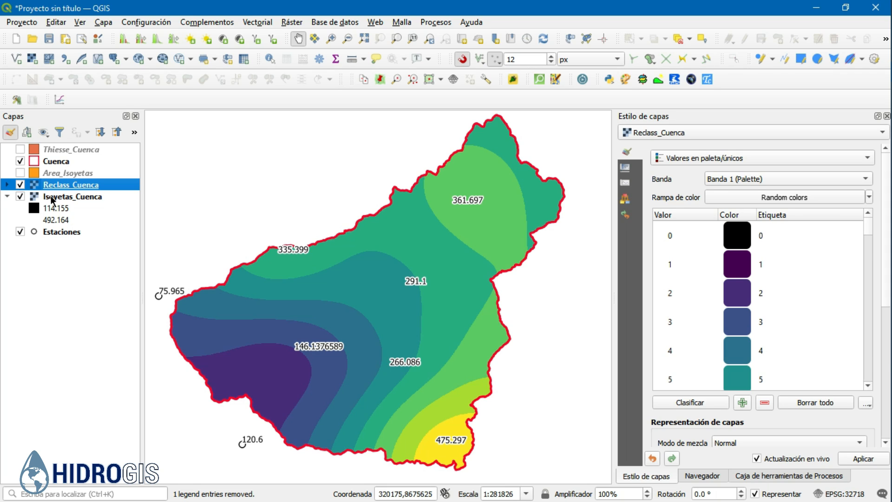
click(52, 198)
click(53, 185)
click(55, 197)
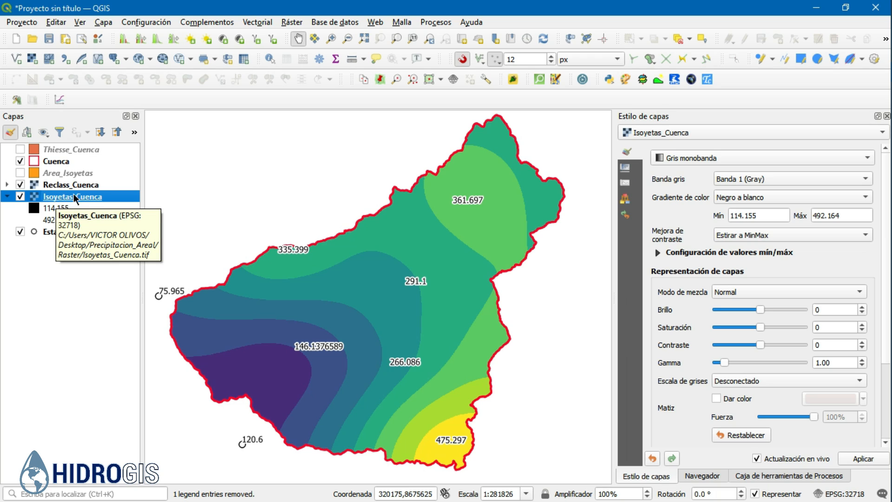
click(57, 186)
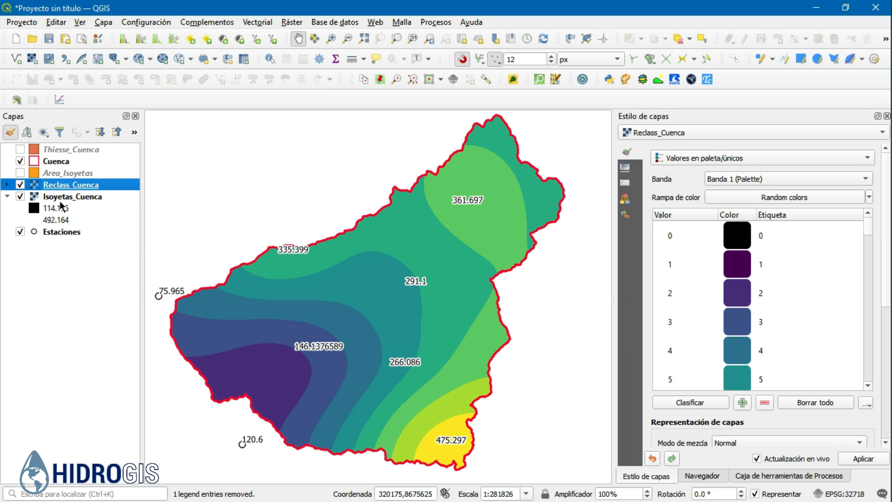
- Search the processing toolbox for "raster layer" and open the Raster layer zonal statistics tool
key(ctrl+alt+t)
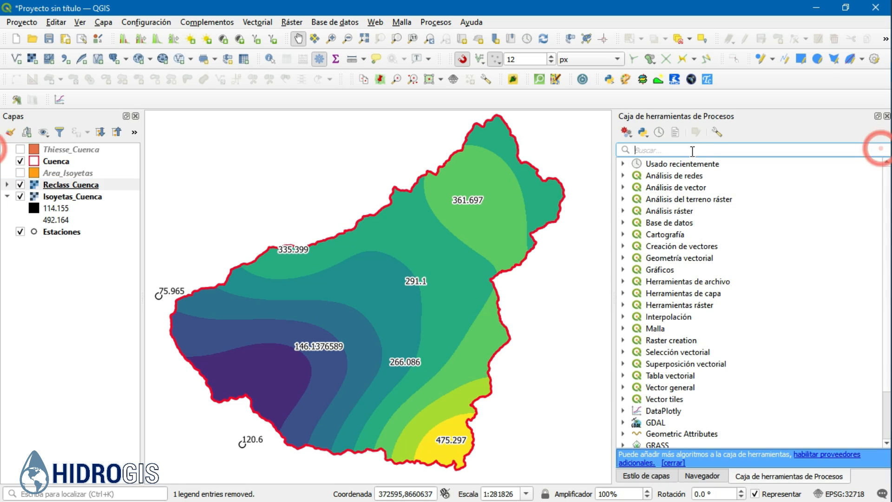
click(657, 149)
text(raster layer)
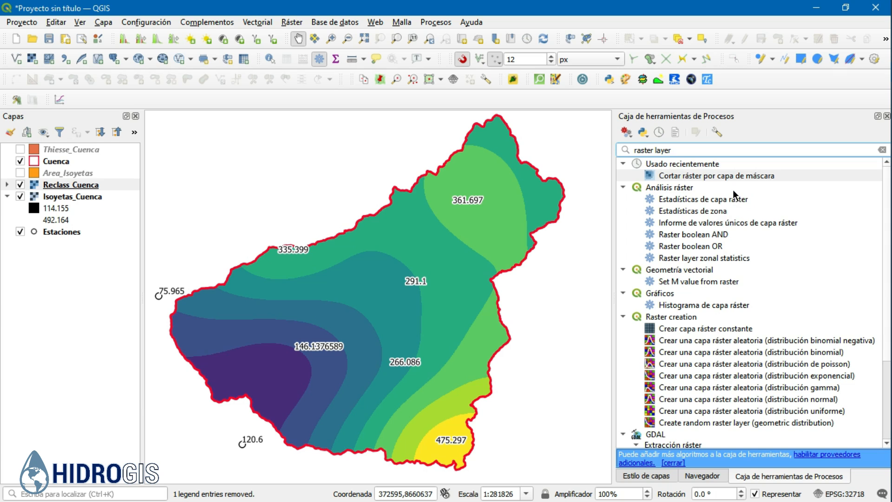
click(701, 258)
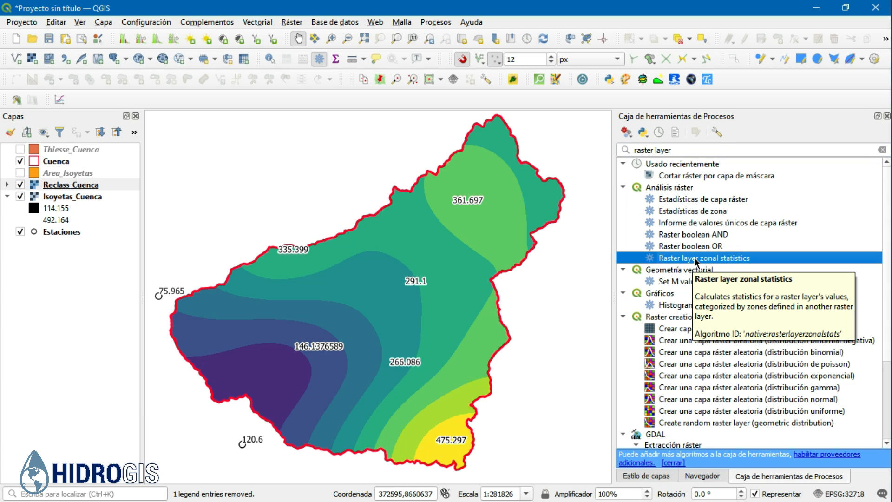
double_click(695, 257)
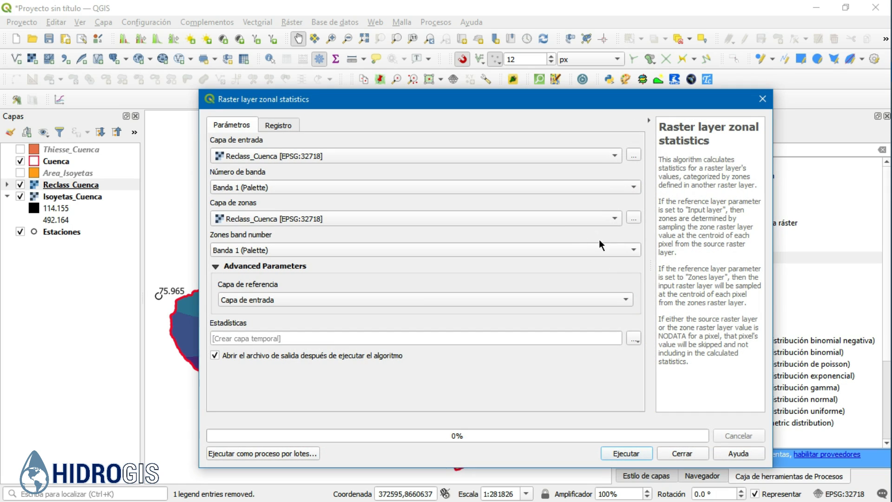
- Run the zonal statistics with Isoyetas_Cuenca as input and Reclass_Cuenca as zones layer, writing a temporary table, and close the tool
click(248, 156)
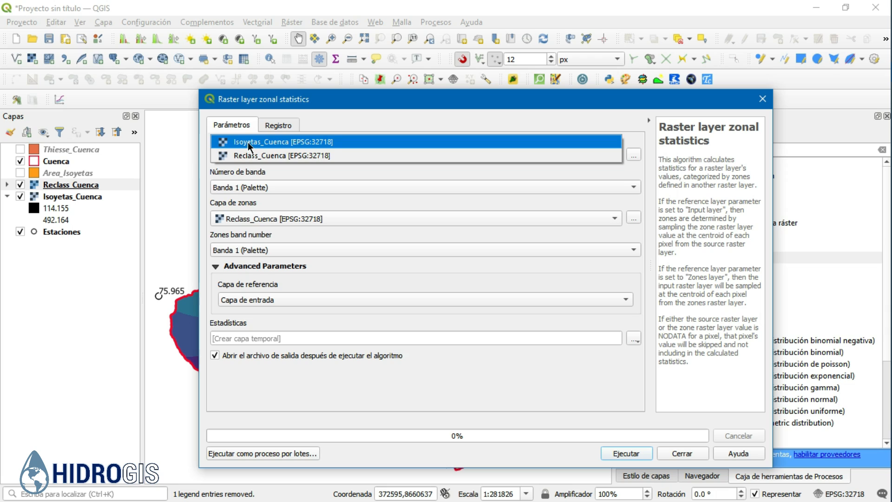
click(247, 141)
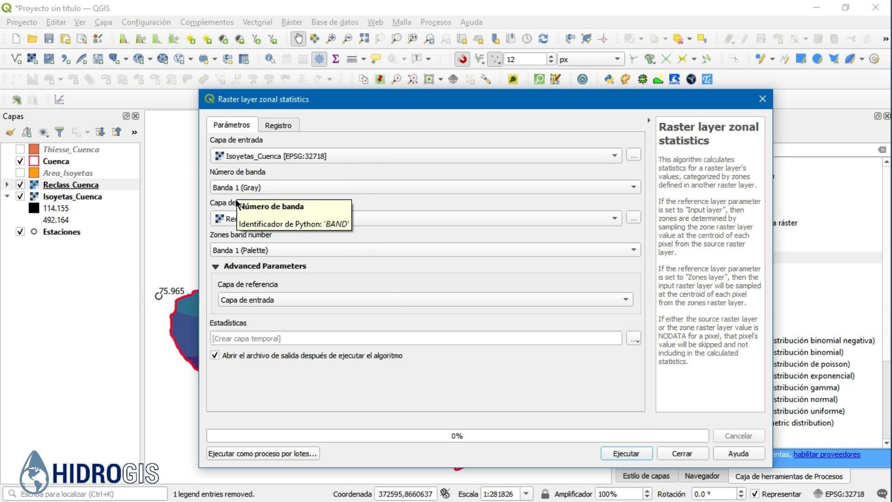
drag(252, 102, 389, 51)
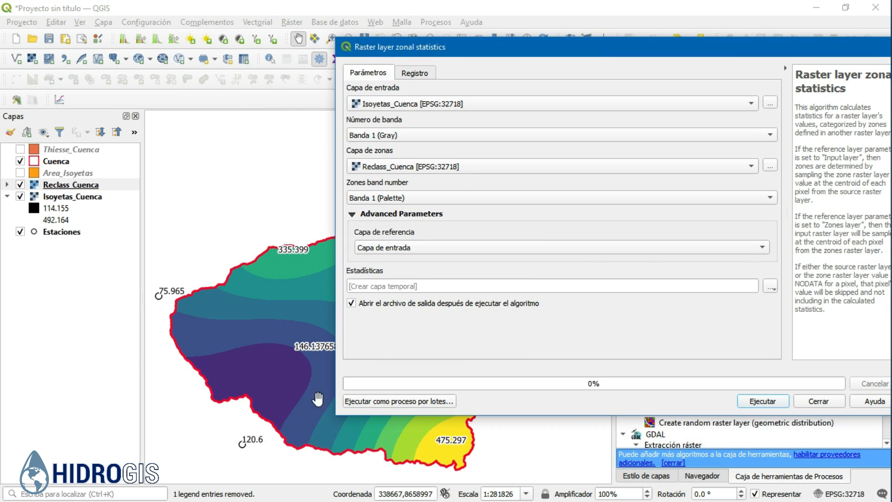
drag(418, 47, 216, 59)
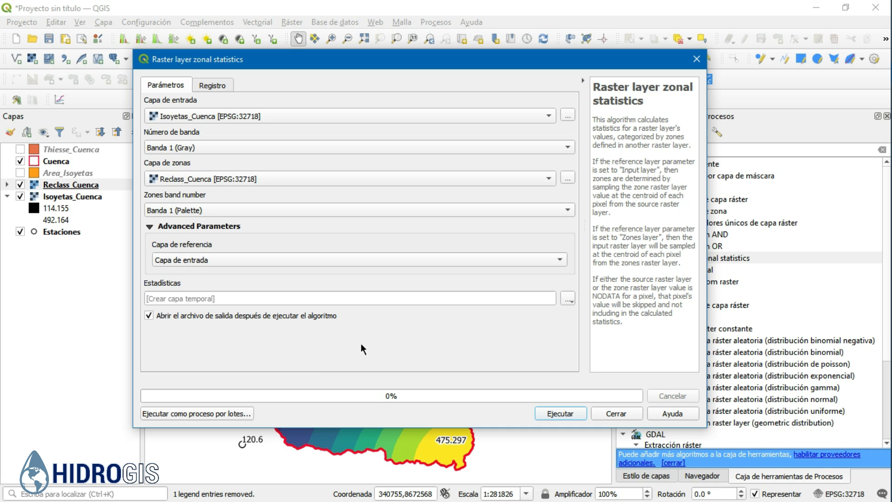
click(567, 414)
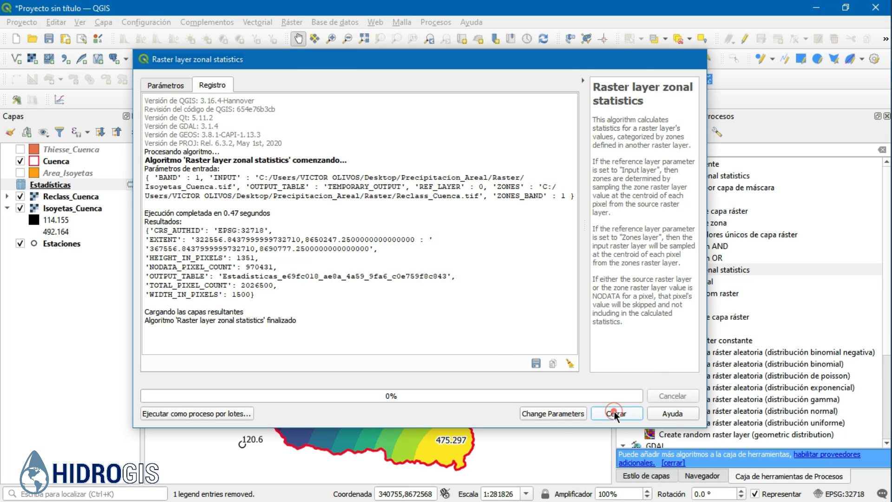
click(615, 412)
- Open the attribute table of the Estadísticas layer and sort it by zone in ascending order
right_click(50, 185)
click(100, 277)
click(176, 148)
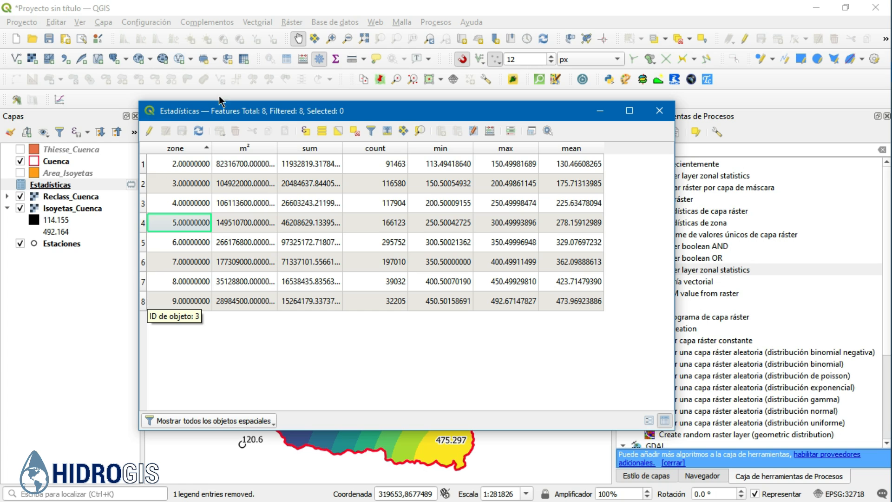
drag(191, 113, 391, 74)
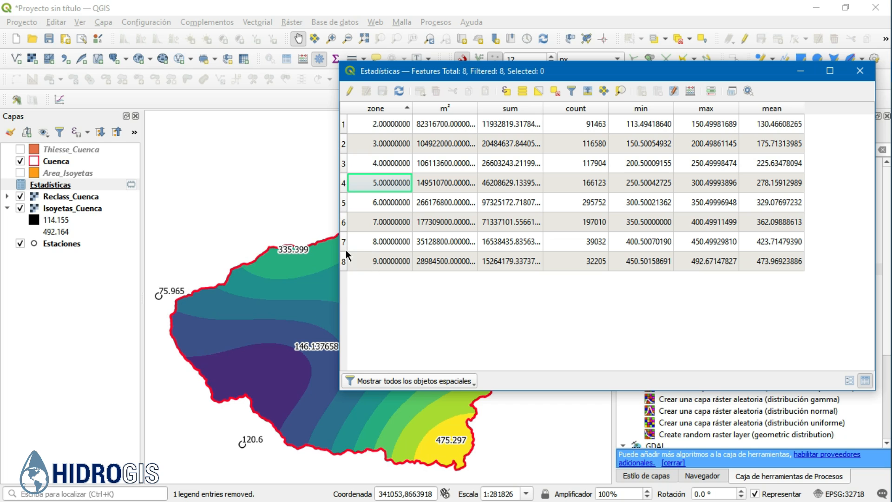
drag(451, 74, 240, 105)
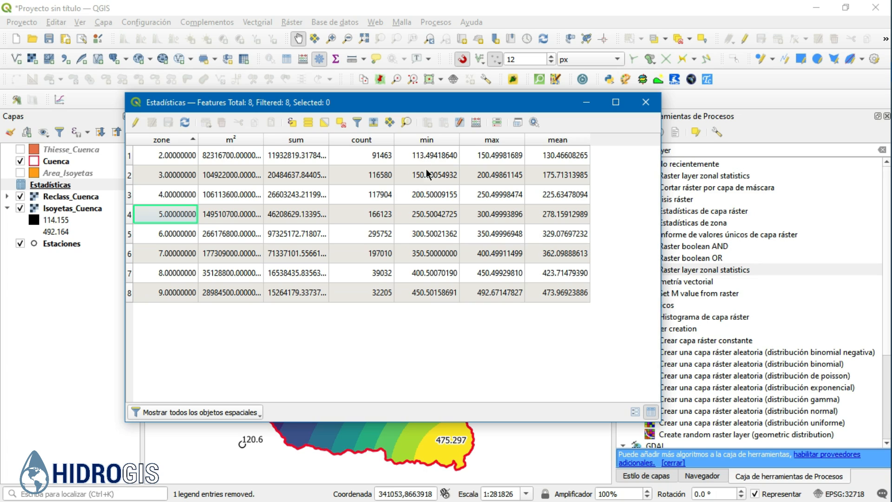
- Copy all rows of the statistics table and switch to the isohyet method sheet of Plantilla.xlsx in Excel
drag(129, 158, 110, 302)
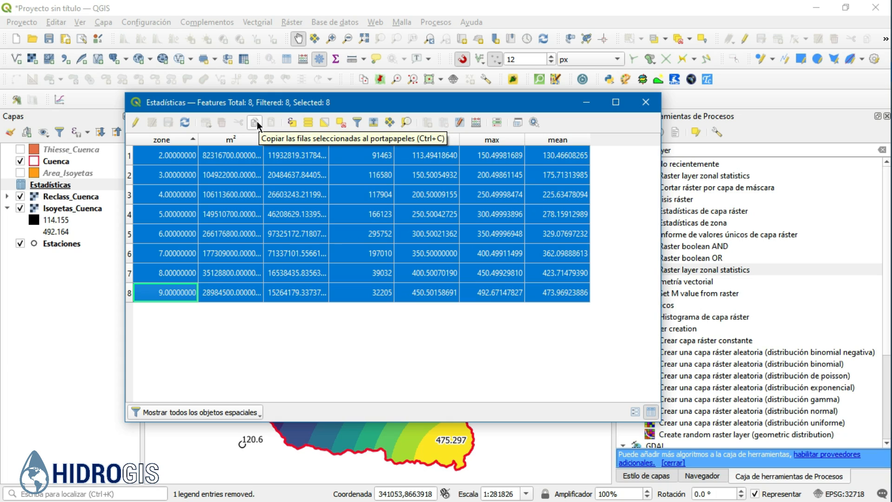
click(255, 122)
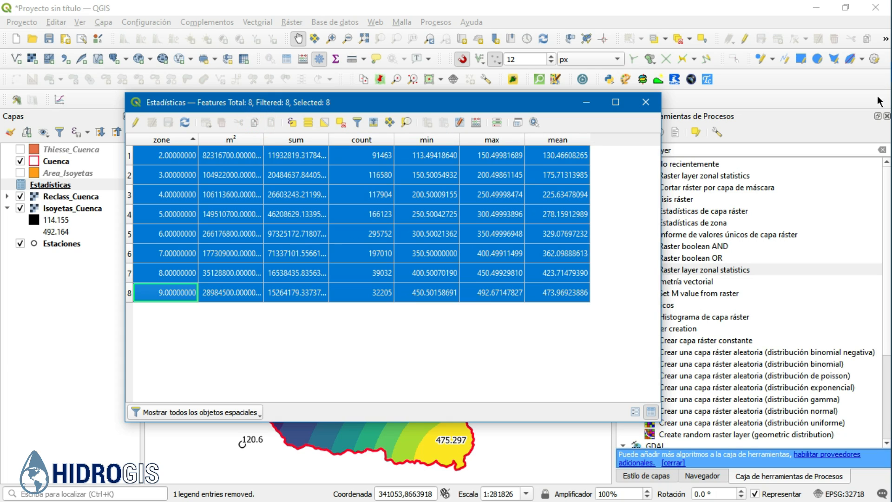
mouse_move(880, 101)
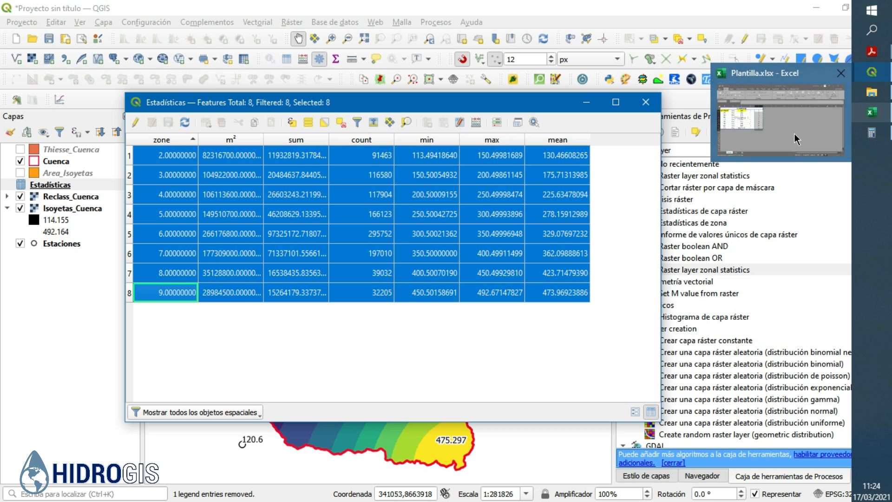
click(796, 131)
click(135, 483)
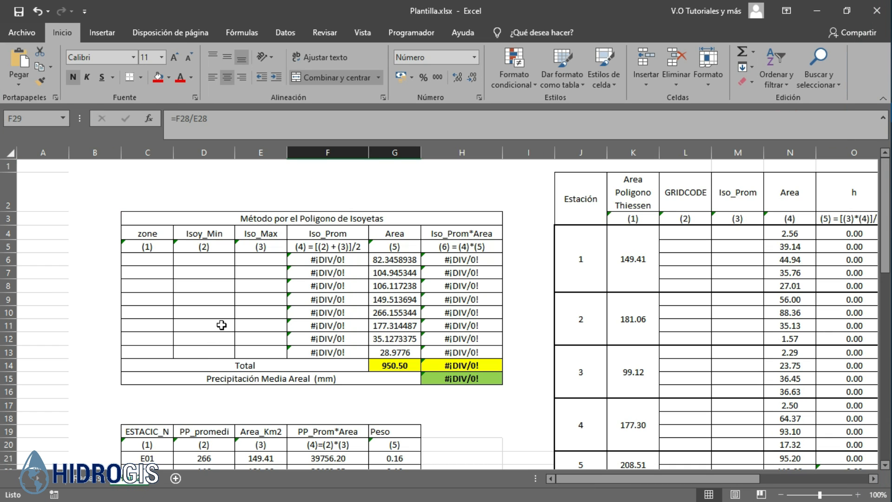
- Paste the copied zonal statistics below the existing data, starting at cell C46
scroll(233, 280, down, 12)
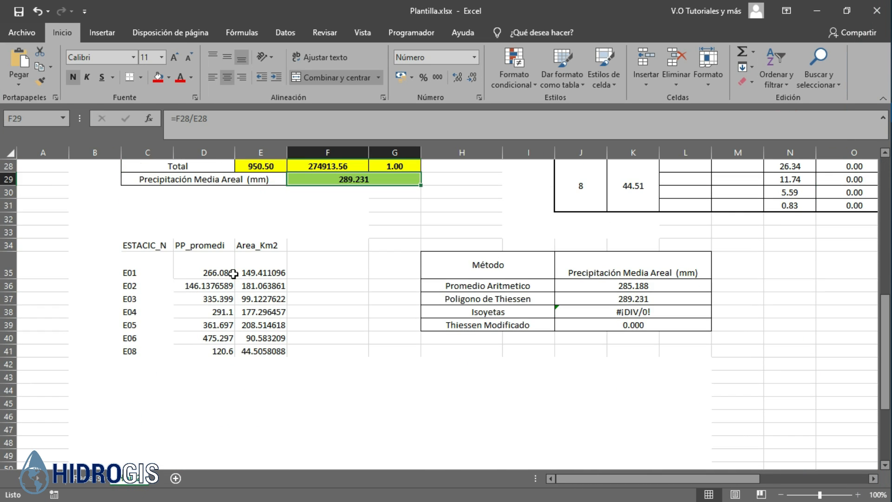
click(159, 293)
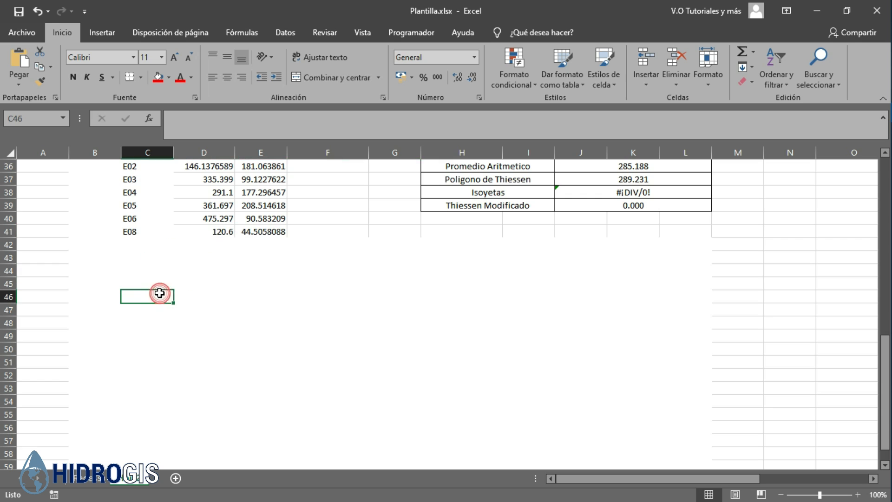
click(19, 84)
click(39, 118)
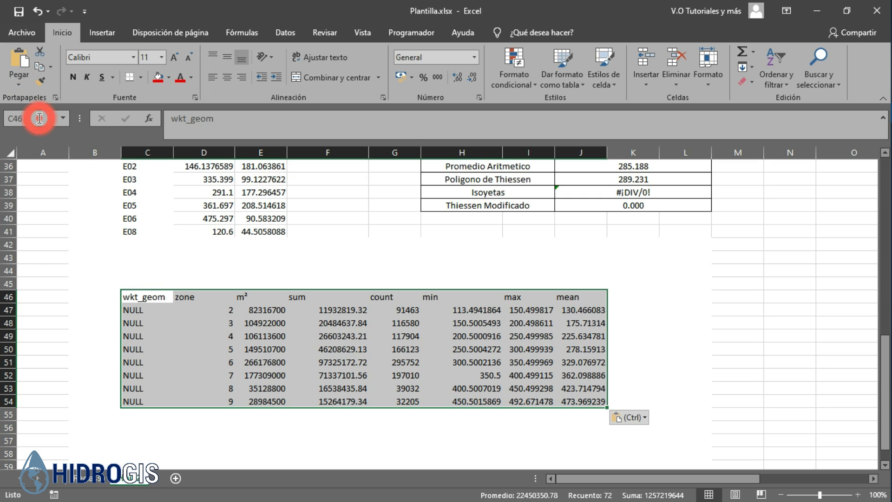
- Copy the zone numbers in D47:D54 and paste them as values into the isohyet table's zone column, starting at C6
click(204, 311)
key(ctrl+c)
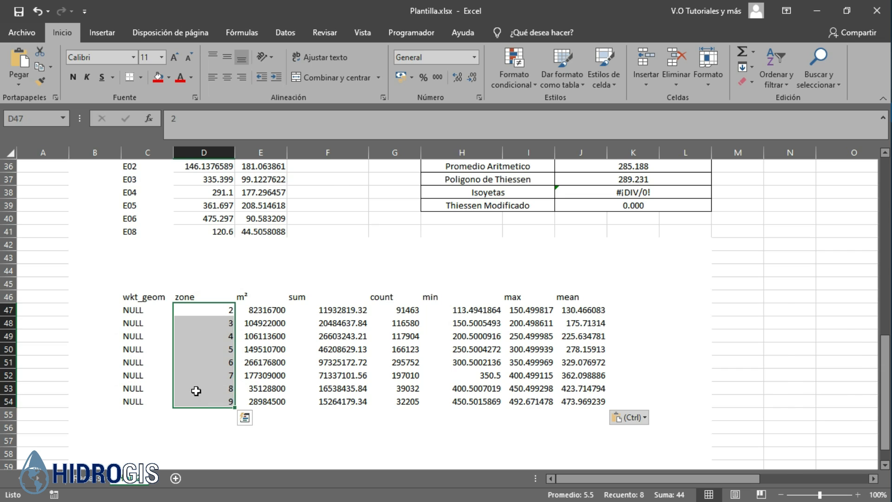
scroll(195, 339, up, 10)
click(142, 192)
click(19, 83)
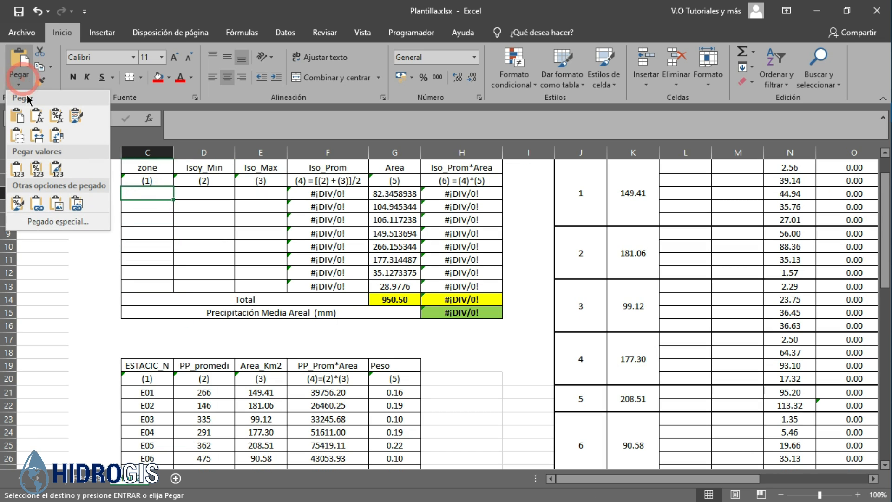
click(42, 177)
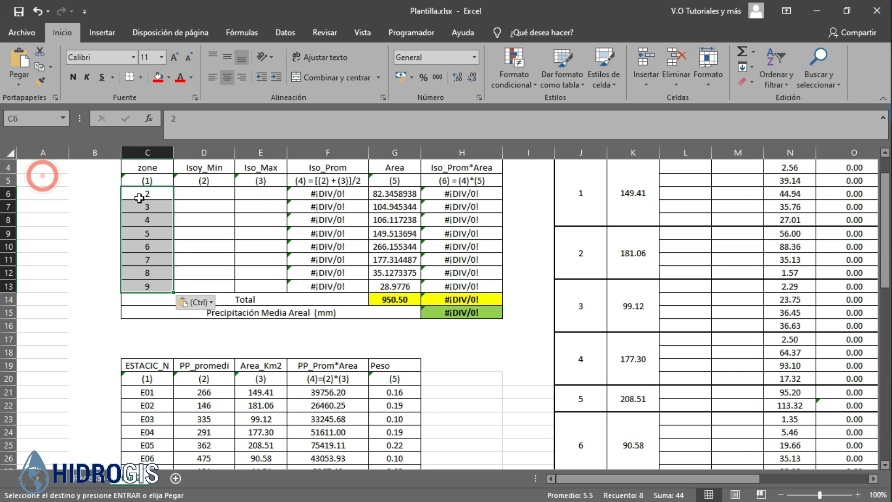
- Copy the zonal min and max values in H47:I54 of the pasted statistics
scroll(198, 200, down, 13)
scroll(198, 196, up, 14)
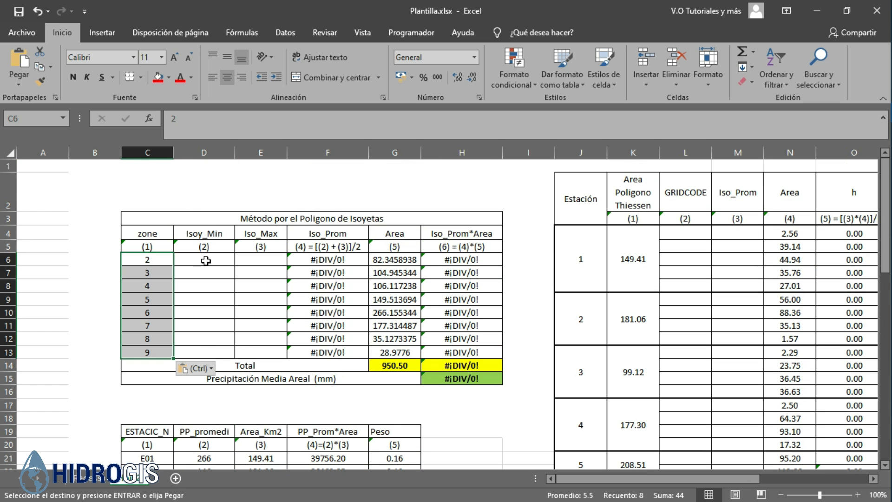
click(206, 261)
click(259, 265)
scroll(231, 248, down, 3)
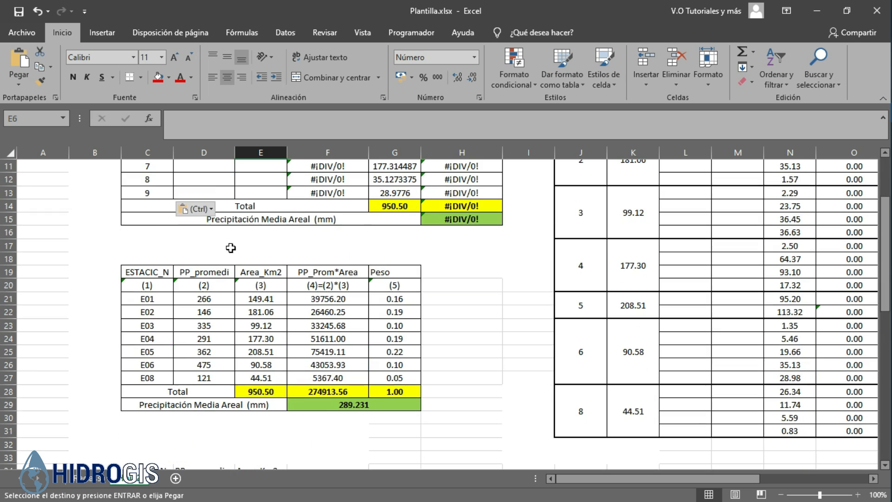
scroll(230, 248, down, 10)
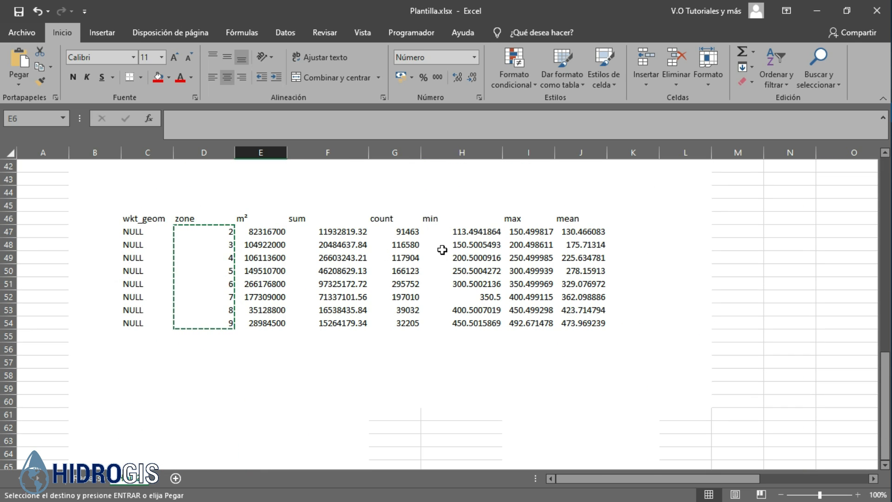
drag(457, 231, 516, 325)
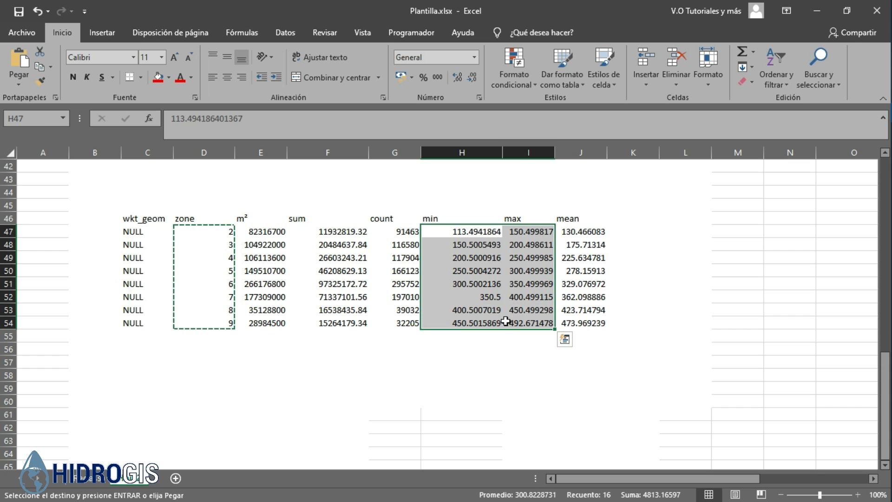
right_click(477, 273)
click(497, 222)
- Paste the copied minimums and maximums as values into the isohyet table's Isoy_Min and Iso_Max columns, starting at D6
scroll(309, 238, up, 9)
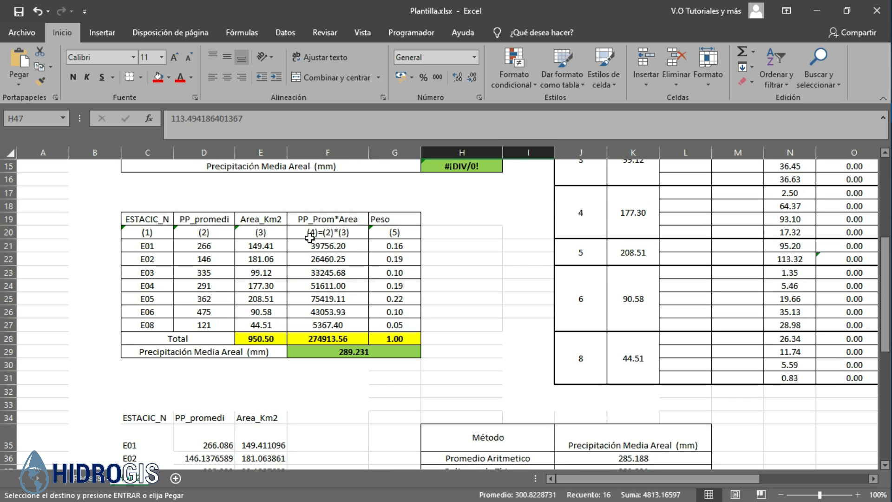
scroll(309, 238, up, 5)
click(201, 259)
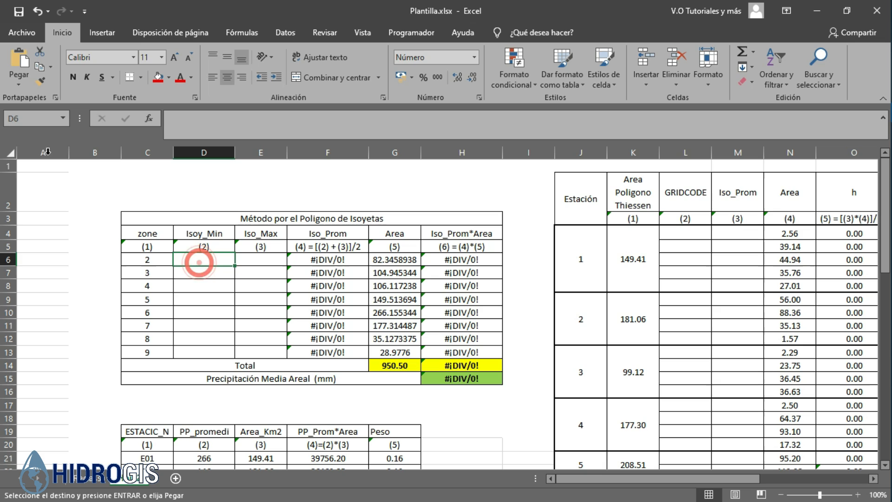
click(19, 85)
click(44, 176)
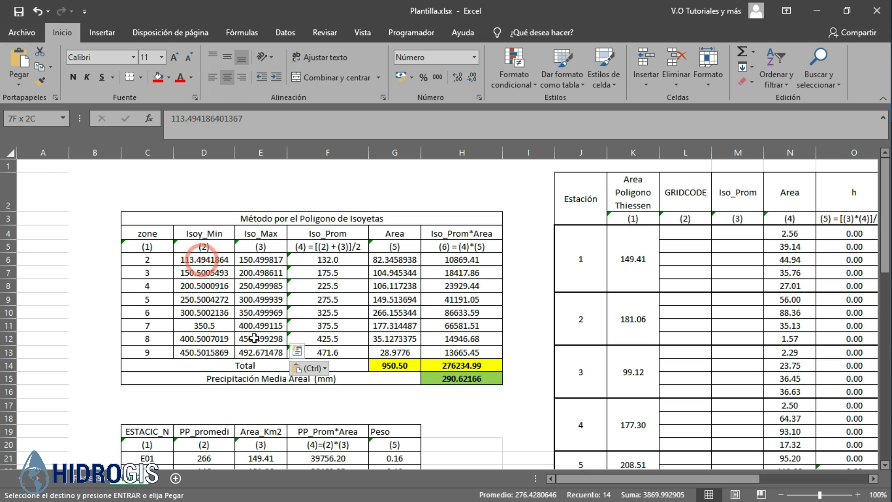
- Reduce the displayed precision of the Isoy_Min and Iso_Max values in D6:E13 to three decimals
drag(254, 338, 258, 351)
click(472, 79)
click(472, 79)
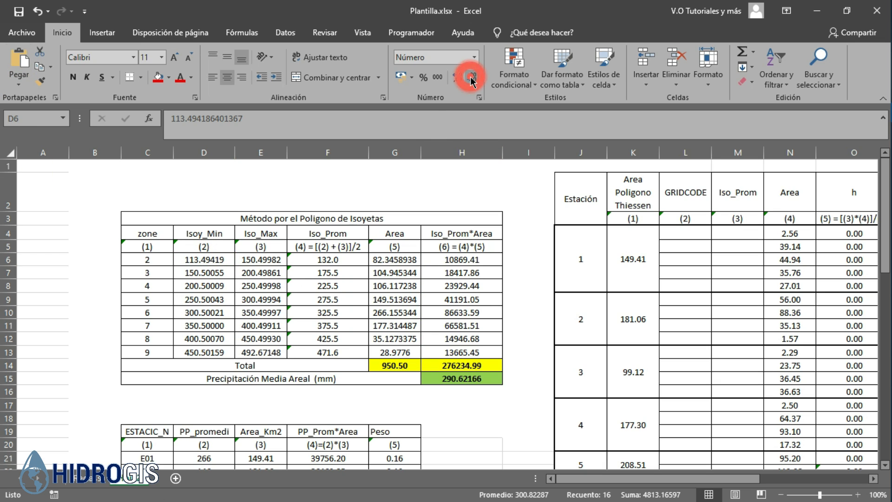
click(471, 79)
click(472, 79)
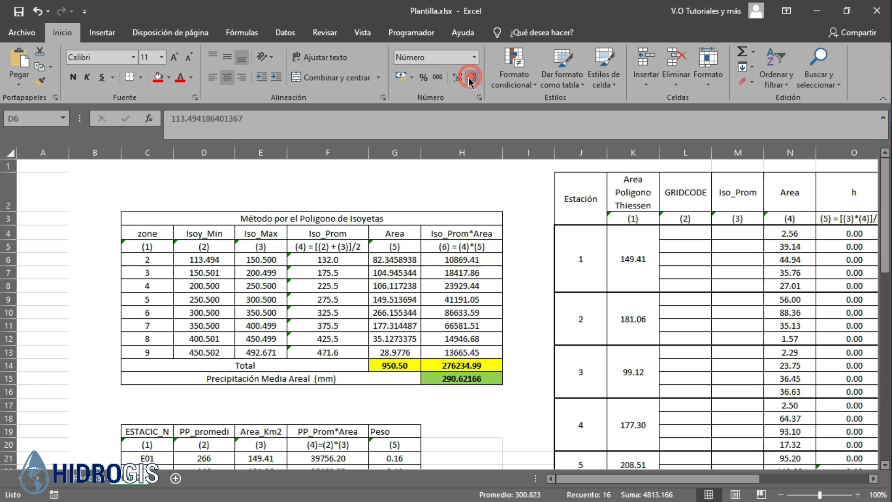
- Examine the averaging formulas in the Iso_Prom column of the isohyet table and the cells they reference
click(330, 254)
click(330, 272)
click(330, 286)
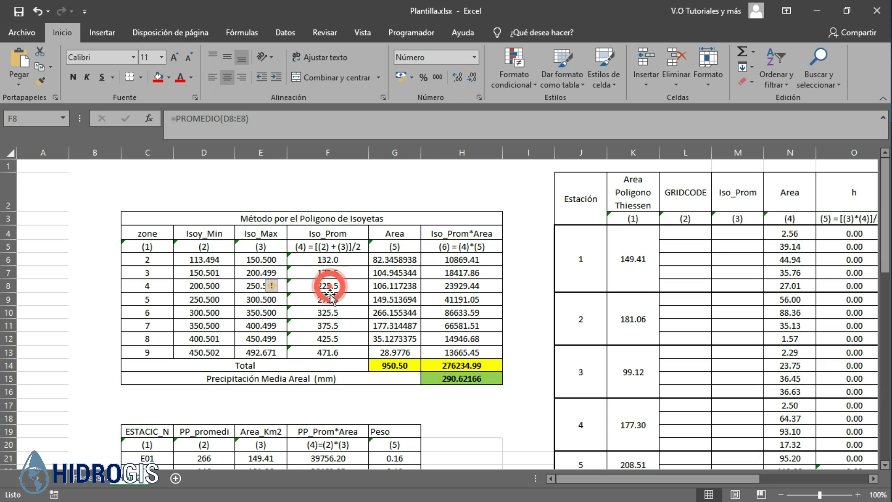
click(328, 259)
click(293, 125)
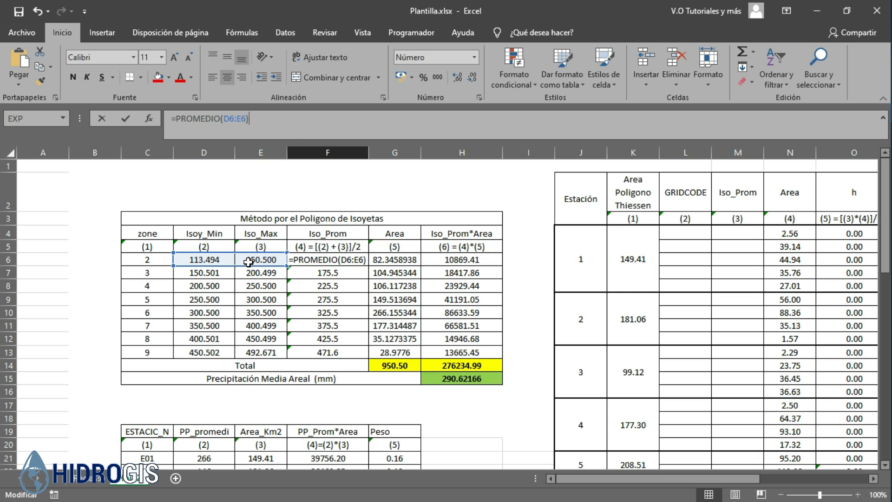
key(Return)
click(324, 293)
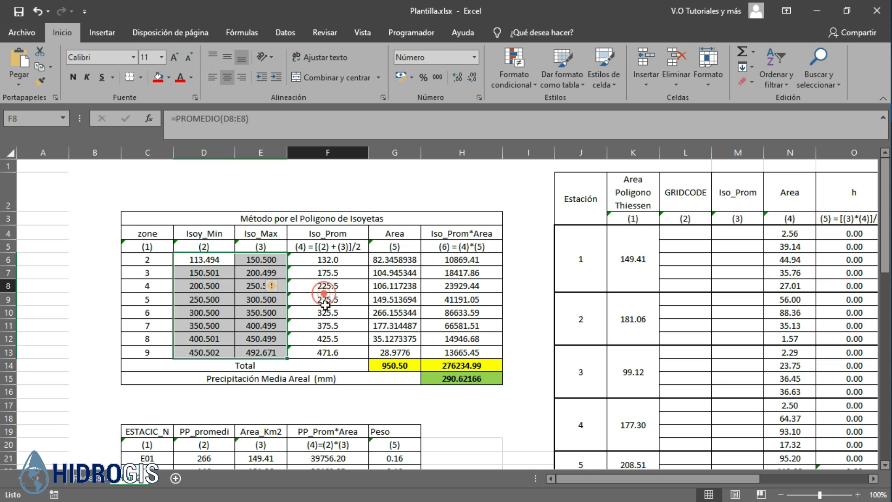
click(325, 314)
click(325, 327)
click(326, 337)
click(327, 343)
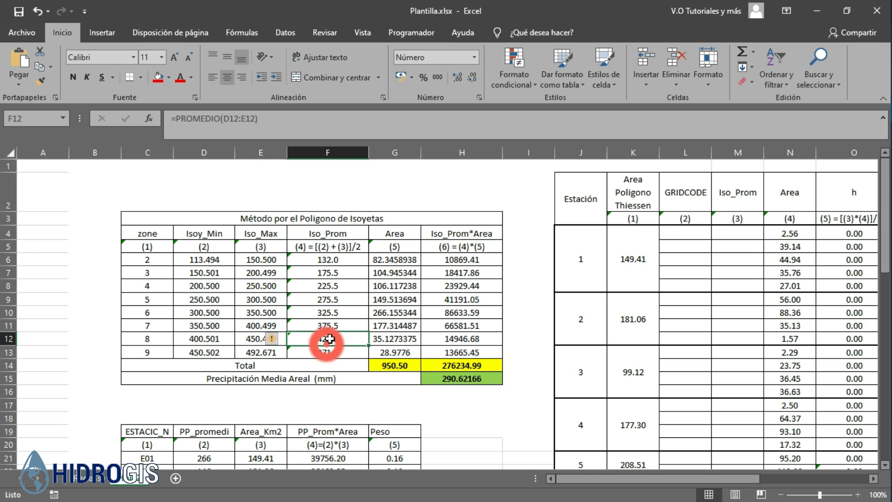
- Clear the existing Area values in G6:G13 of the isohyet table
drag(393, 260, 414, 353)
key(Delete)
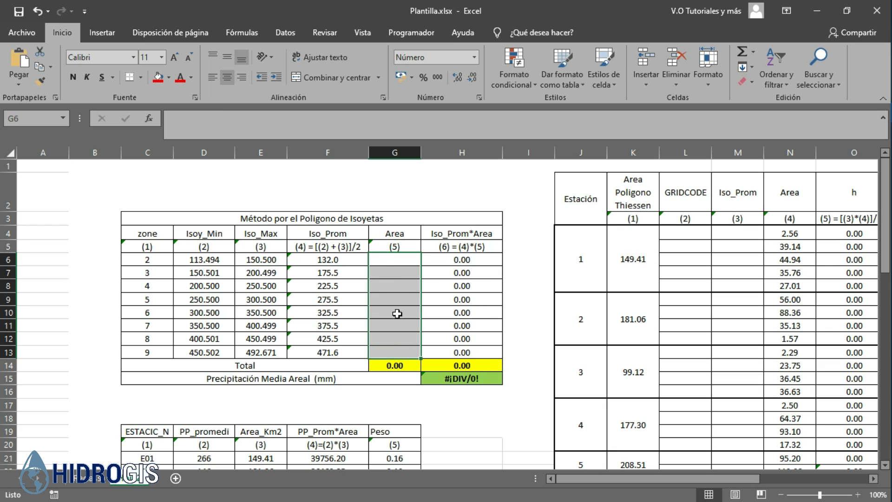
- Close the Thiesse_Cuenca and Estadísticas attribute tables and switch to the main QGIS project window
click(871, 72)
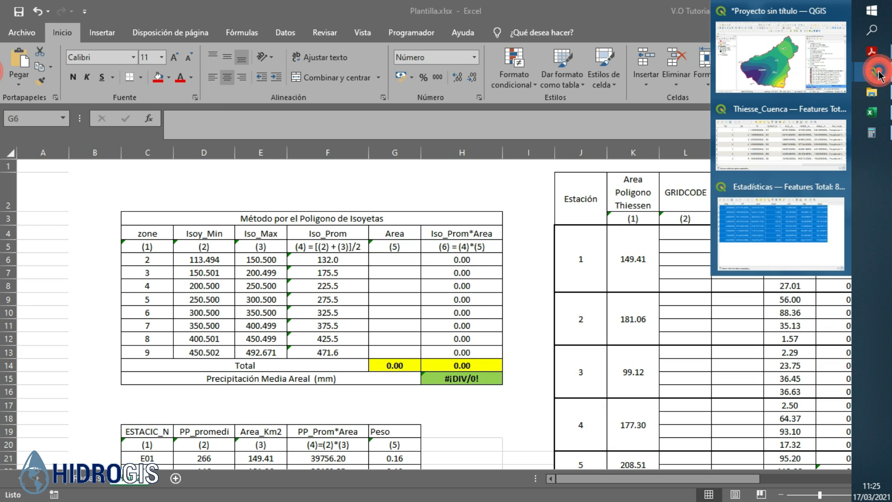
click(841, 110)
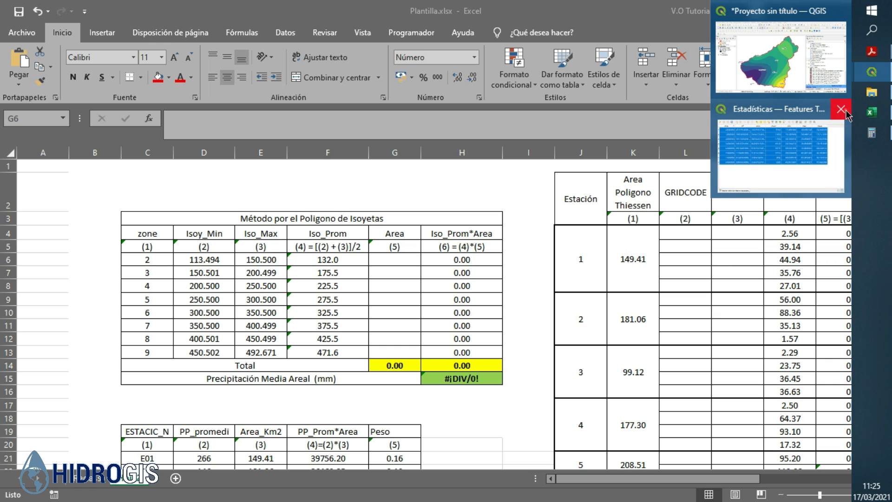
click(842, 103)
click(801, 71)
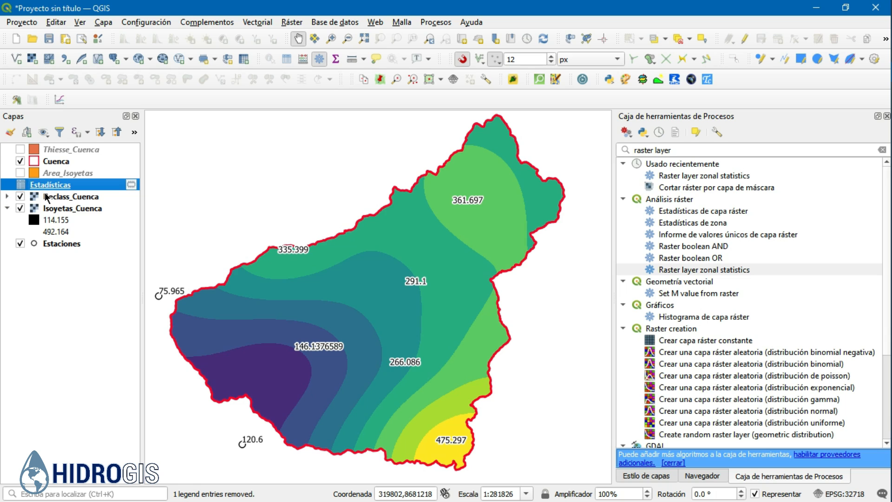
- Make the Area_Isoyetas layer visible and open its attribute table
click(21, 172)
click(61, 175)
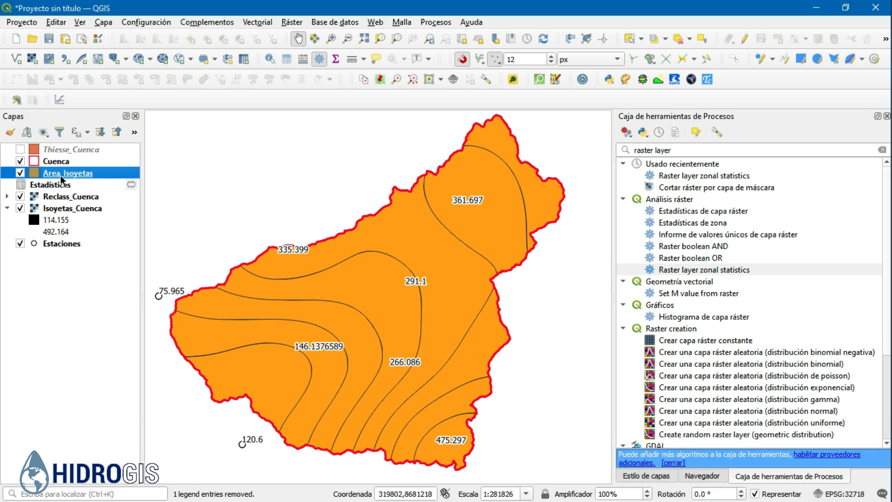
right_click(61, 174)
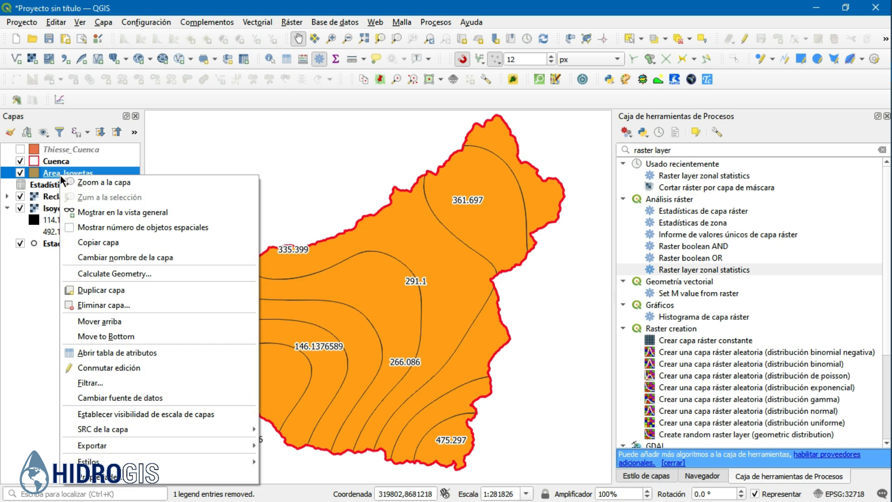
click(104, 354)
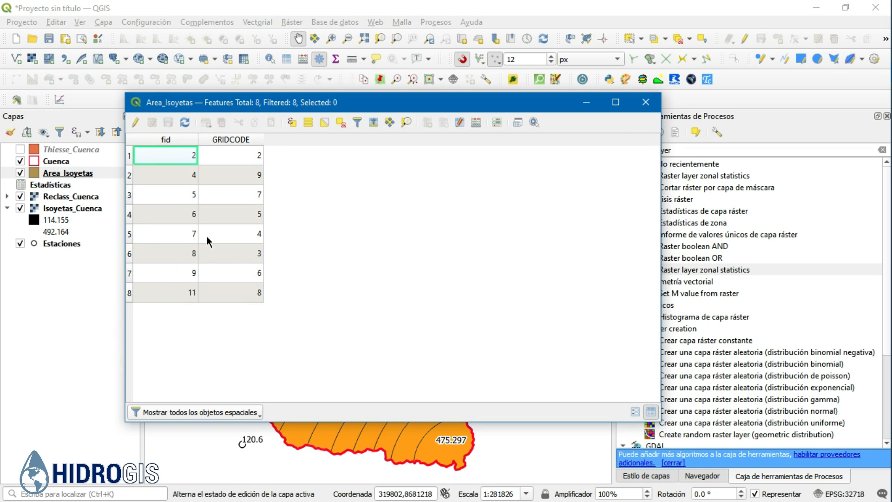
- Enable editing on Area_Isoyetas and add a decimal field named Area_Km2 with length 10 and precision 3
click(135, 124)
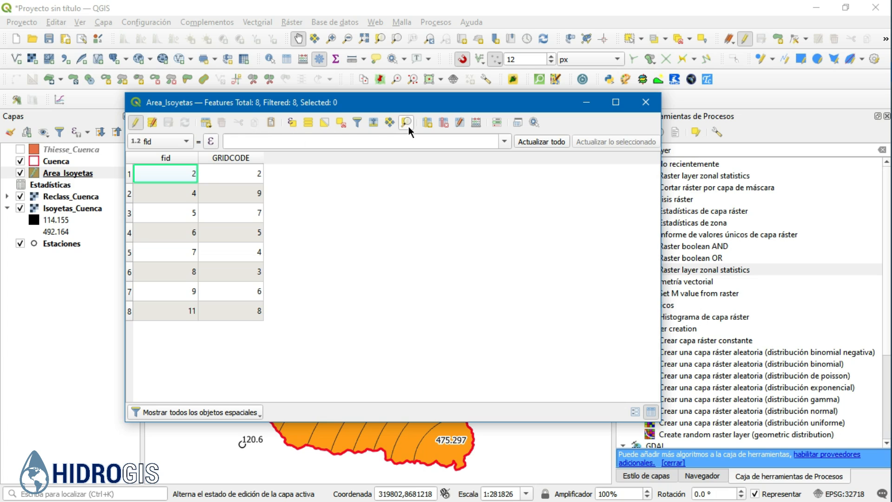
click(426, 123)
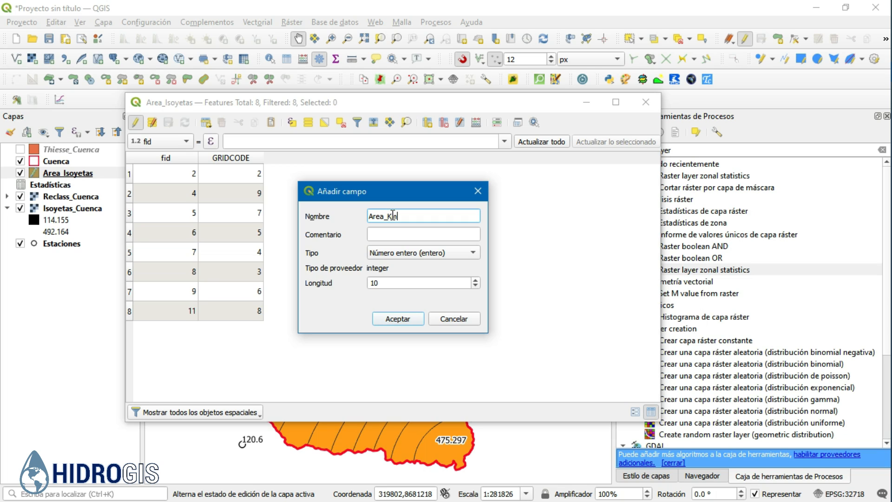
click(454, 253)
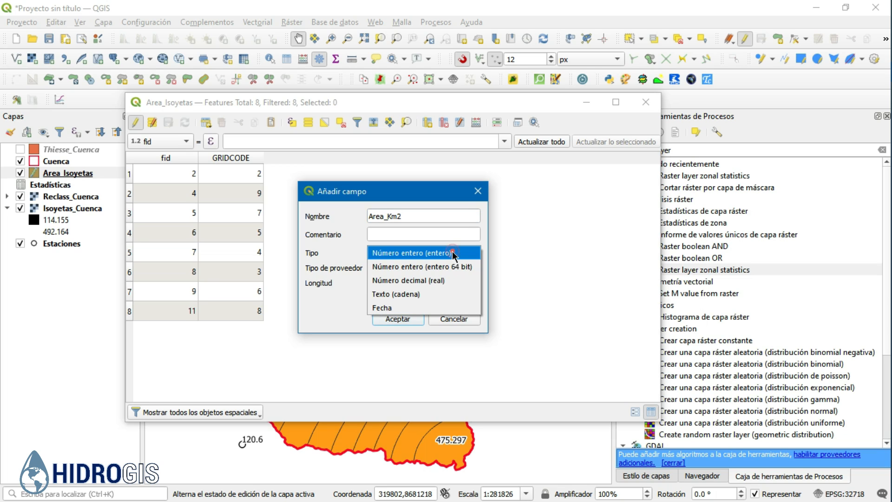
click(427, 281)
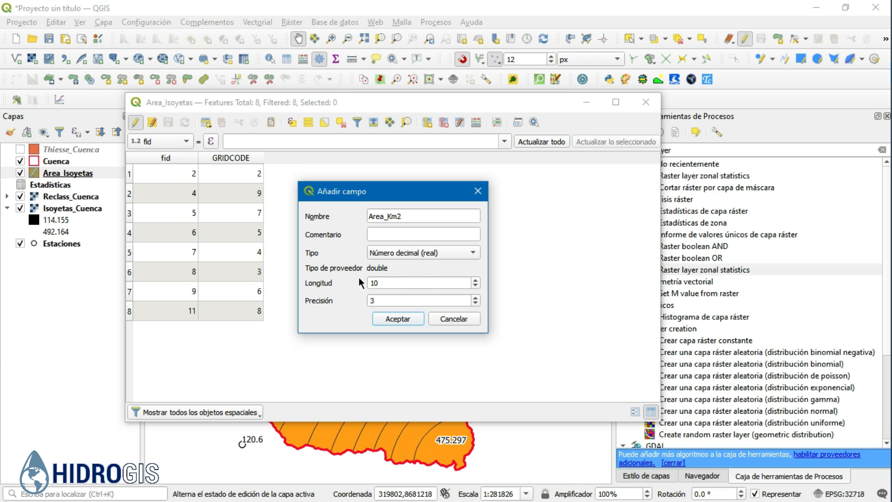
click(384, 319)
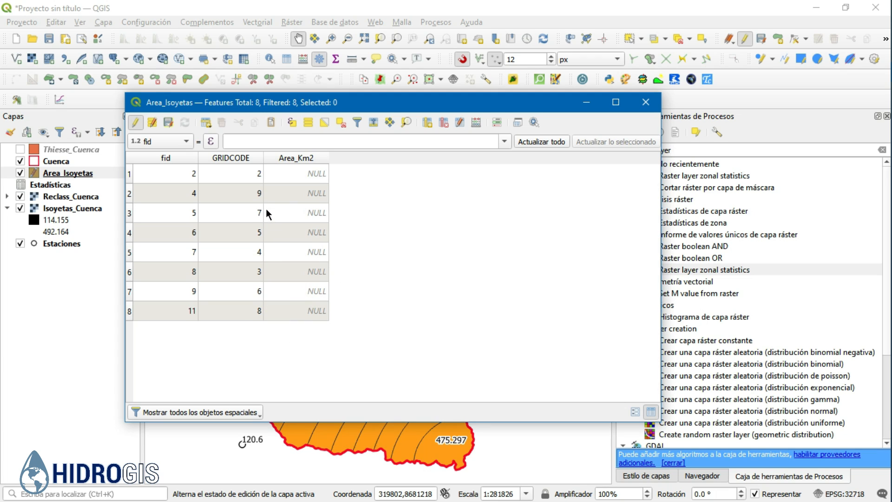
- Calculate the area of the Area_Isoyetas polygons into the Area_Km2 field in square kilometers, using the layer's coordinate reference system
click(81, 175)
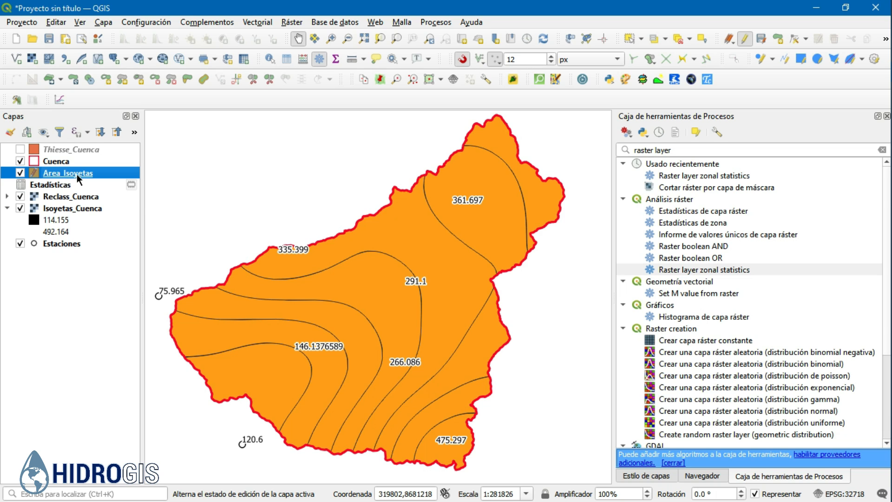
right_click(77, 173)
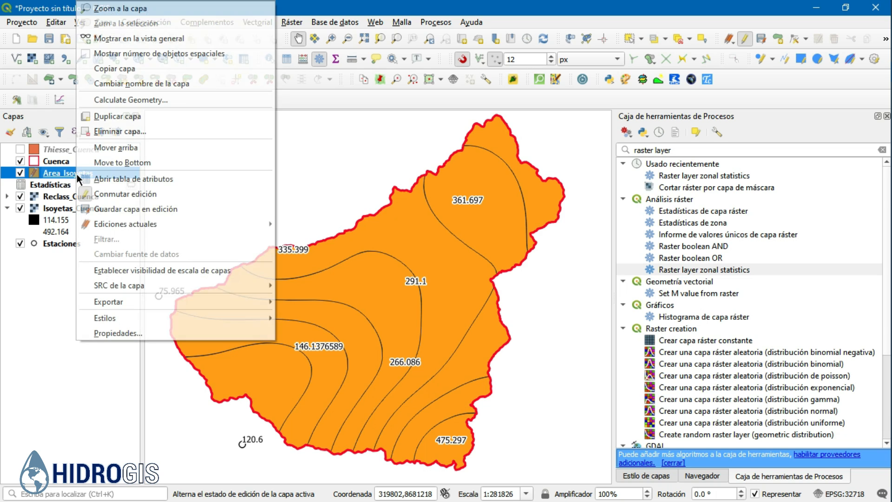
click(139, 101)
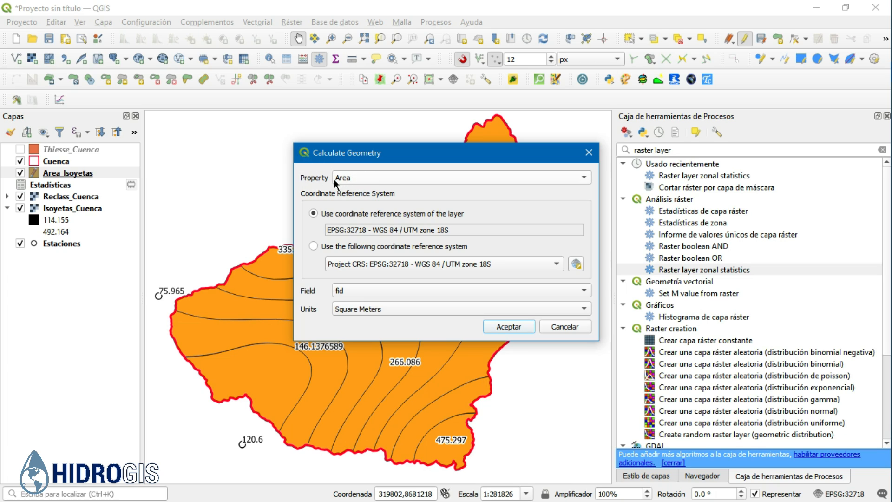
click(347, 291)
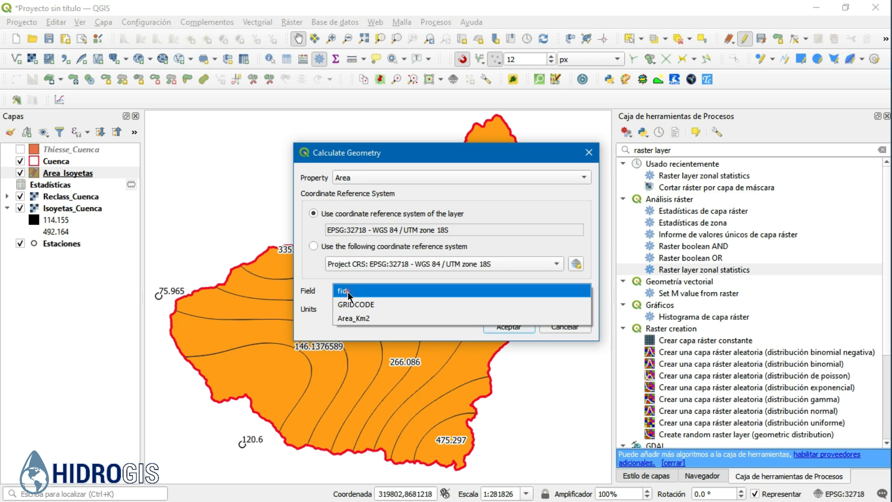
click(355, 322)
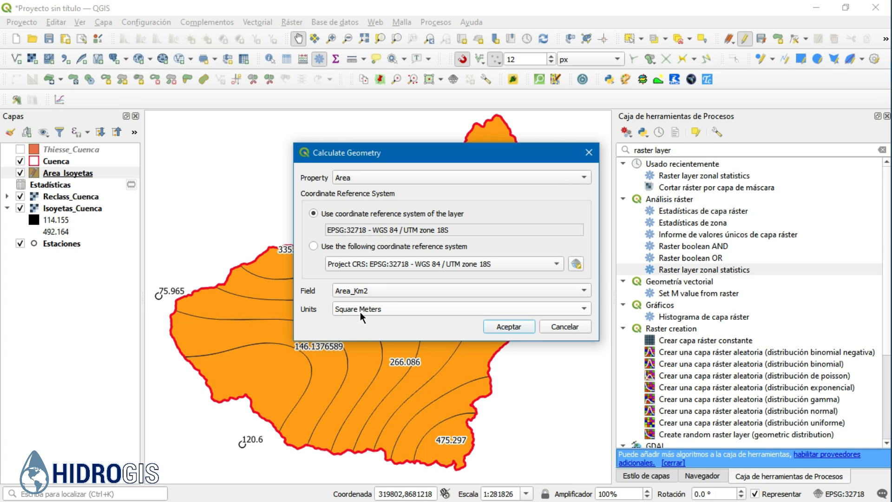
click(359, 310)
click(363, 323)
click(509, 326)
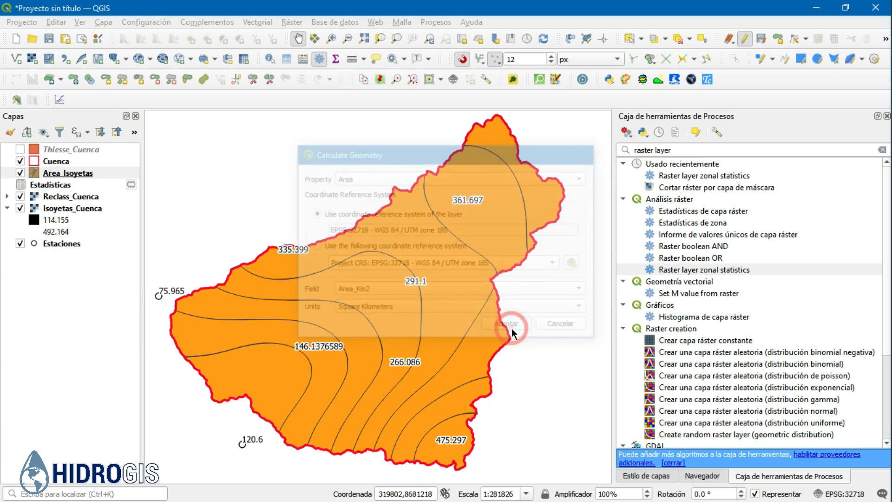
- Reopen the Area_Isoyetas attribute table and sort it by GRIDCODE in ascending order
right_click(77, 173)
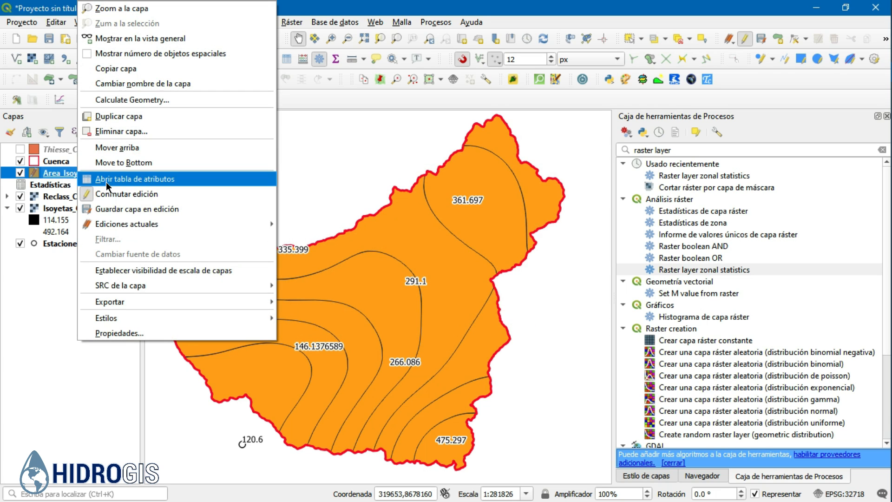
click(99, 185)
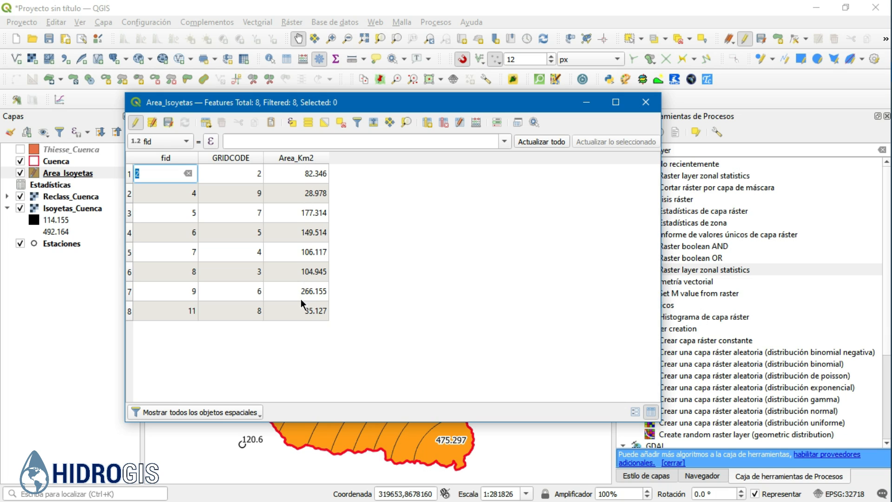
drag(274, 110, 474, 81)
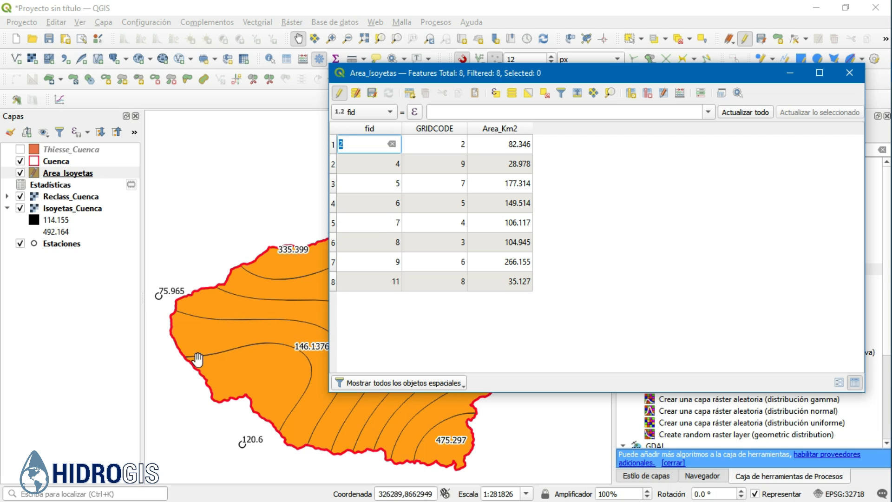
click(431, 128)
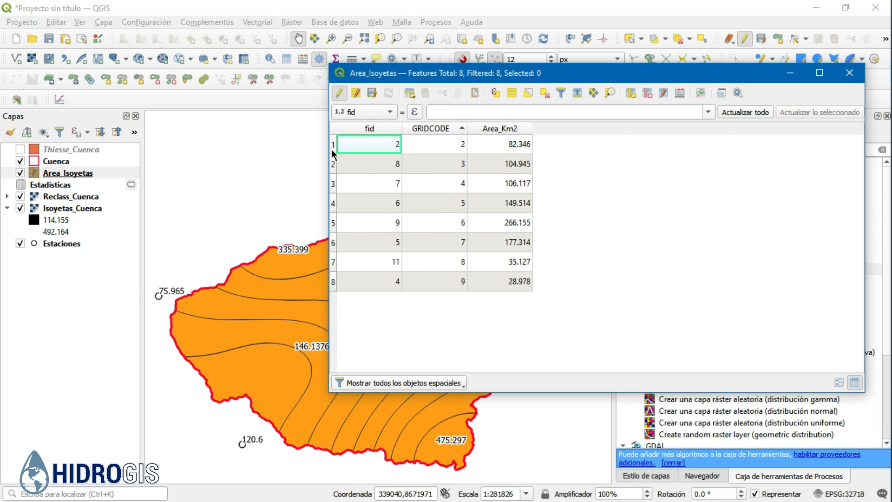
- Select all eight rows of the Area_Isoyetas attribute table and copy them
double_click(424, 141)
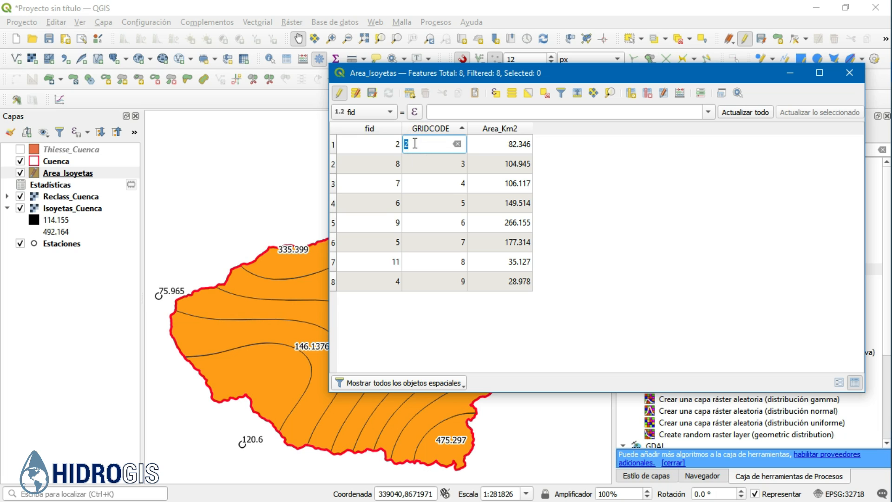
click(412, 315)
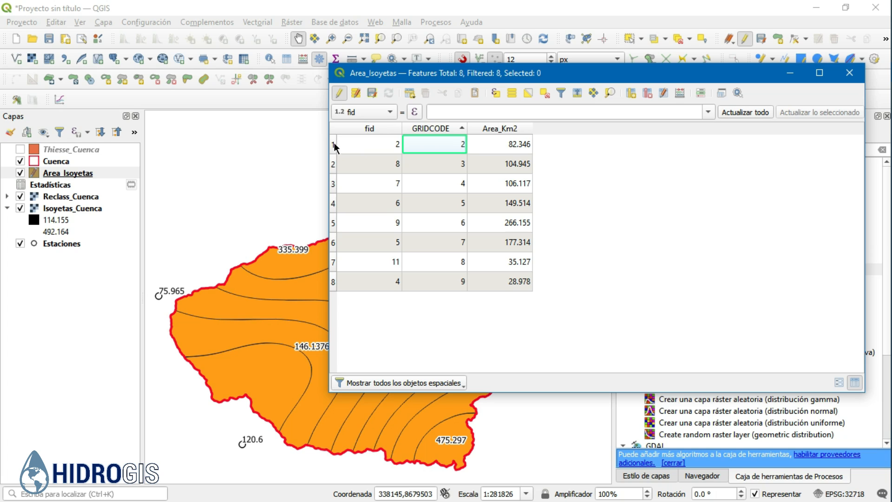
drag(335, 147, 333, 293)
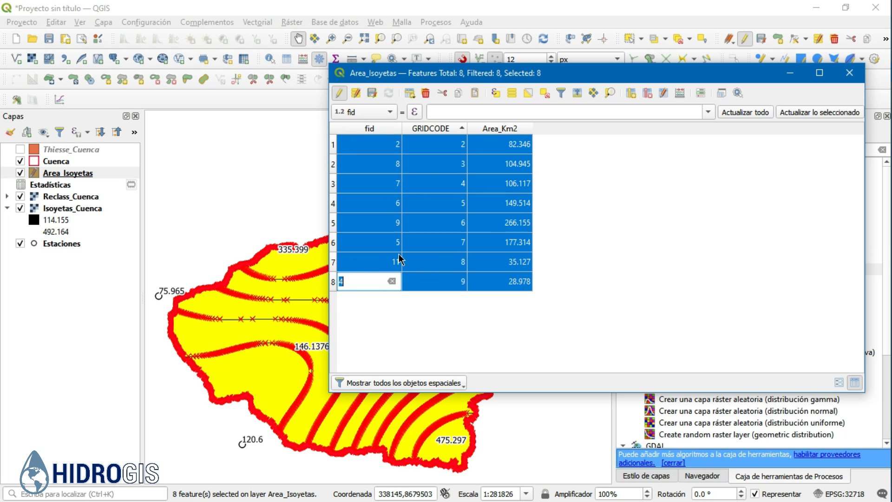
click(458, 94)
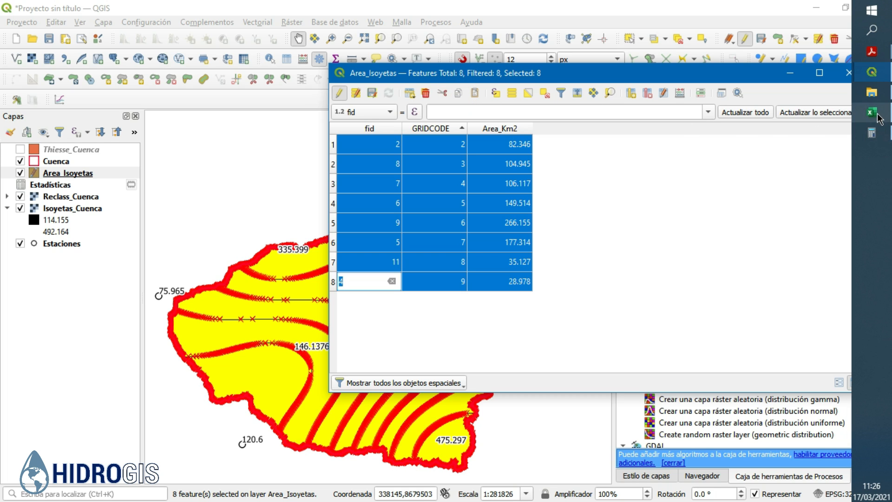
- Switch to the Plantilla.xlsx workbook in Excel and paste the copied attribute rows at cell C59, below the zonal statistics data
mouse_move(871, 112)
click(811, 116)
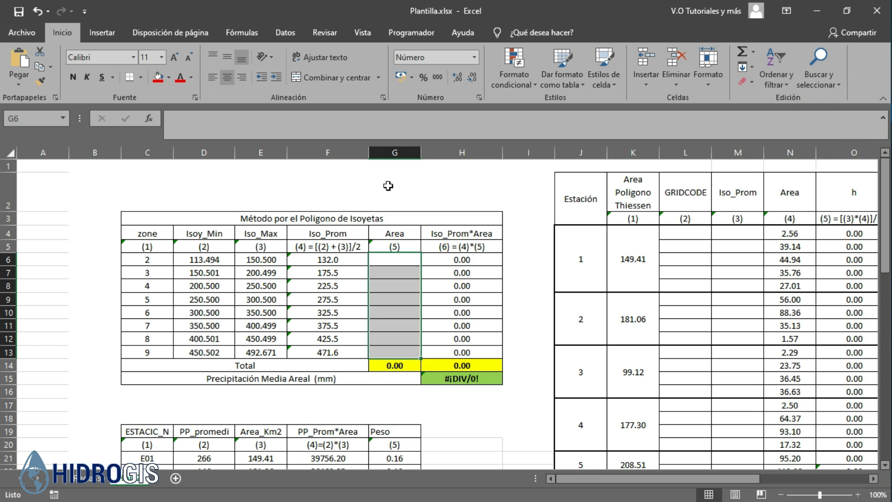
scroll(388, 172, down, 9)
scroll(393, 173, down, 5)
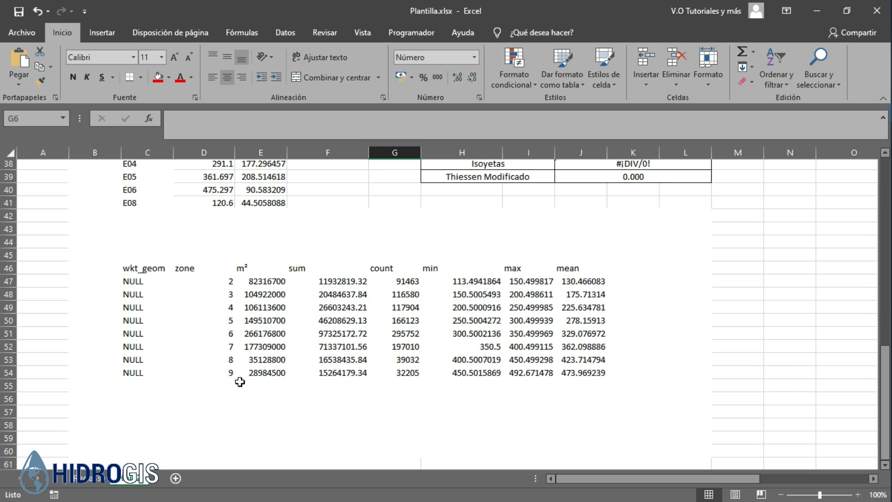
click(148, 374)
click(19, 84)
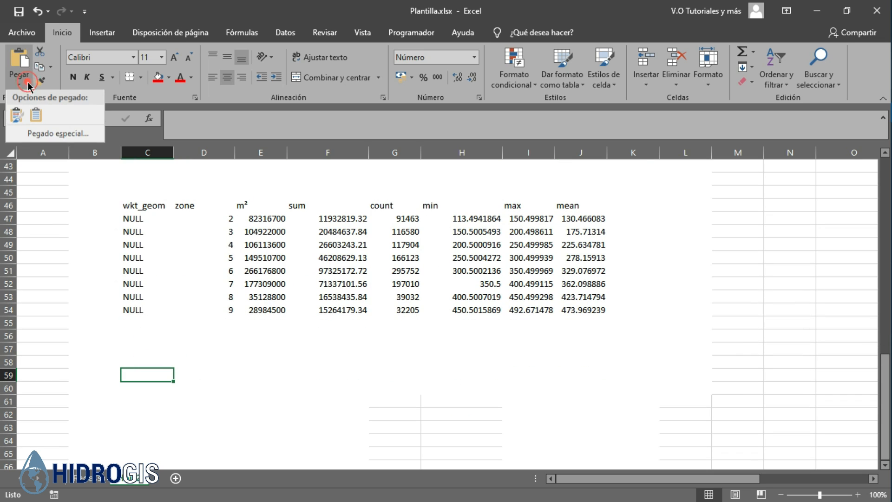
click(32, 119)
- Copy the pasted Area_Km2 values (F60:F67) into the isohyet table's Area column from cell G6, keeping the table's formatting
scroll(215, 273, down, 3)
drag(260, 273, 266, 362)
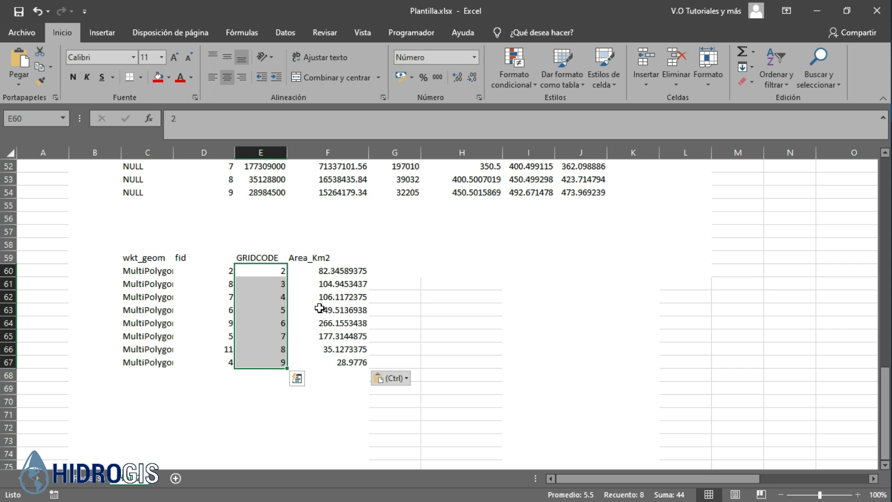
drag(323, 273, 321, 361)
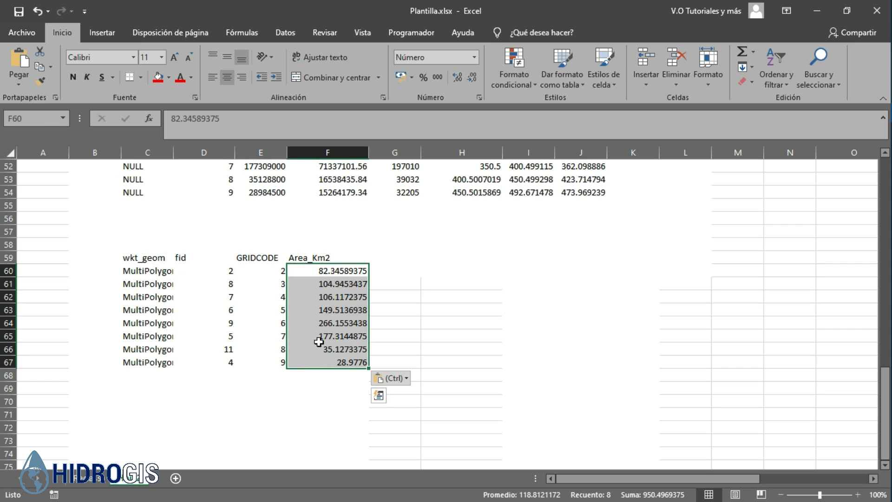
right_click(319, 342)
click(342, 70)
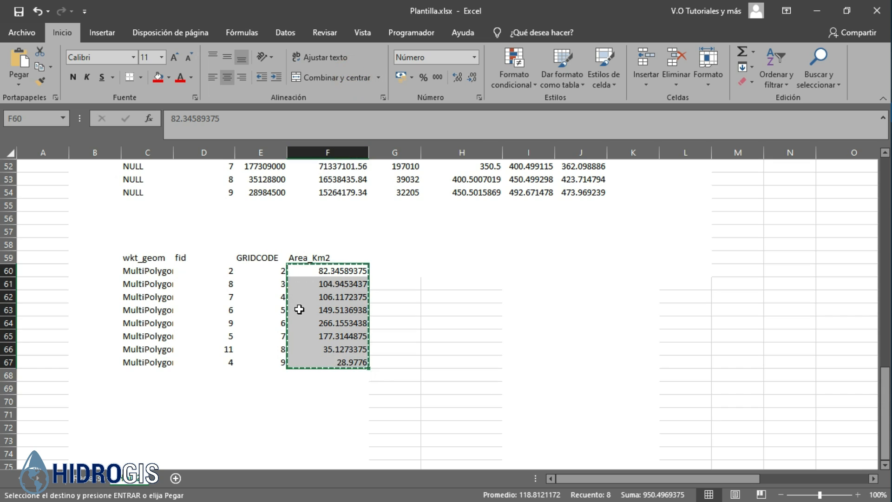
scroll(300, 309, up, 14)
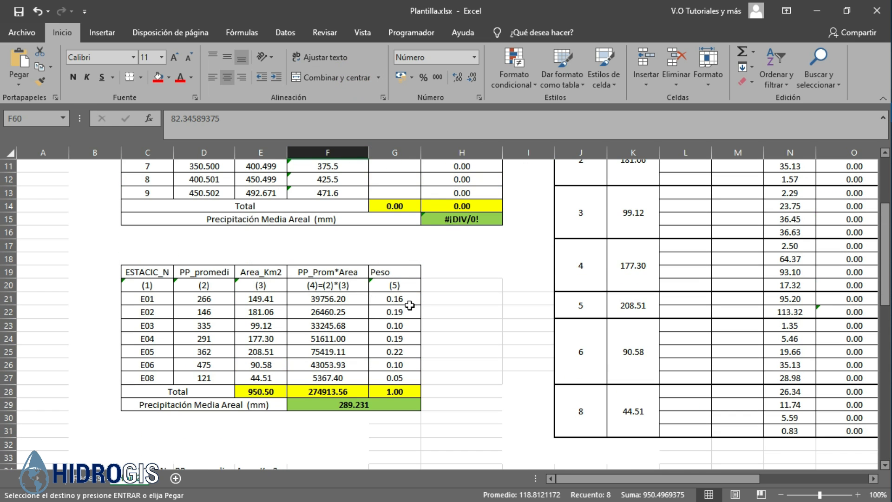
scroll(409, 305, up, 3)
click(395, 259)
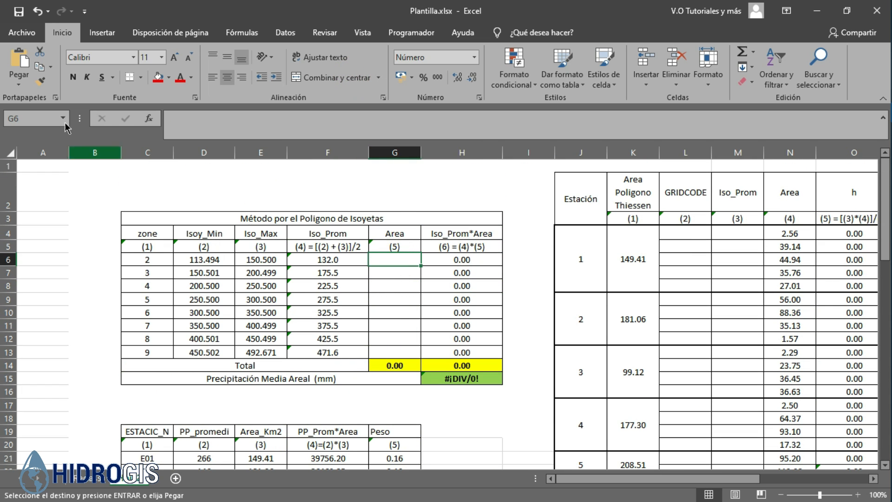
click(19, 83)
click(37, 169)
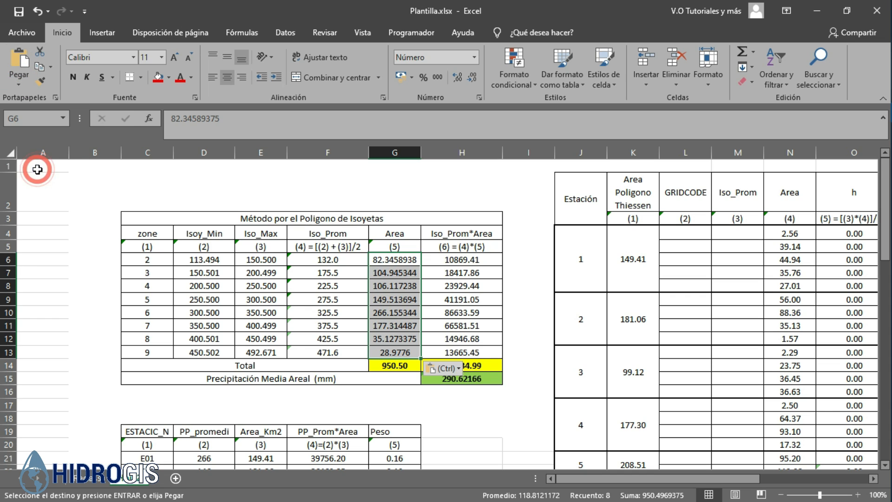
- Reduce the displayed precision of the isohyet table's Area values to two decimals
click(472, 78)
click(472, 77)
click(472, 78)
click(472, 78)
click(472, 77)
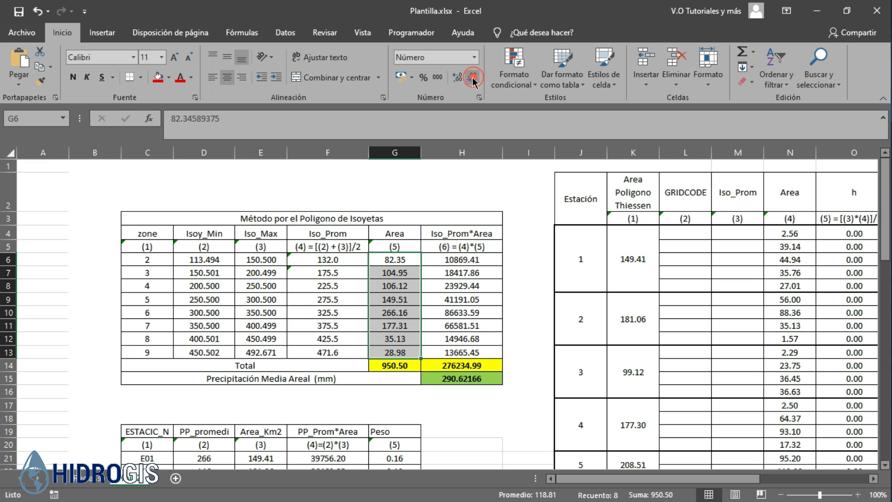
- Compare the total area of the isohyet table with the total area of the Thiessen station table
scroll(399, 260, down, 2)
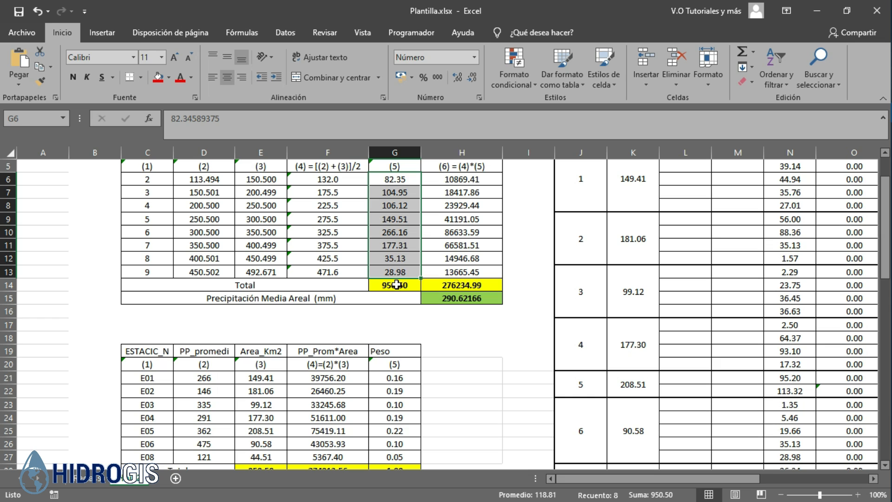
click(396, 284)
scroll(391, 244, up, 2)
scroll(390, 240, down, 3)
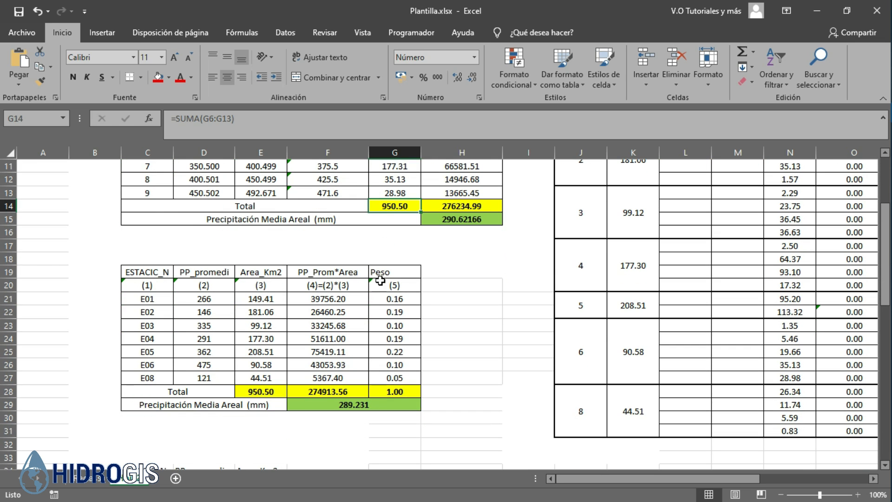
click(268, 393)
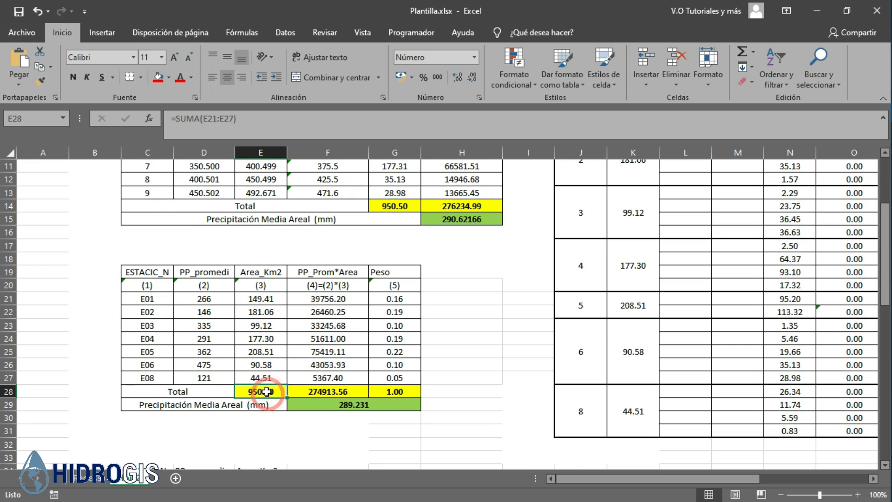
click(396, 207)
click(273, 384)
scroll(426, 297, up, 3)
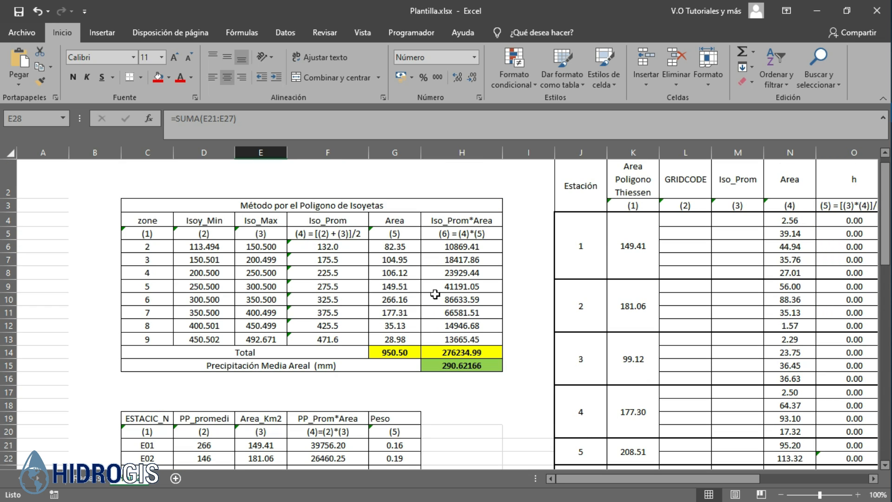
- Review the isohyet table's formulas for Iso_Prom*Area, both column totals and the areal mean precipitation
click(443, 246)
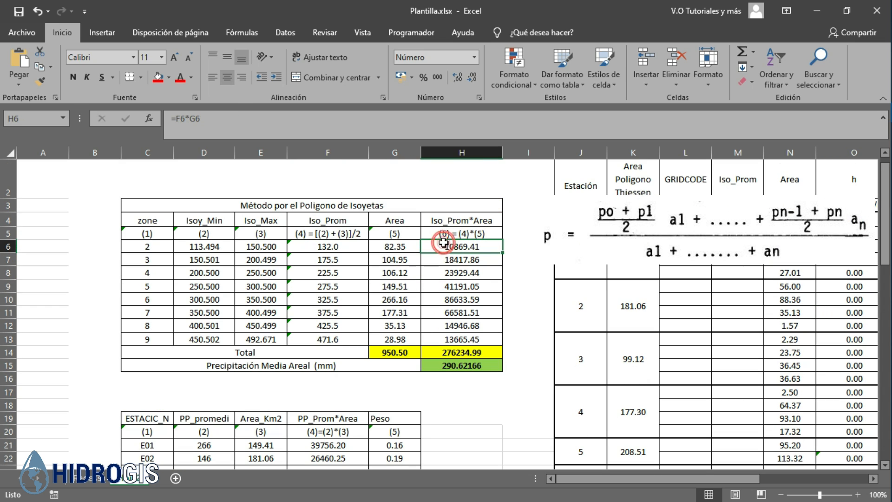
click(286, 122)
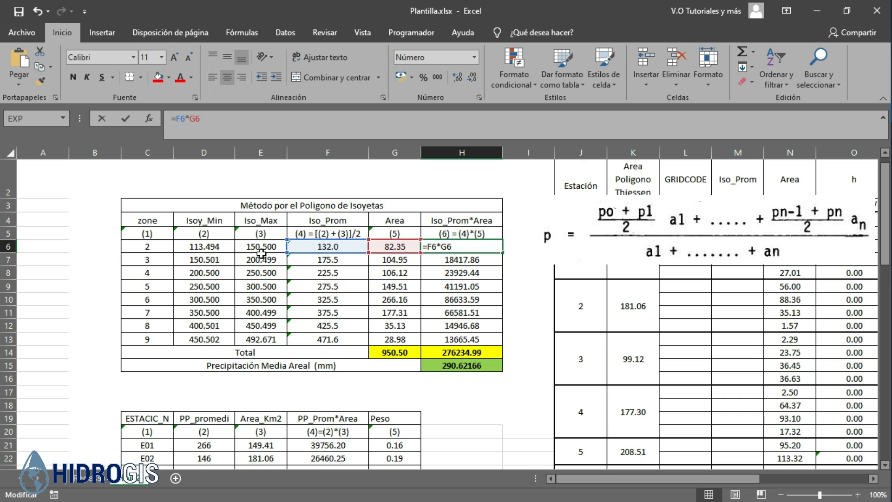
click(400, 253)
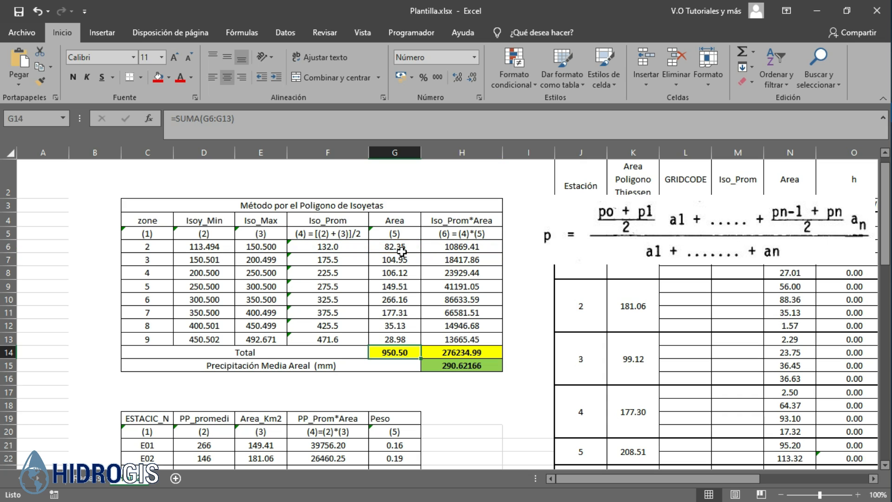
click(397, 352)
click(447, 354)
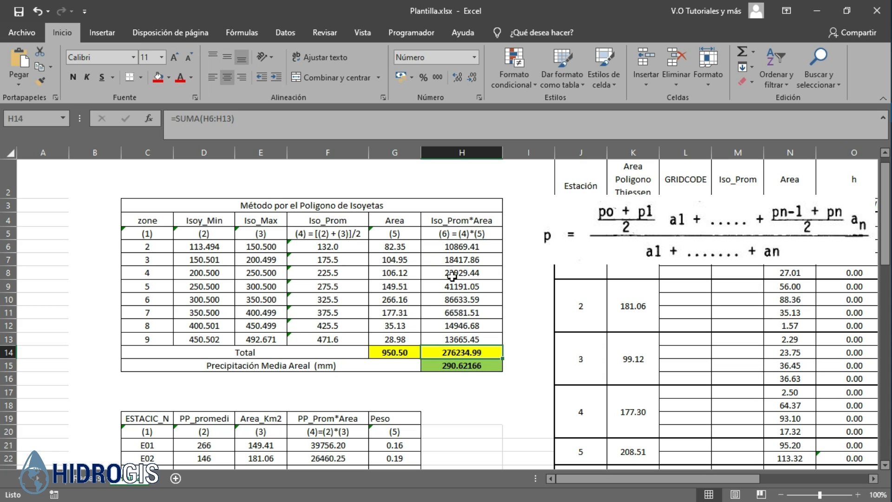
click(449, 366)
double_click(450, 366)
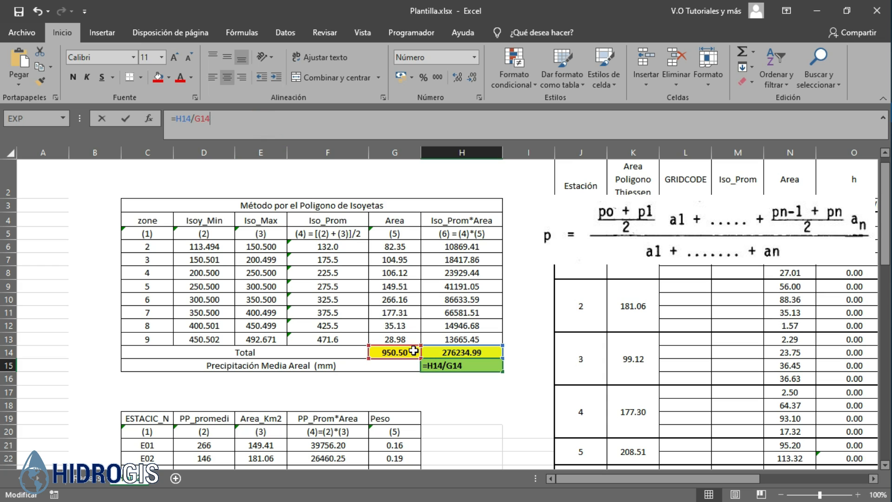
key(Return)
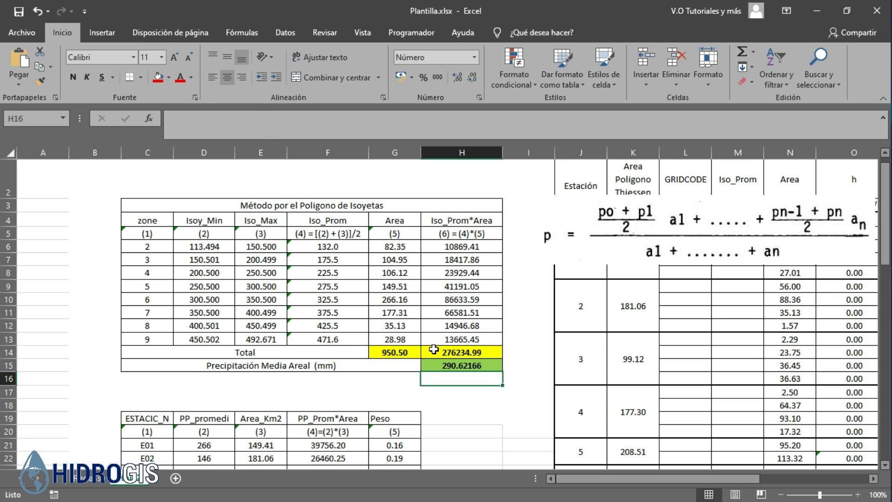
- Display the isohyet areal mean precipitation in cell H15 with two decimals
click(454, 367)
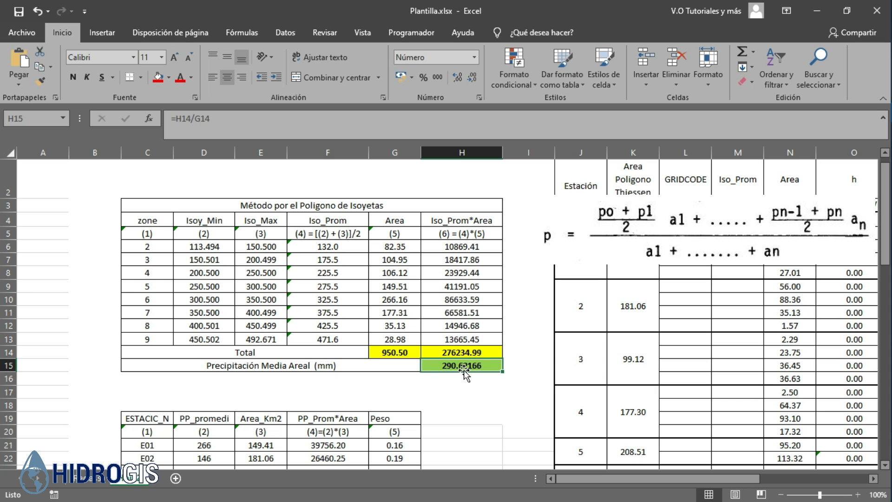
scroll(464, 372, down, 2)
click(472, 77)
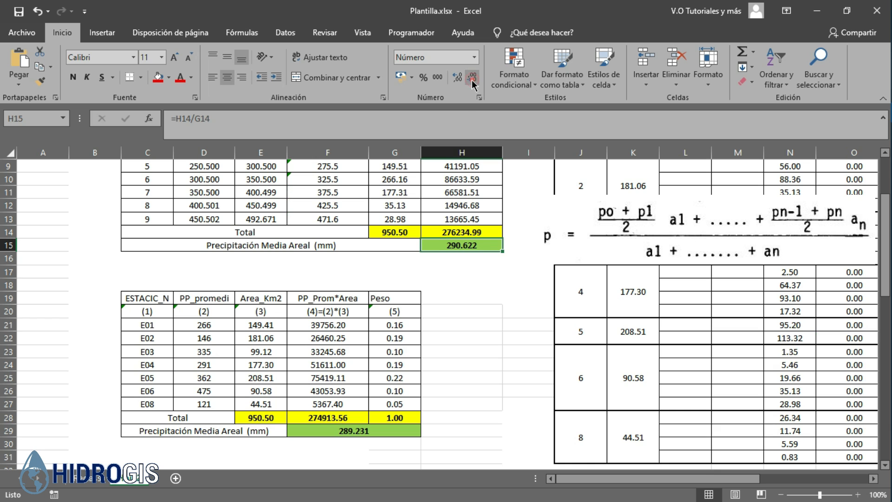
click(472, 77)
click(472, 77)
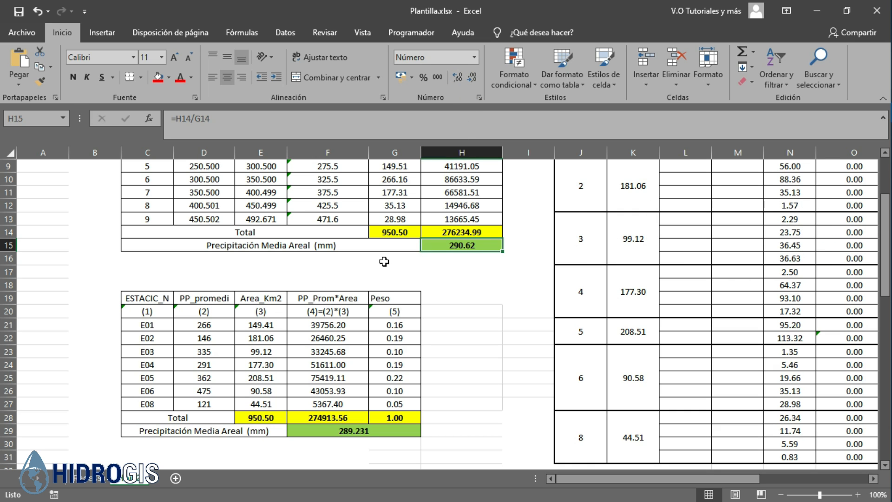
- Compare the isohyet areal mean precipitation with the Thiessen method's result and look over the isohyet table
scroll(394, 294, up, 3)
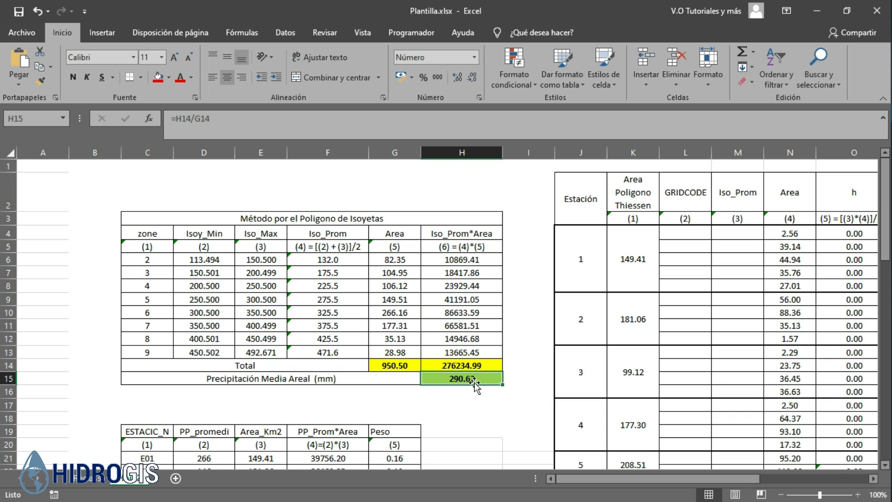
scroll(470, 331, down, 2)
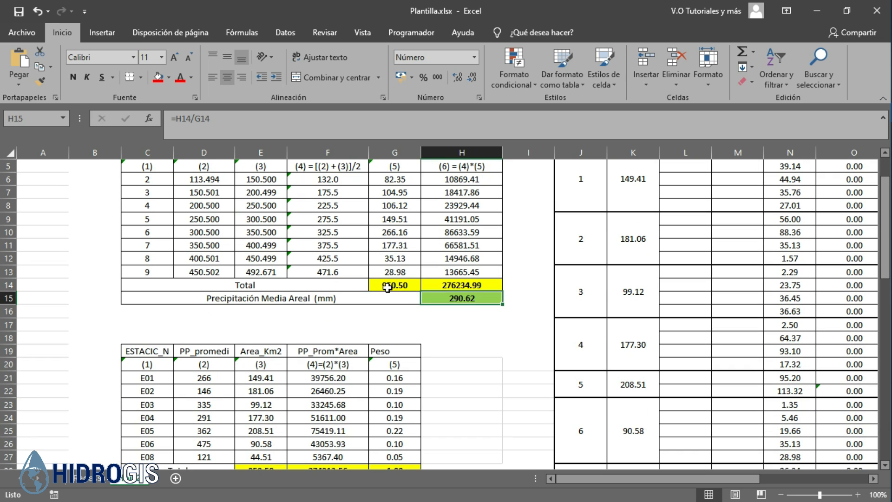
scroll(387, 288, down, 2)
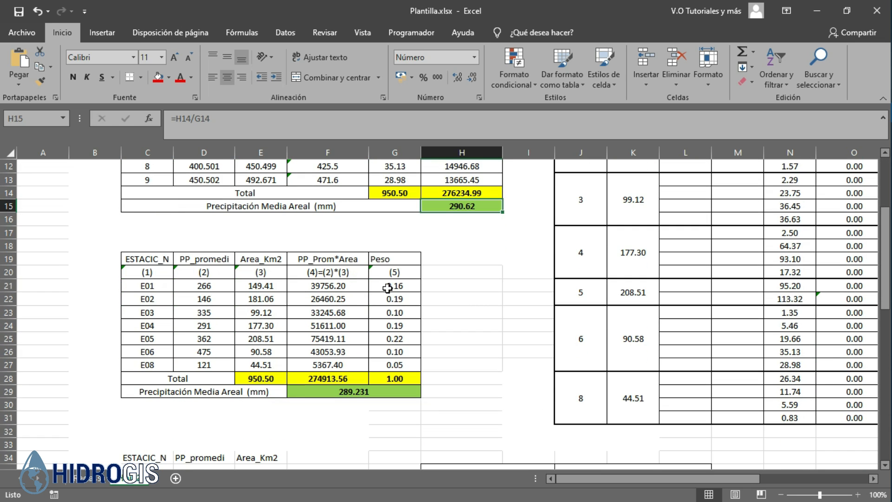
click(380, 393)
scroll(390, 321, up, 4)
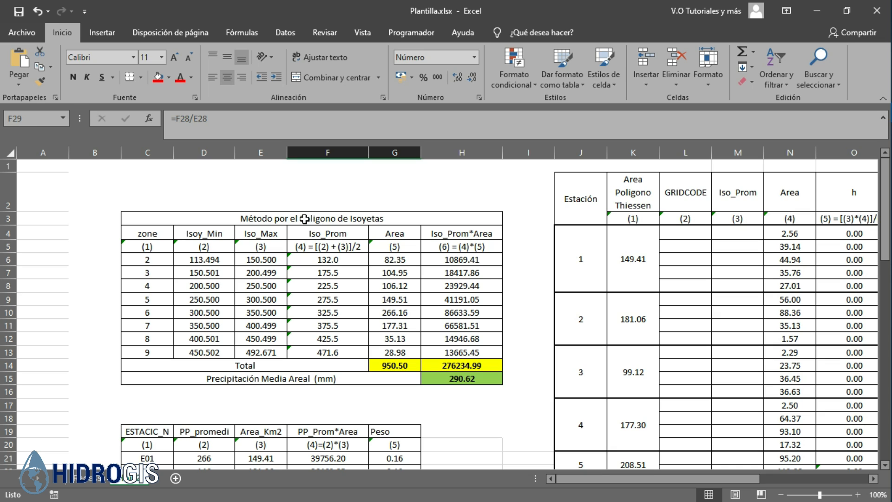
drag(304, 219, 302, 378)
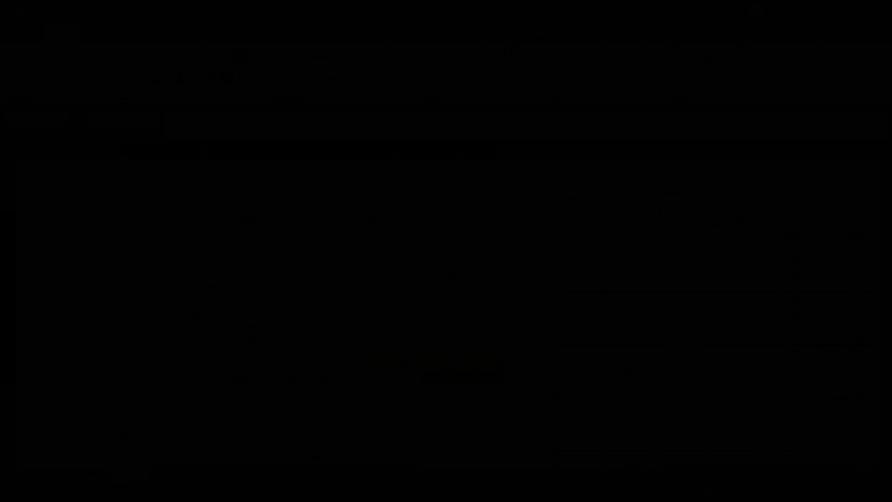
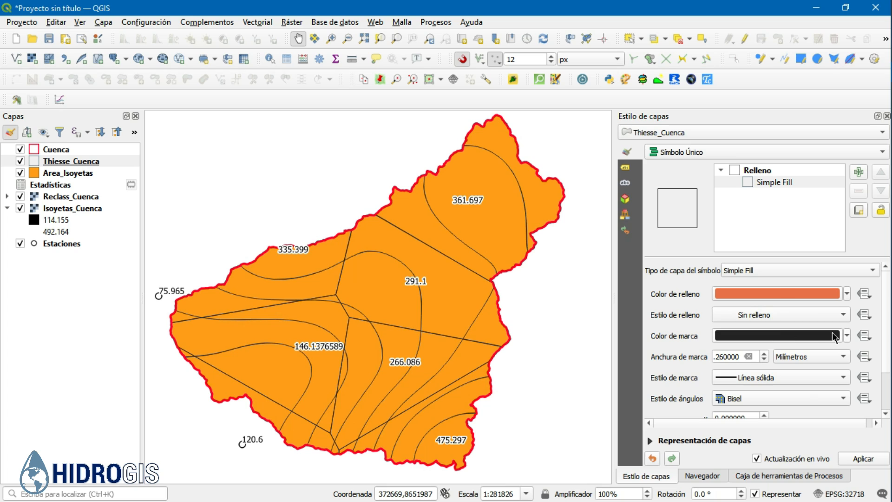
- Give the Thiesse_Cuenca polygons a blue outline with a stroke width of 0.86 mm
click(846, 336)
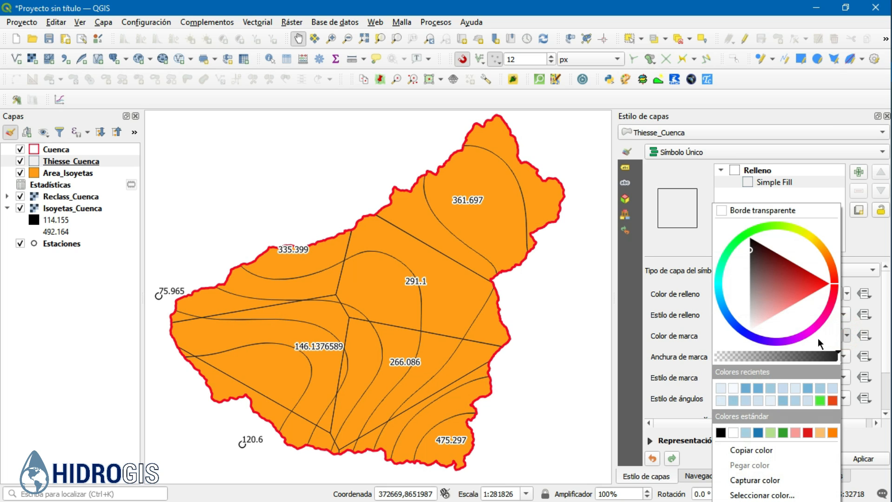
click(770, 341)
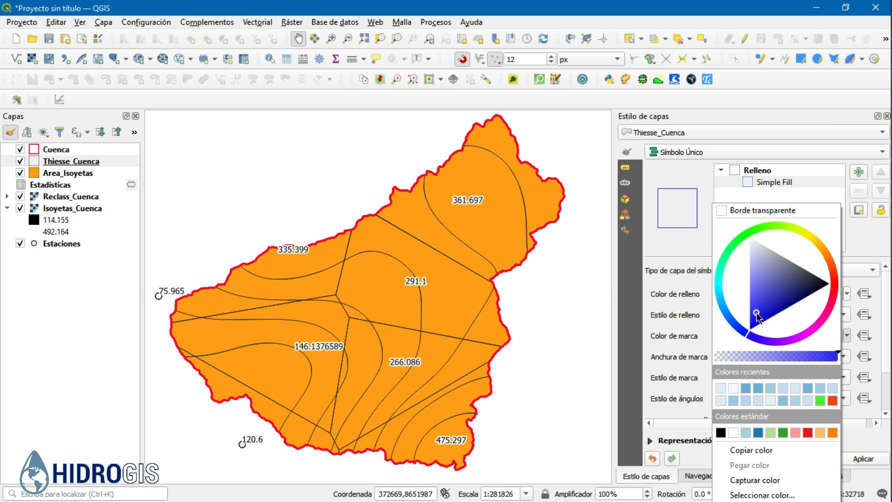
click(697, 262)
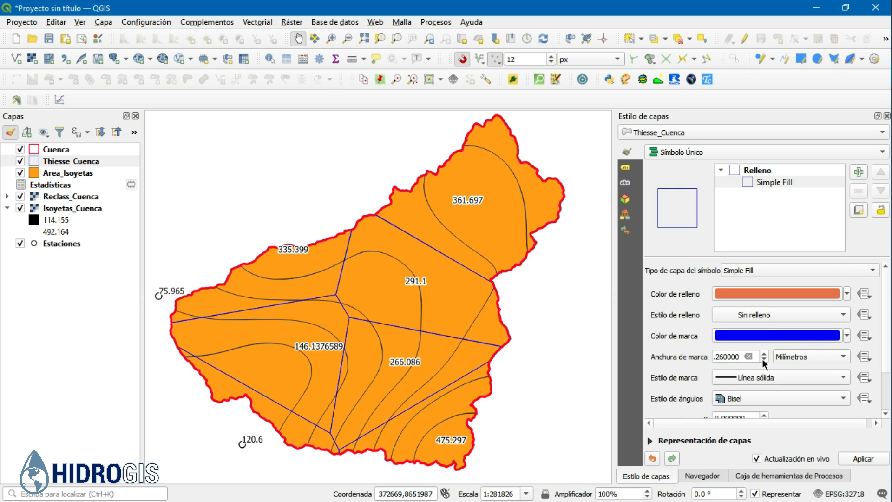
scroll(762, 358, up, 3)
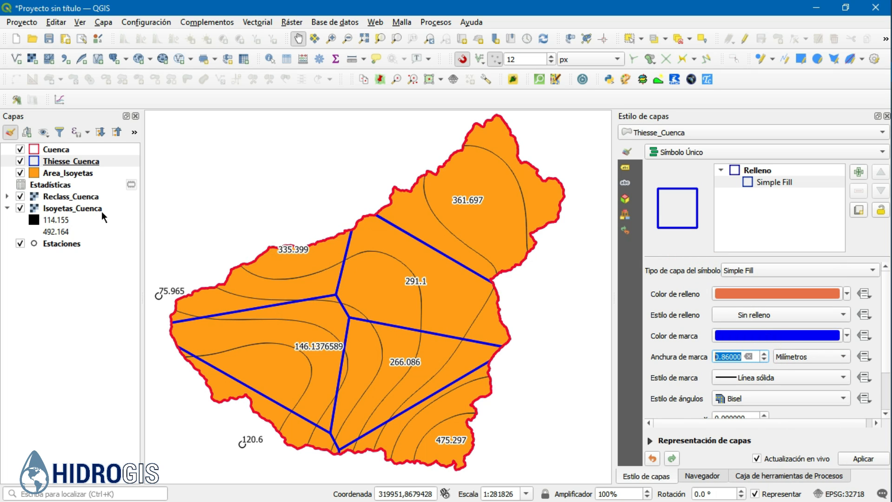
- Label the Estaciones points with the ESTACIÓN field instead of the average precipitation
drag(285, 402, 302, 355)
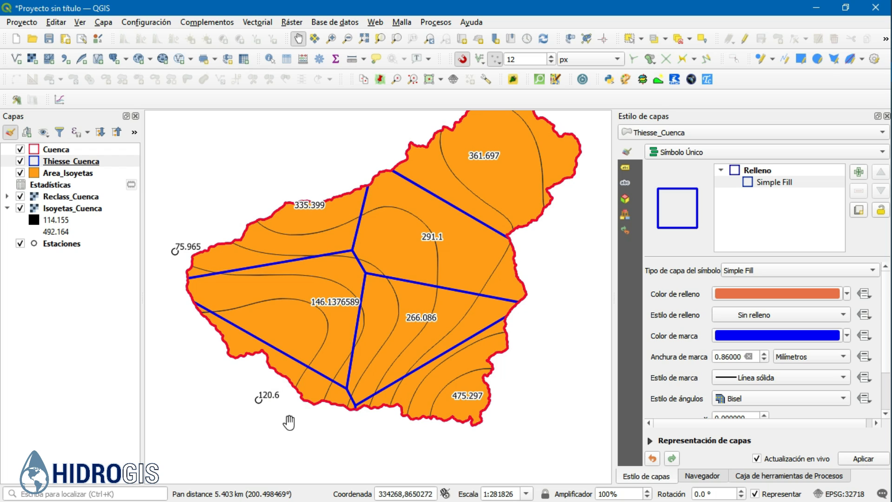
scroll(288, 418, up, 1)
drag(258, 328, 331, 389)
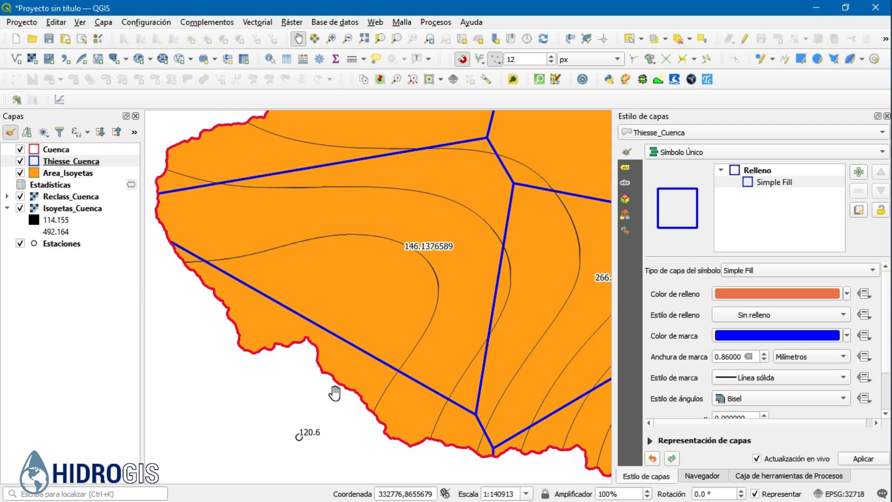
drag(384, 271, 302, 365)
scroll(292, 356, down, 1)
click(56, 173)
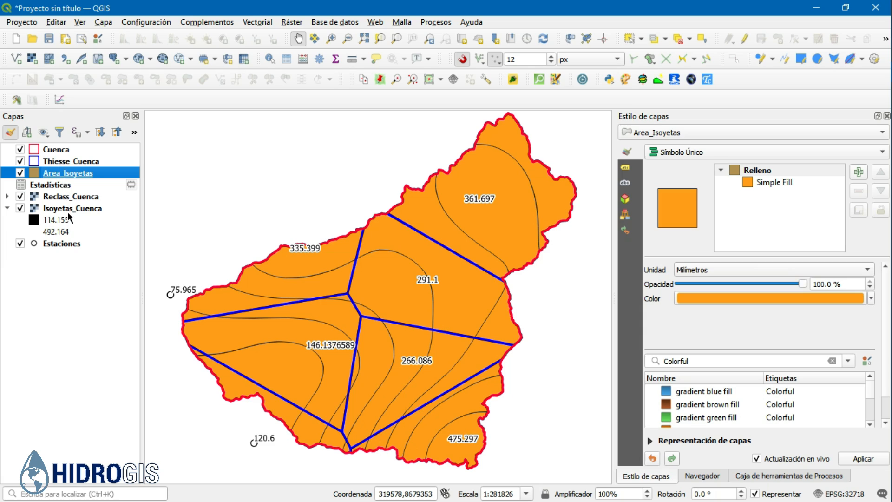
click(62, 244)
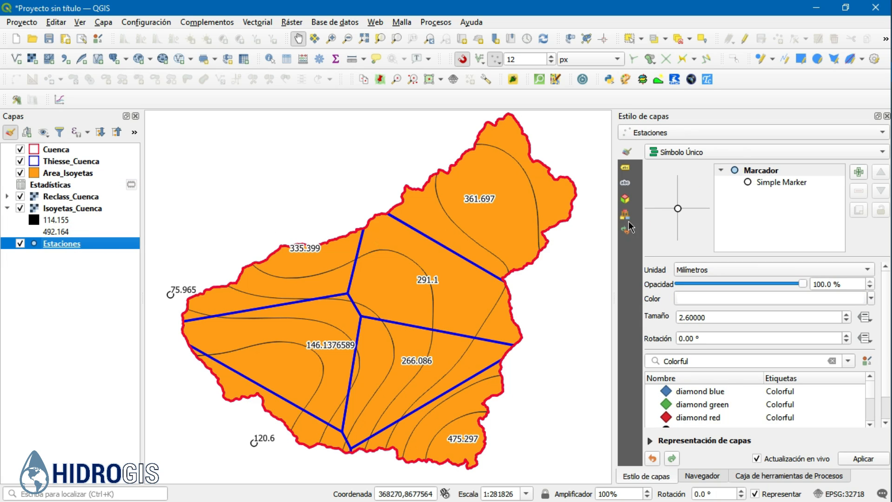
click(626, 168)
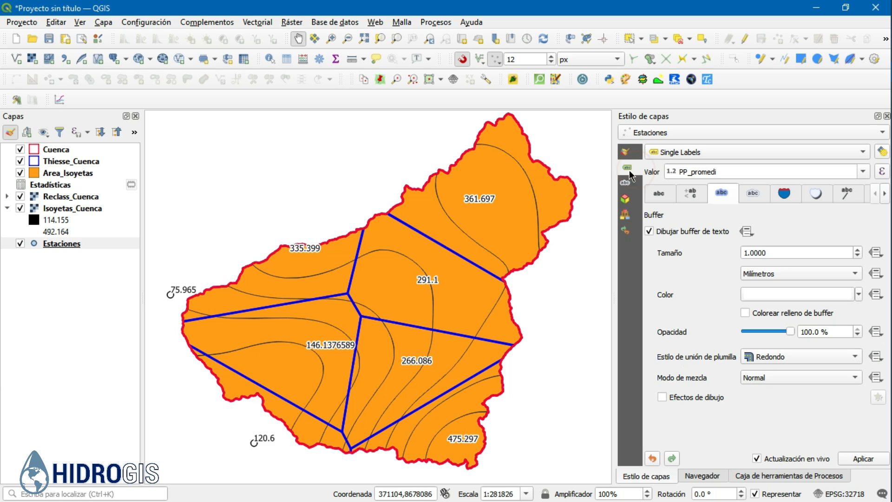
click(866, 174)
click(720, 206)
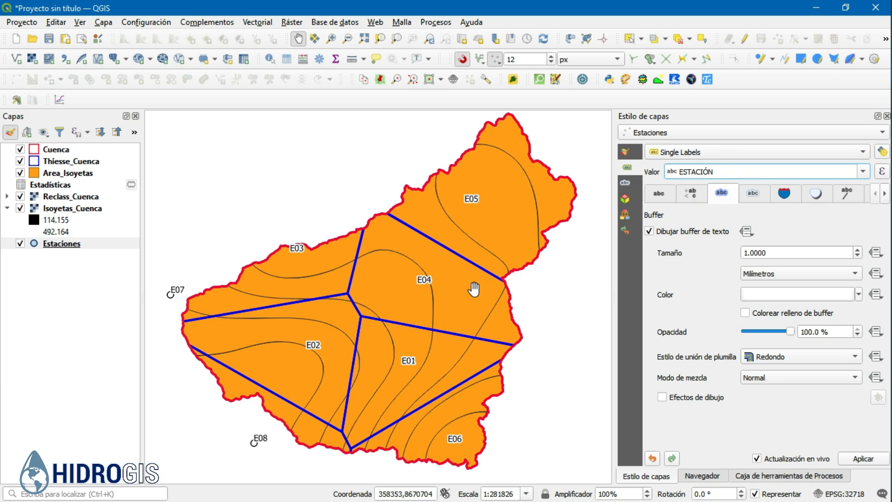
- Select the Thiessen polygon of station E01 in the Thiesse_Cuenca layer
scroll(423, 374, up, 1)
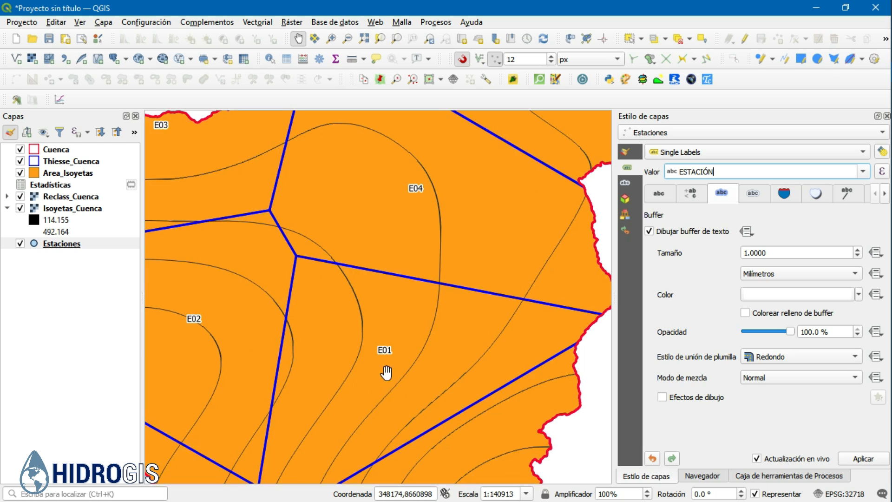
drag(386, 371, 355, 336)
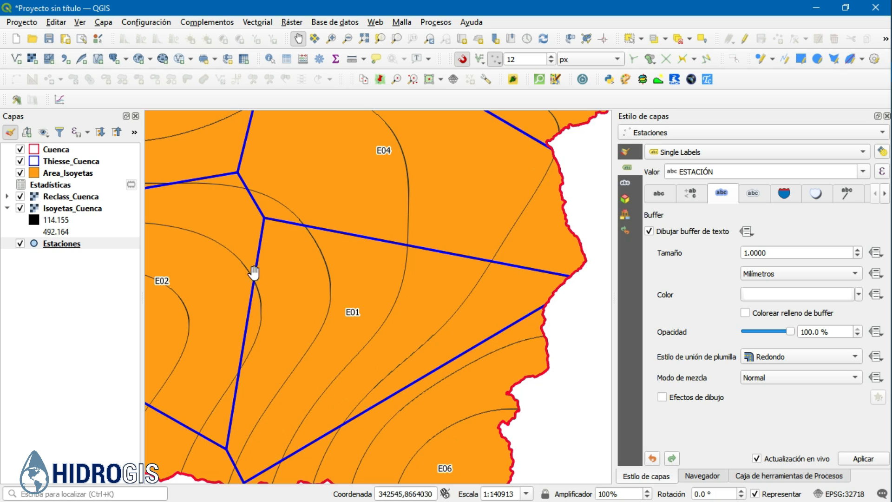
click(74, 163)
click(629, 39)
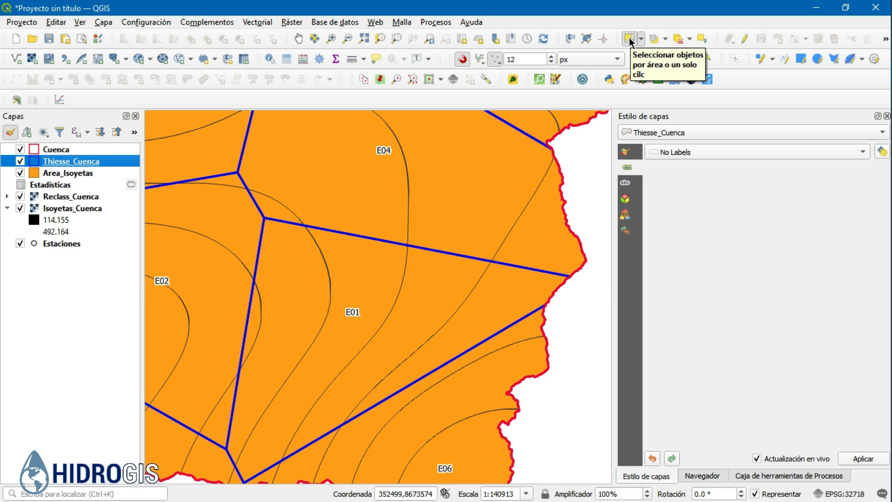
click(364, 279)
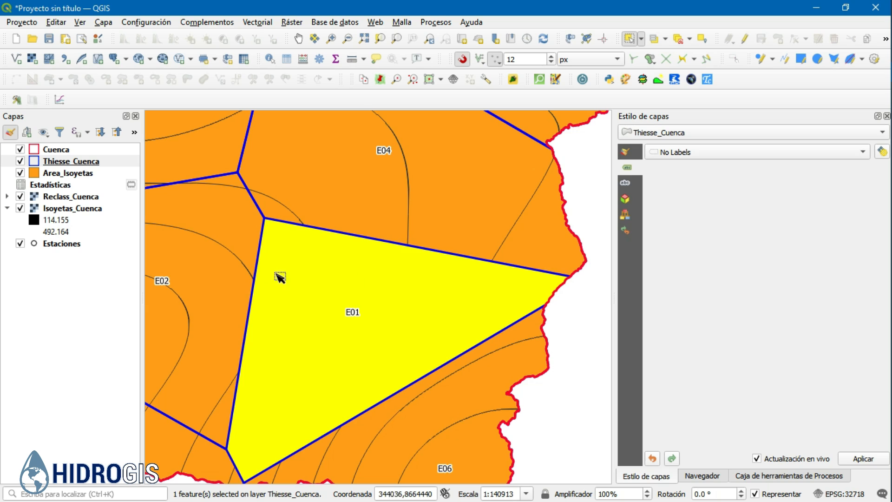
scroll(349, 245, down, 1)
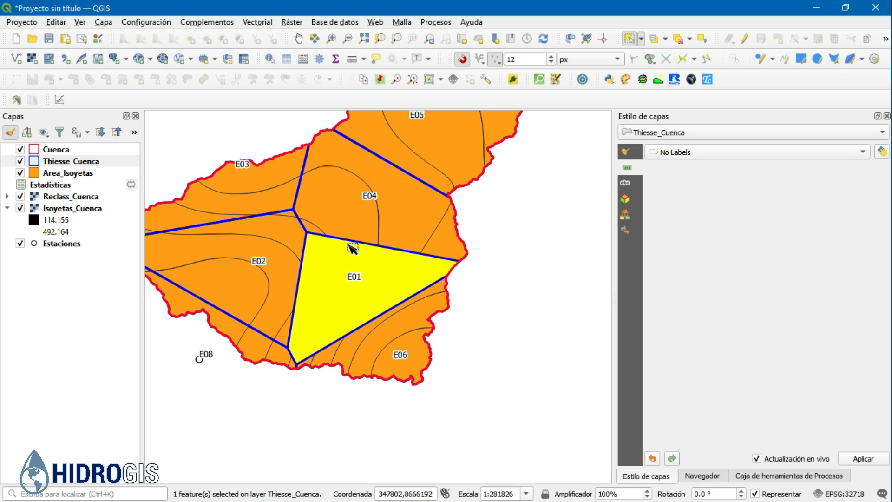
drag(450, 169, 438, 192)
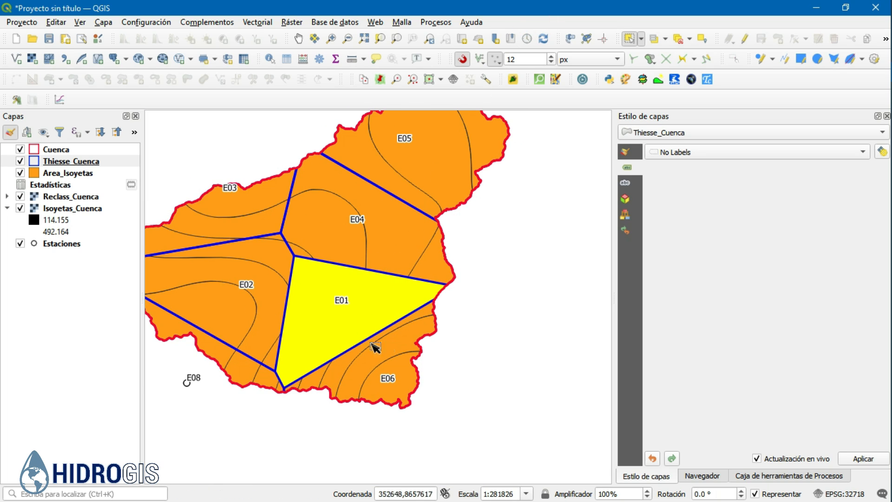
- Start the Cortar (clip) geoprocessing tool with Area_Isoyetas as the input layer, keeping the map polygons in view
click(258, 22)
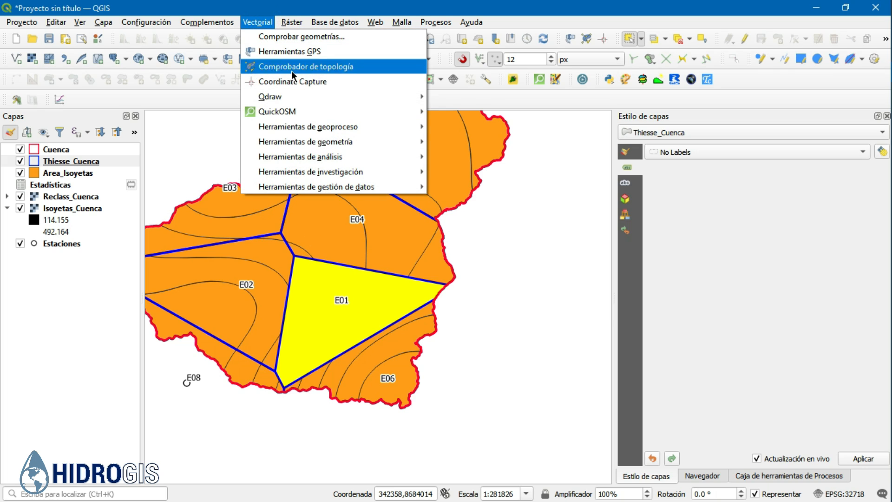
mouse_move(307, 127)
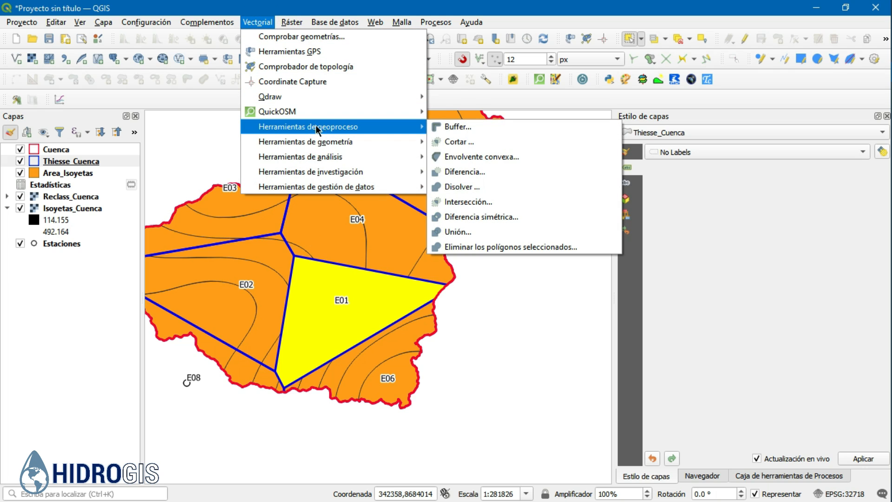
click(447, 146)
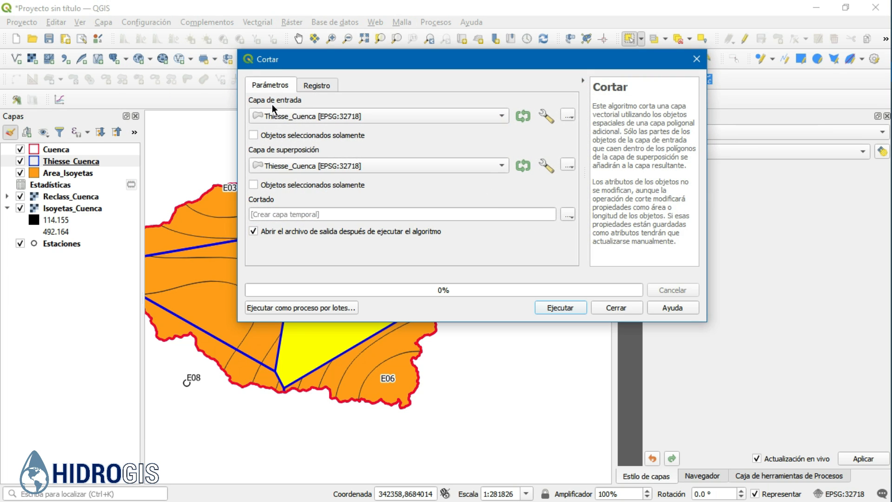
click(286, 111)
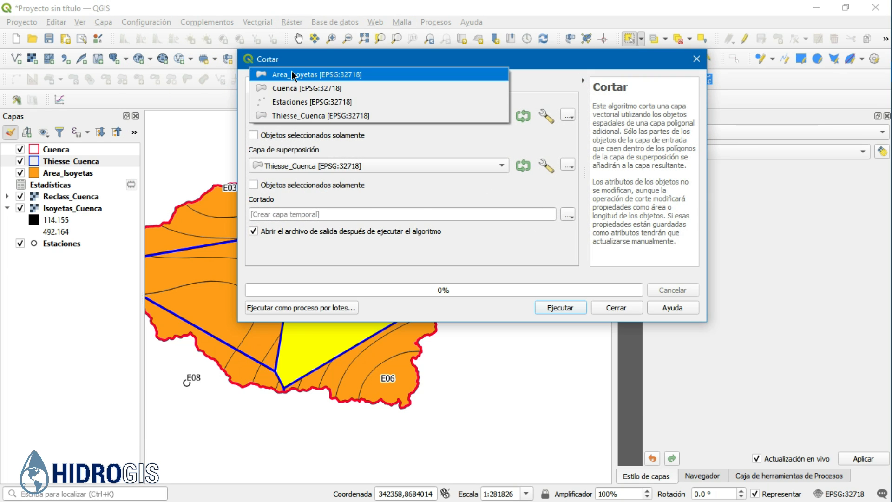
click(291, 71)
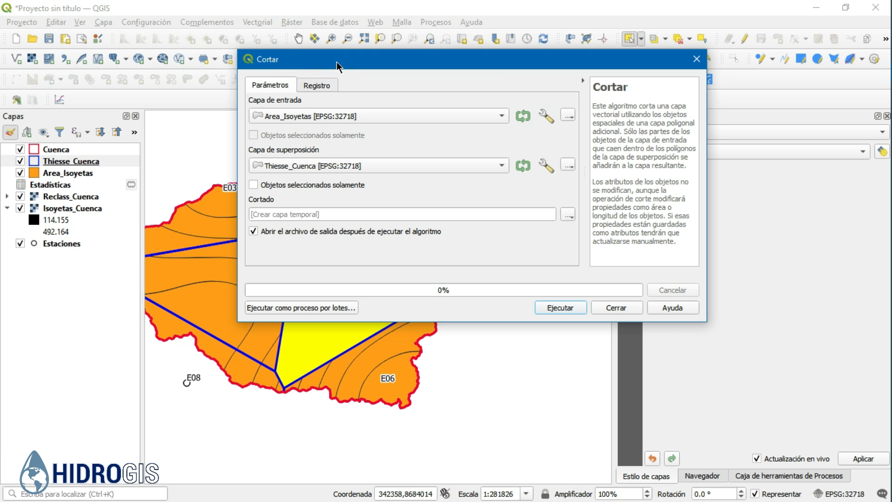
drag(337, 61, 551, 78)
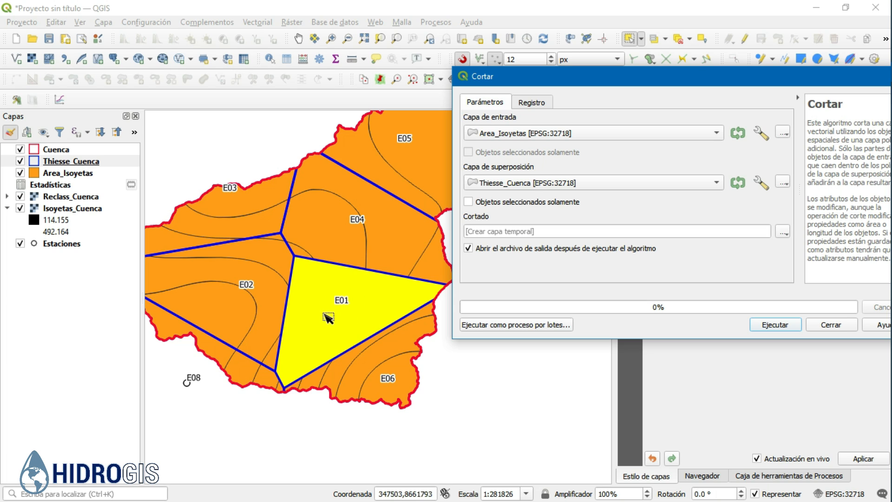
- Restrict the Thiesse_Cuenca overlay of the clip to selected features only, so that just the E01 polygon is used
scroll(316, 335, up, 1)
scroll(336, 309, down, 1)
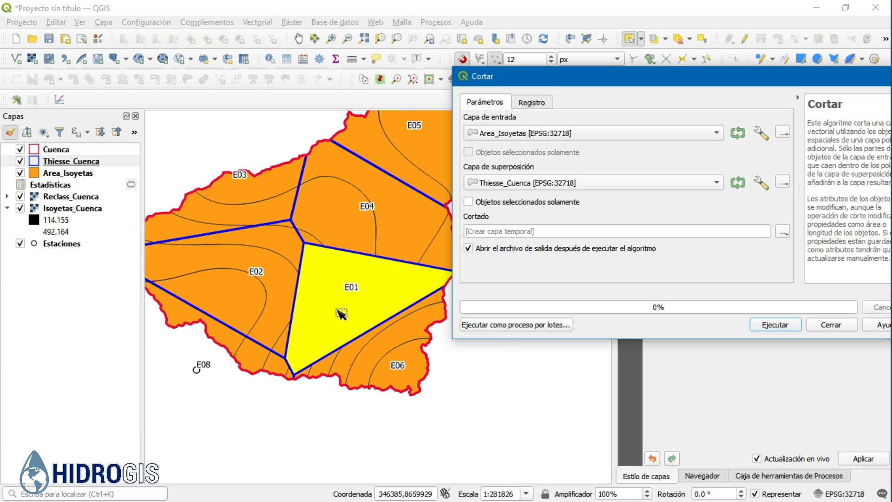
drag(330, 311, 308, 318)
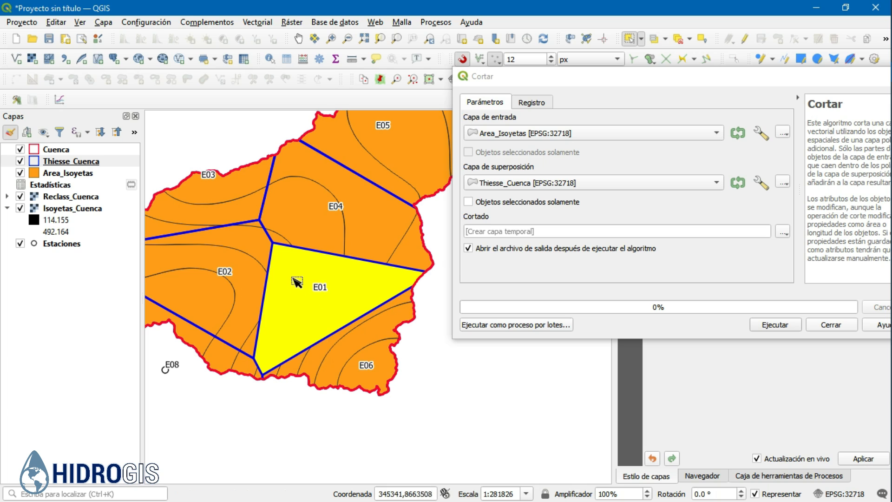
scroll(294, 288, up, 1)
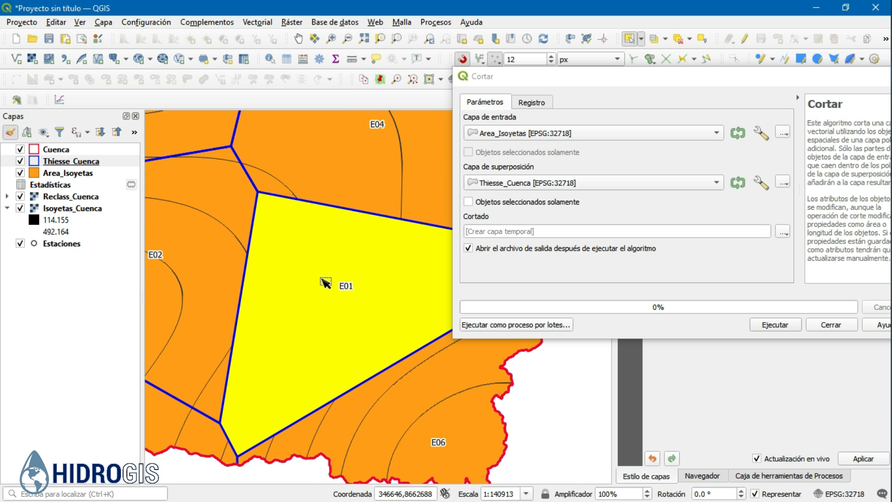
click(497, 202)
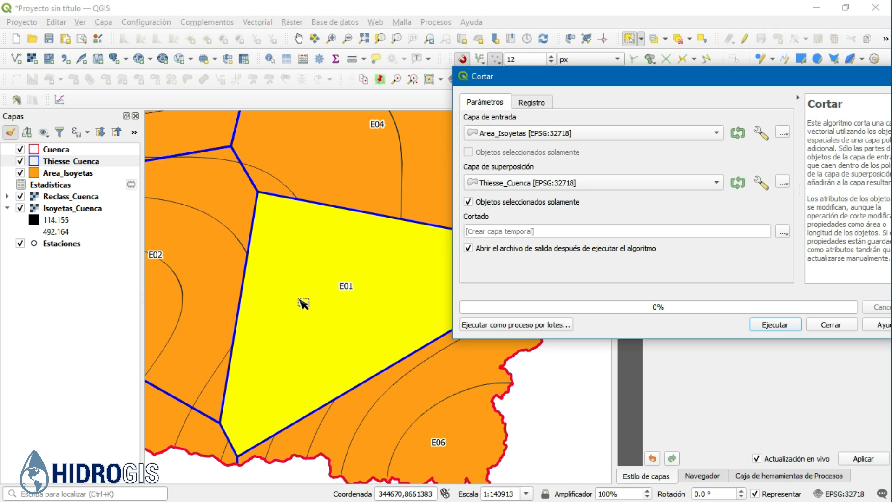
drag(303, 304, 247, 297)
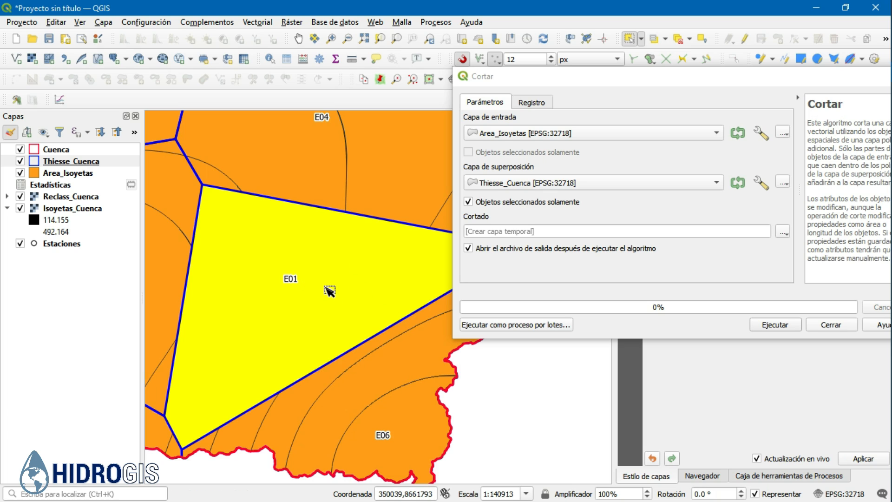
- Set the clip output to a shapefile named Area_Isoyetas_E01 in the Precipitacion_Areal Shapefile folder
click(739, 250)
click(783, 231)
click(790, 259)
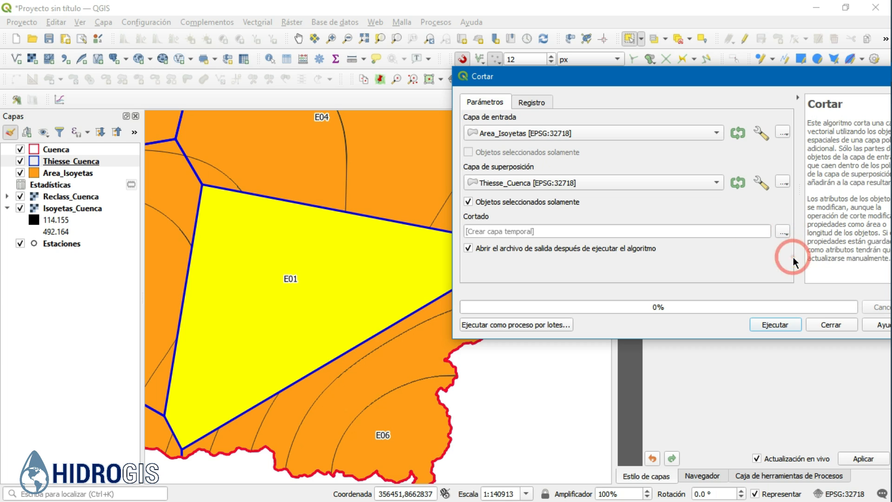
click(578, 121)
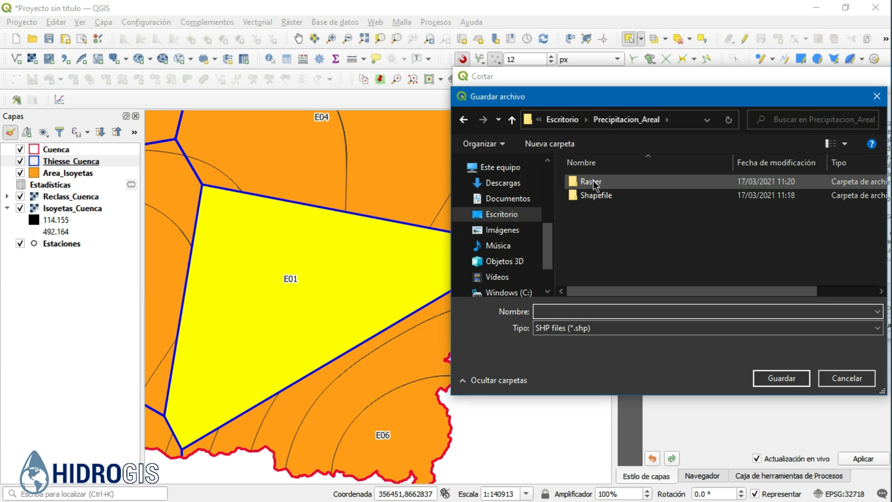
double_click(596, 195)
click(594, 311)
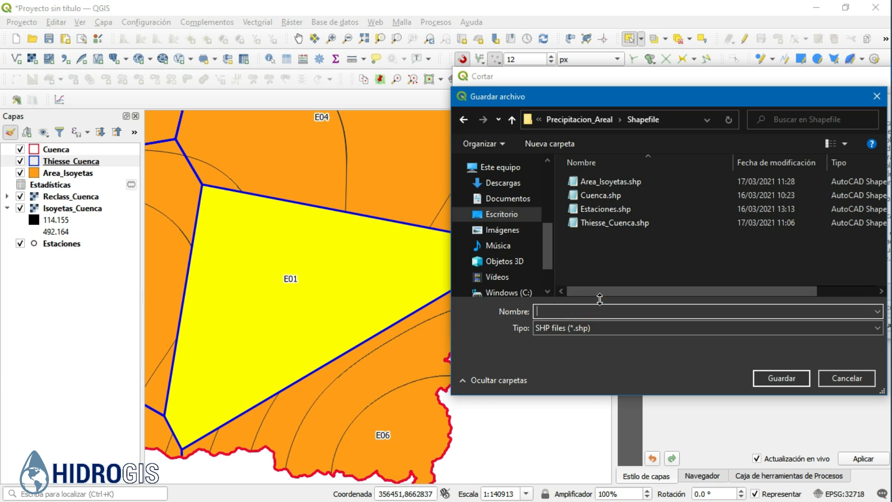
text(Area)
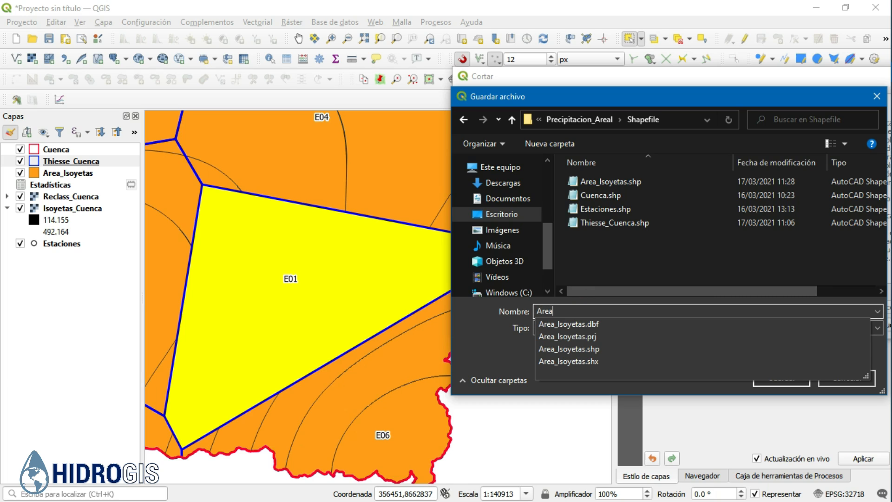
text(_Isoyetas_E01)
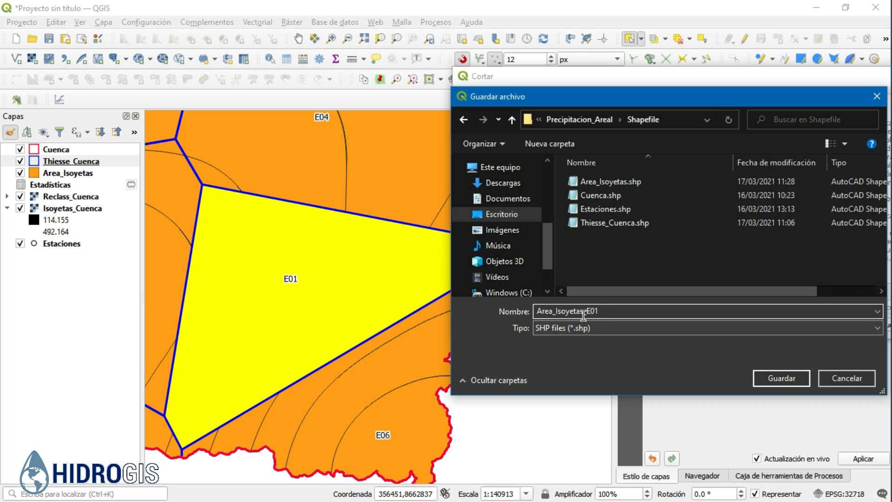
click(783, 379)
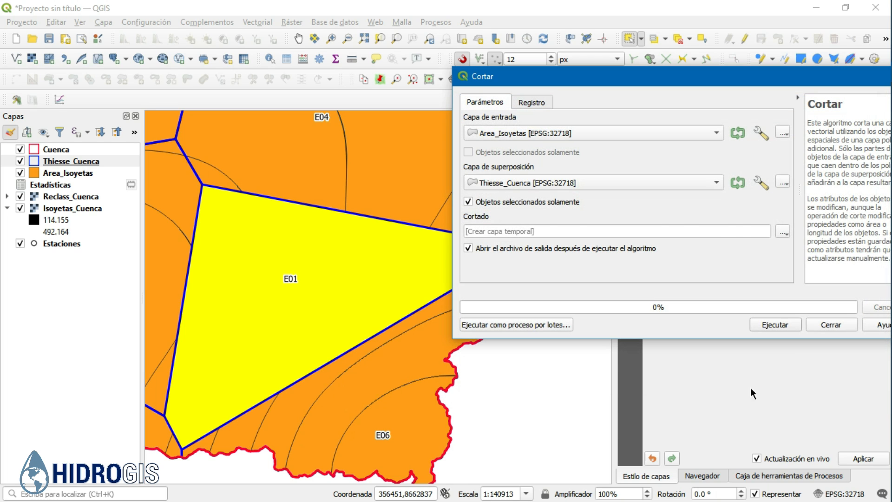
- Run the clip for the E01 polygon and hide the Area_Isoyetas layer to inspect the clipped result
click(779, 327)
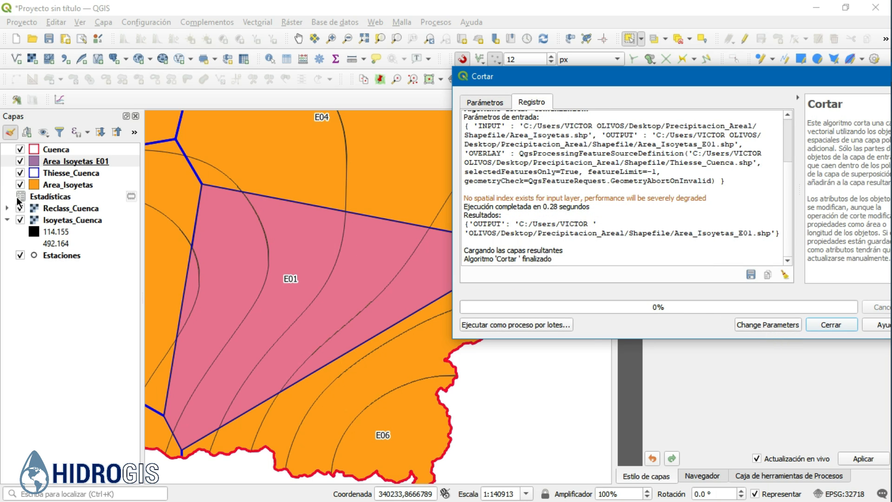
click(20, 185)
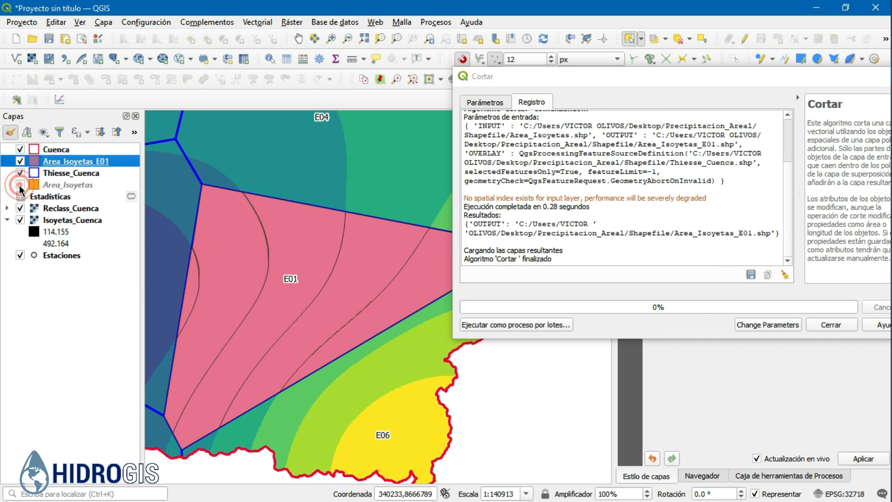
- Hide the Isoyetas_Cuenca and Reclass_Cuenca layers so that the clipped E01 area stands out against the Thiessen polygons
click(20, 219)
click(20, 208)
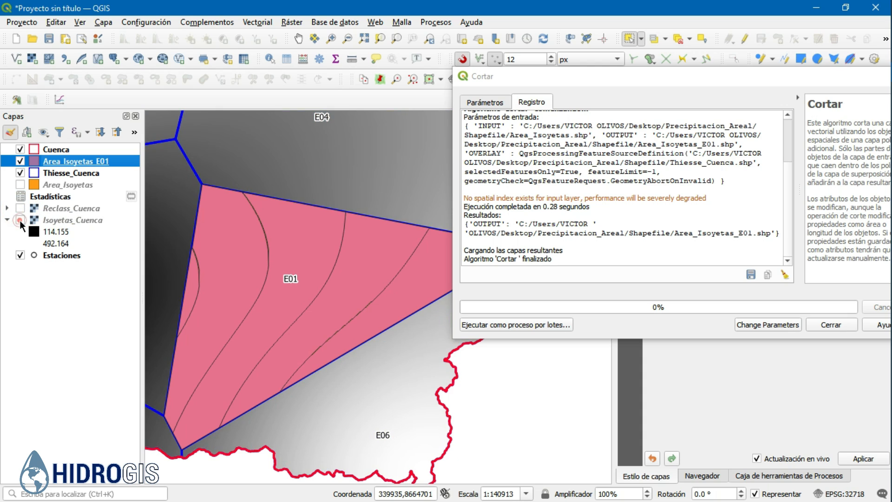
scroll(192, 284, down, 1)
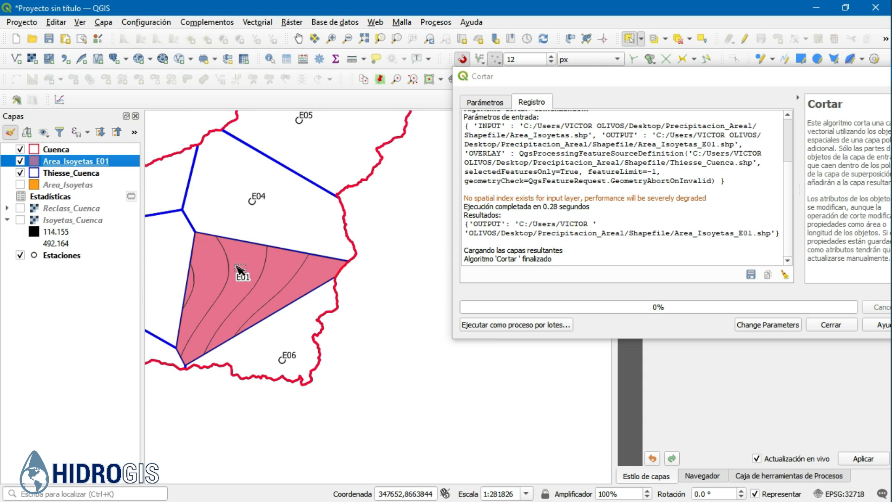
drag(215, 275, 231, 271)
scroll(219, 302, up, 1)
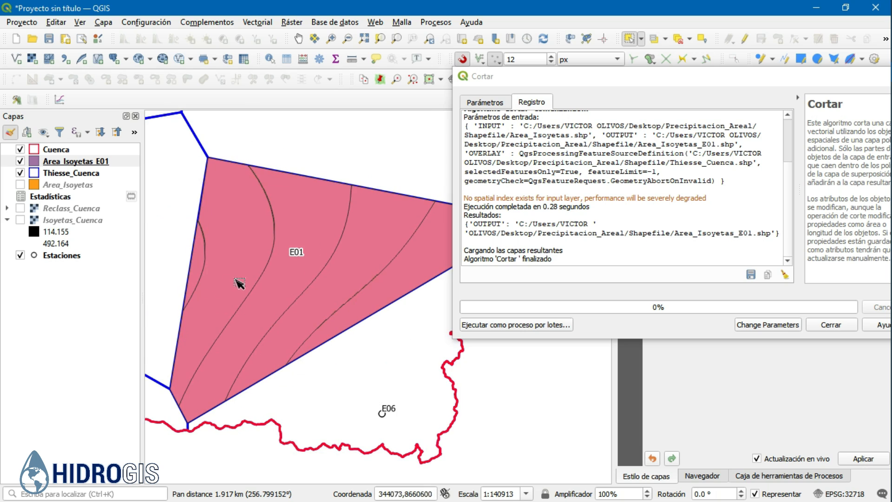
scroll(265, 274, down, 1)
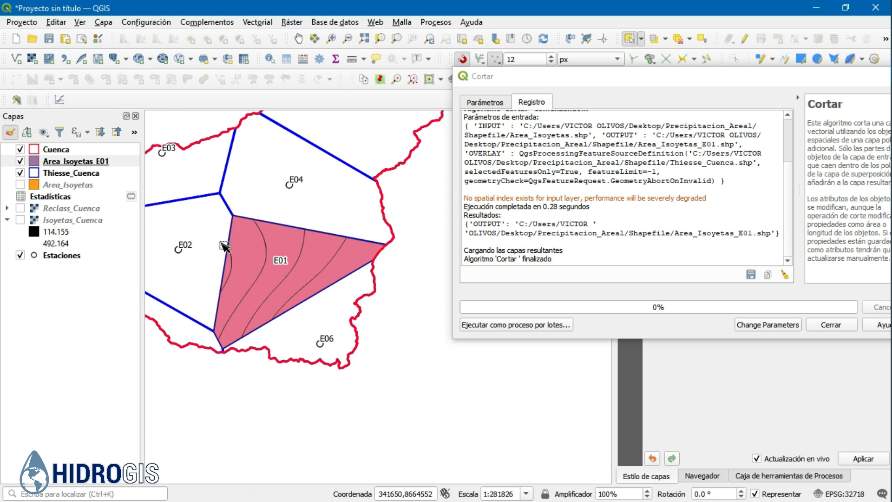
drag(223, 247, 290, 269)
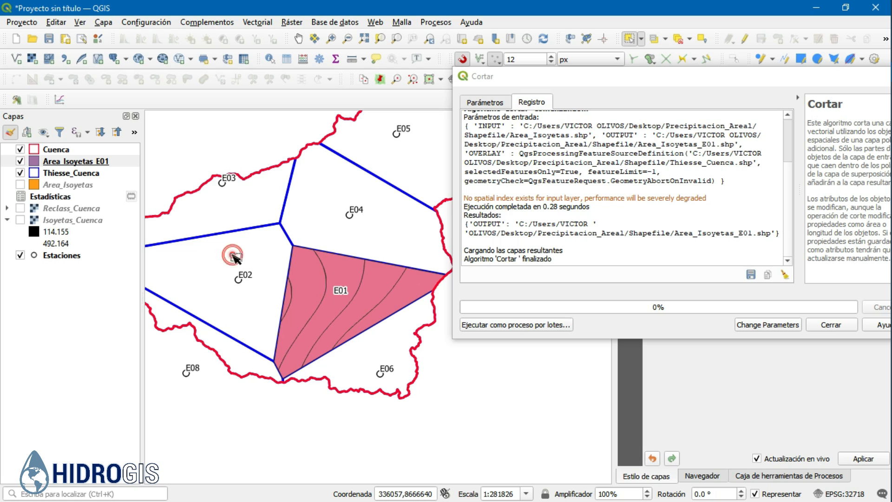
- Select the E02 polygon of Thiesse_Cuenca and clip Area_Isoyetas to it, with the output file named Area_Isoyetas_E02.shp
click(74, 174)
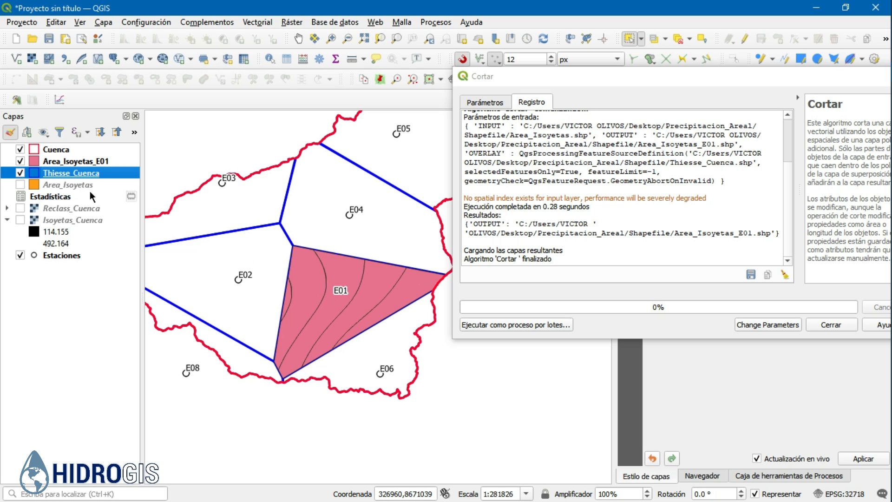
click(210, 269)
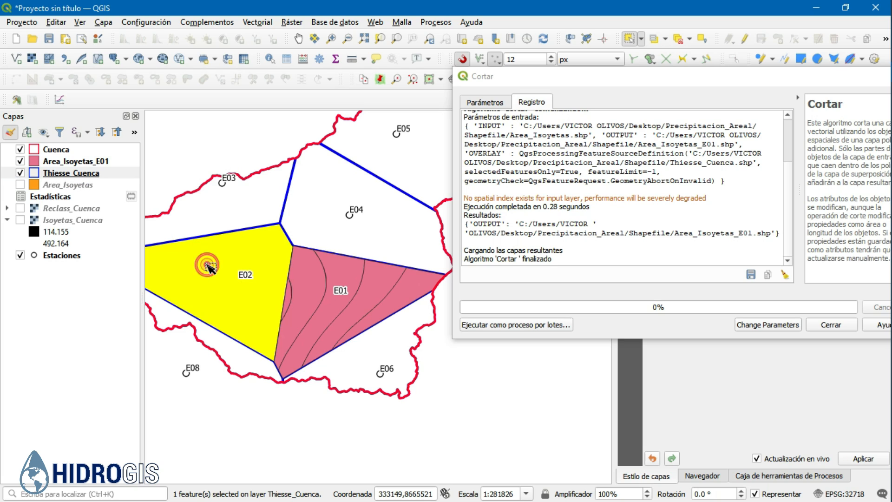
drag(205, 285, 235, 272)
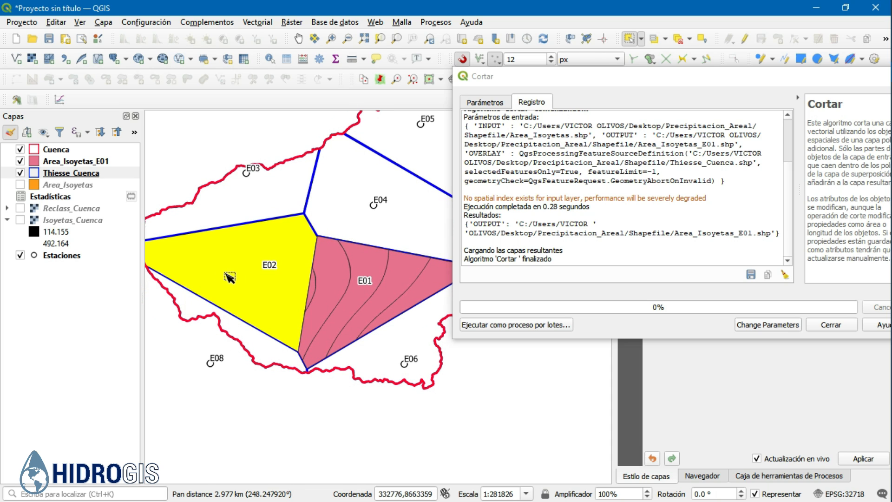
click(495, 108)
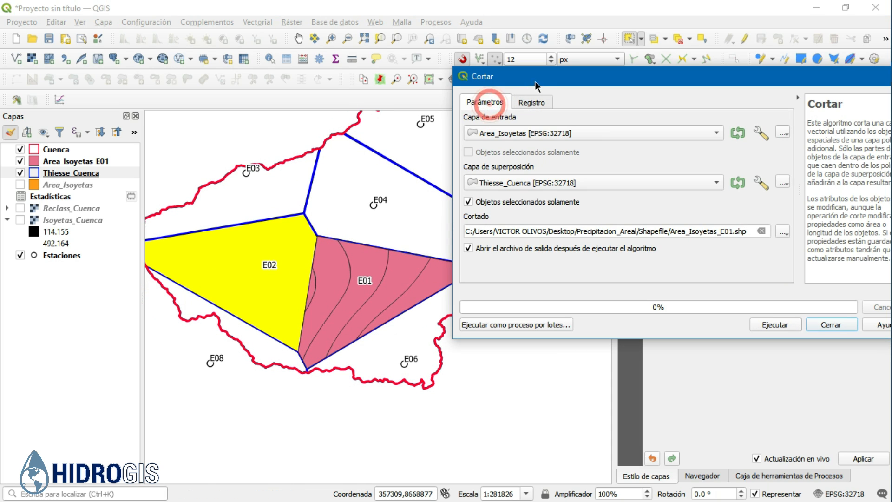
drag(534, 80, 455, 99)
click(555, 247)
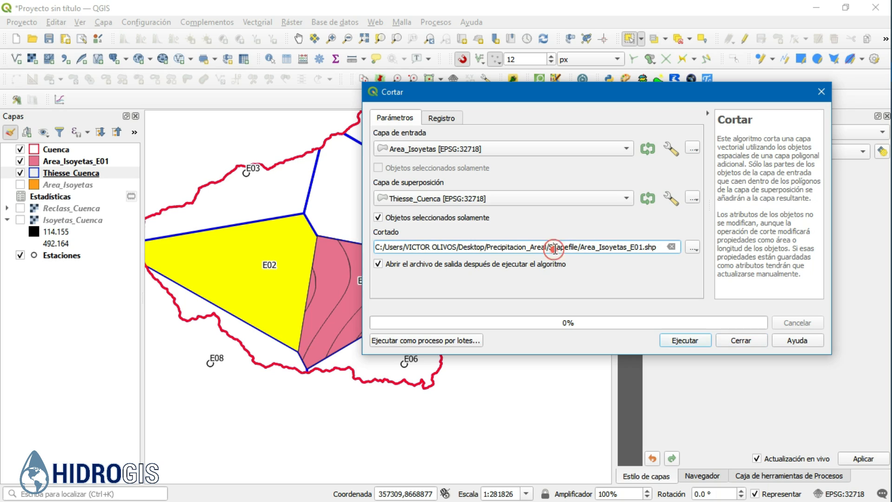
click(640, 246)
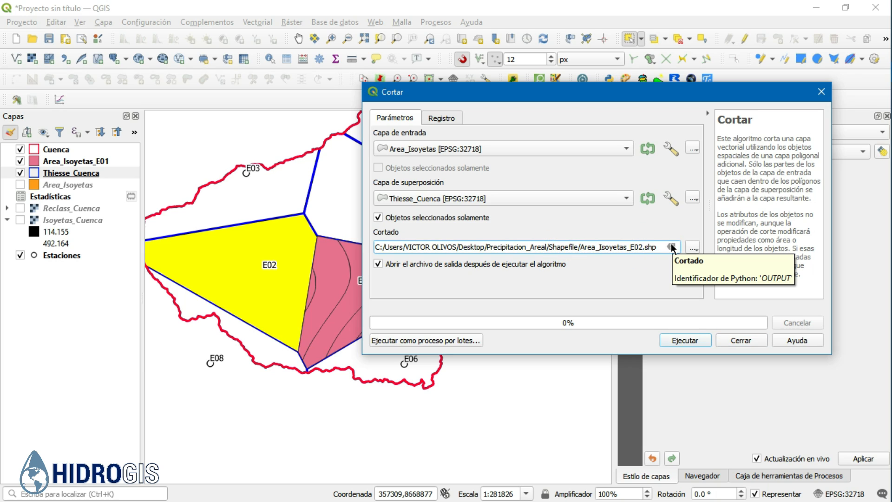
click(689, 341)
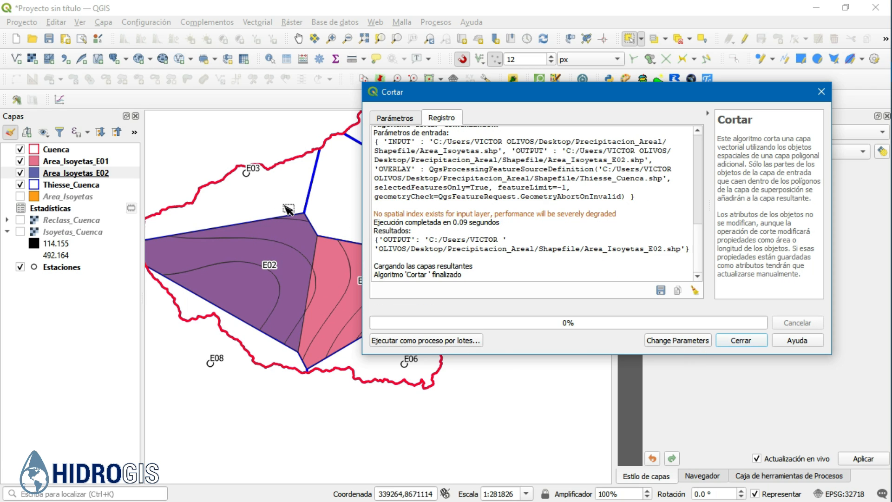
- Clip Area_Isoyetas to the selected E03 Thiessen polygon, saving the output as Area_Isoyetas_E03.shp
drag(420, 92, 488, 90)
click(483, 99)
click(267, 205)
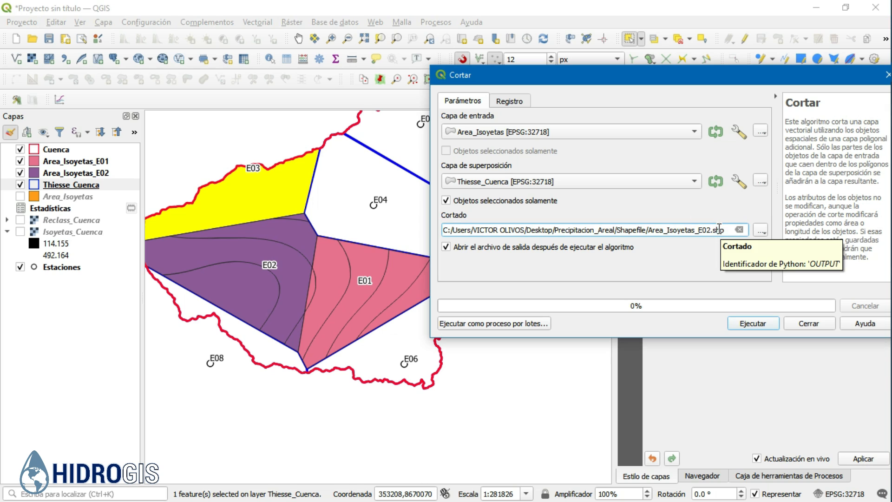
text(3)
click(753, 323)
- Select the E04 Thiessen polygon and clip Area_Isoyetas to it as Area_Isoyetas_E04.shp
click(463, 101)
click(338, 190)
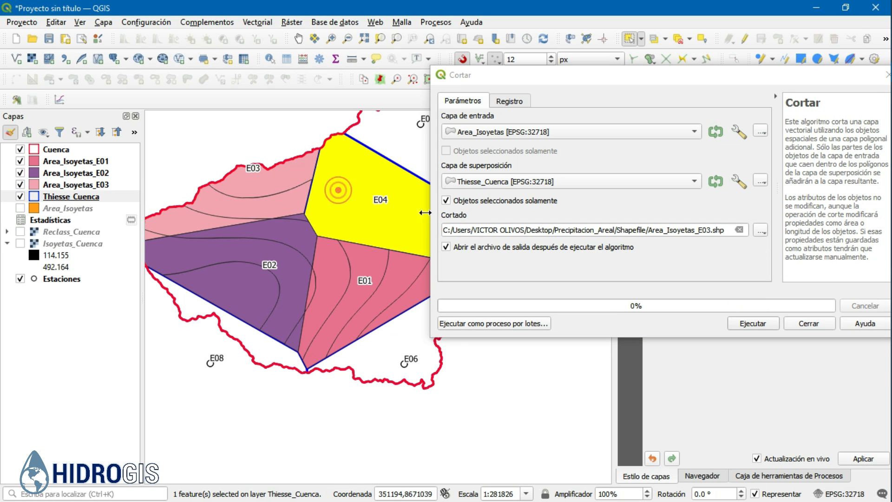
drag(706, 230, 710, 230)
click(752, 324)
- Select the E05 polygon in Thiesse_Cuenca and run the clip with the output named Area_Isoyetas_E05.shp
drag(341, 288, 236, 363)
click(71, 208)
click(341, 209)
click(463, 99)
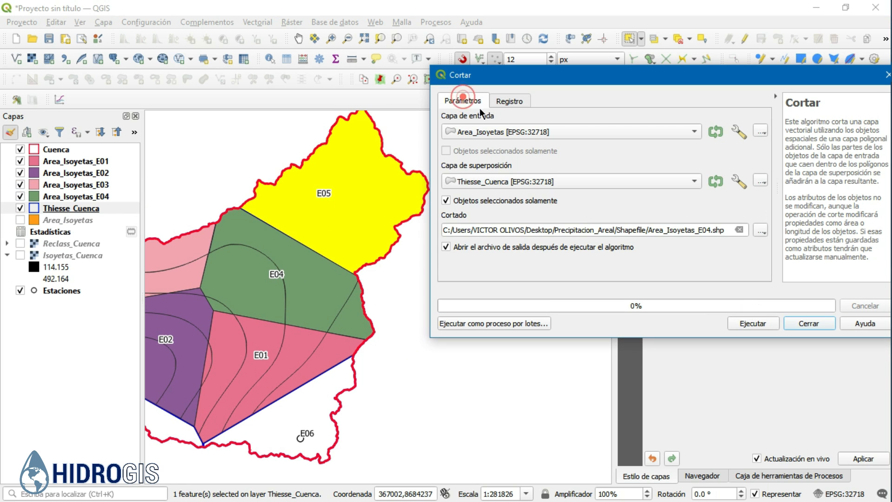
drag(706, 229, 711, 230)
text(5)
click(753, 324)
- Select the E06 polygon in Thiesse_Cuenca and run the clip with the output named Area_Isoyetas_E06.shp
drag(227, 281, 261, 194)
click(463, 100)
click(72, 220)
click(342, 318)
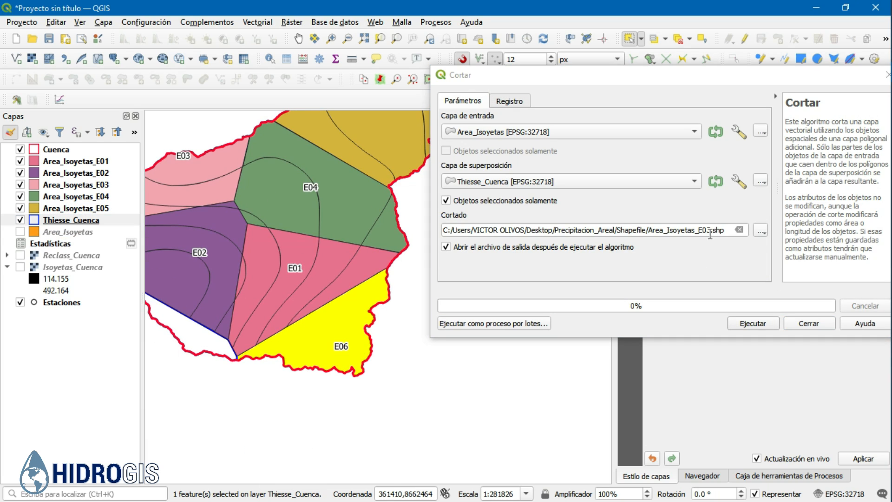
drag(706, 230, 711, 230)
text(6)
click(753, 323)
- Clip Area_Isoyetas to the E08 polygon of Thiesse_Cuenca as Area_Isoyetas_E08.shp and close the clip tool
drag(209, 274, 286, 271)
click(71, 232)
click(218, 302)
click(463, 100)
drag(707, 230, 711, 230)
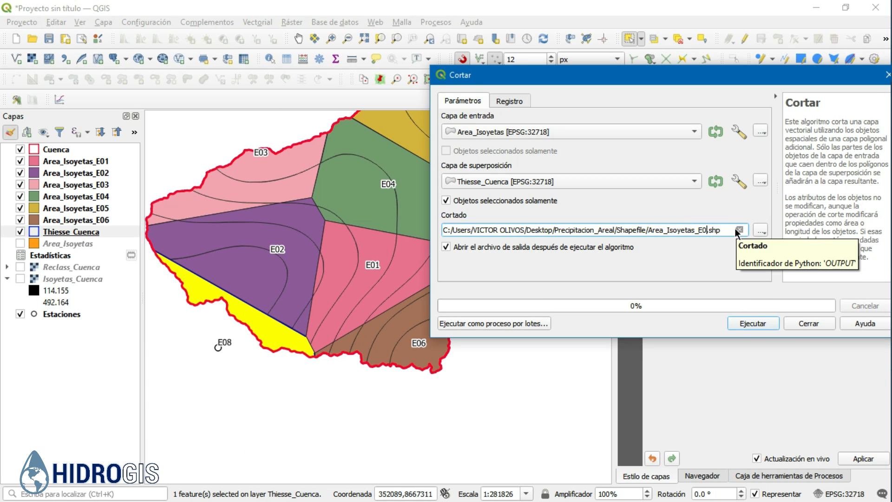
text(8)
click(753, 324)
drag(589, 83, 506, 118)
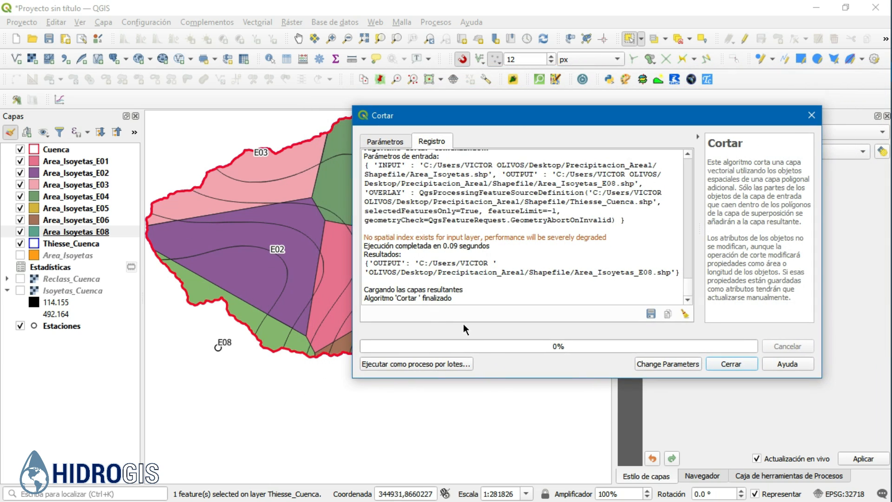
click(731, 365)
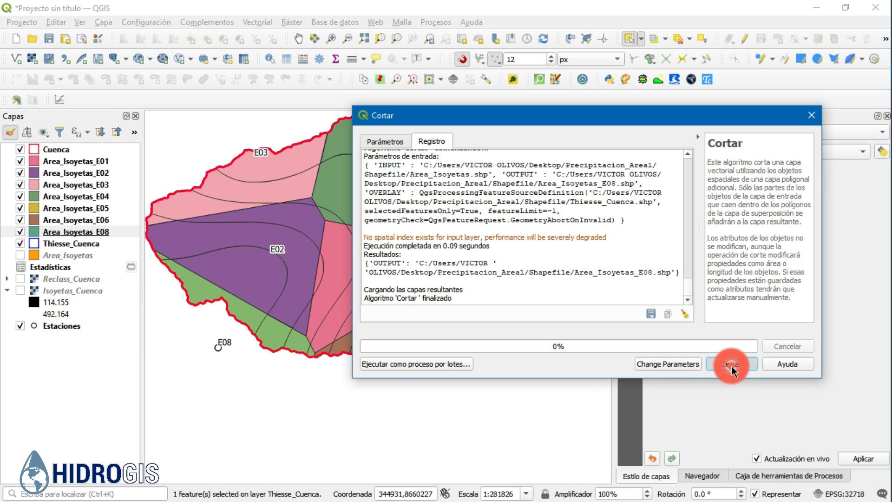
- Examine the clipped areas around E01 and review the Area_Isoyetas_E01 attribute table sorted by GRIDCODE
drag(414, 263, 398, 339)
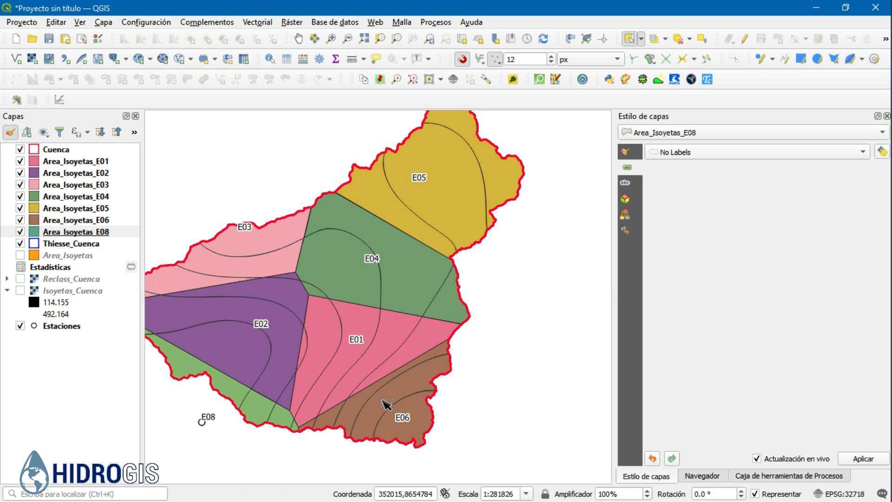
scroll(343, 388, up, 1)
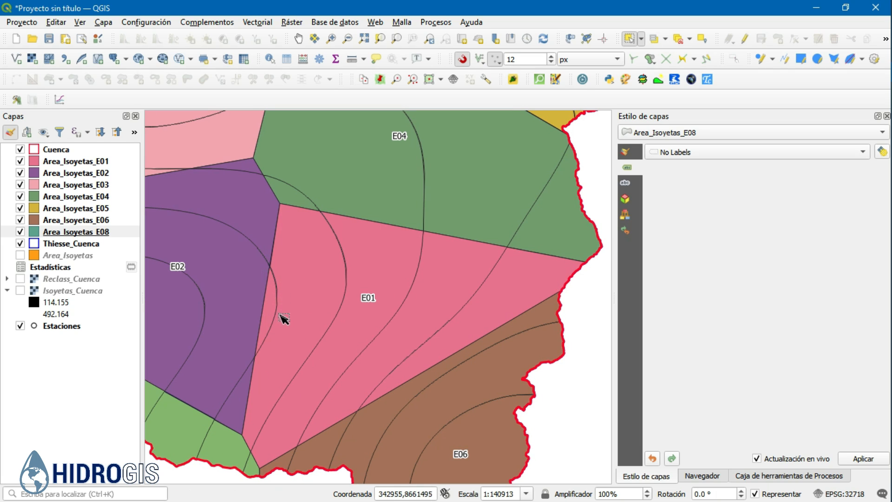
drag(240, 254, 294, 314)
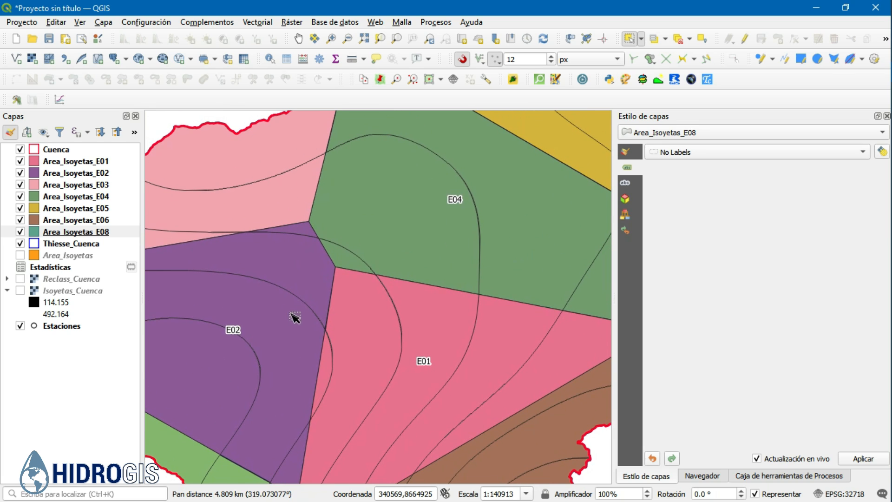
drag(372, 285, 276, 250)
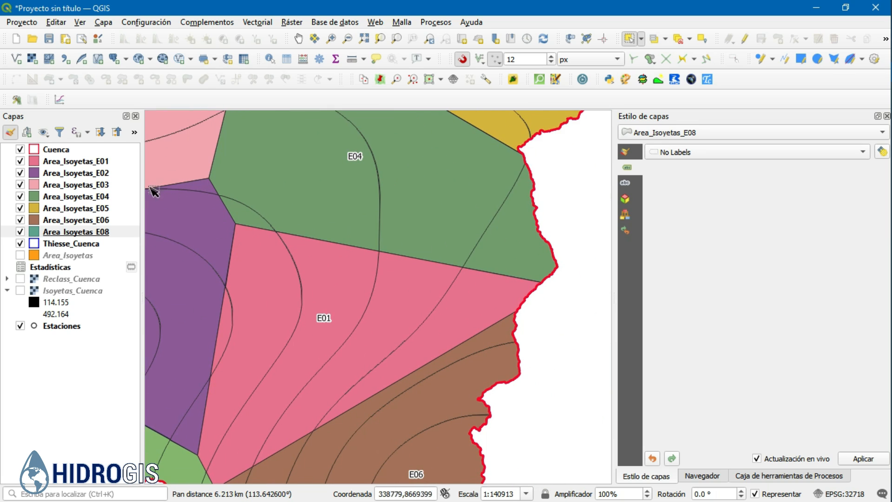
click(82, 162)
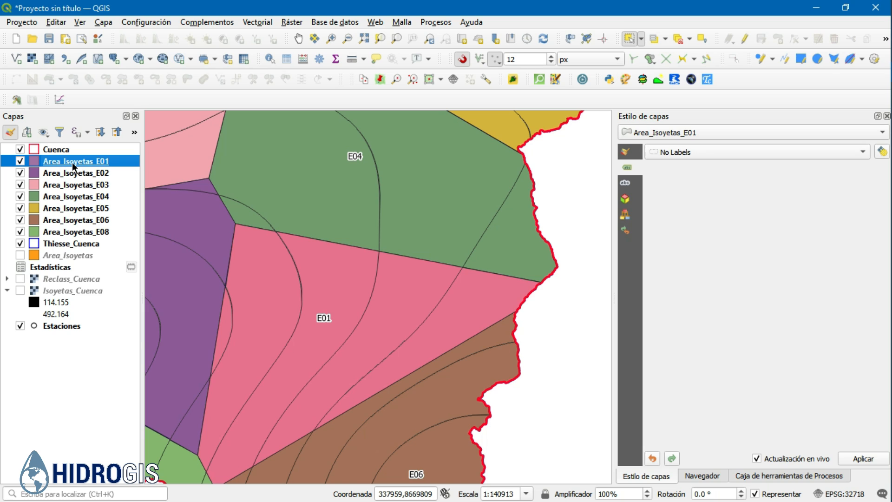
right_click(72, 163)
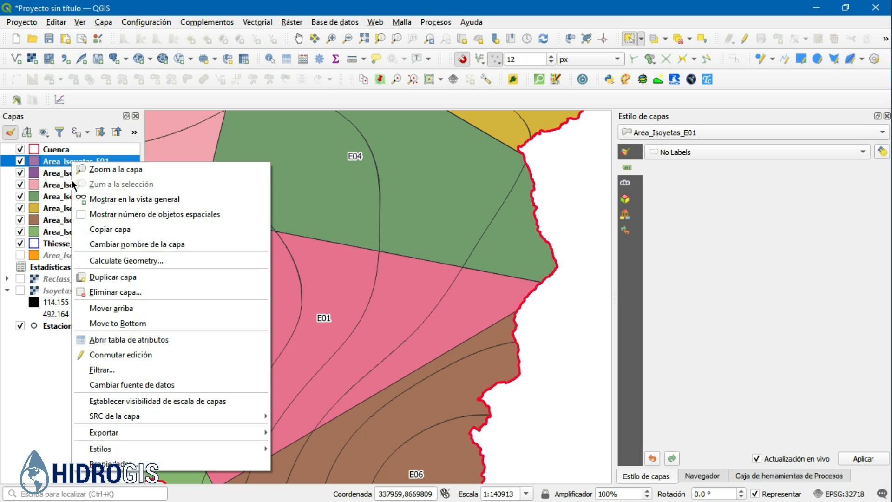
click(121, 339)
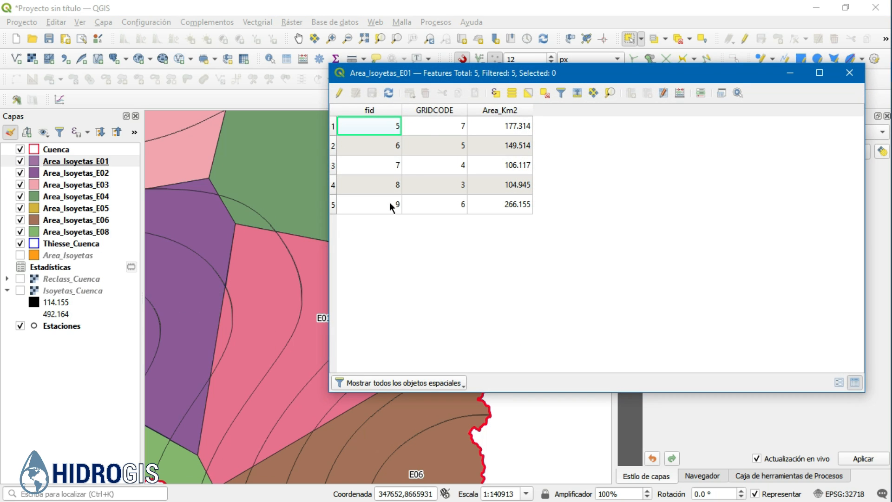
click(436, 110)
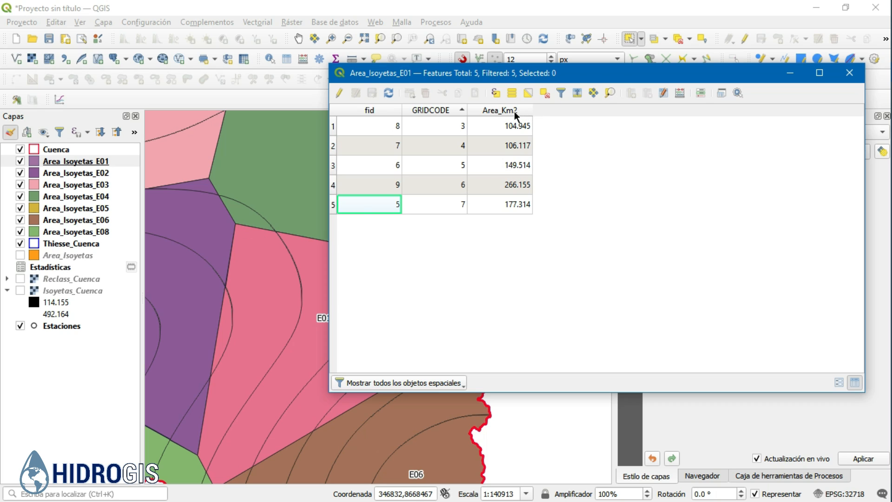
click(849, 73)
- Recalculate the polygon areas of Area_Isoyetas_E01 into the Area_Km2 field in square kilometers with Calculate Geometry
right_click(84, 162)
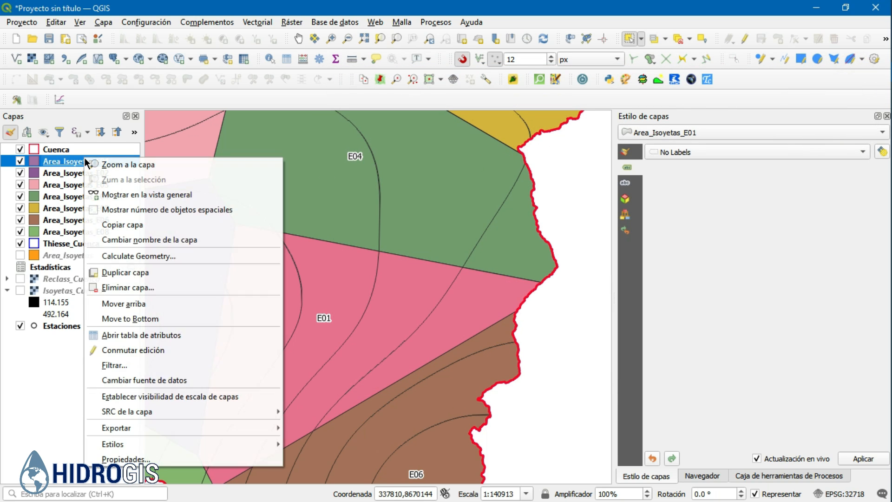
click(119, 258)
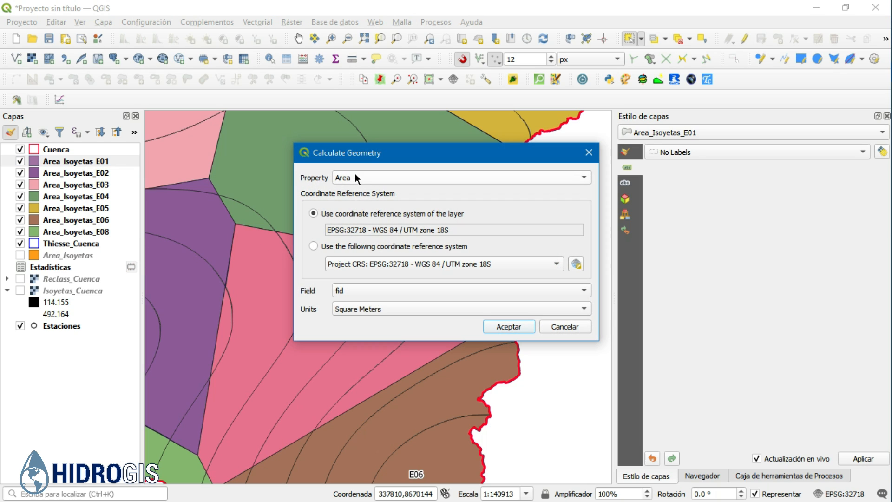
click(359, 289)
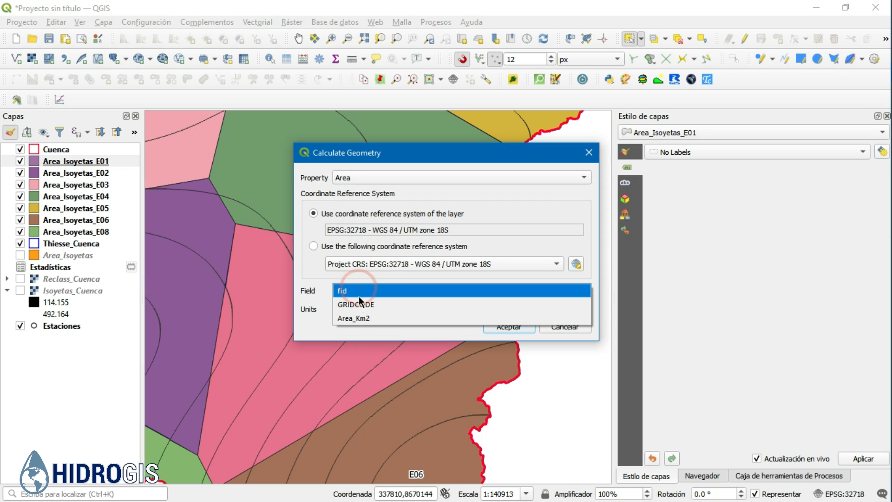
click(358, 319)
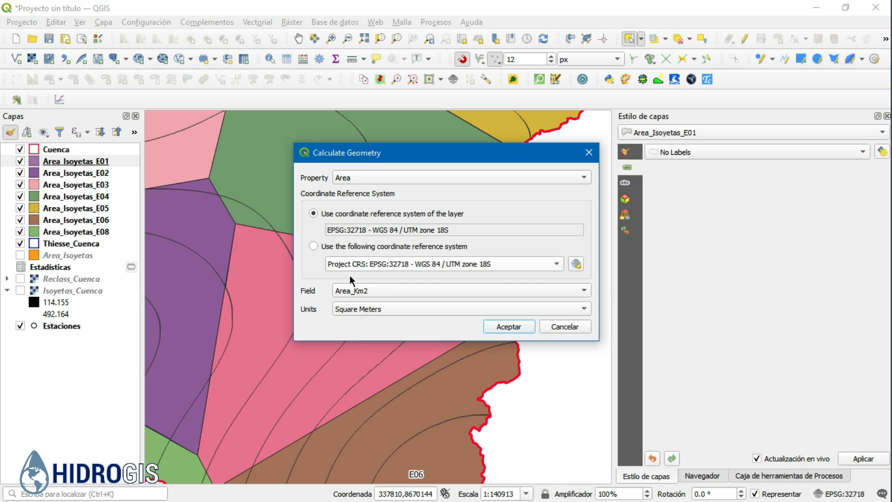
click(358, 311)
click(361, 320)
click(504, 327)
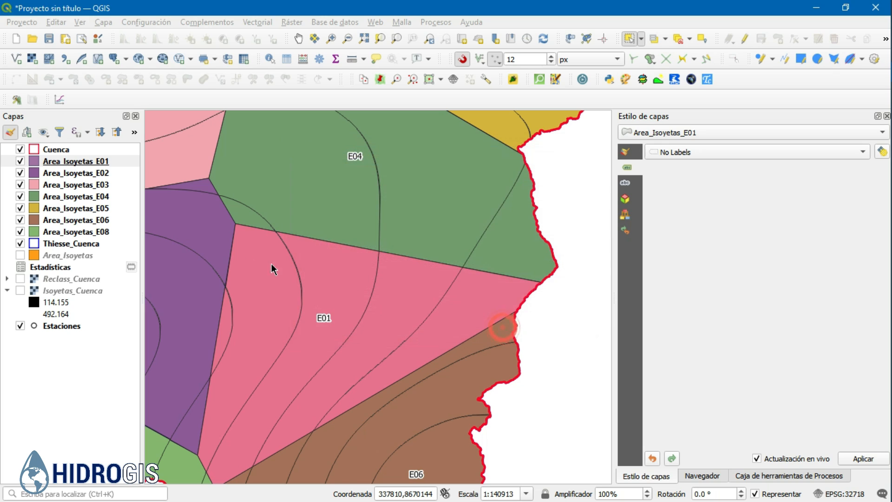
- Recalculate the polygon areas of Area_Isoyetas_E02 into the Area_Km2 field in square kilometers with Calculate Geometry
right_click(78, 176)
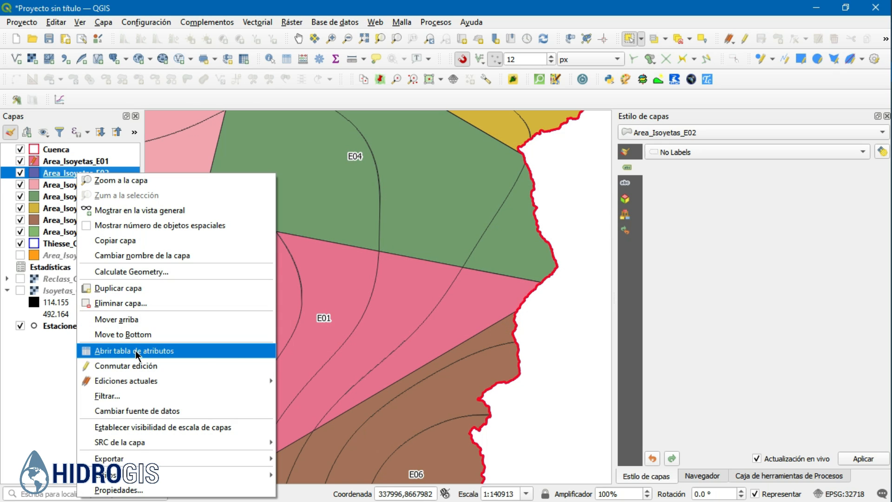
click(125, 272)
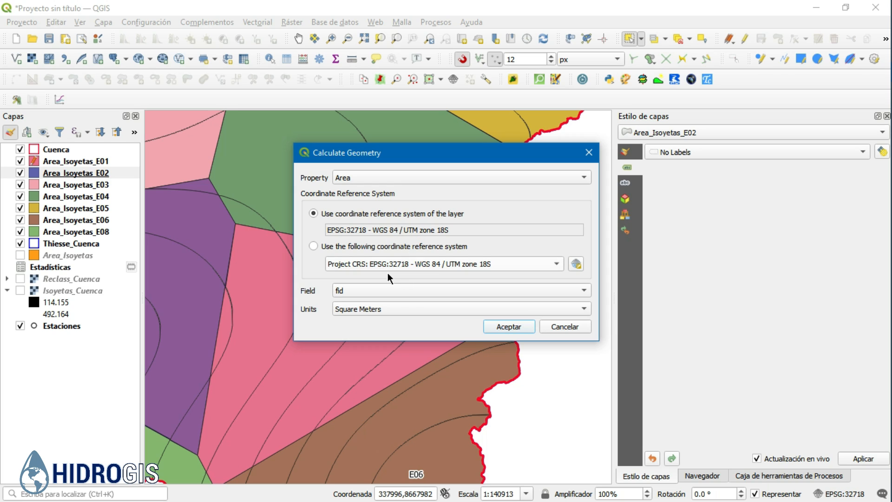
click(372, 290)
click(367, 313)
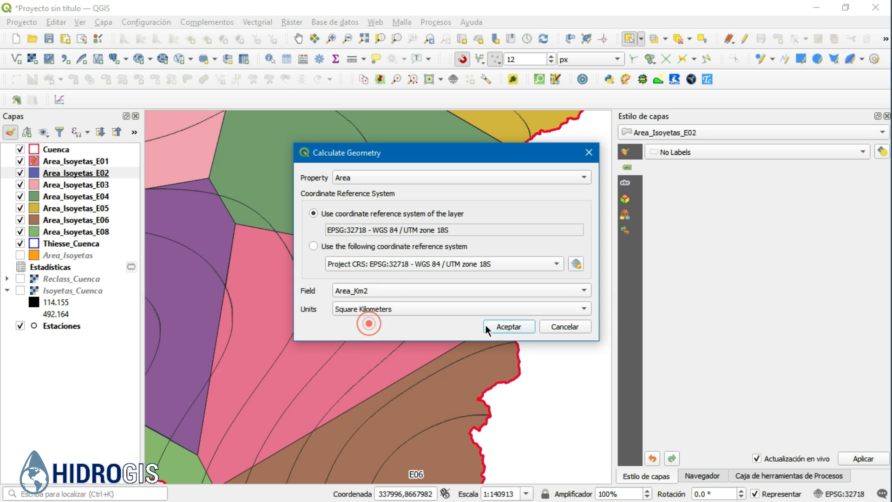
click(509, 327)
- Recalculate the polygon areas of Area_Isoyetas_E03 into its Area_Km2 field in square kilometers
right_click(100, 184)
click(126, 99)
click(373, 290)
click(367, 313)
click(372, 309)
click(364, 321)
click(508, 326)
- Recalculate the polygon areas of Area_Isoyetas_E04 into its Area_Km2 field in square kilometers
right_click(73, 197)
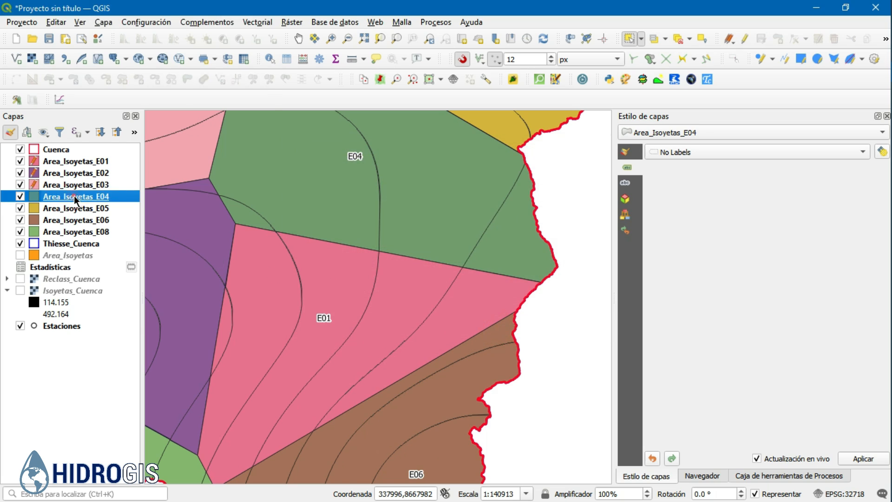
click(124, 100)
click(373, 290)
click(359, 316)
click(372, 308)
click(364, 322)
click(508, 326)
- Recalculate the polygon areas of Area_Isoyetas_E05 into its Area_Km2 field in square kilometers
right_click(76, 207)
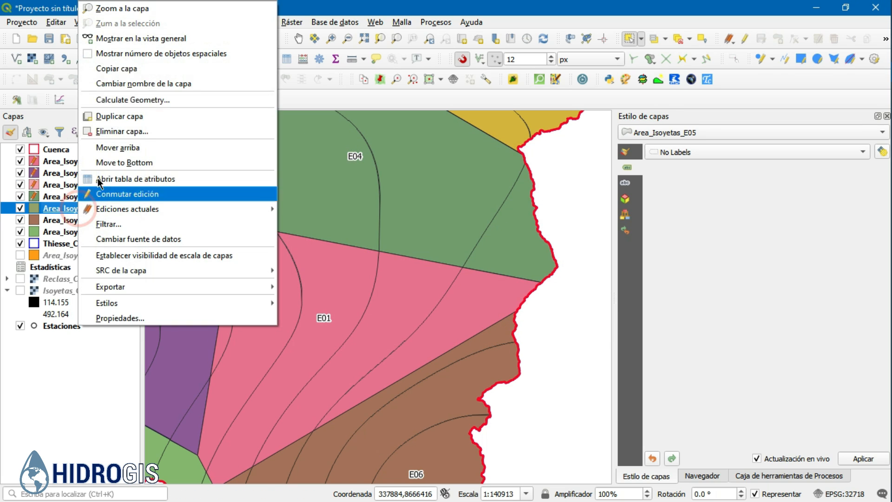
click(125, 100)
click(372, 290)
click(358, 317)
click(372, 308)
click(364, 321)
click(508, 326)
- Run Calculate Geometry on Area_Isoyetas_E06 to update its polygon areas
right_click(77, 220)
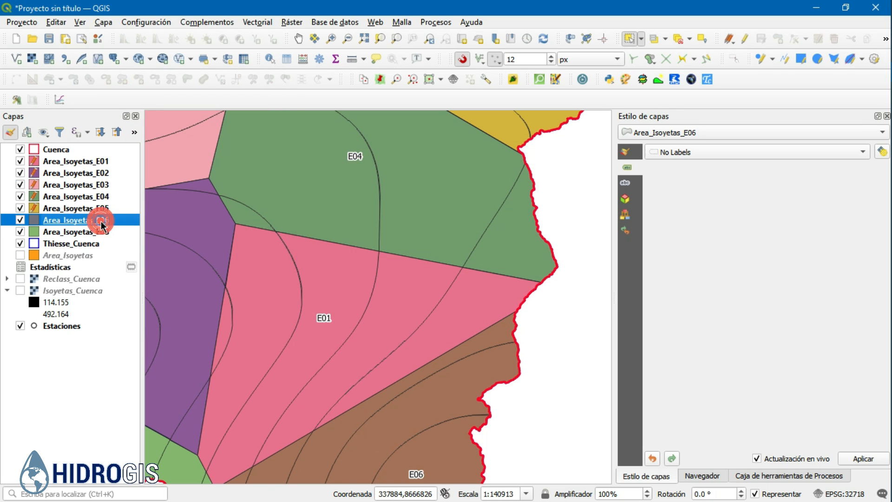
click(126, 99)
click(348, 289)
click(348, 299)
click(508, 325)
- Recalculate the polygon areas of Area_Isoyetas_E08 into its Area_Km2 field in square kilometers
right_click(77, 231)
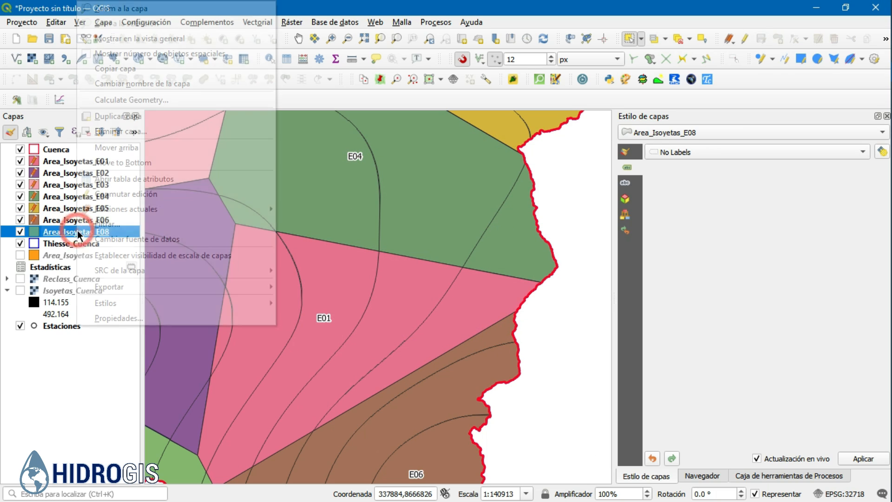
click(126, 99)
click(372, 290)
click(358, 316)
click(372, 309)
click(363, 322)
click(508, 326)
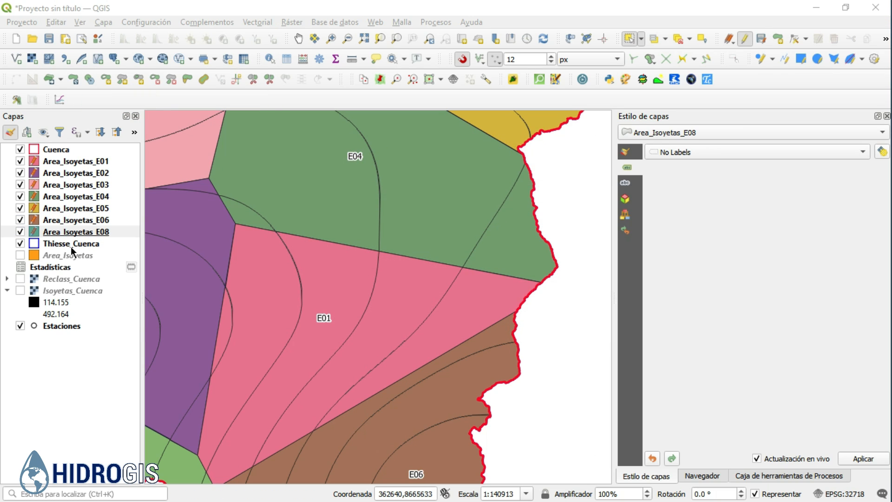
- Sort the Area_Isoyetas_E01 attribute table by GRIDCODE in ascending order and copy all five rows
drag(277, 198, 338, 243)
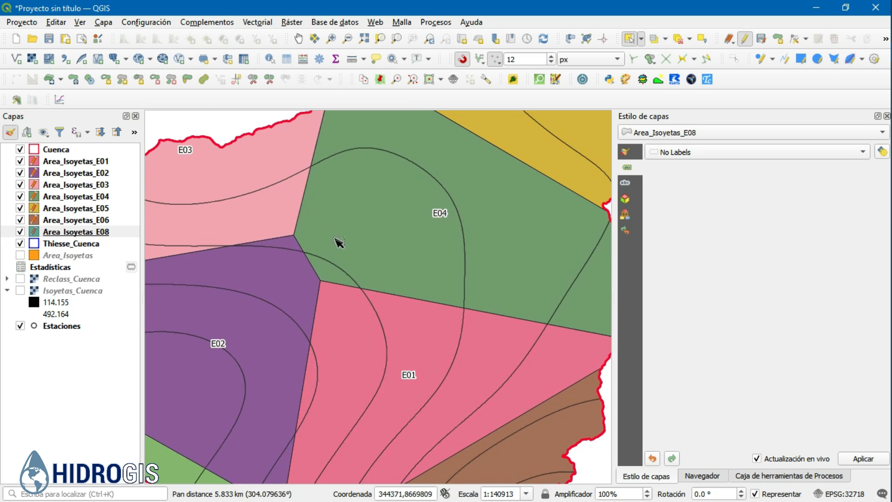
scroll(274, 259, down, 1)
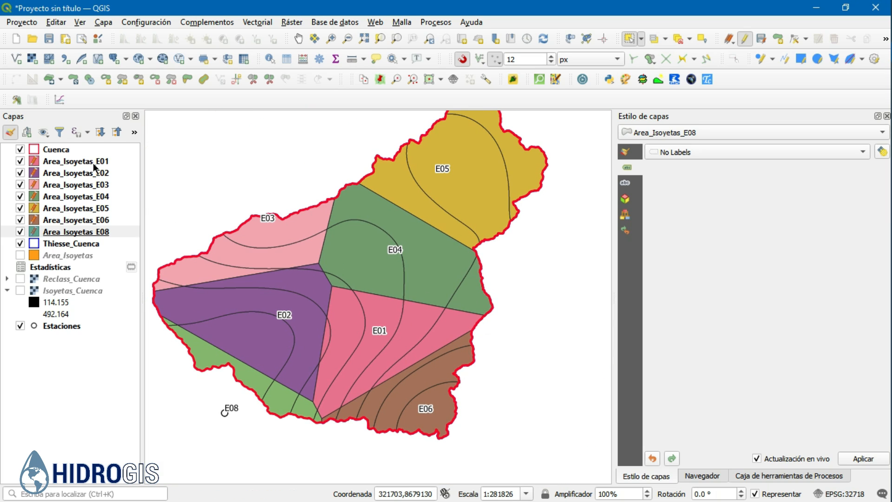
click(93, 163)
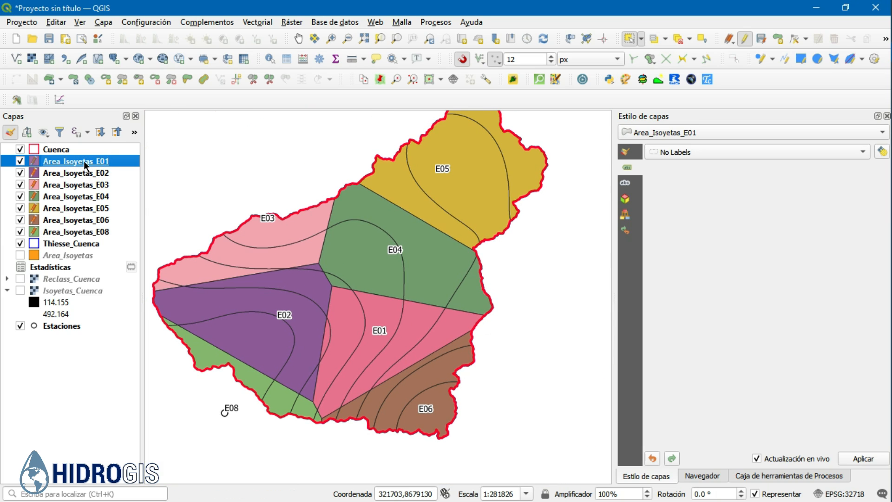
right_click(84, 161)
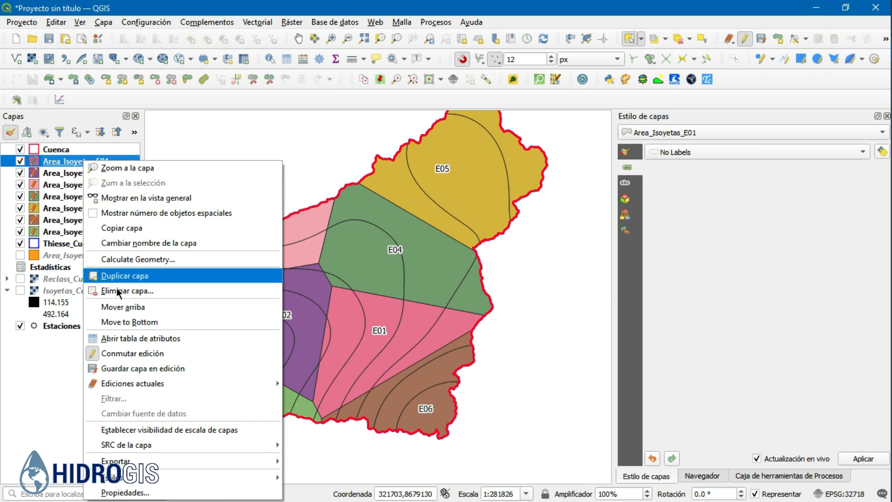
click(122, 339)
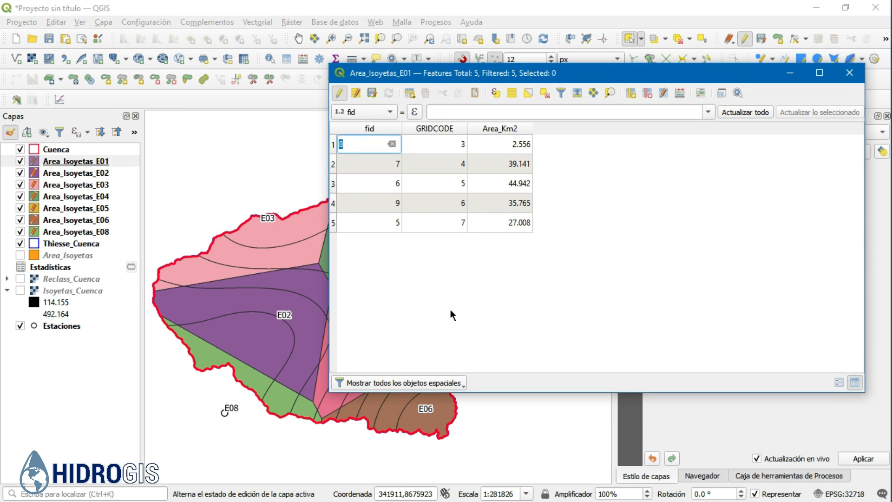
click(438, 132)
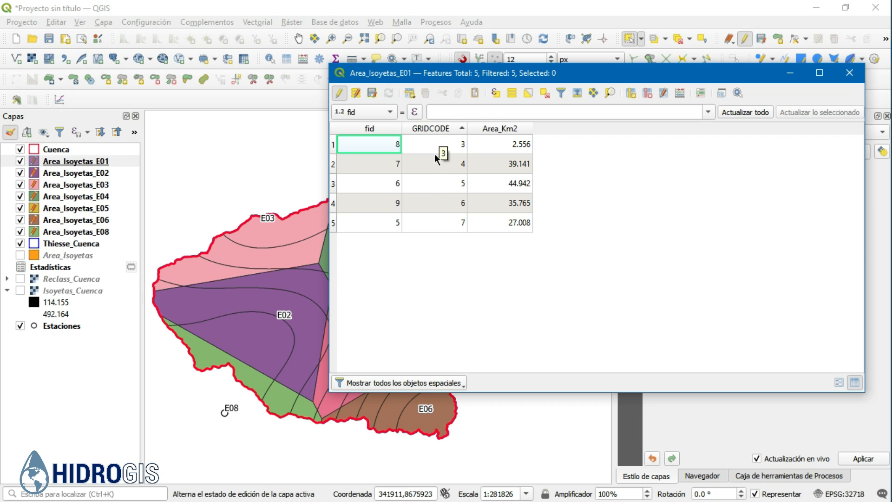
drag(332, 145, 332, 226)
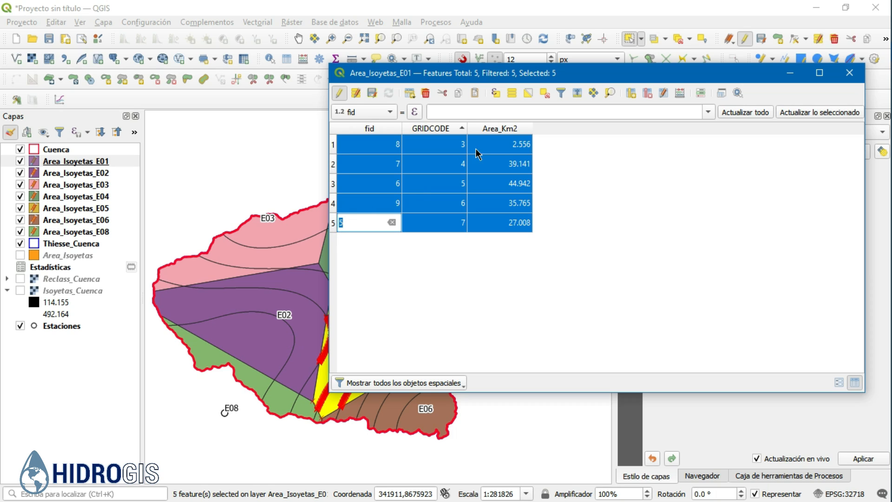
click(458, 97)
- Switch to Plantilla.xlsx in Excel and paste the copied E01 attribute rows starting at cell R24
mouse_move(885, 103)
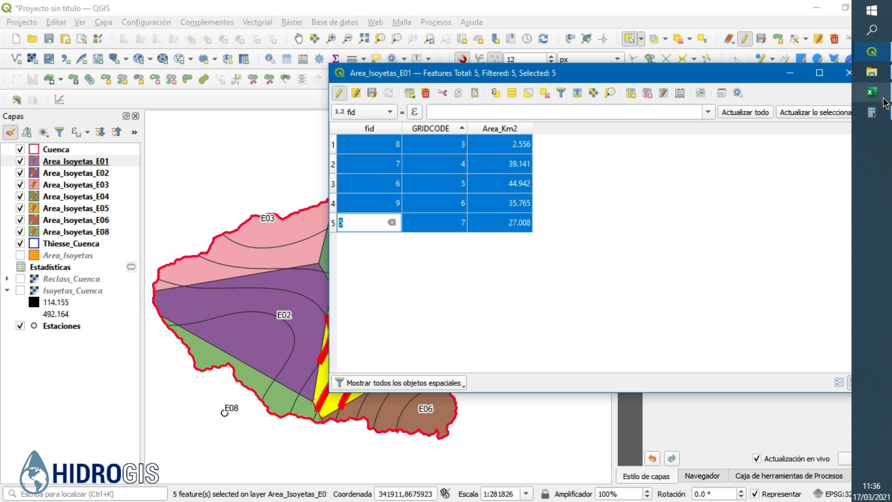
click(823, 111)
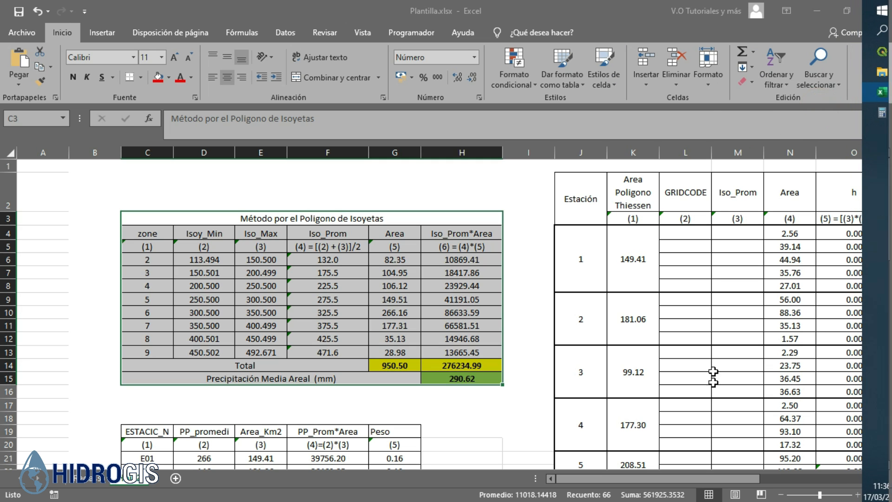
drag(720, 485, 816, 486)
scroll(725, 392, down, 3)
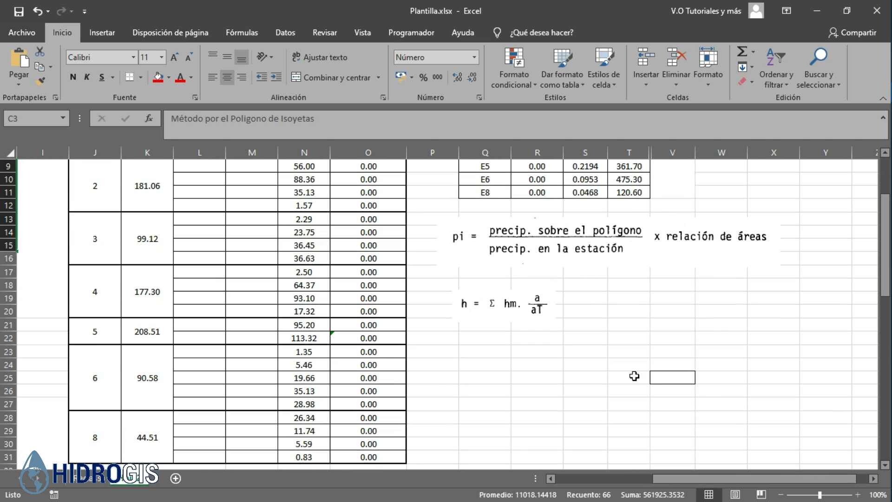
click(538, 365)
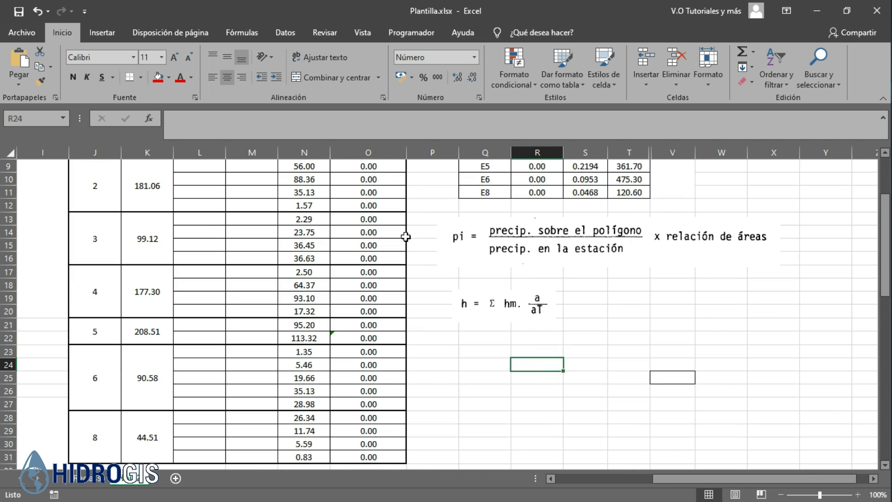
click(18, 85)
click(36, 114)
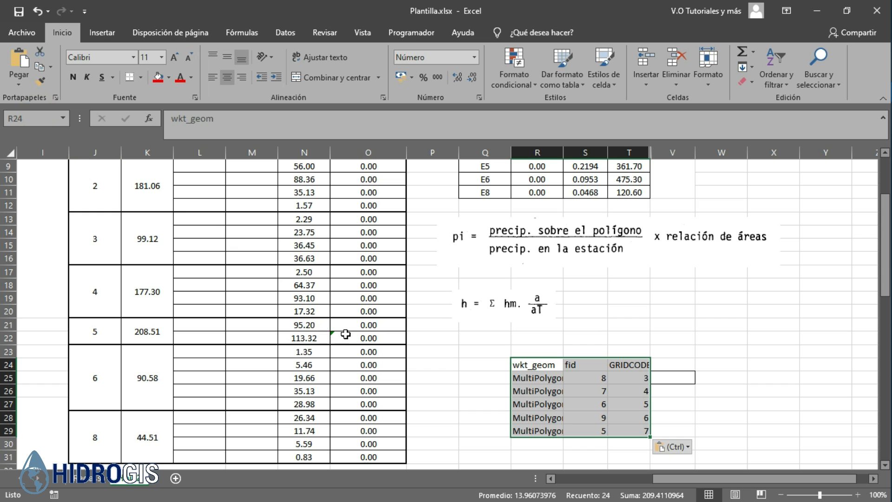
- Clear the Area Poligono Thiessen values for all stations in K4:K31
scroll(354, 333, up, 3)
scroll(389, 302, down, 2)
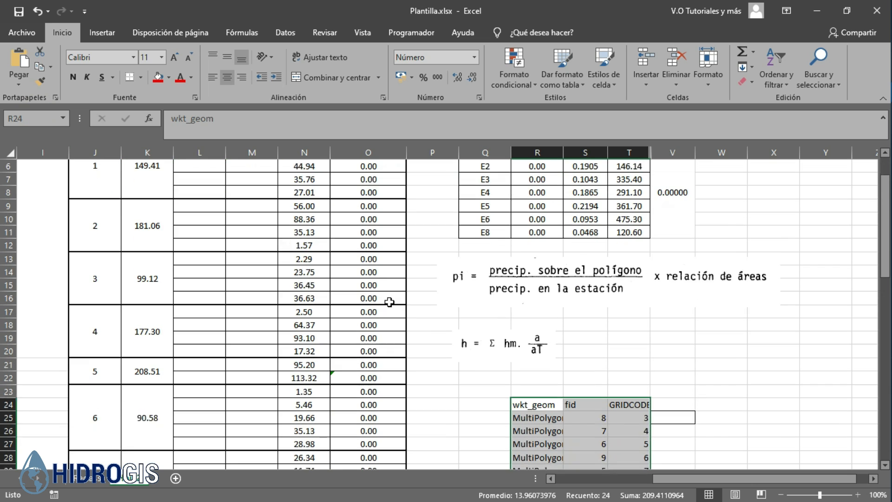
scroll(390, 302, up, 1)
drag(155, 199, 150, 335)
key(Delete)
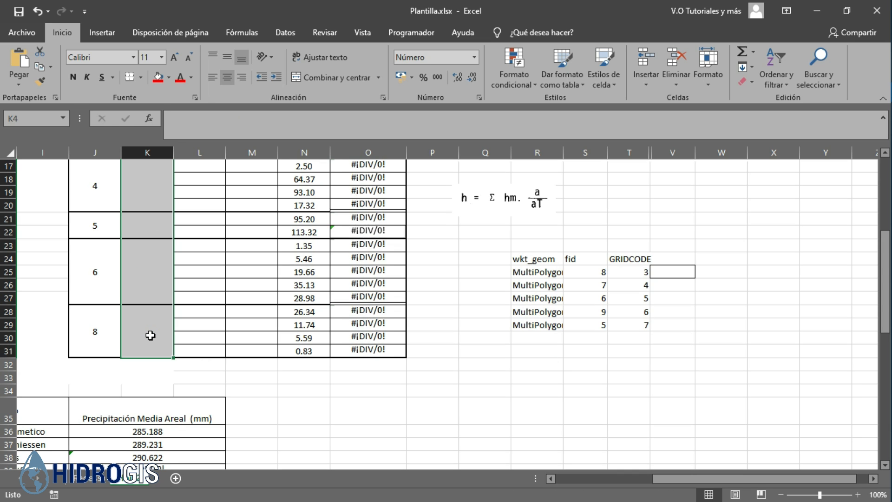
- Link station 1's Area Poligono Thiessen cell K4 to the E01 Area_Km2 value with the formula =E21
scroll(139, 325, up, 5)
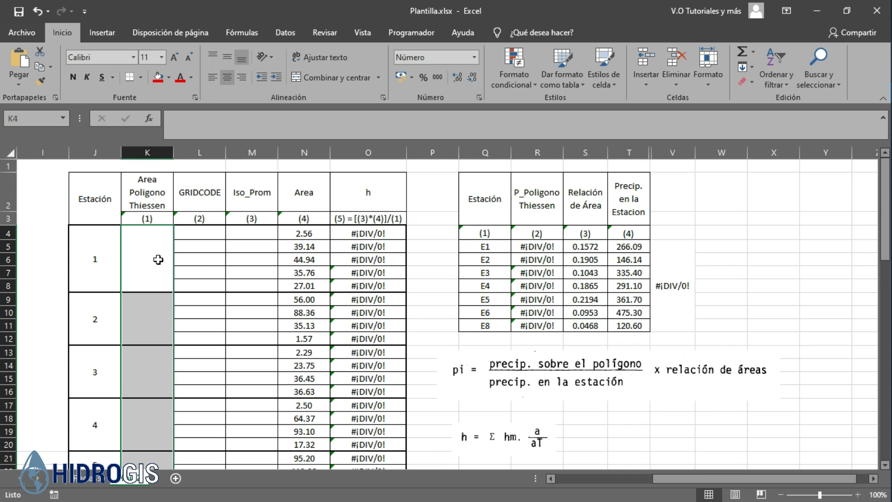
click(158, 260)
drag(665, 479, 604, 478)
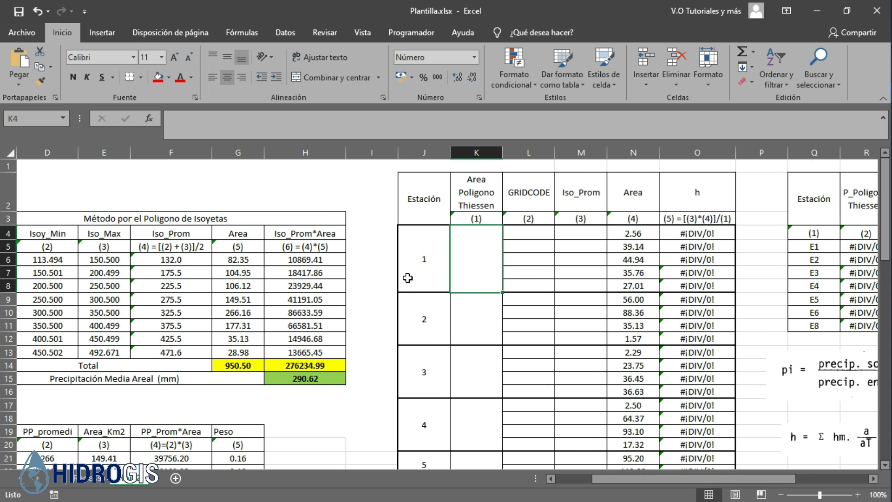
scroll(459, 227, down, 1)
text(=)
scroll(371, 240, down, 1)
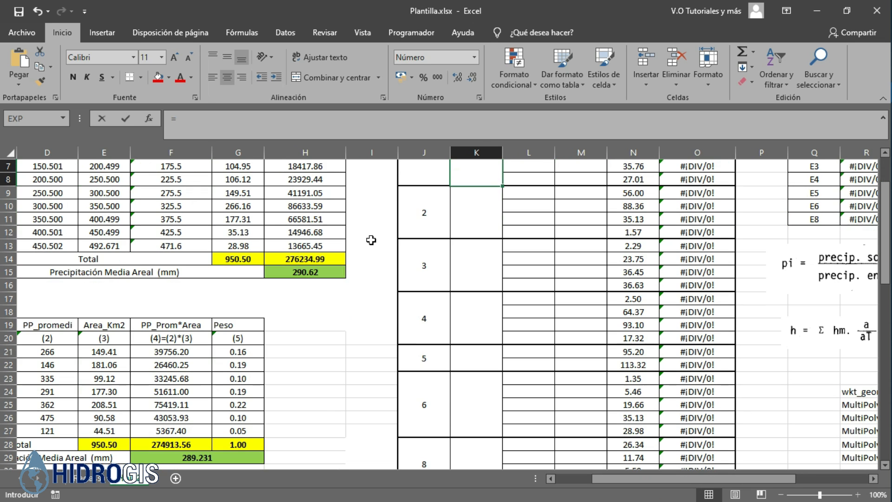
drag(623, 479, 598, 479)
scroll(581, 344, up, 2)
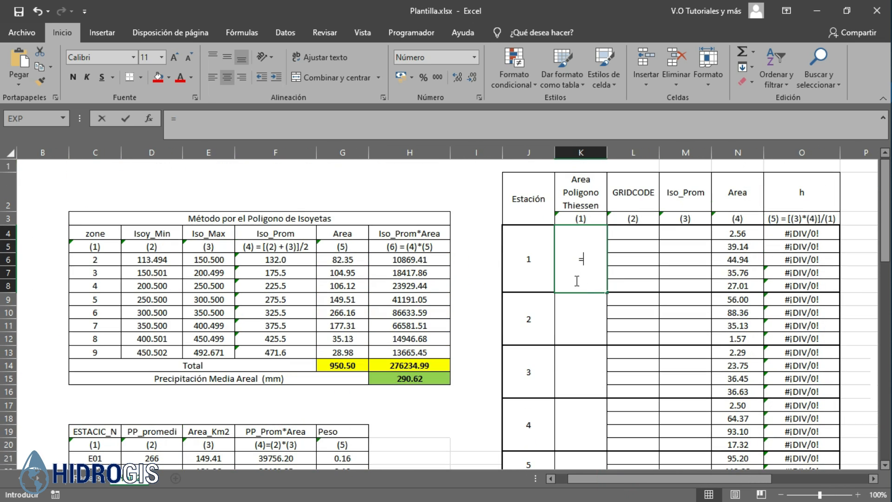
scroll(173, 269, down, 6)
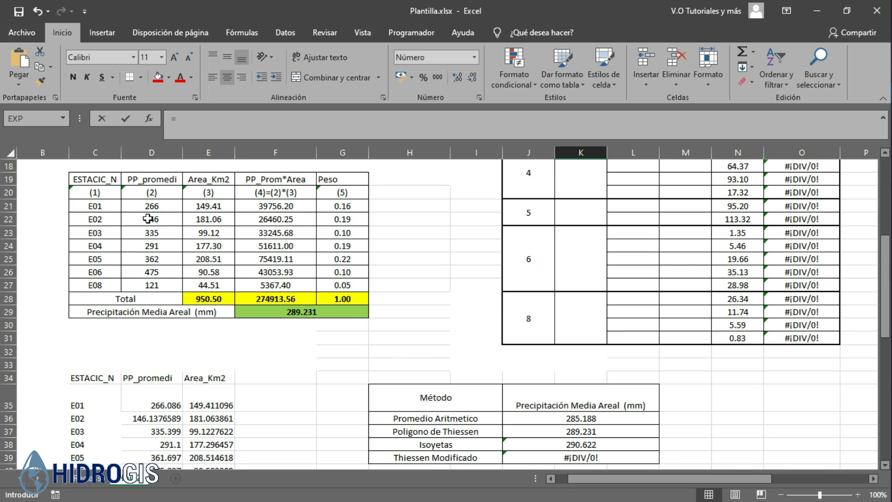
click(217, 206)
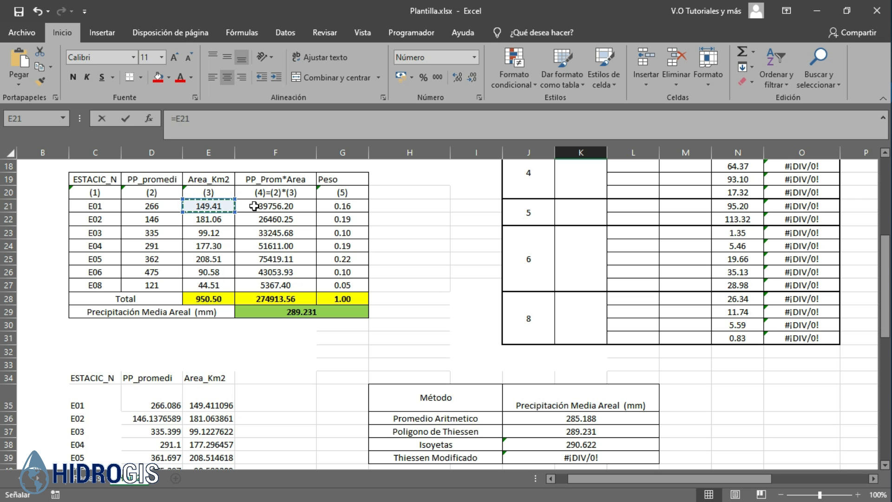
key(Return)
- Copy the five GRIDCODE values of E01 in T25:T29 from the pasted attribute rows
scroll(584, 201, up, 6)
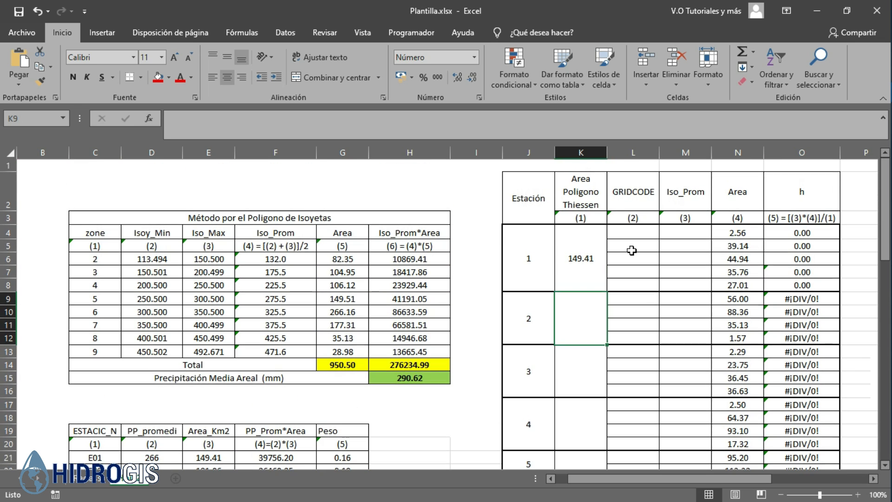
click(632, 234)
click(630, 258)
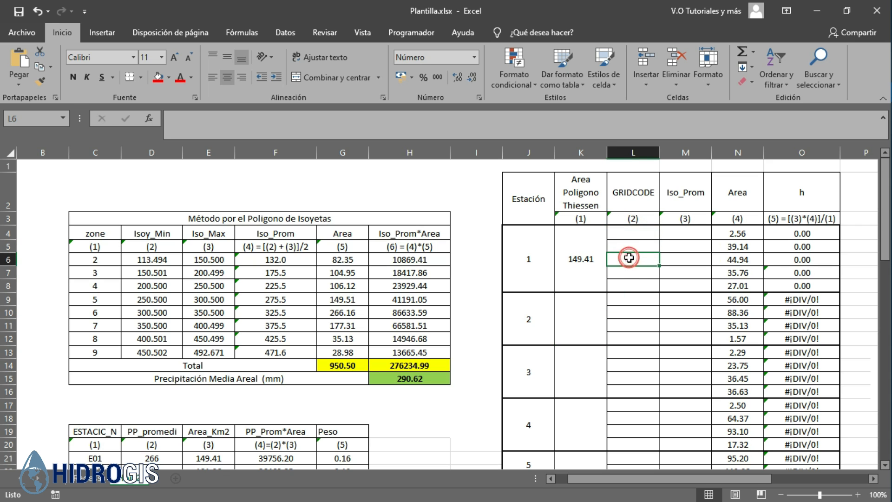
click(631, 272)
drag(660, 476, 733, 478)
drag(291, 235, 287, 289)
scroll(386, 256, down, 3)
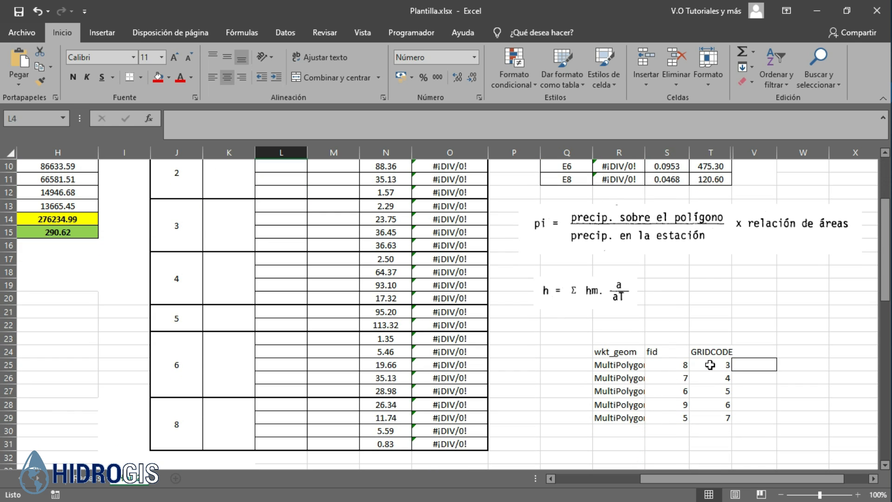
drag(710, 365, 711, 418)
right_click(709, 417)
click(749, 153)
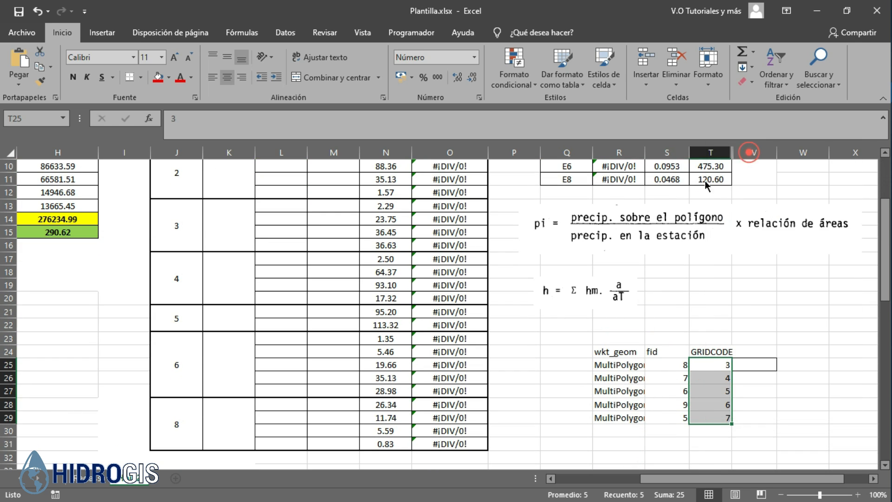
- Paste the copied codes as values into station 1's GRIDCODE cells L4:L8
scroll(284, 225, up, 3)
click(281, 232)
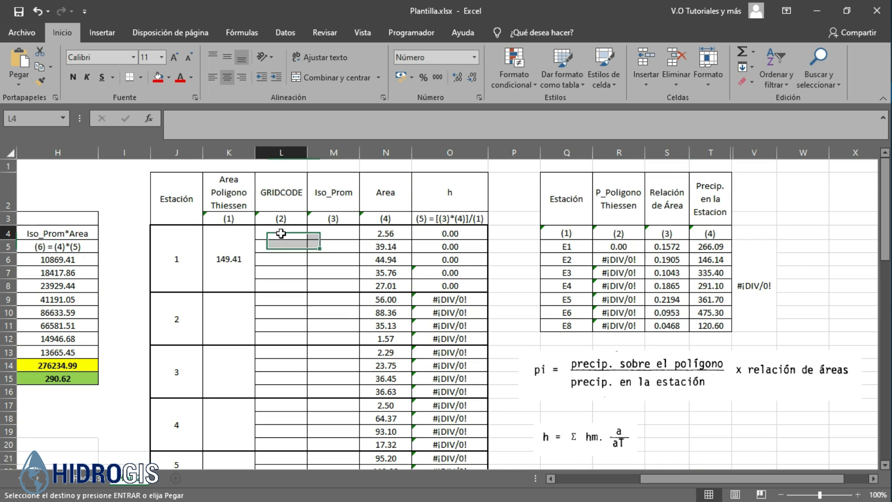
click(22, 85)
click(29, 172)
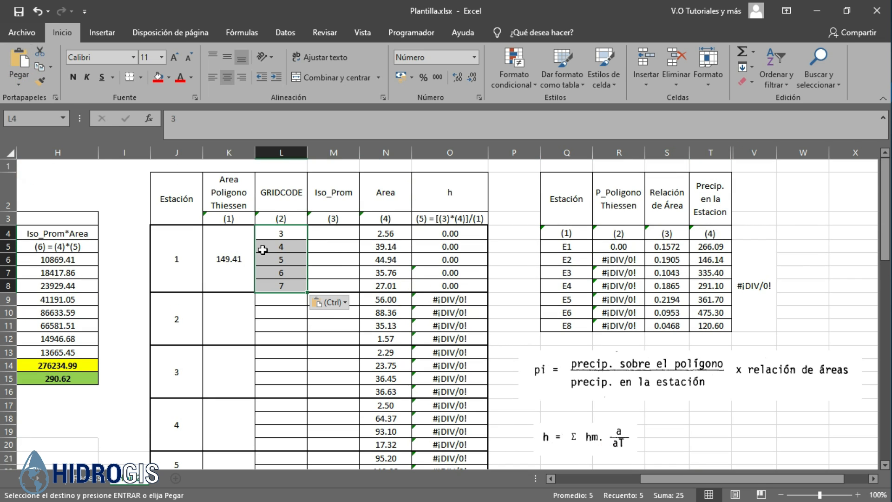
drag(288, 234, 284, 285)
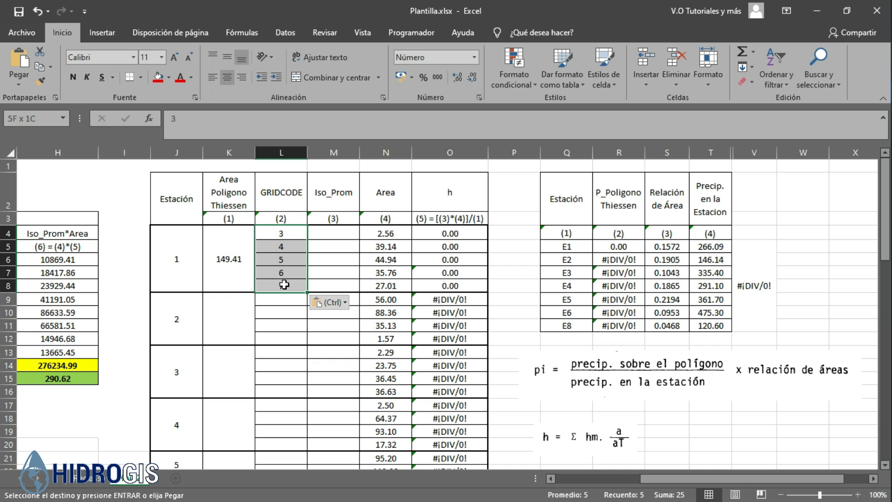
- Clear the Area values for all stations in N4:N31
mouse_move(641, 478)
mouse_down()
mouse_move(502, 478)
mouse_move(630, 481)
mouse_up()
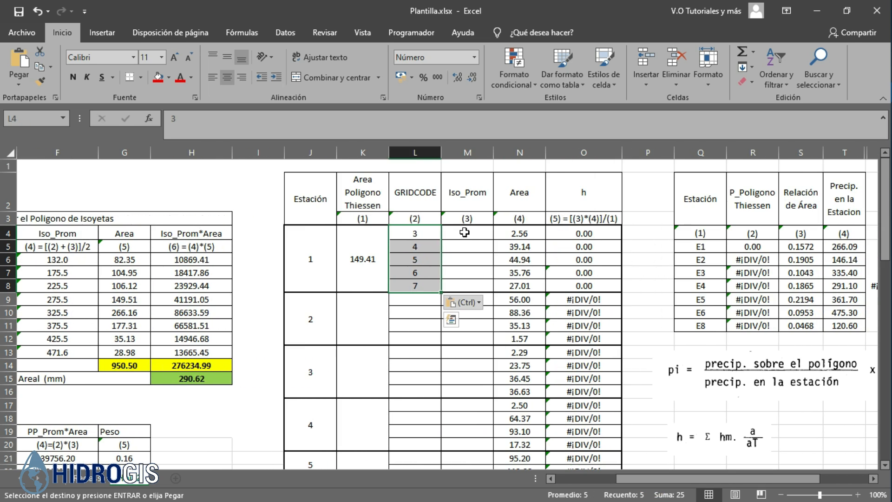
drag(465, 232, 464, 286)
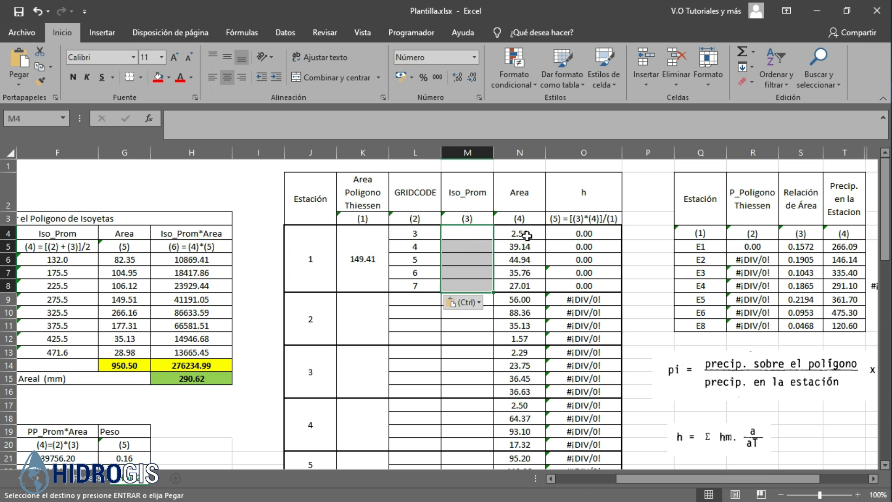
drag(524, 232, 526, 447)
key(Delete)
scroll(520, 372, up, 3)
- Compare station 1's GRIDCODE values in L4:L8 with the matching zones in the isohyet polygon table
drag(467, 233, 467, 285)
drag(669, 478, 593, 486)
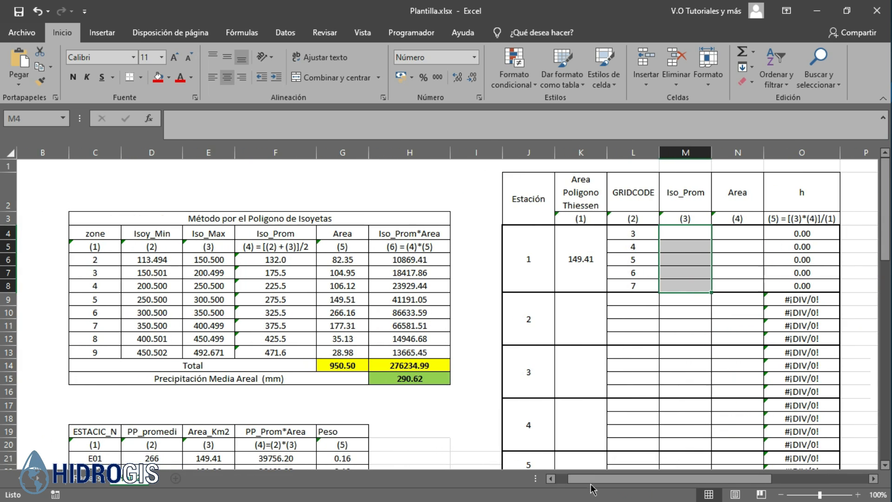
click(633, 233)
click(633, 246)
click(634, 259)
click(633, 273)
click(633, 286)
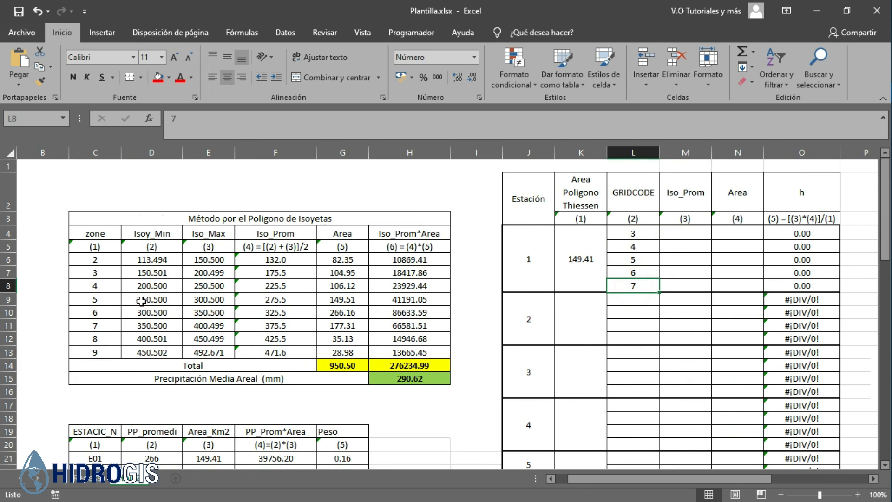
drag(100, 271, 96, 325)
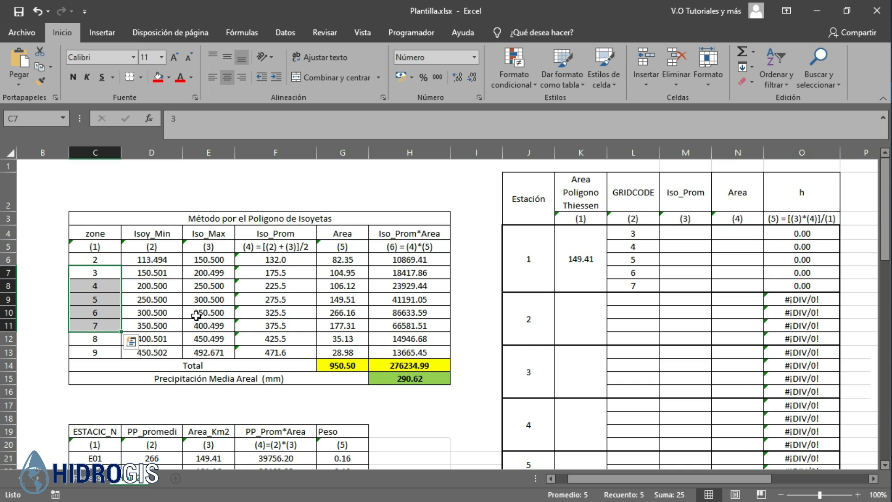
- Copy the Iso_Prom values of zones 3 to 7 in F7:F11 and paste them as values into M4:M8
drag(270, 273, 266, 325)
key(ctrl+c)
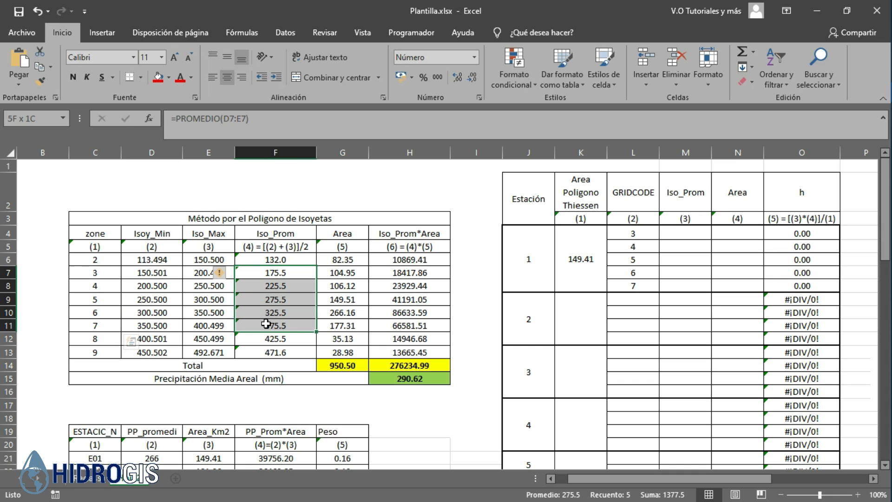
right_click(265, 312)
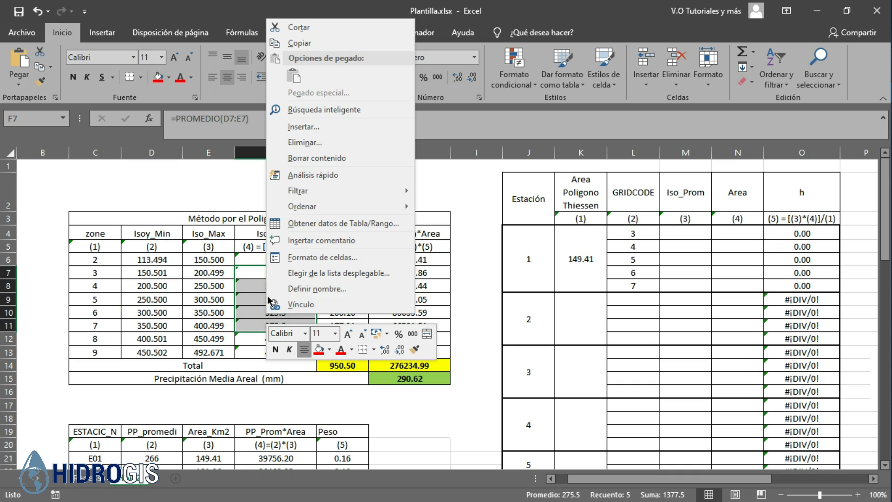
click(300, 42)
right_click(686, 234)
click(729, 262)
- Copy the E01 Area_Km2 values in T34:T38 and paste them as values into station 1's Area cells N4:N8
drag(697, 479, 794, 479)
scroll(669, 316, down, 3)
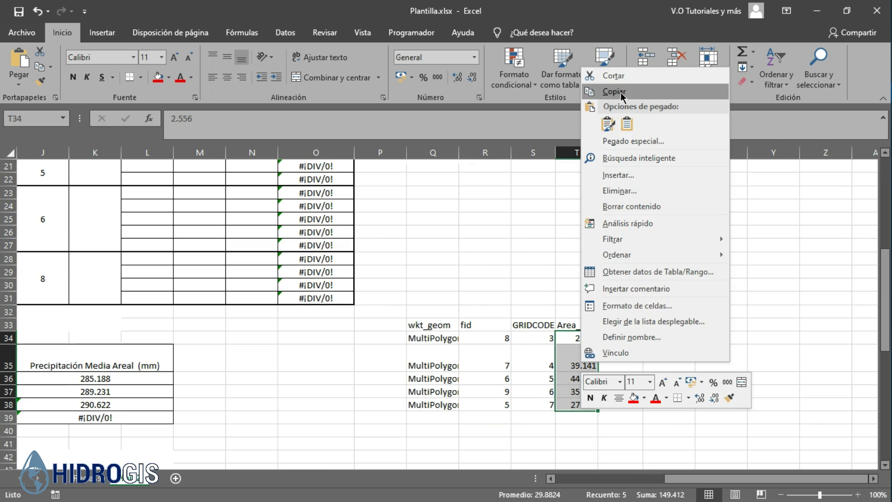
click(620, 91)
scroll(390, 222, up, 7)
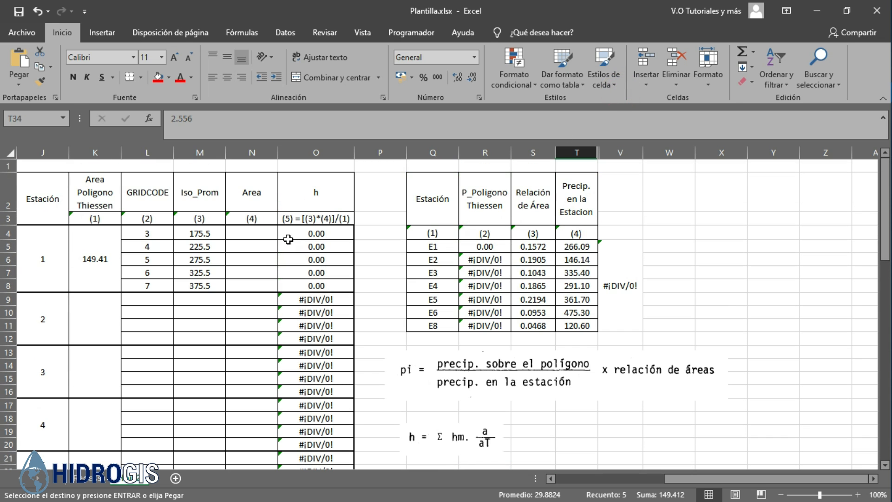
click(270, 232)
click(19, 84)
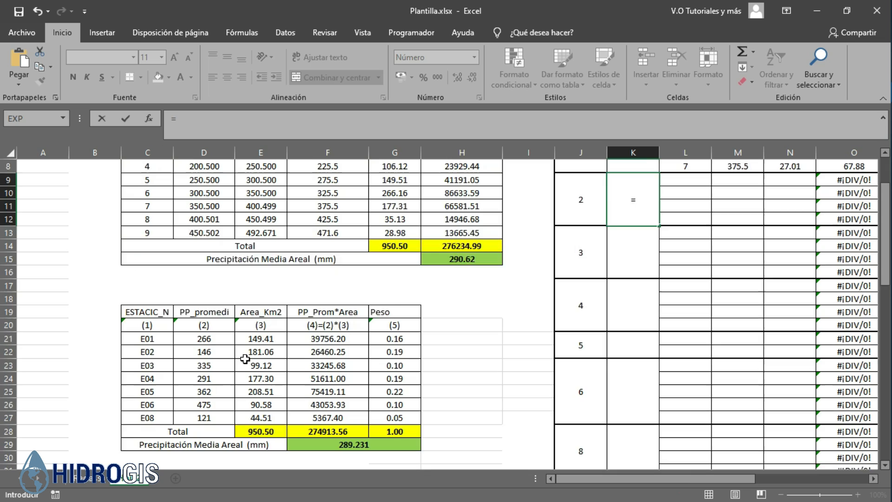
- Link station 2's Thiessen area K9 to the E02 Area_Km2 value in E22 and paste the copied Iso_Prom values into M9:M12
scroll(183, 322, down, 1)
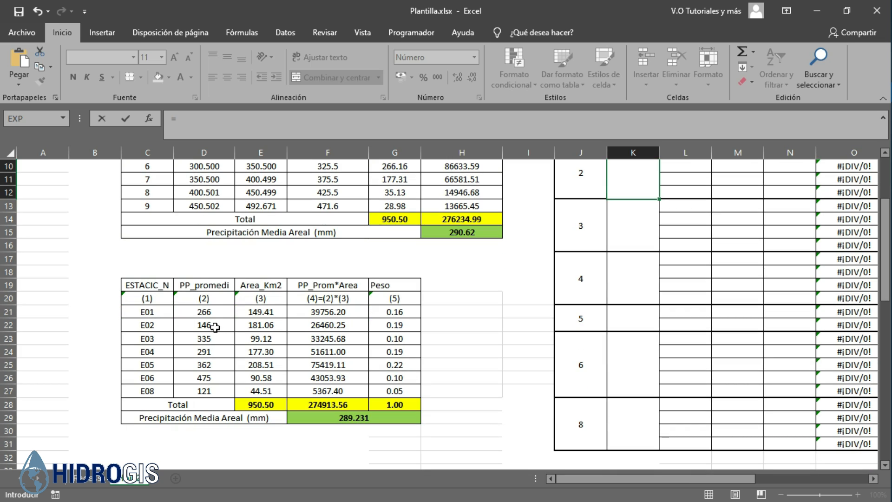
click(271, 326)
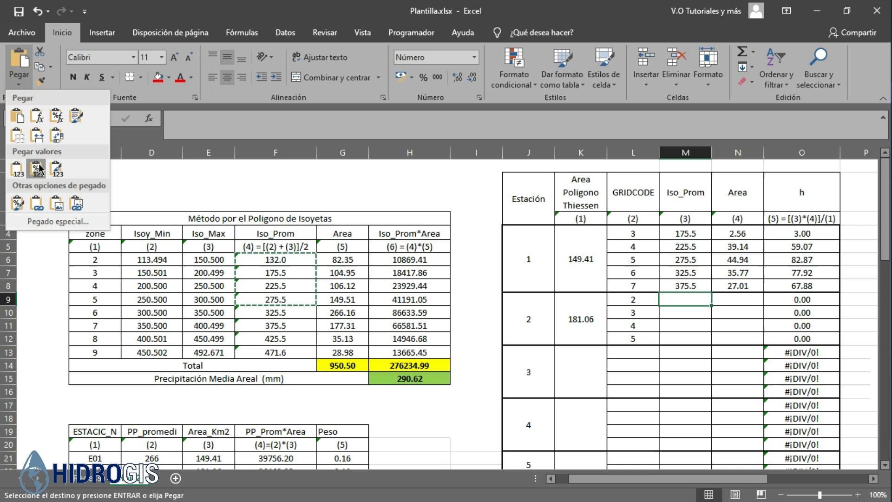
click(32, 167)
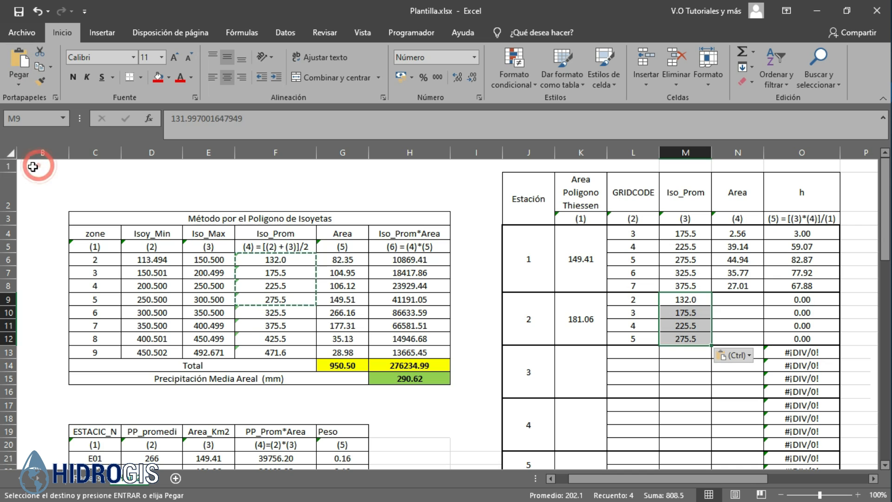
- Copy station 2's four Area_Km2 values in U25:U28 from the pasted attribute rows
drag(703, 480, 792, 480)
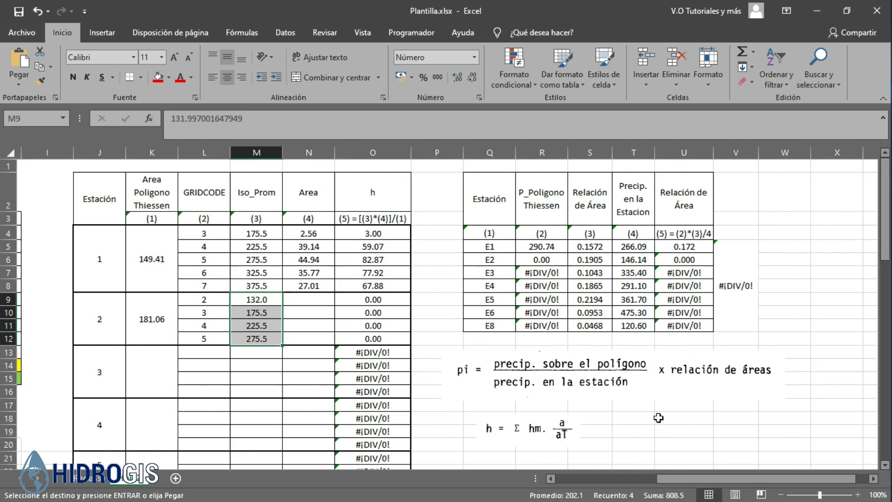
scroll(485, 306, down, 3)
scroll(697, 362, down, 1)
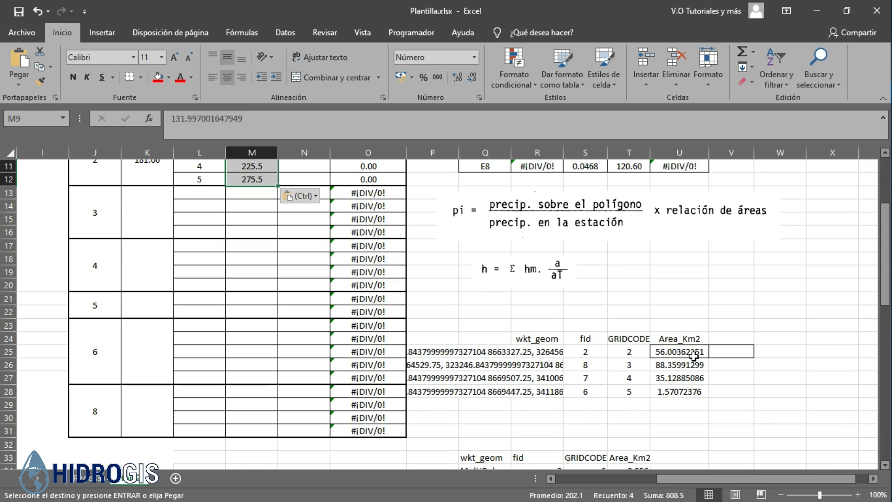
scroll(688, 346, down, 1)
drag(683, 329, 684, 367)
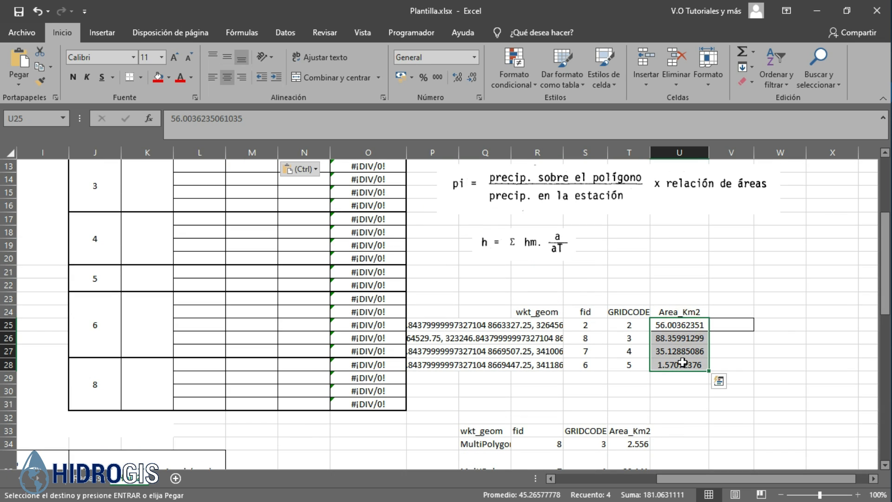
right_click(684, 368)
click(719, 93)
- Paste the copied areas as values into station 2's Area cells N9:N12
scroll(314, 249, up, 4)
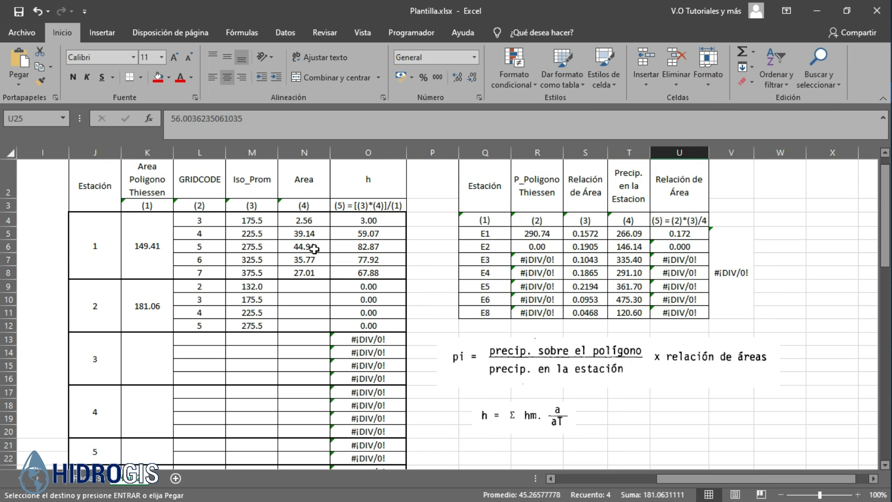
click(301, 281)
click(19, 85)
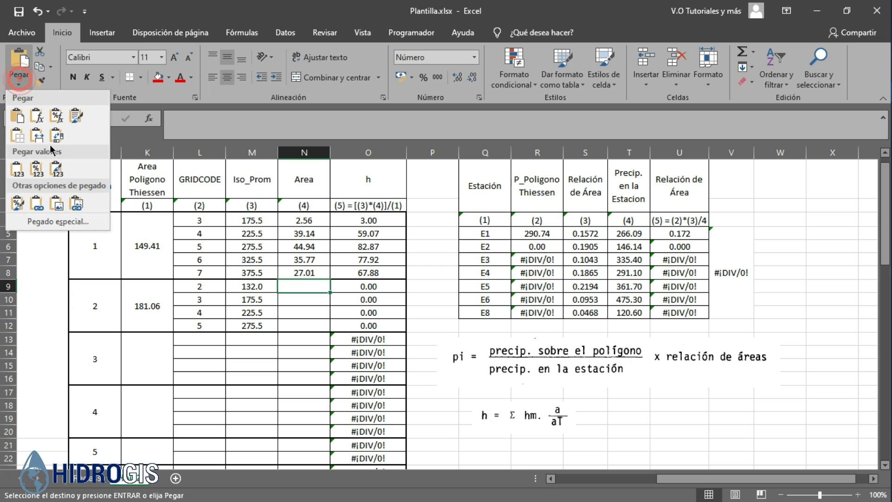
click(32, 171)
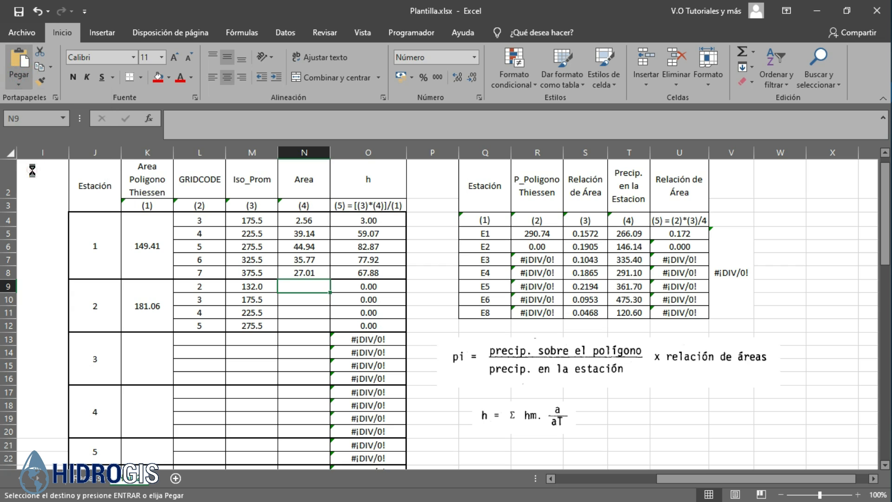
click(536, 393)
- Examine station 2's h formula in O9 and the h values of its rows O9:O12
click(381, 285)
click(283, 134)
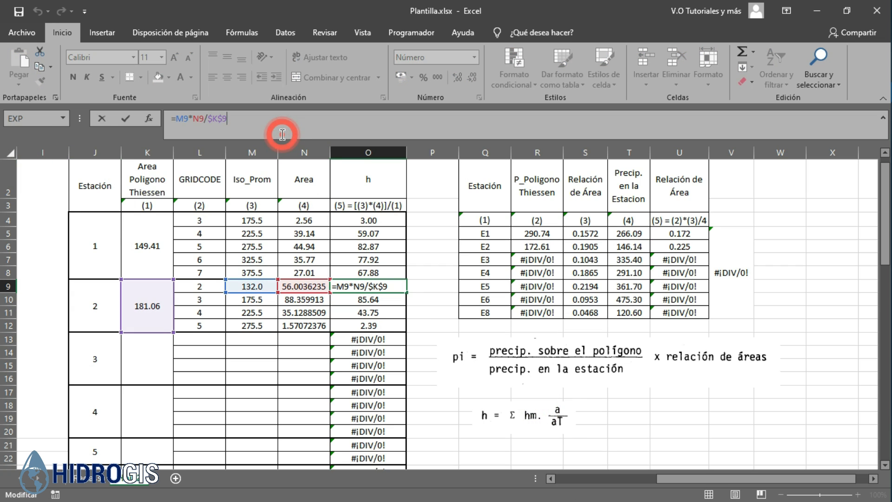
key(Return)
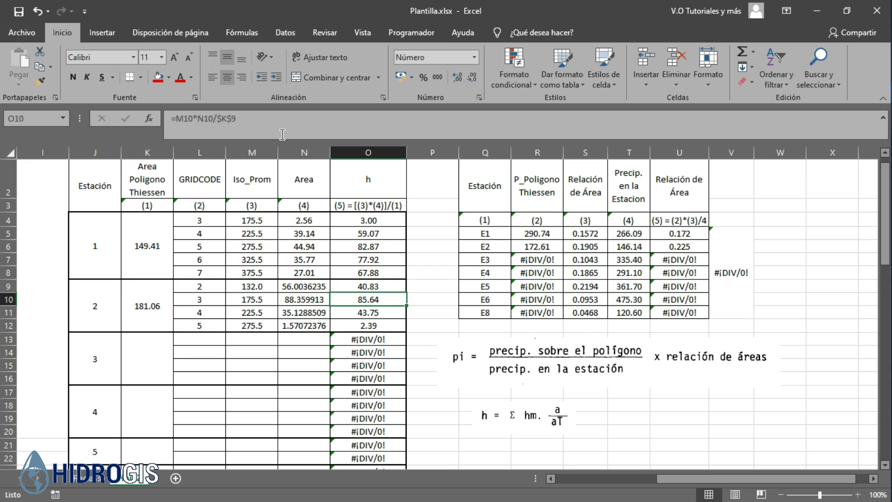
click(368, 286)
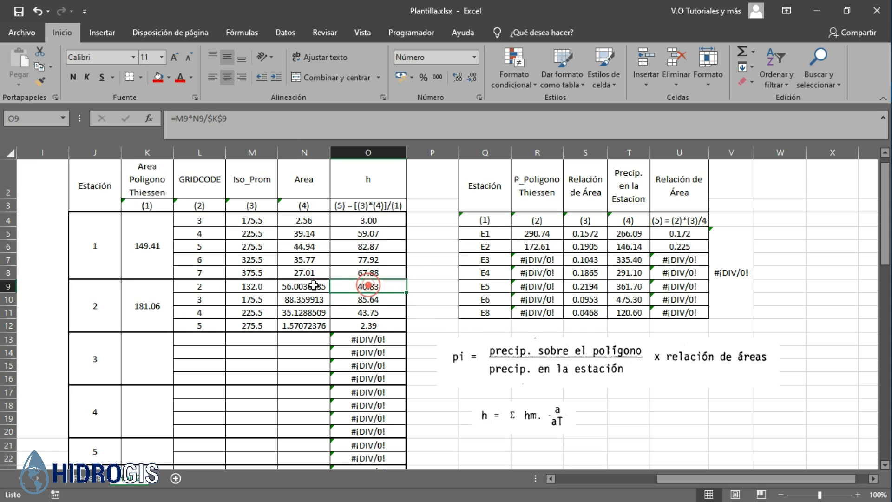
drag(214, 286, 367, 285)
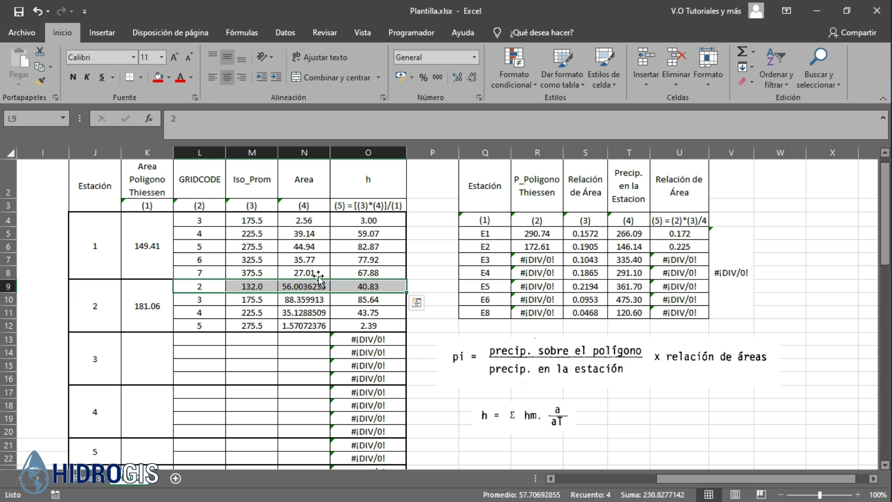
scroll(328, 268, down, 2)
drag(367, 206, 362, 244)
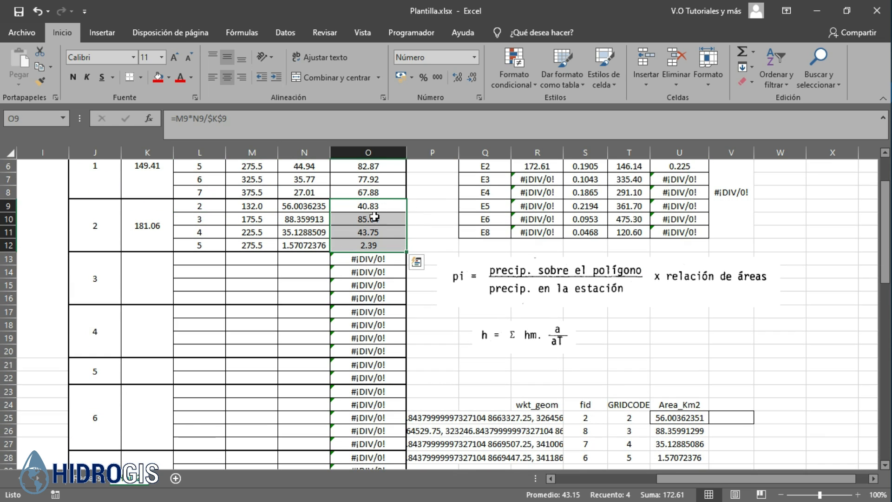
scroll(362, 248, up, 1)
scroll(362, 248, down, 1)
- Go through the Area Poligono Thiessen cells of the remaining stations below station 2
click(148, 277)
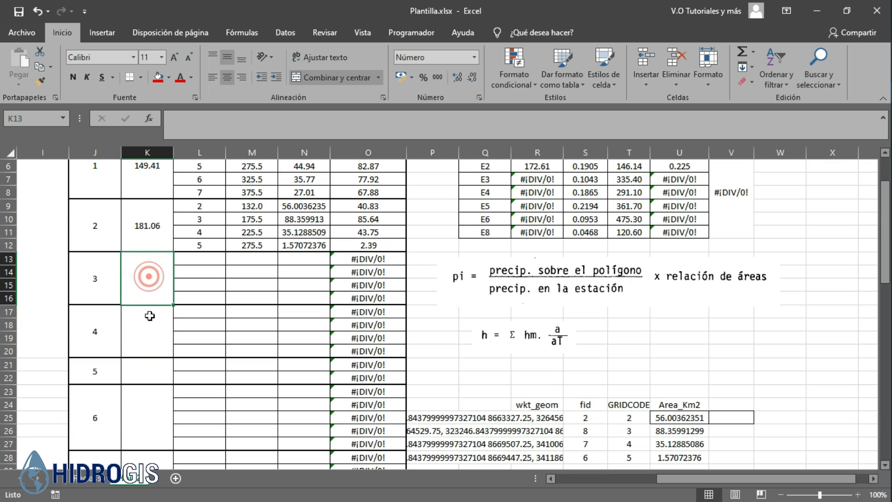
click(149, 322)
click(148, 408)
scroll(167, 314, down, 2)
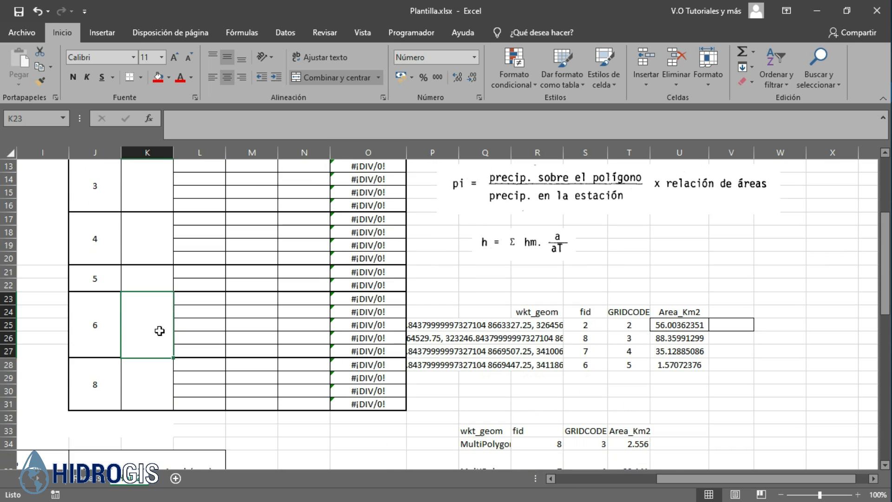
click(152, 383)
click(148, 325)
click(146, 272)
scroll(147, 249, up, 1)
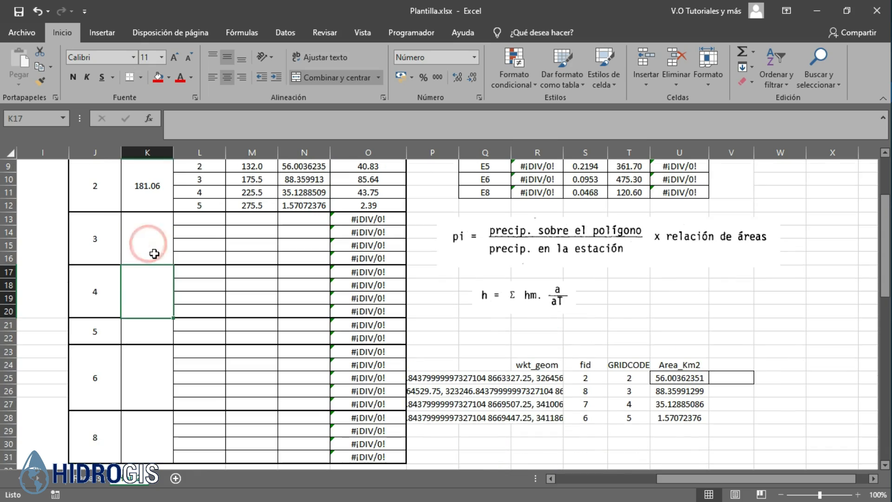
click(152, 251)
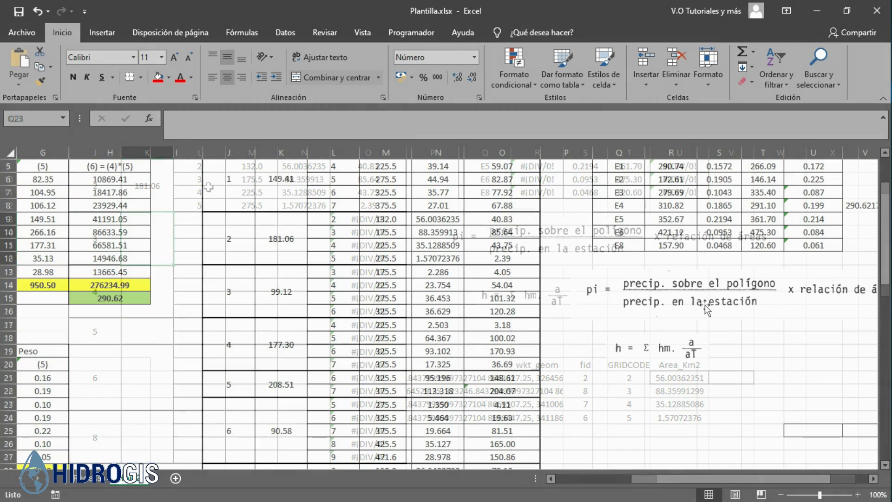
- Zoom the sheet to 130% and widen column V so the areal precipitation result beside the summary table fits
scroll(378, 278, up, 2)
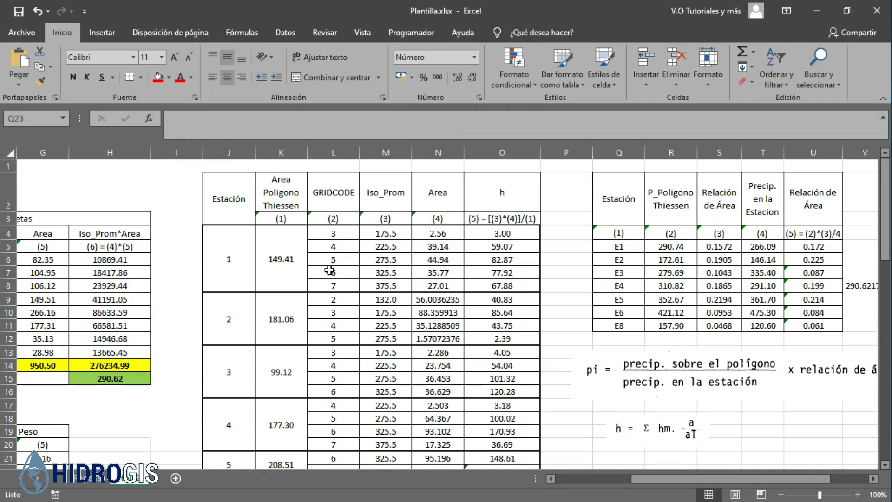
scroll(329, 270, down, 2)
scroll(295, 299, up, 2)
drag(806, 479, 832, 498)
click(857, 495)
click(858, 496)
click(857, 495)
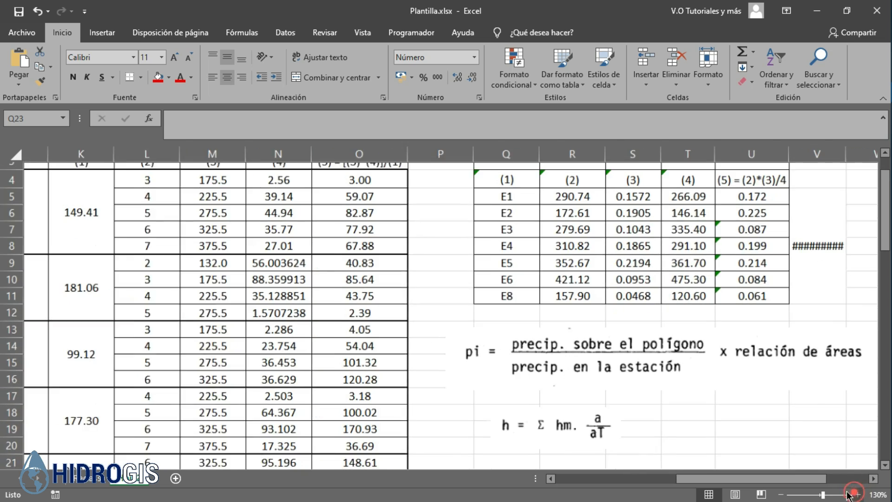
drag(773, 481, 807, 484)
click(697, 258)
scroll(697, 258, up, 1)
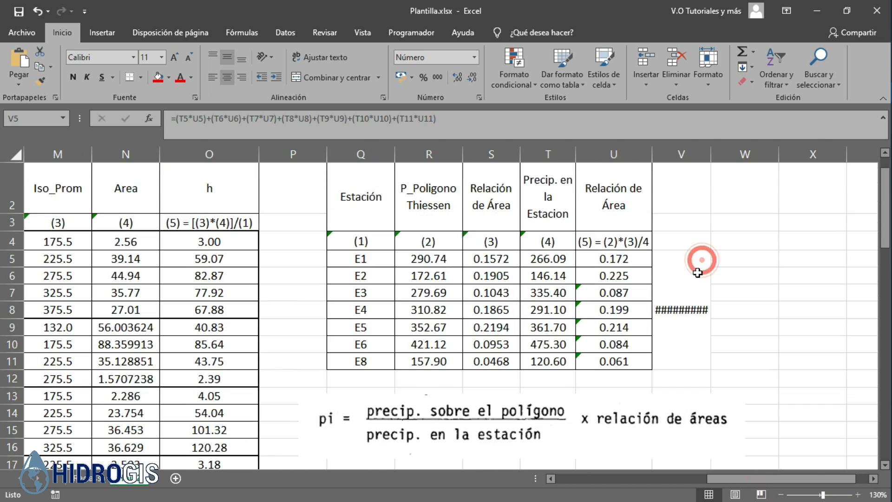
drag(712, 156, 733, 150)
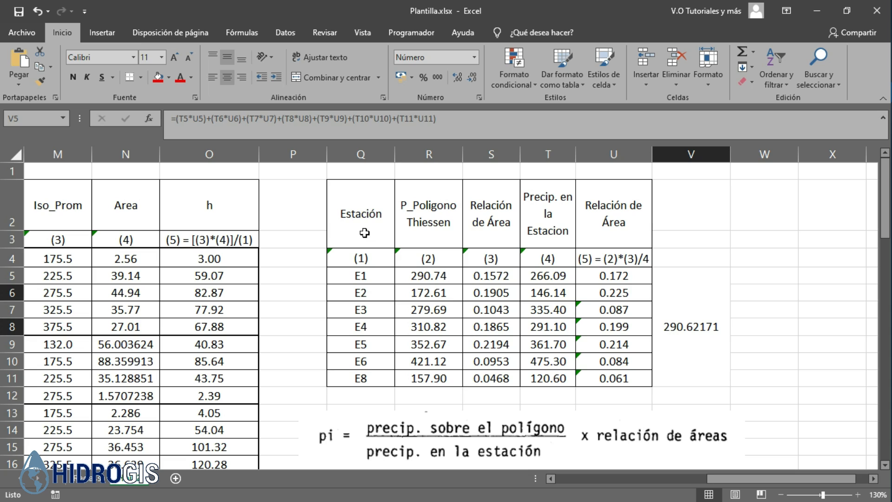
- Go through the summary table's Estación column and the formulas in its P_Poligono Thiessen column
drag(365, 217, 375, 375)
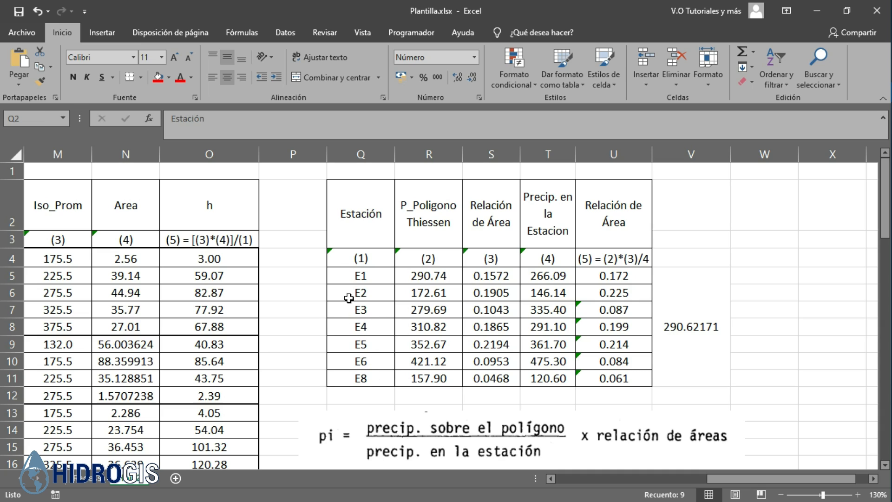
click(431, 213)
click(430, 258)
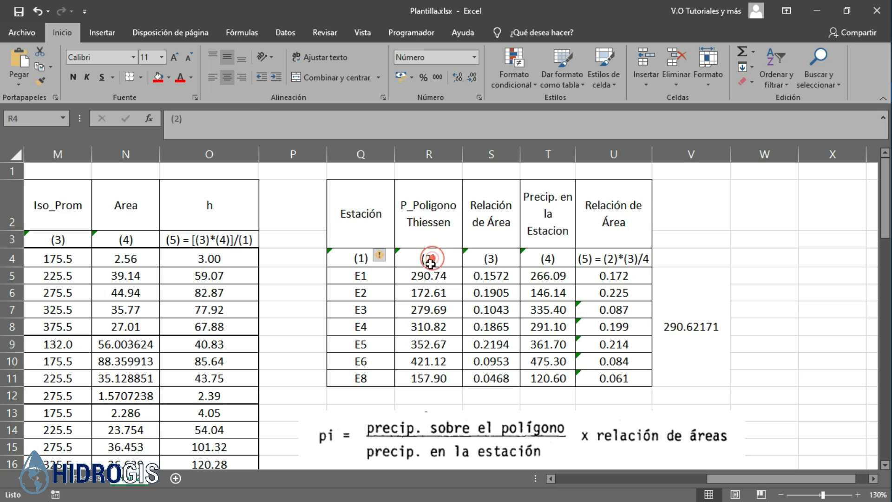
click(432, 307)
click(431, 327)
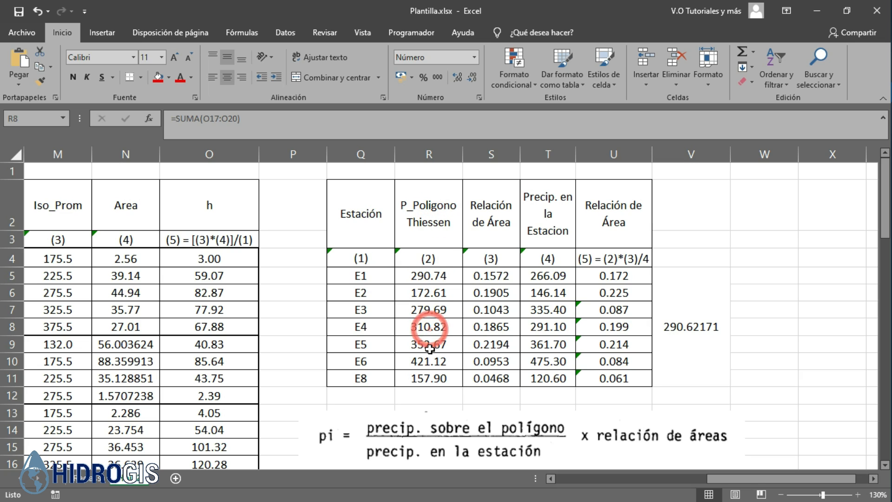
click(430, 349)
click(430, 356)
click(430, 332)
click(430, 296)
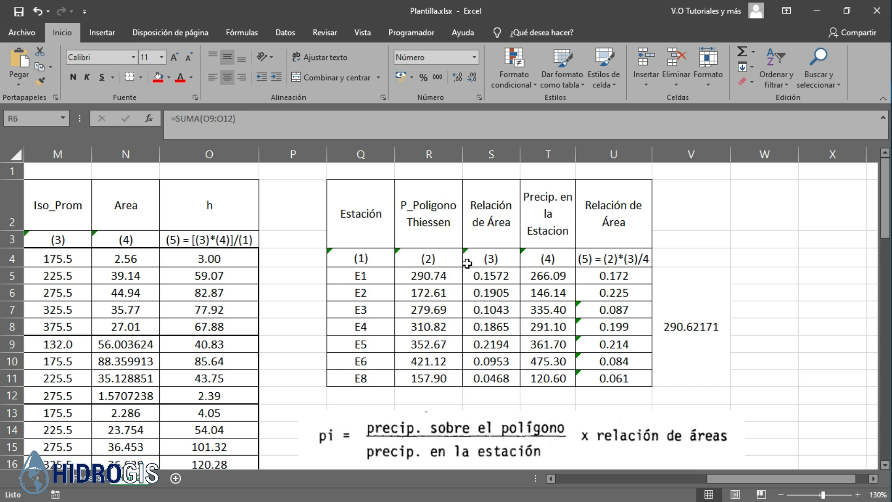
- Examine station E1's Relación de Área formula in S5 and trace its references to the area table cells E21 and E28
click(486, 280)
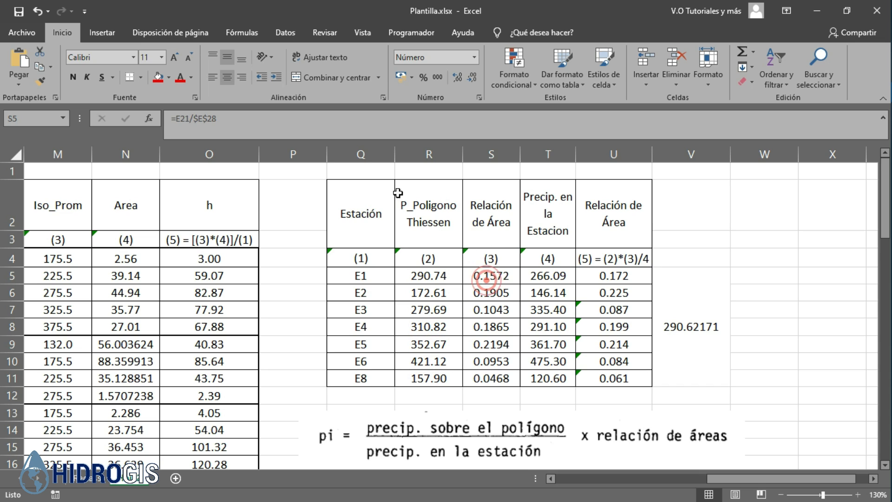
click(293, 123)
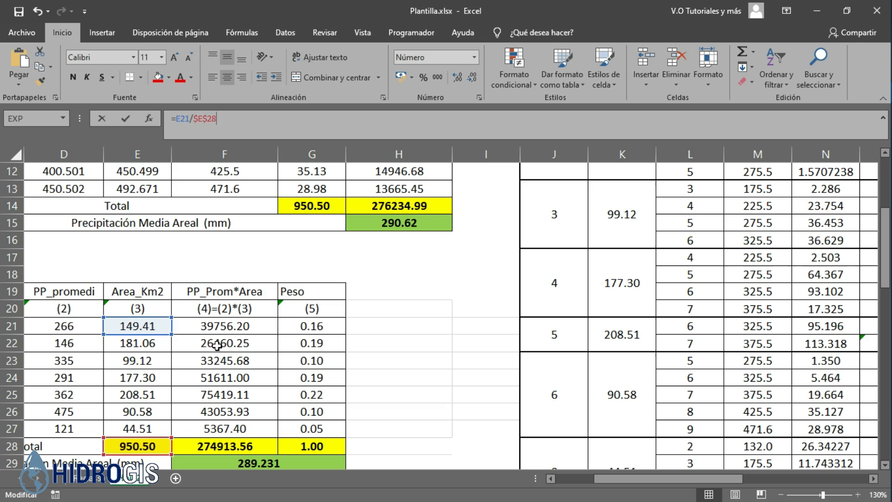
scroll(195, 302, down, 2)
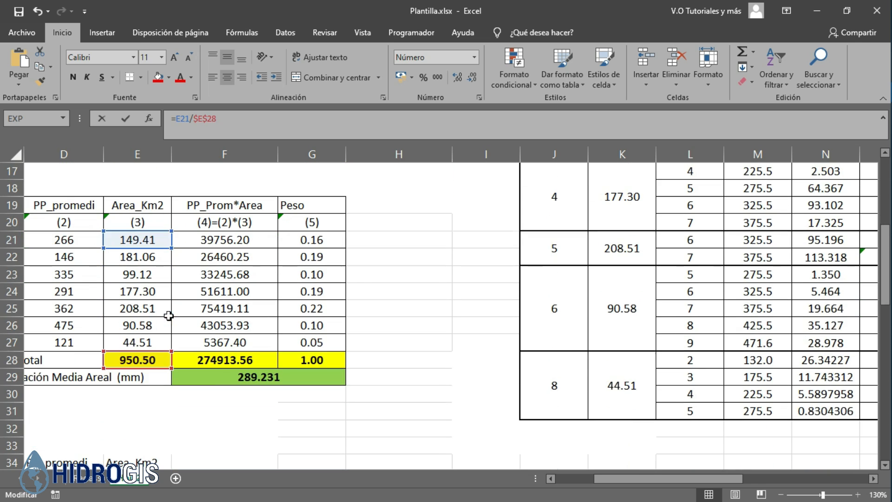
scroll(122, 288, down, 1)
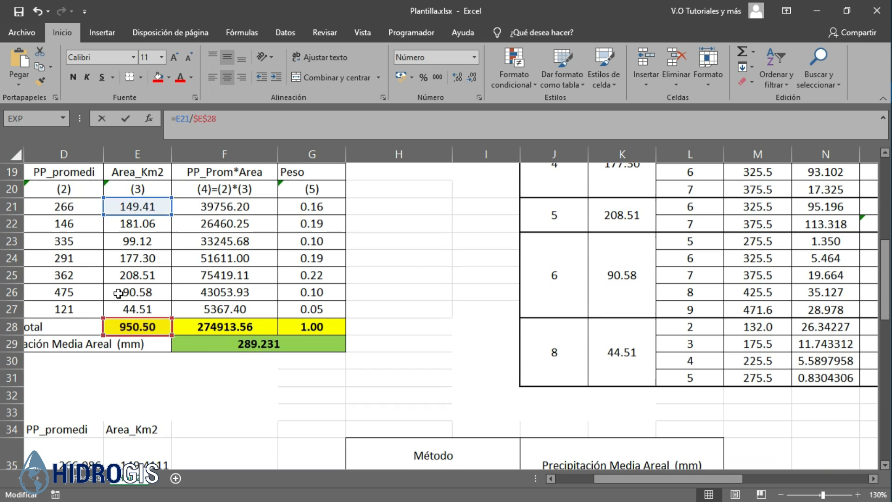
scroll(174, 289, up, 6)
key(Return)
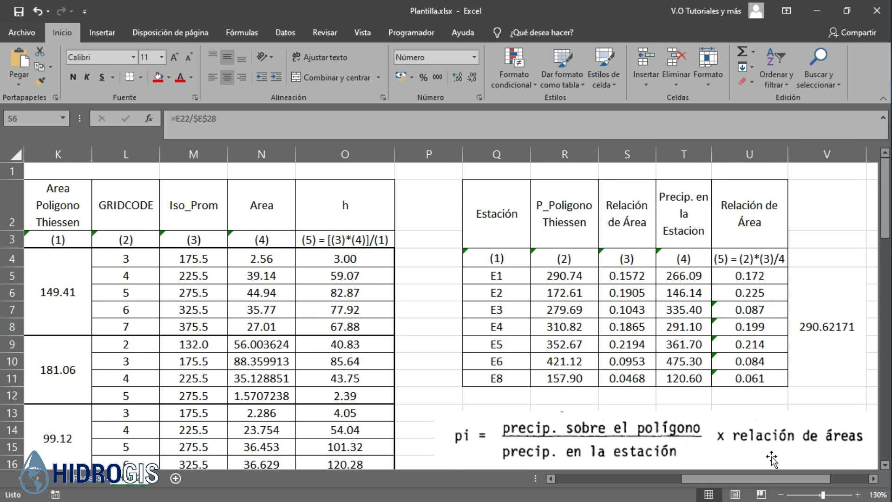
- Examine station E1's Precip. en la Estacion formula in T5 and look for its source table holding D21
click(677, 274)
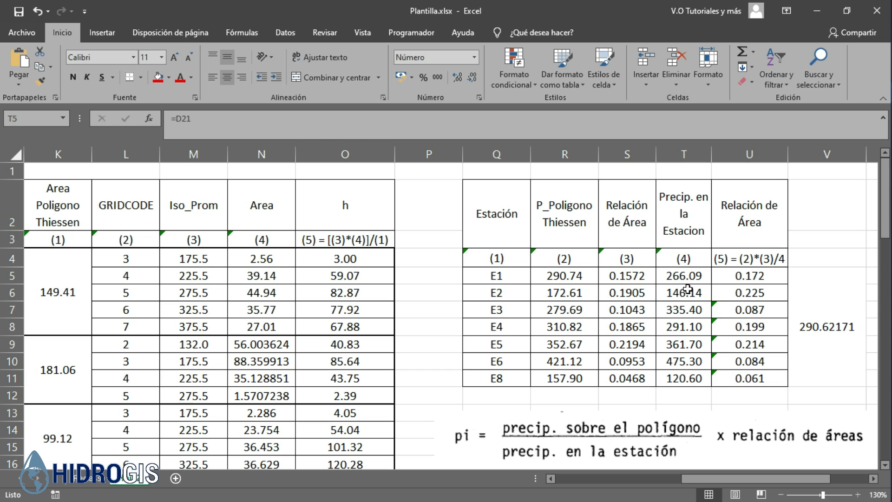
click(323, 124)
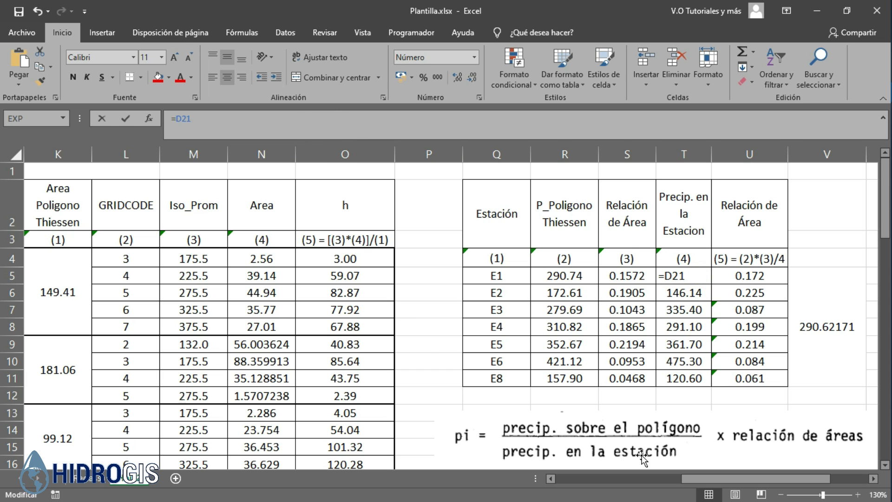
drag(699, 482, 589, 488)
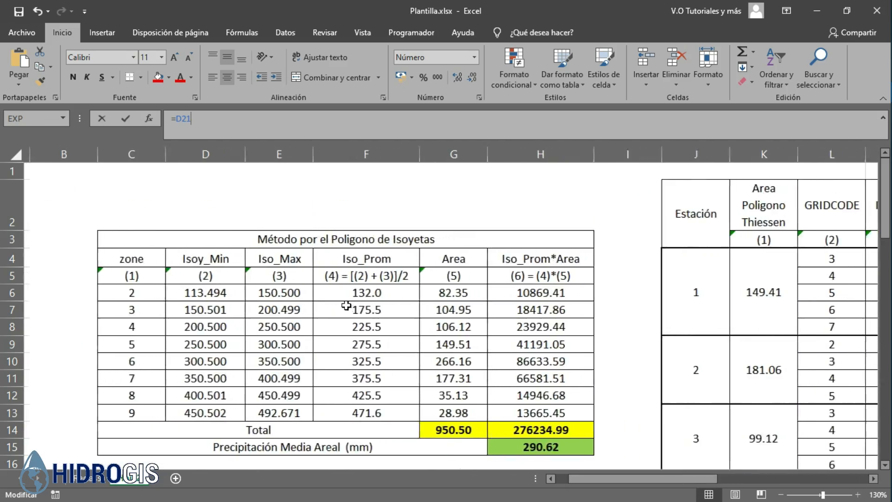
scroll(348, 306, down, 5)
scroll(216, 292, up, 5)
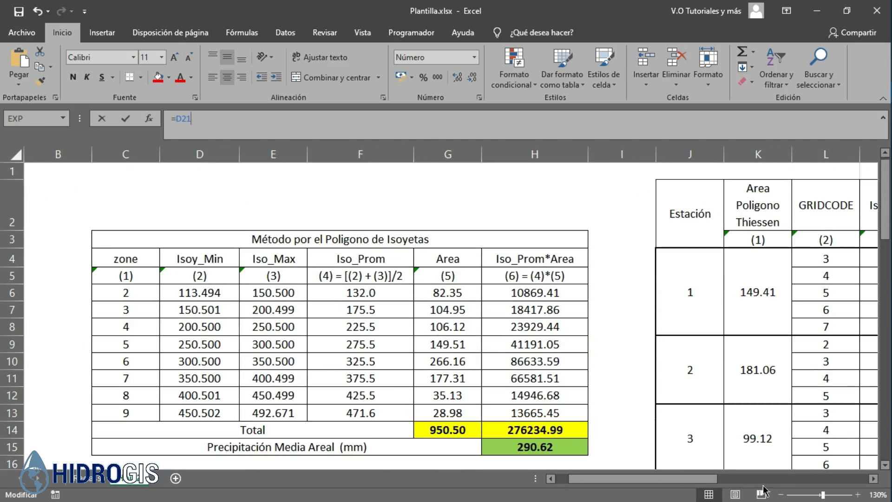
drag(704, 485, 855, 486)
- Move the pi formula picture slightly upward so it sits closer beneath the summary table
click(548, 275)
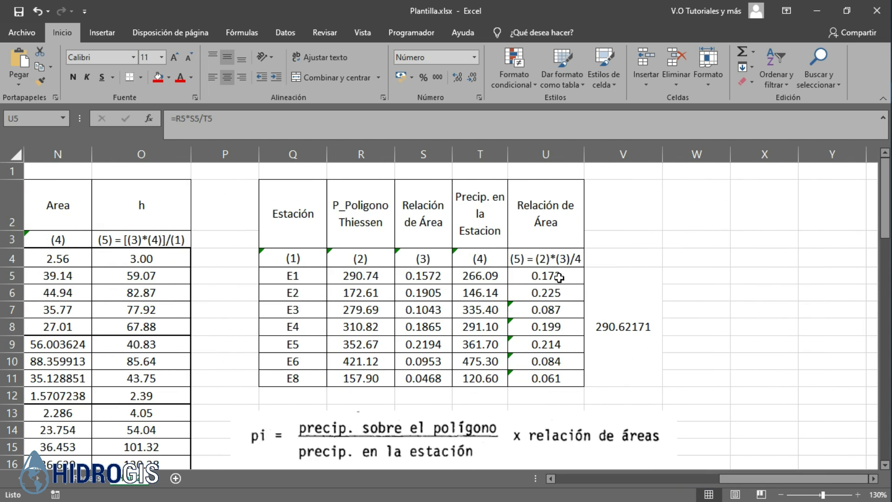
scroll(489, 308, down, 2)
click(428, 339)
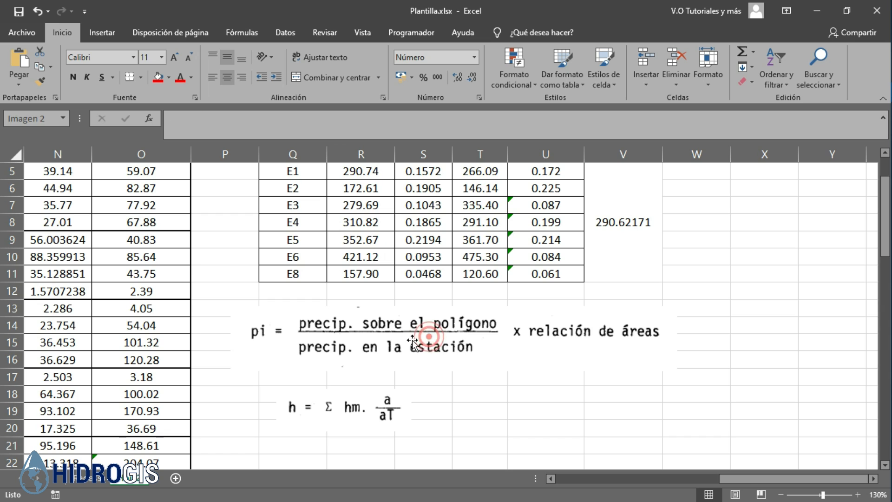
click(395, 343)
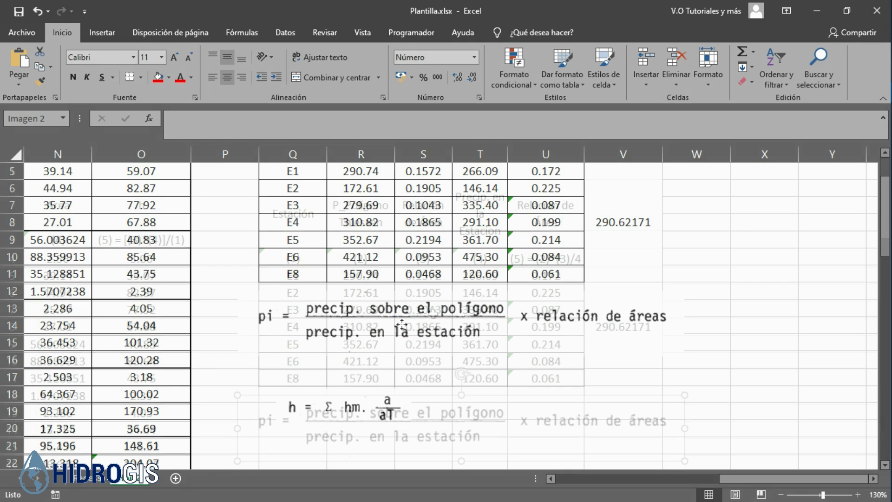
- Examine the formula in U5 and the cells it references, comparing it with the pi formula picture
click(556, 275)
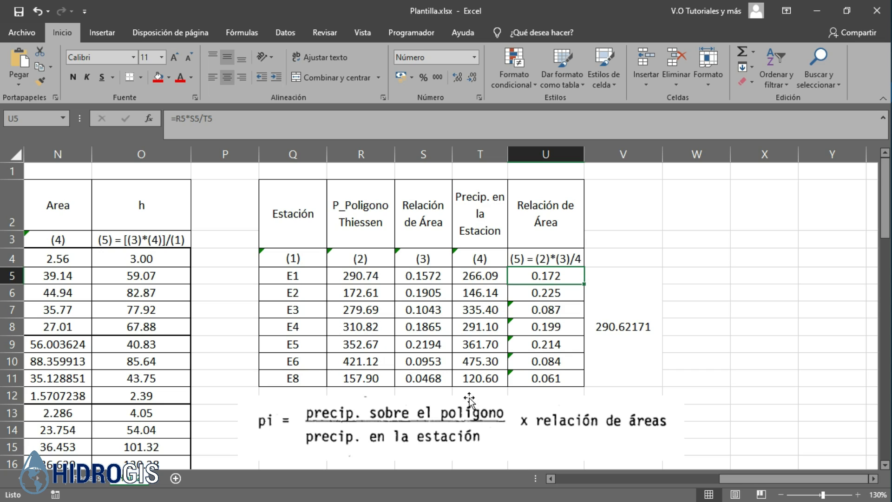
click(298, 130)
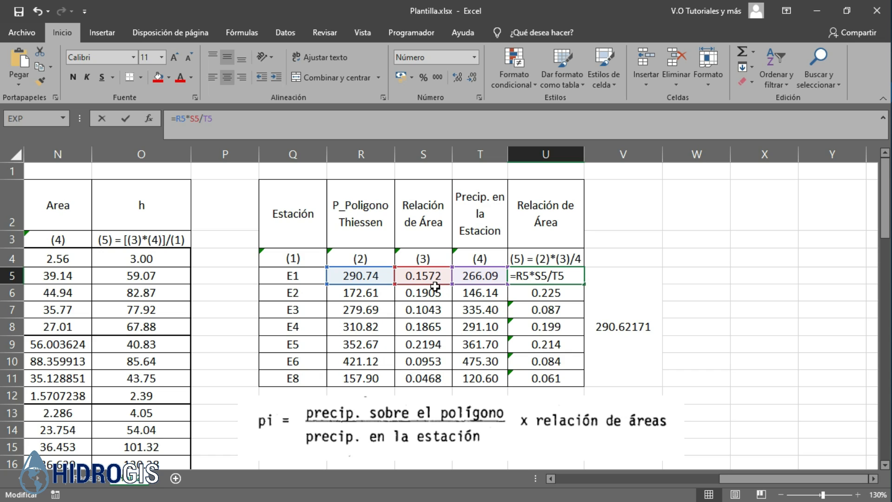
key(Return)
- Reduce the values in U5:U11 and in the Relación de Área cells S5:S11 to two decimals
click(542, 276)
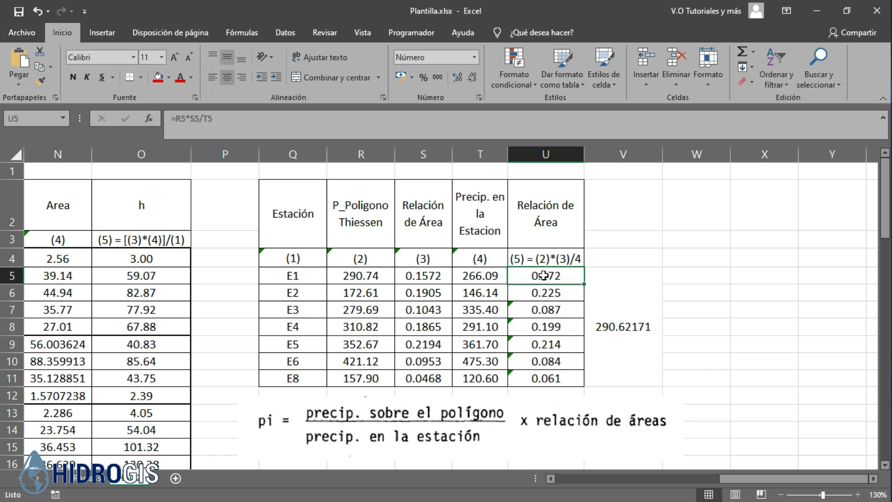
drag(542, 276, 546, 378)
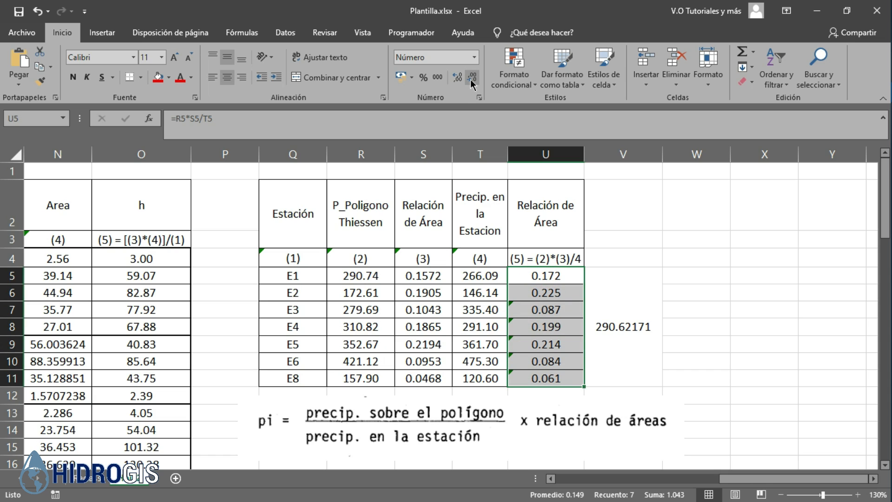
click(471, 79)
drag(425, 276, 423, 378)
click(471, 79)
click(471, 79)
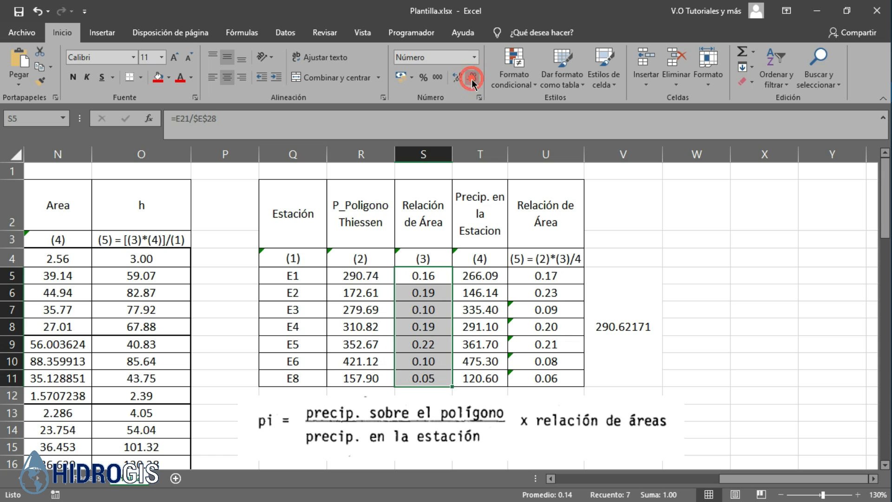
- Review the values of S5:S11 and U5:U11 and the areal precipitation result in V5
click(428, 280)
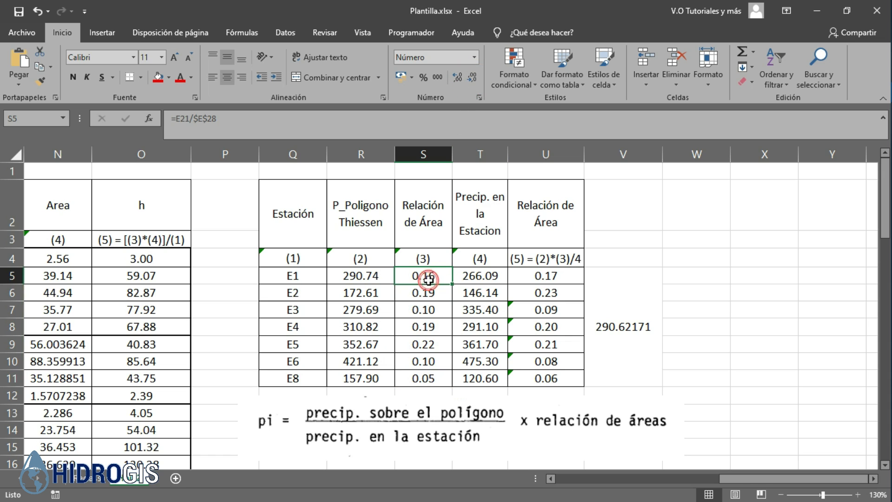
click(426, 294)
click(423, 310)
drag(425, 275, 417, 380)
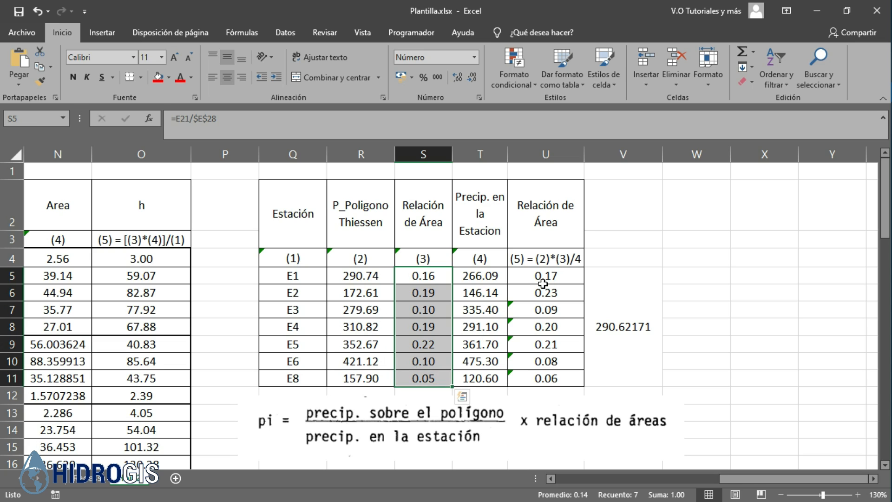
drag(542, 275, 531, 375)
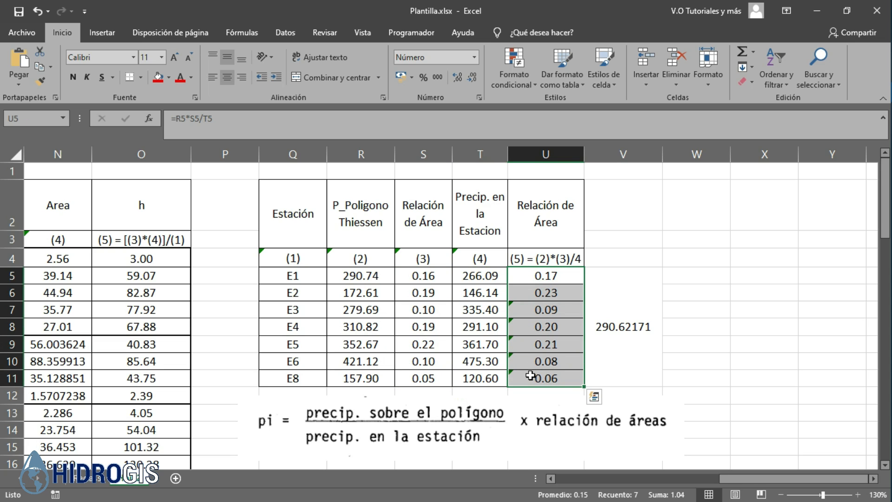
click(624, 321)
- Merge V2:V4, enter the header "Precipitación Medial Areal" in it and wrap its text
drag(619, 219, 620, 262)
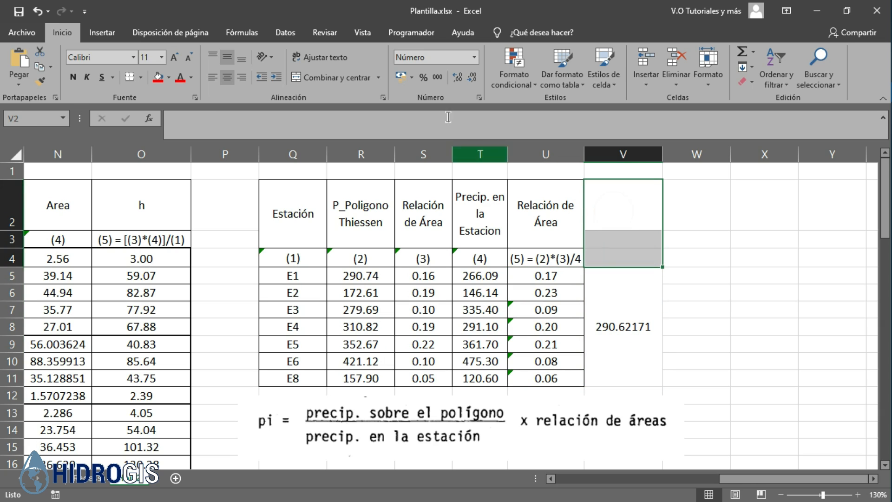
click(341, 79)
text(Precipitación)
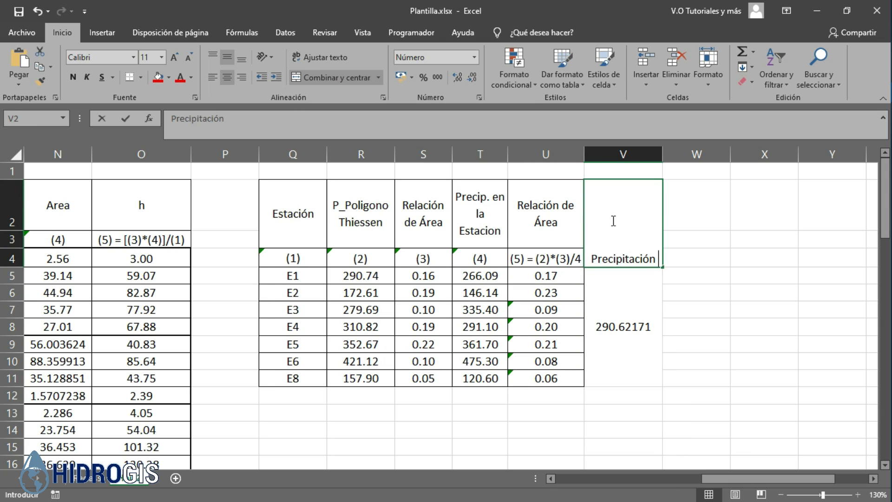
text( Medi)
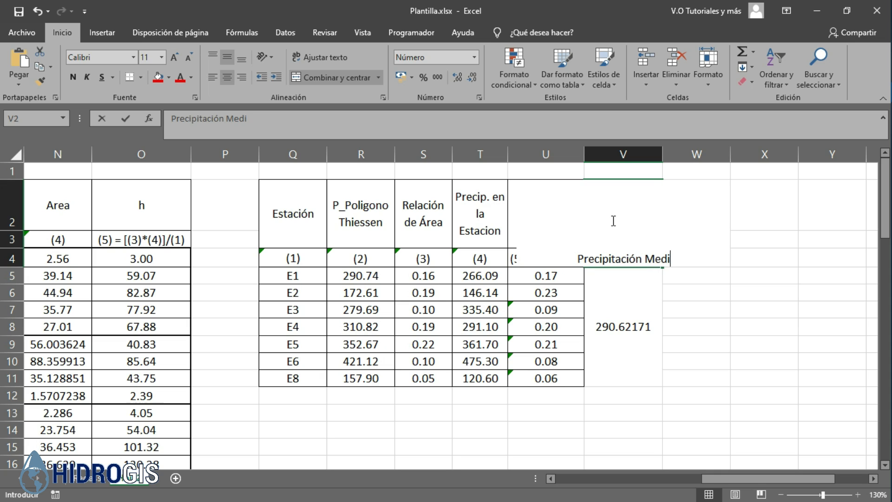
text(al Areal)
key(Return)
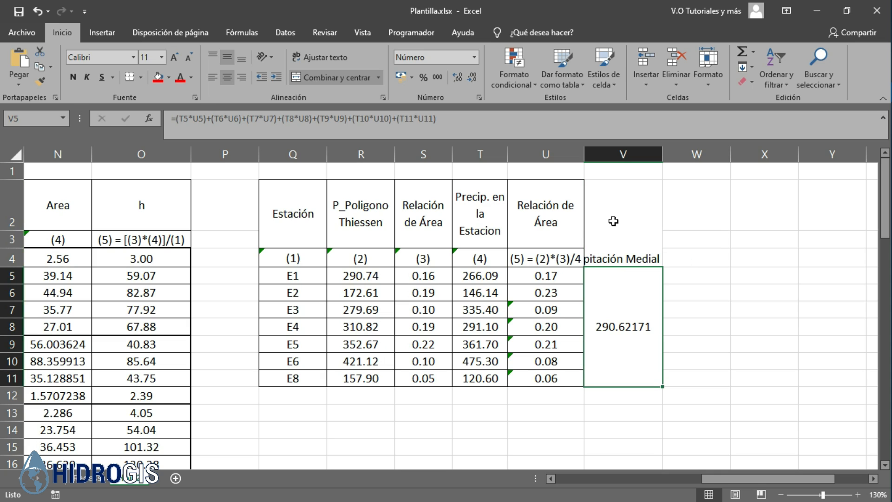
click(613, 221)
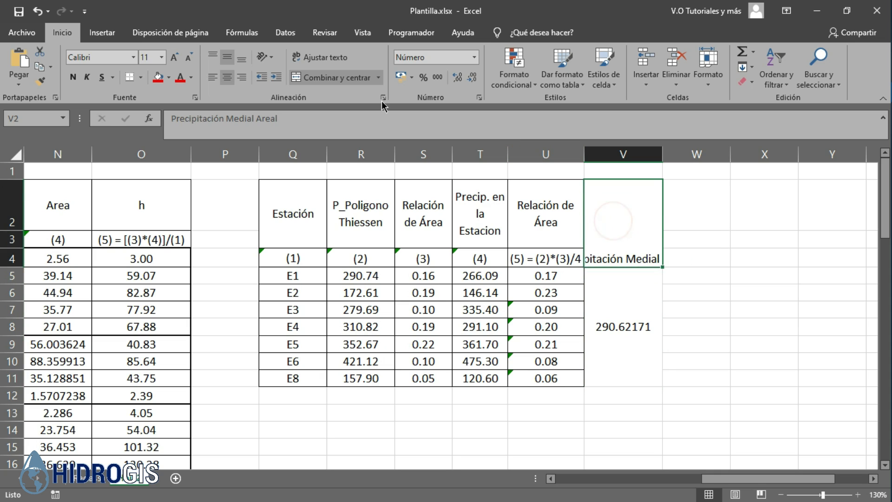
click(316, 57)
- Reduce the areal precipitation result in the merged cell V5 to two decimals
scroll(632, 331, down, 1)
click(629, 257)
scroll(621, 392, up, 1)
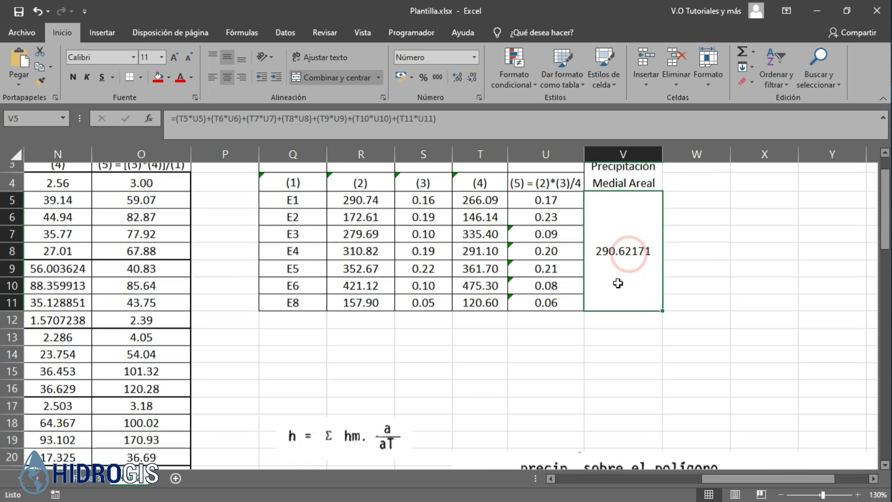
click(472, 77)
click(472, 78)
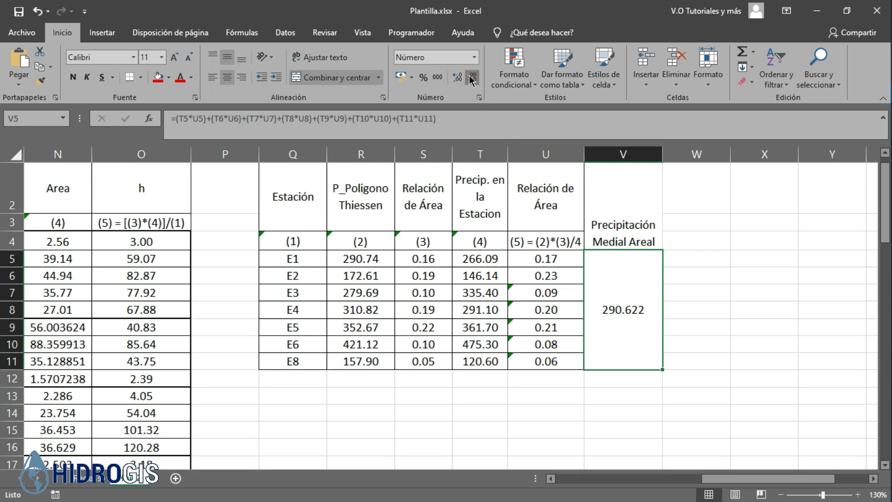
click(472, 78)
- Add the unit "(m)" to the end of the Precipitación Medial Areal header in V2
click(620, 213)
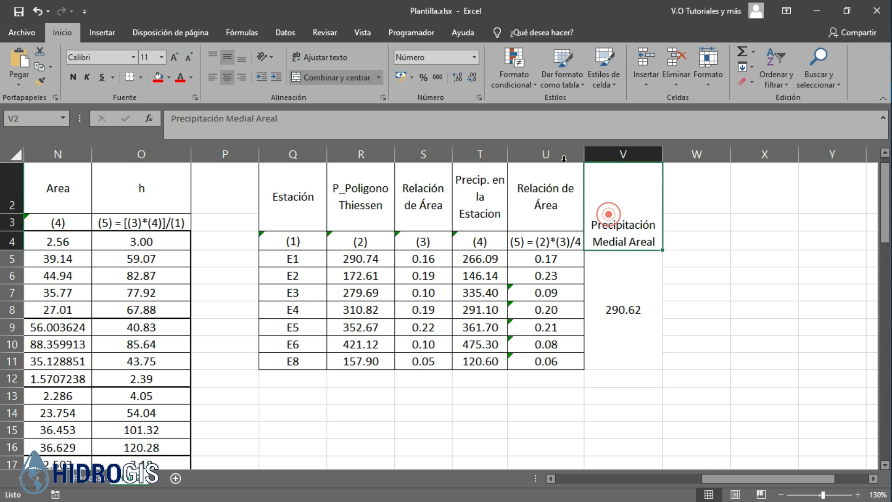
click(403, 127)
text((m)
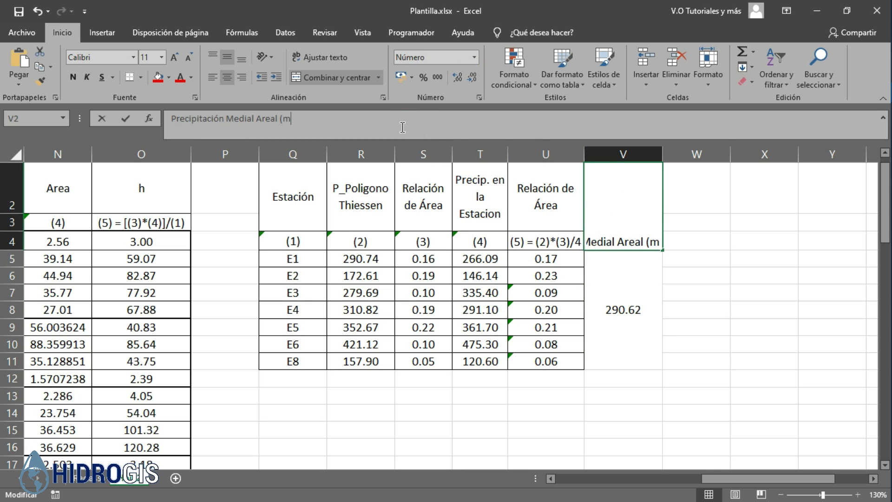
text())
- Apply all borders to the header and result cells V2:V11
drag(623, 204, 623, 362)
click(140, 77)
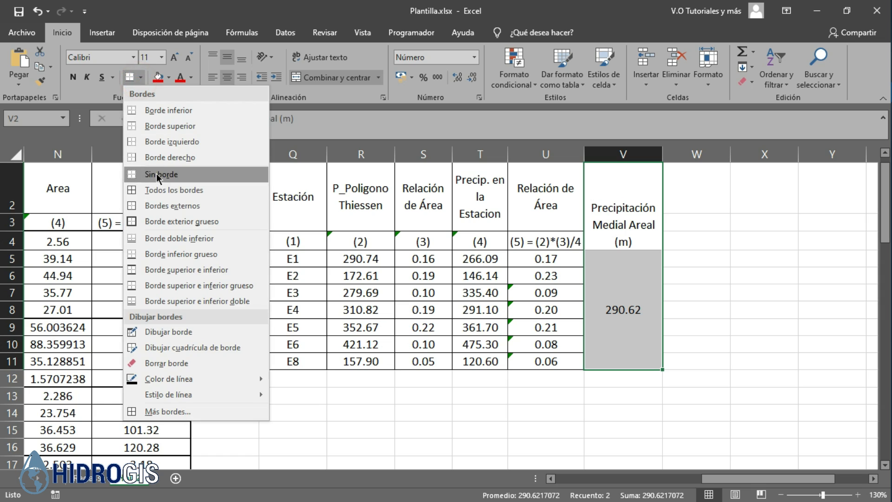
click(161, 189)
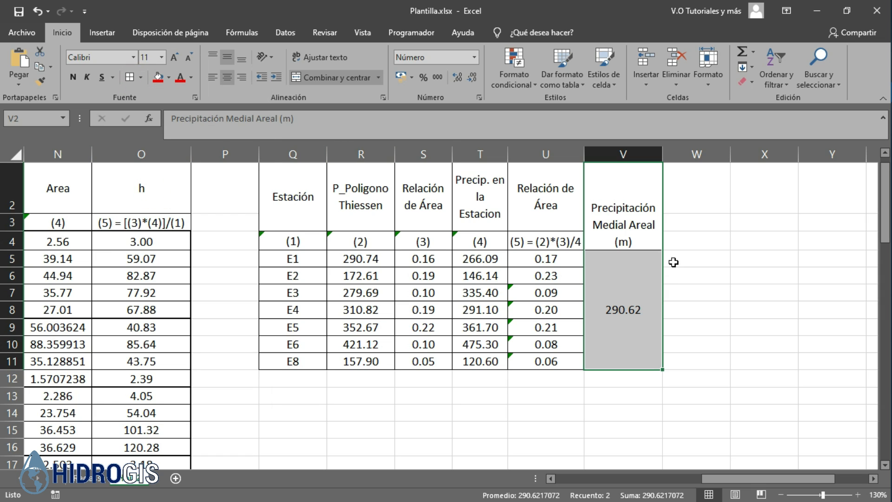
- Fill the areal precipitation result in the merged cell V5 with yellow and make it bold
click(627, 227)
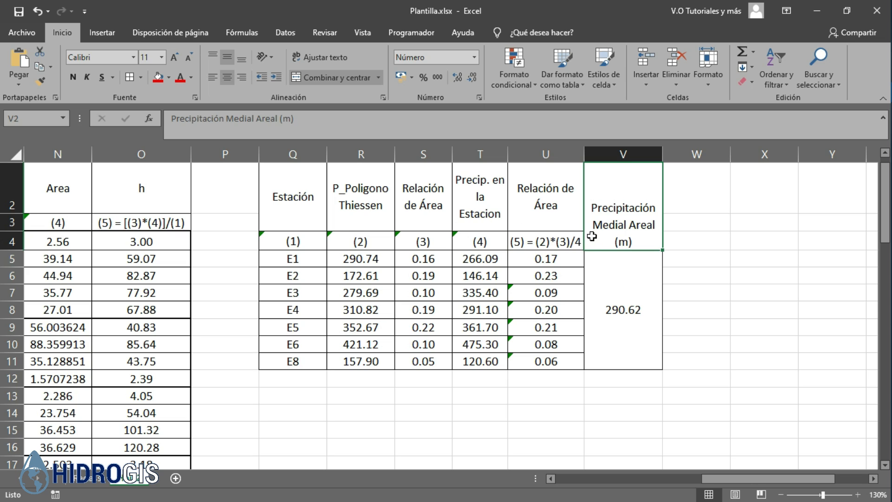
click(625, 297)
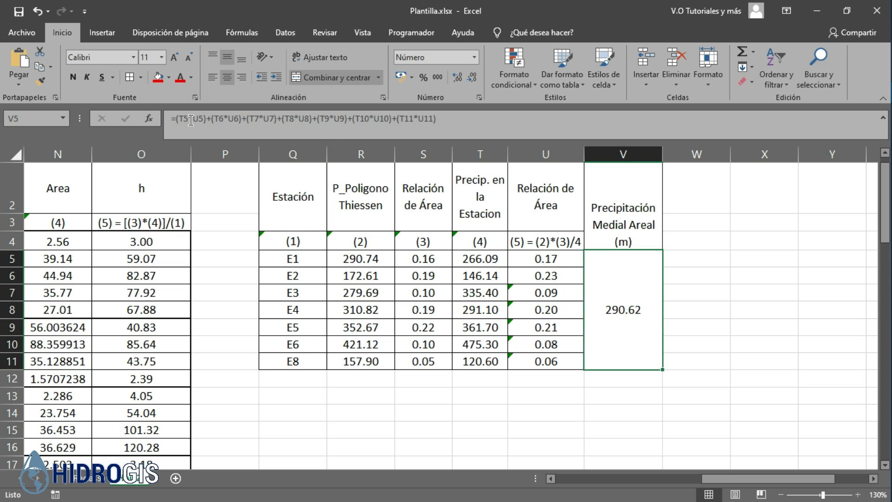
click(168, 79)
click(193, 178)
click(73, 77)
- Inspect the cell references behind the Isoyetas and Poligono de Thiessen results in the method comparison table
scroll(413, 218, down, 7)
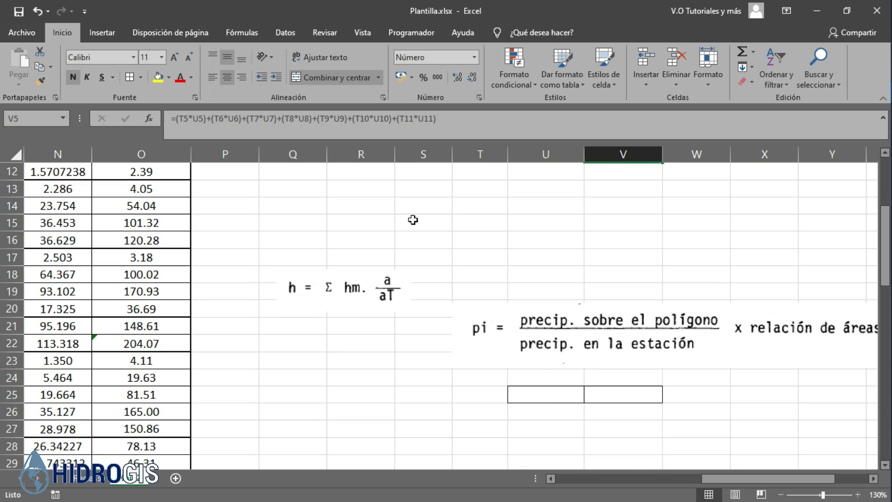
scroll(413, 218, down, 4)
drag(715, 480, 637, 480)
scroll(338, 275, up, 1)
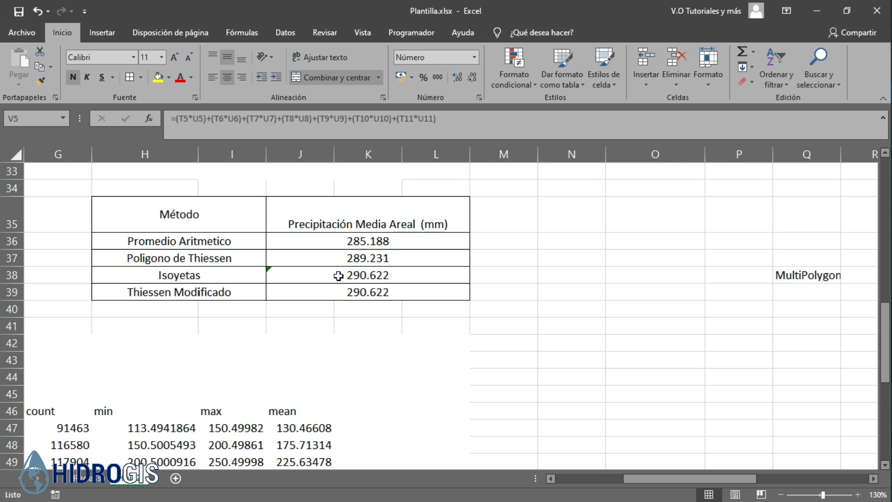
click(333, 279)
scroll(307, 318, up, 1)
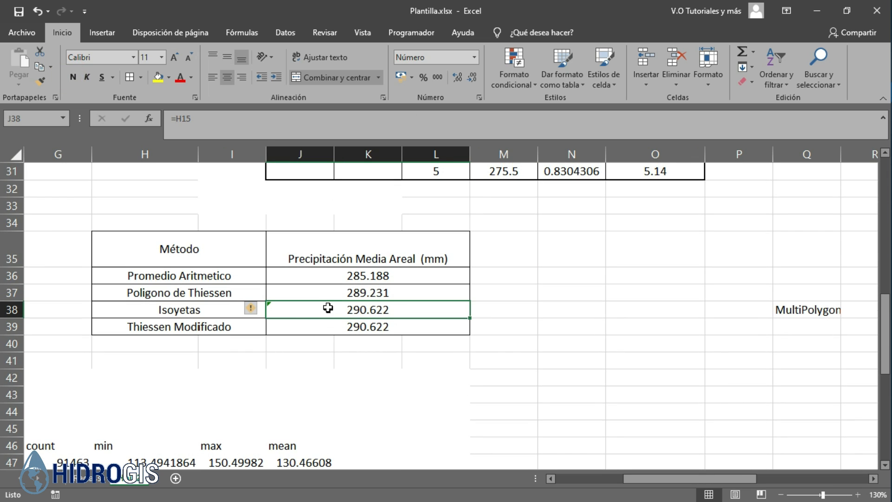
click(316, 298)
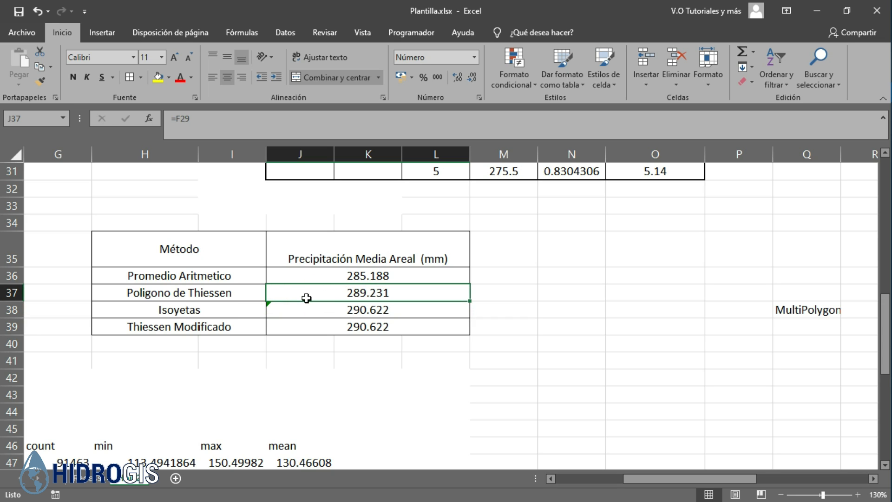
drag(641, 478, 619, 478)
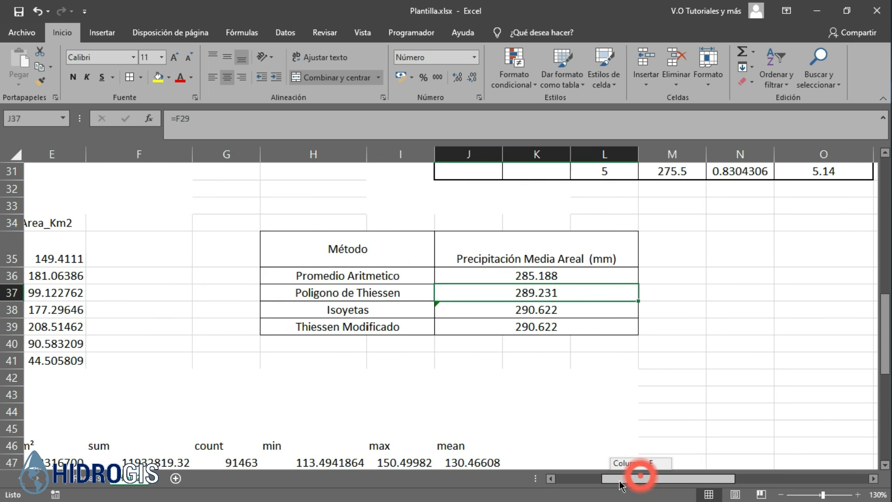
scroll(576, 370, up, 1)
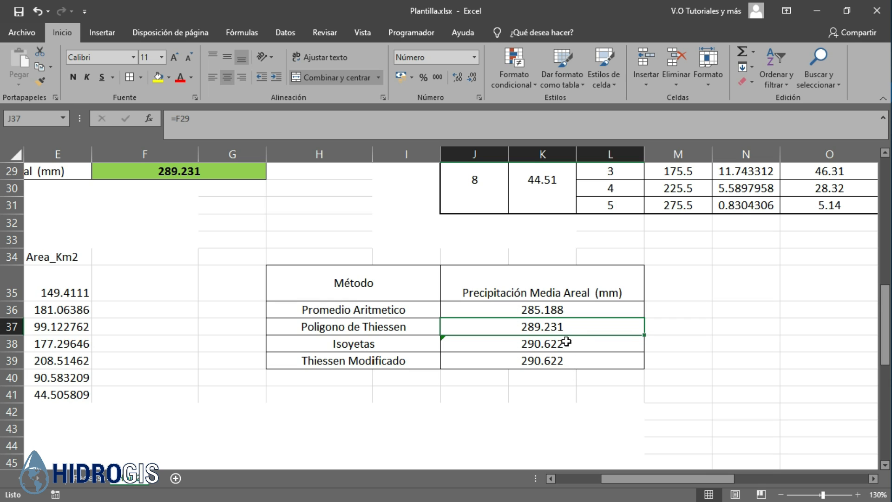
scroll(567, 337, up, 1)
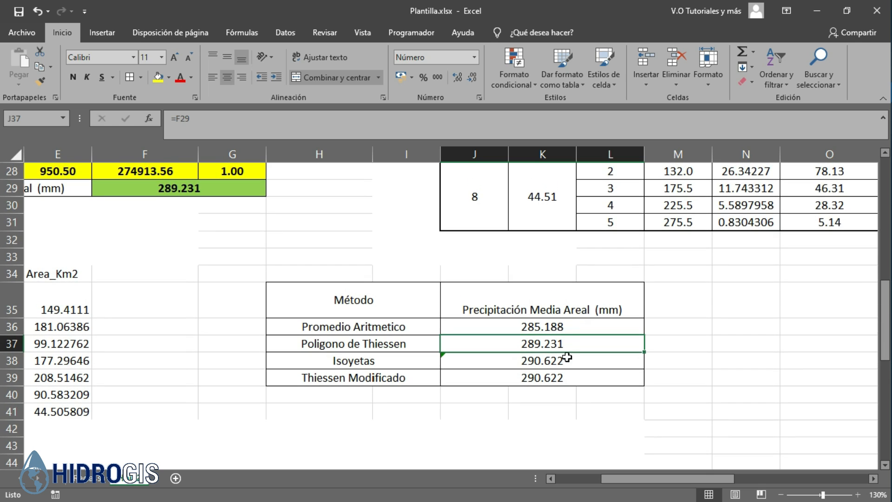
- Increase the Isoyetas and Thiessen Modificado results in the method comparison table to five decimals
click(563, 360)
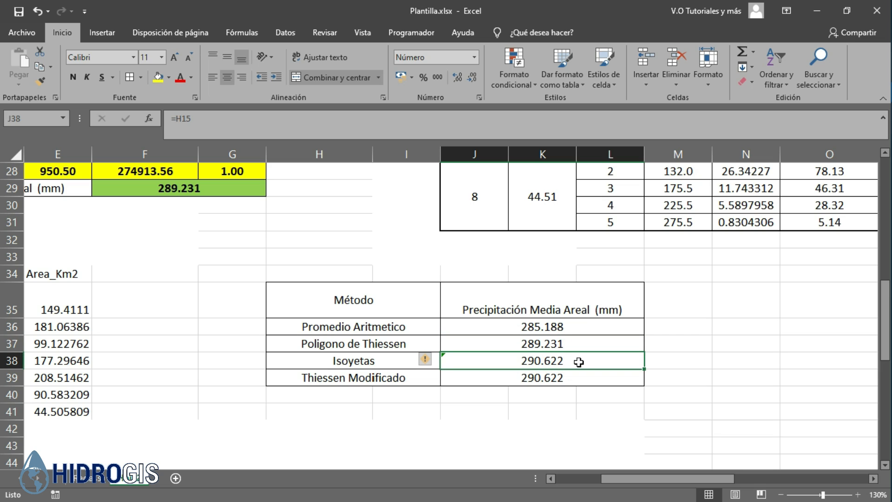
click(561, 378)
drag(561, 362, 562, 377)
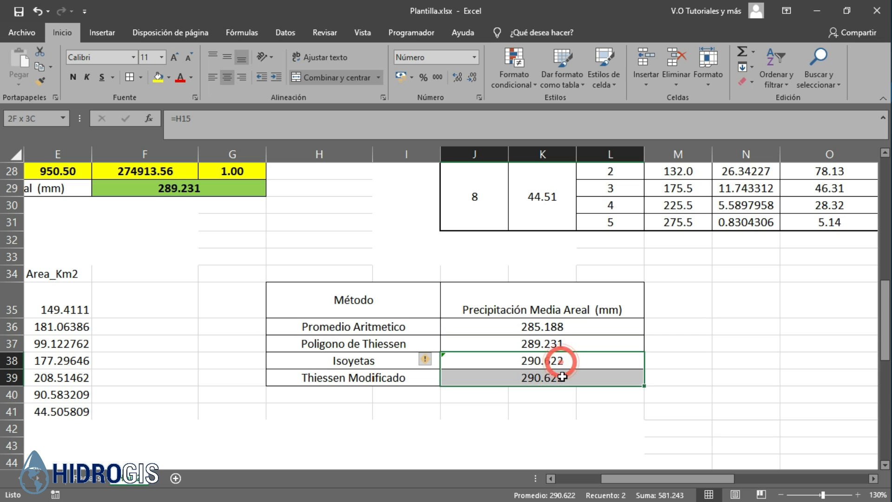
click(458, 77)
click(458, 77)
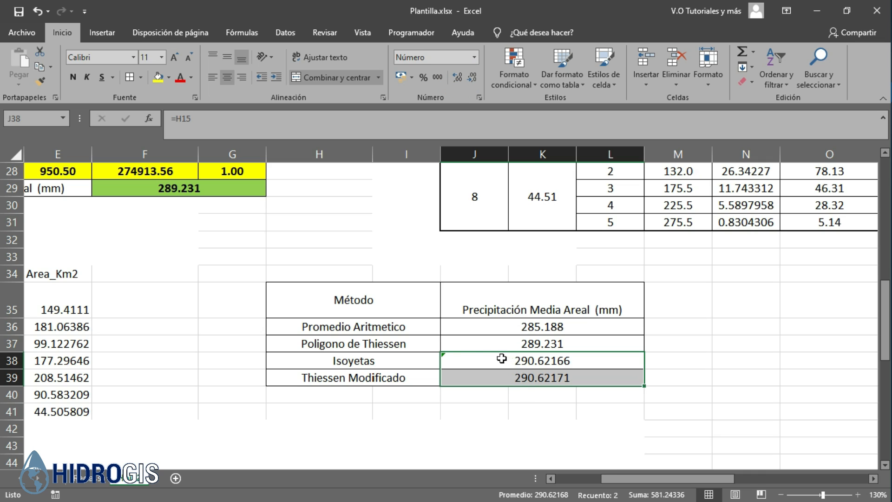
- Inspect the Promedio Aritmetico formula in J36 and trace its source range D21:D27 in the station precipitation table
click(469, 327)
click(299, 117)
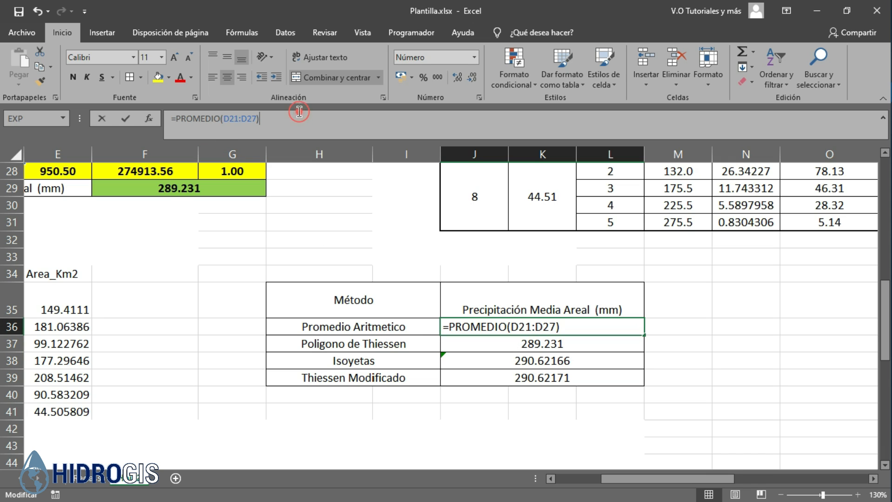
scroll(329, 222, up, 9)
scroll(329, 221, down, 5)
scroll(291, 285, left, 4)
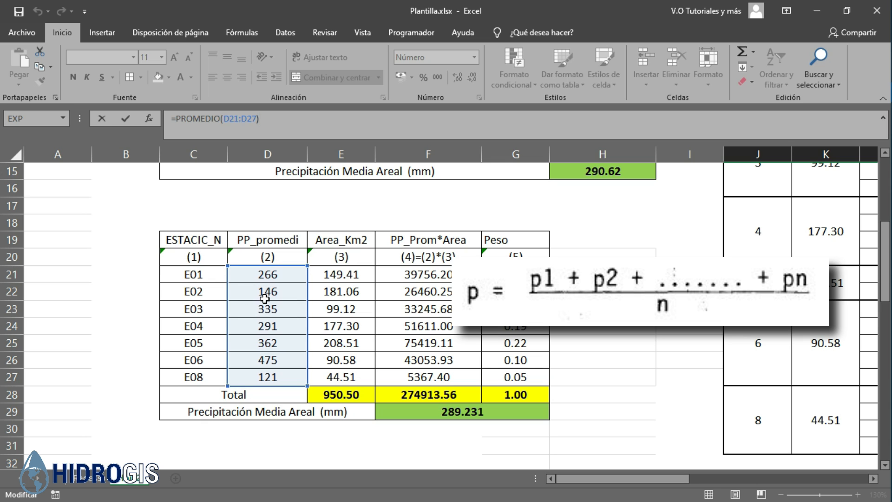
key(Return)
- Compare the areal mean precipitation of the four methods row by row, from Promedio Aritmetico to Thiessen Modificado
scroll(265, 298, down, 4)
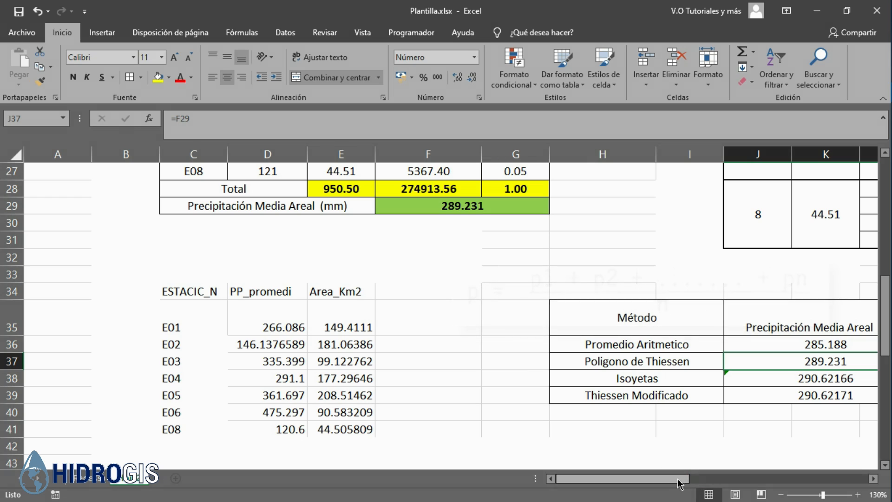
drag(674, 478, 707, 480)
click(656, 344)
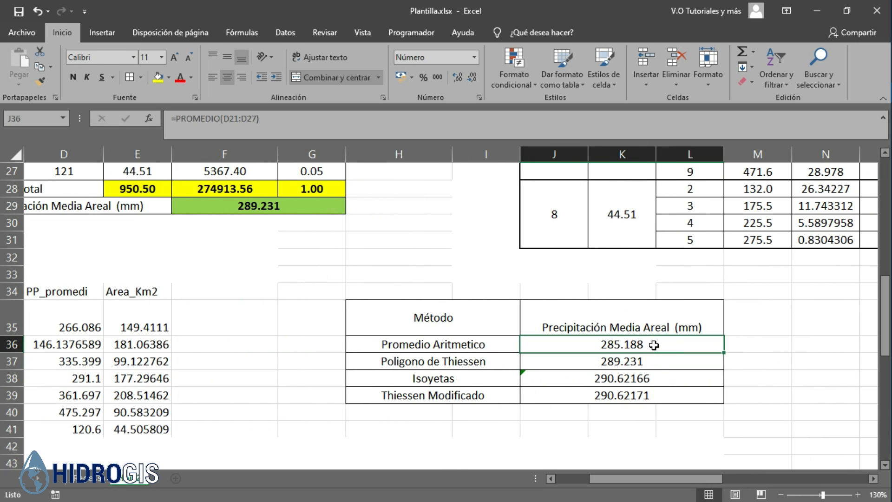
drag(469, 345, 600, 350)
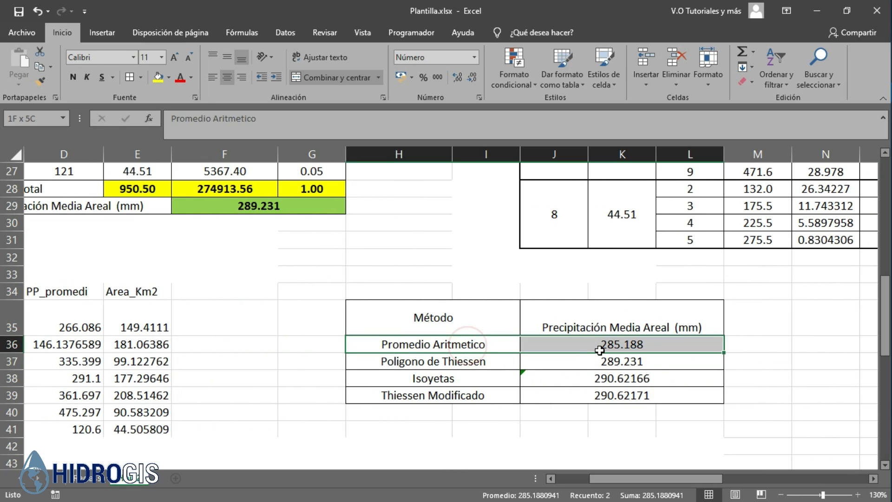
drag(446, 362, 574, 363)
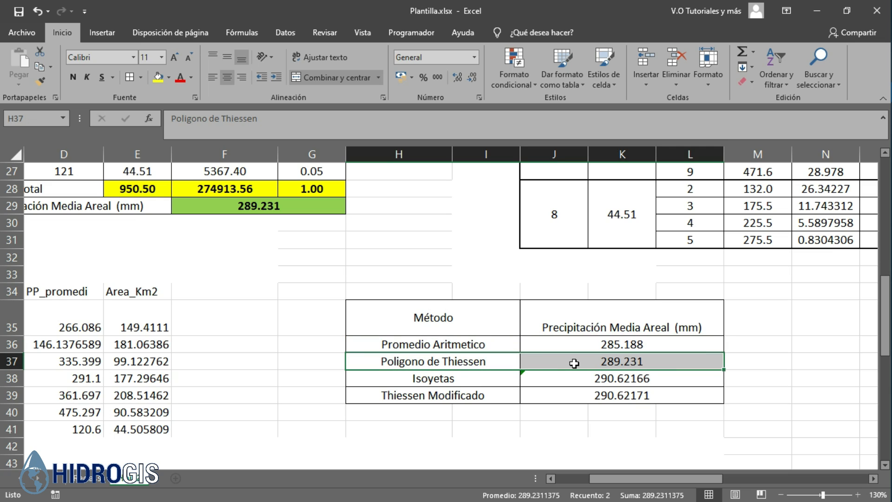
drag(457, 382, 586, 379)
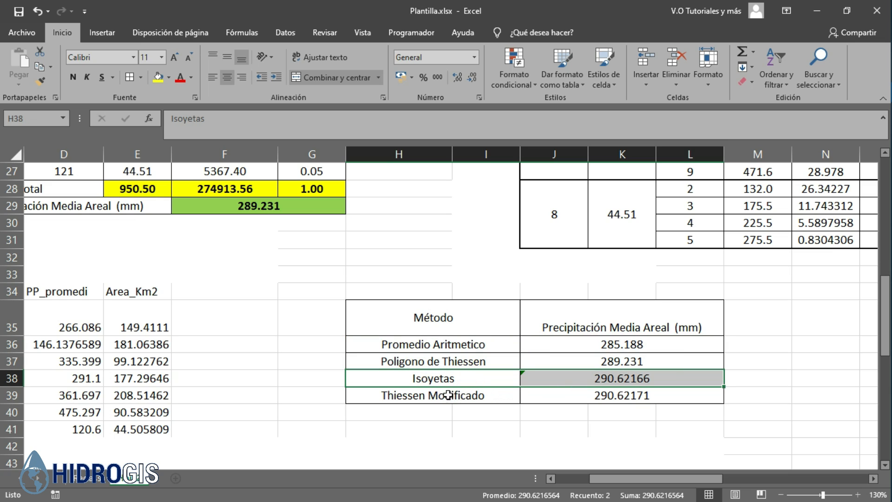
drag(448, 394, 581, 395)
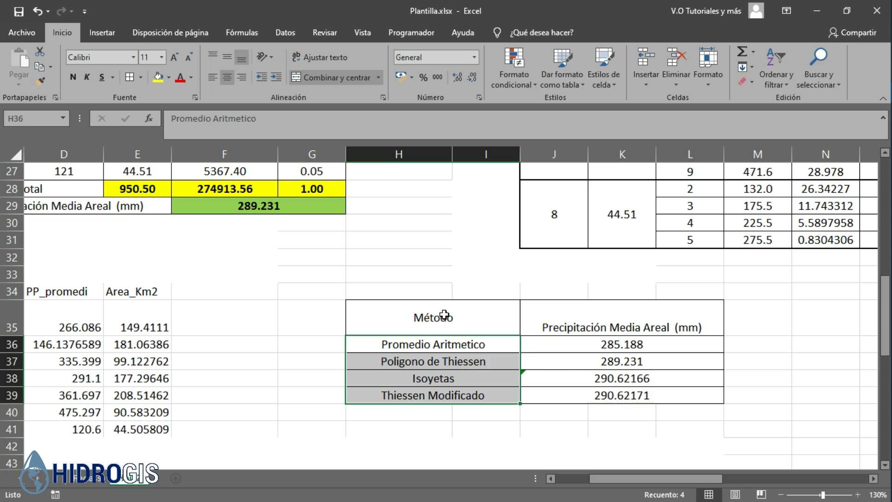
click(445, 316)
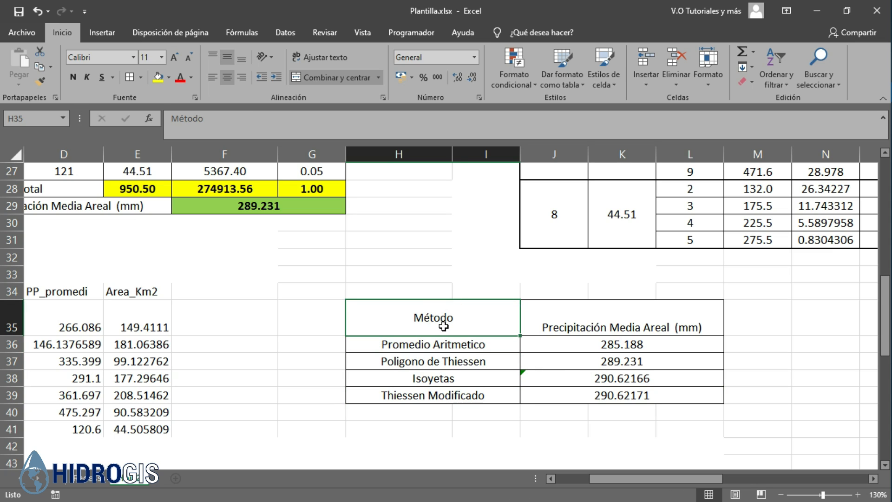